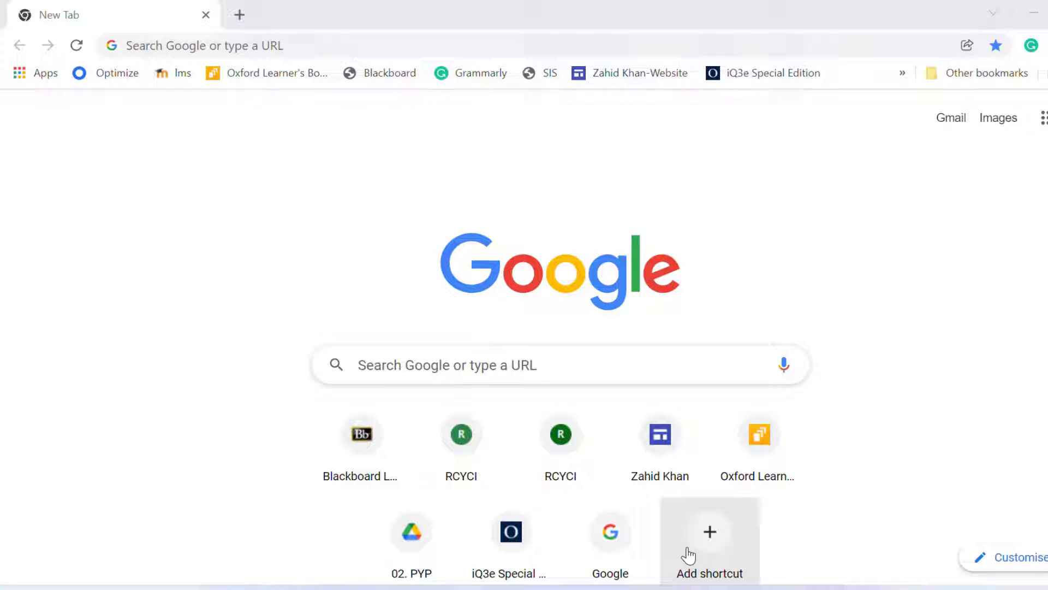
# Step: Start Word, create a blank document and maximize its window
pyautogui.press('super')
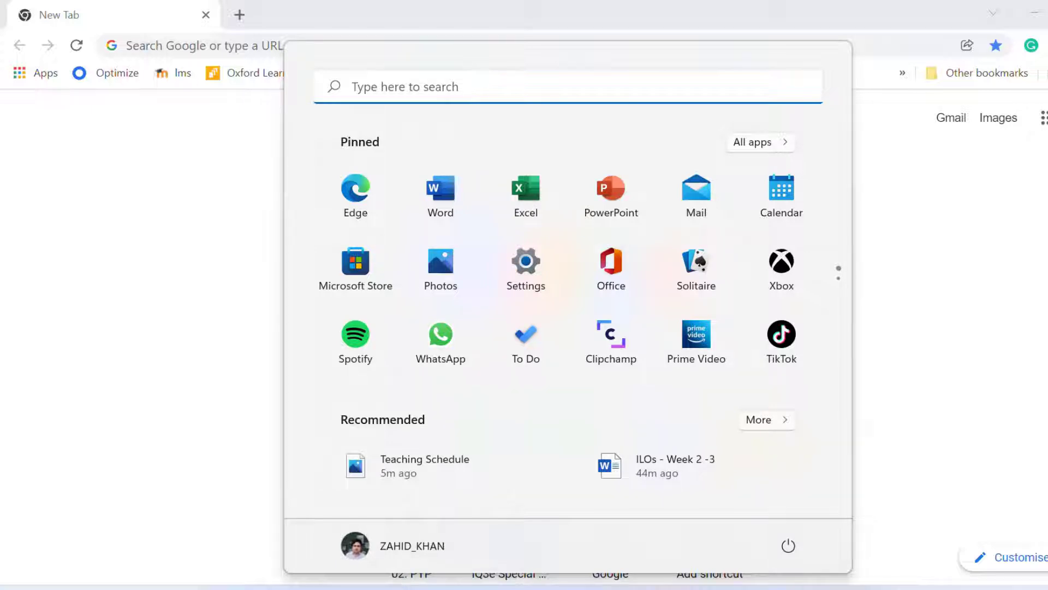
pyautogui.click(401, 589)
pyautogui.click(304, 254)
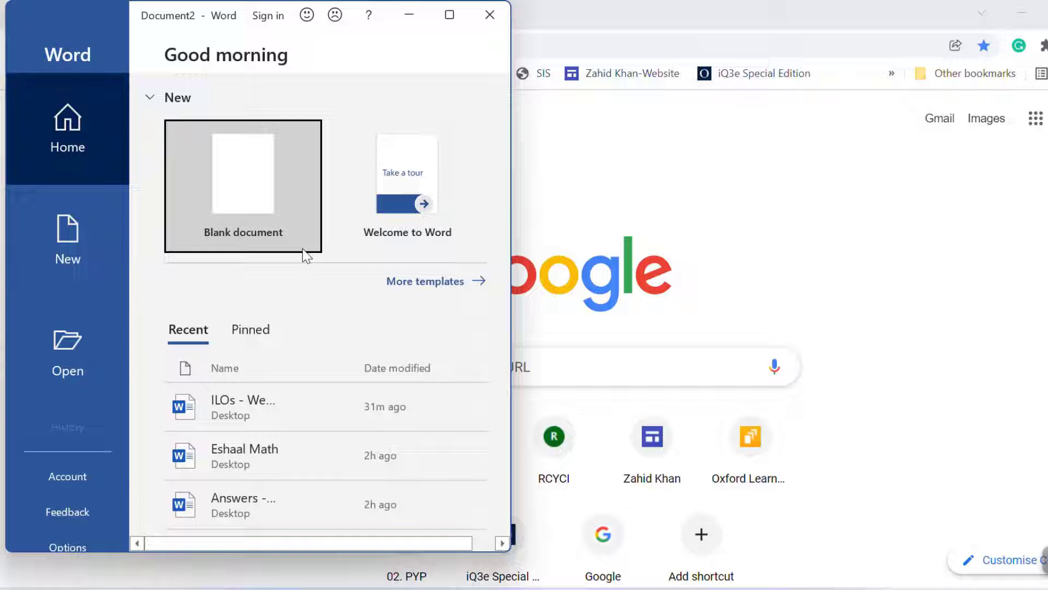
pyautogui.click(267, 219)
pyautogui.click(451, 16)
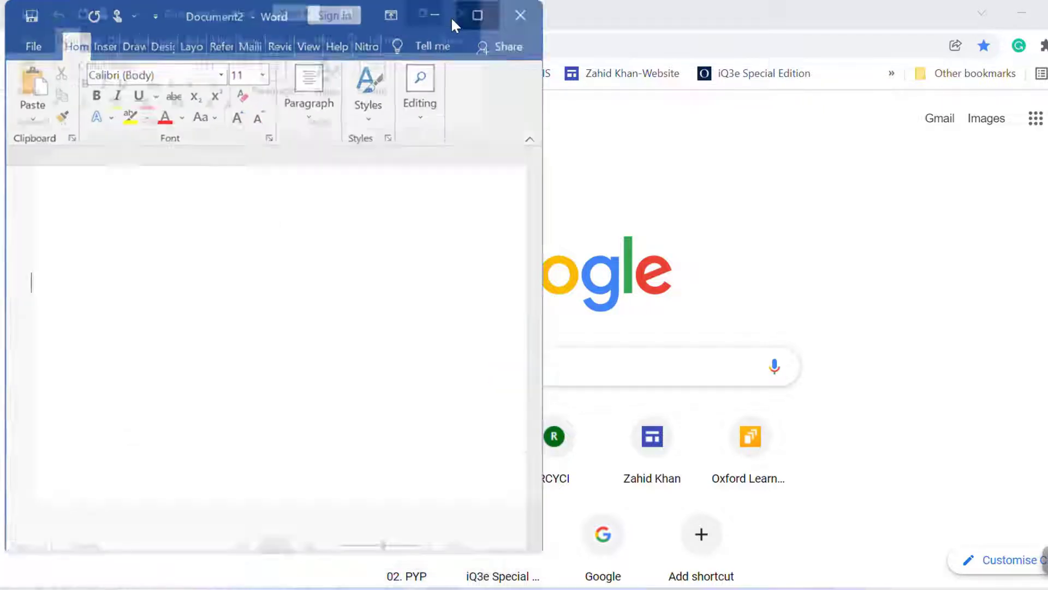
# Step: Enlarge the font to 20 and type "At the end of the video,you will be able to create and upload course content on Blackboard."
pyautogui.hotkey('ctrl', 'shift', '.')
pyautogui.hotkey('ctrl', 'shift', '.')
pyautogui.hotkey('ctrl', 'shift', '.')
pyautogui.hotkey('ctrl', 'shift', '.')
pyautogui.hotkey('ctrl', 'shift', '.')
pyautogui.write('A')
pyautogui.write('t ')
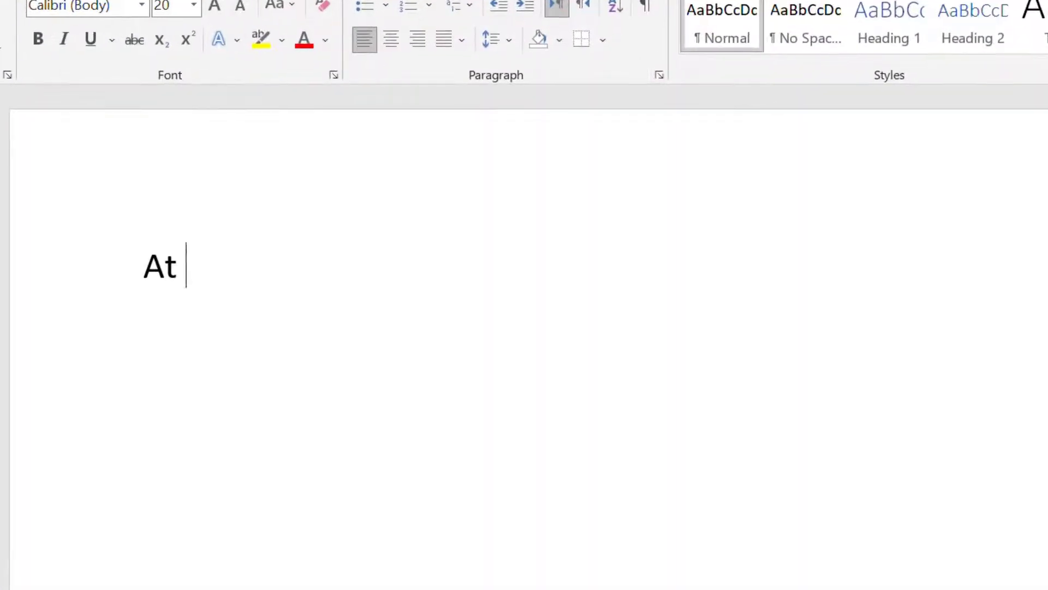
pyautogui.write('the end of the video')
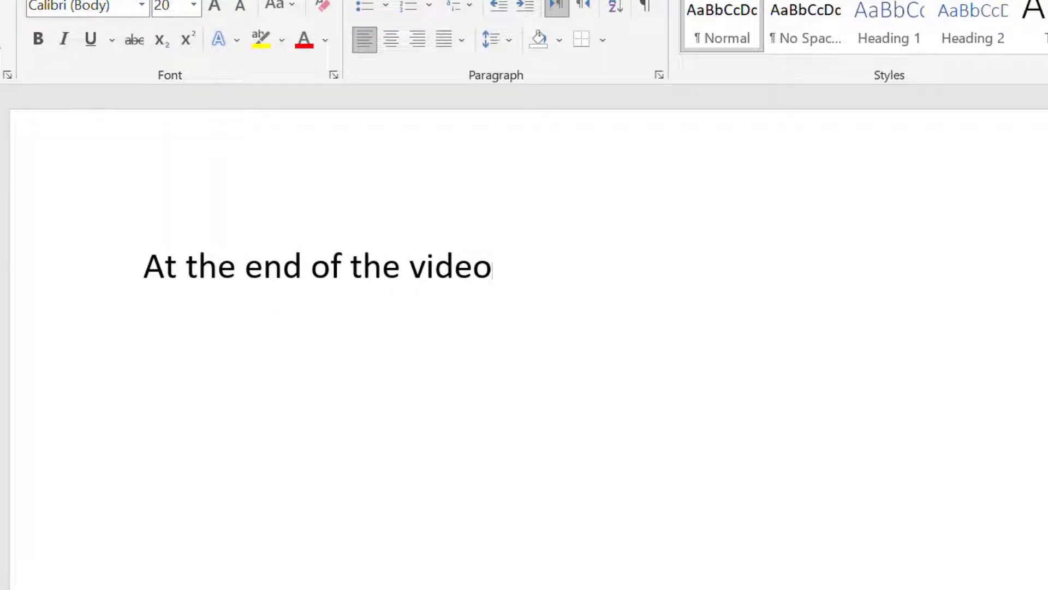
pyautogui.write(',you will ')
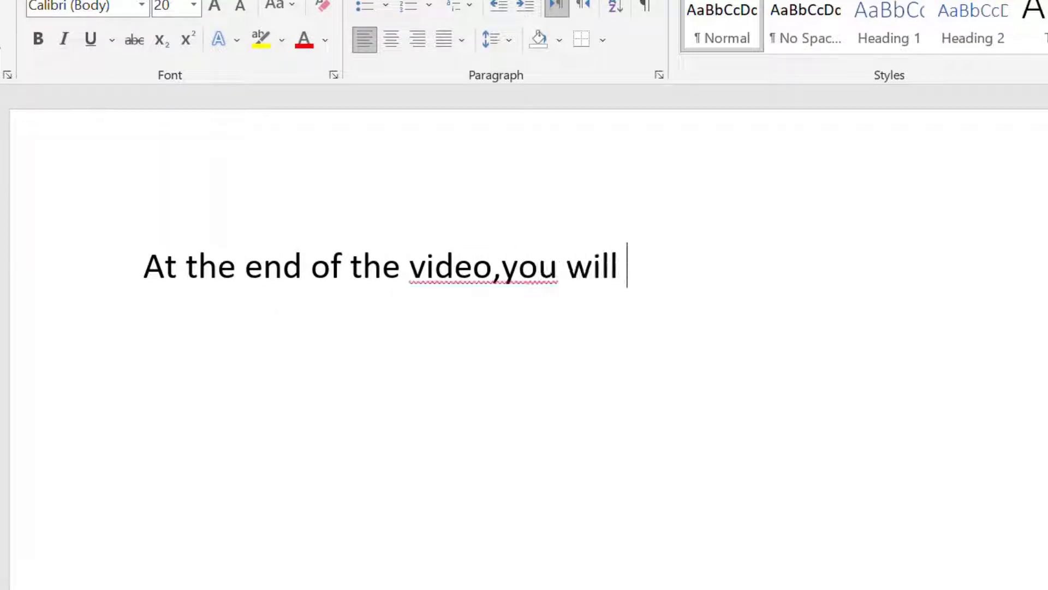
pyautogui.write('be able ')
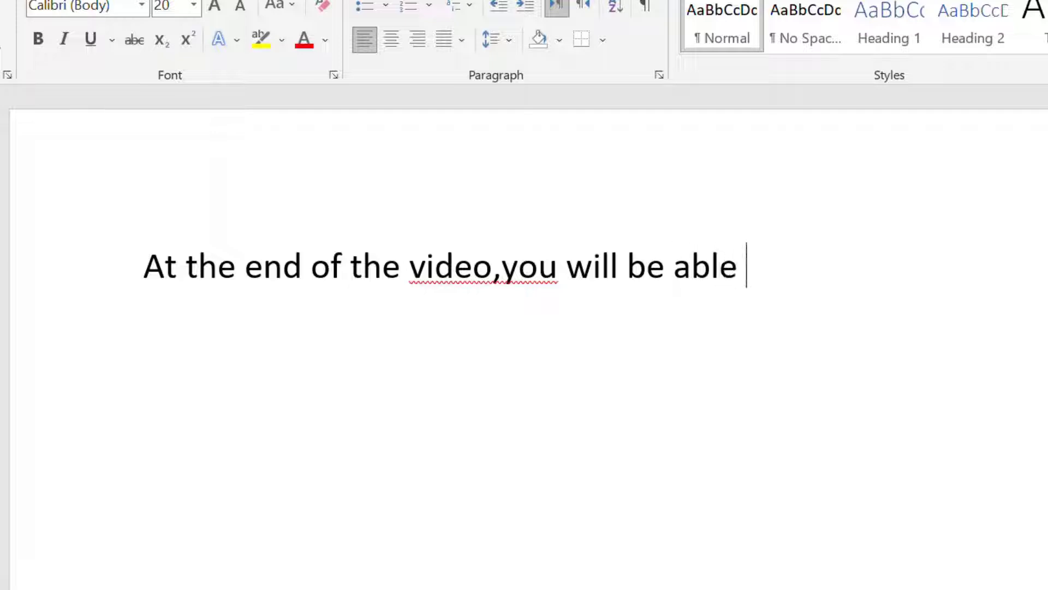
pyautogui.write('to cre')
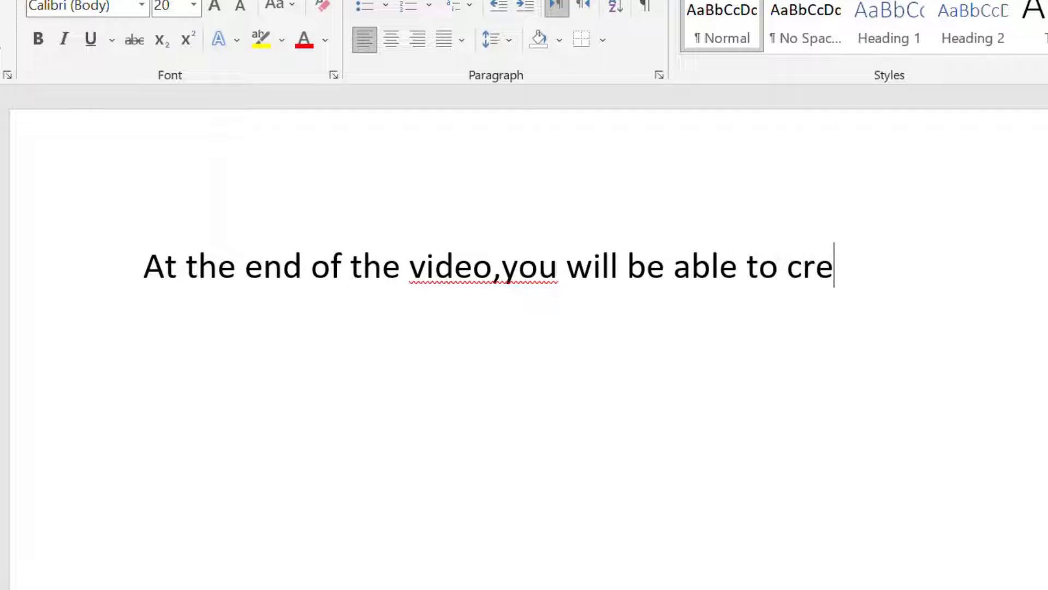
pyautogui.write('ate and')
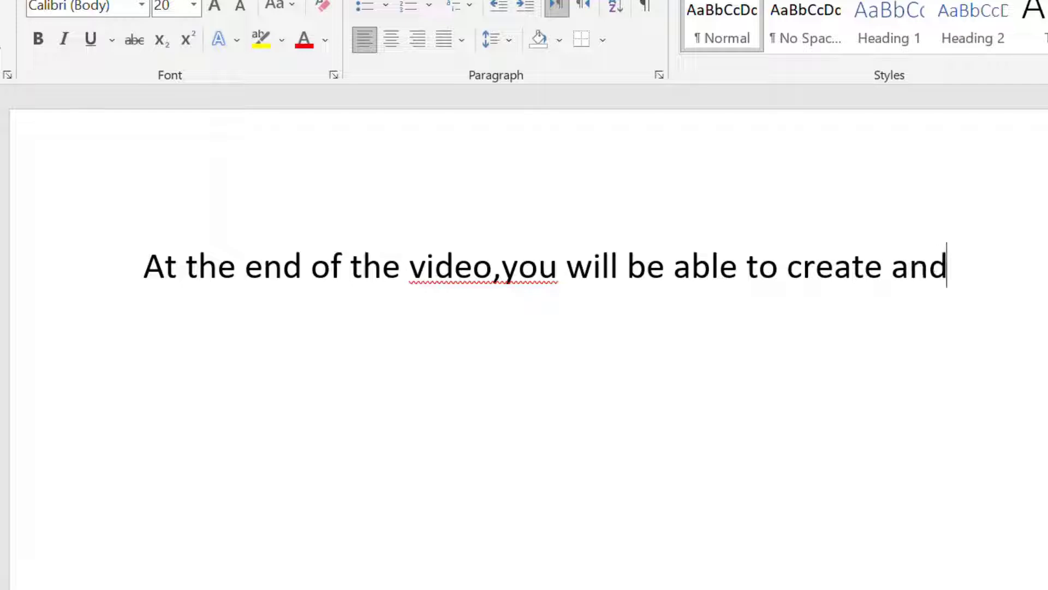
pyautogui.write(' upload ')
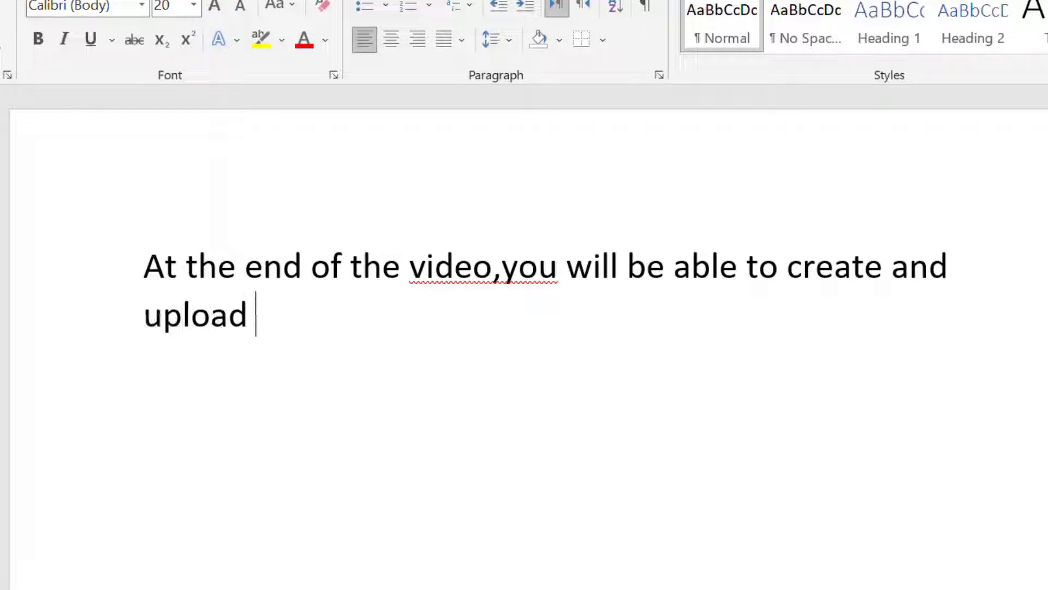
pyautogui.write('course cone')
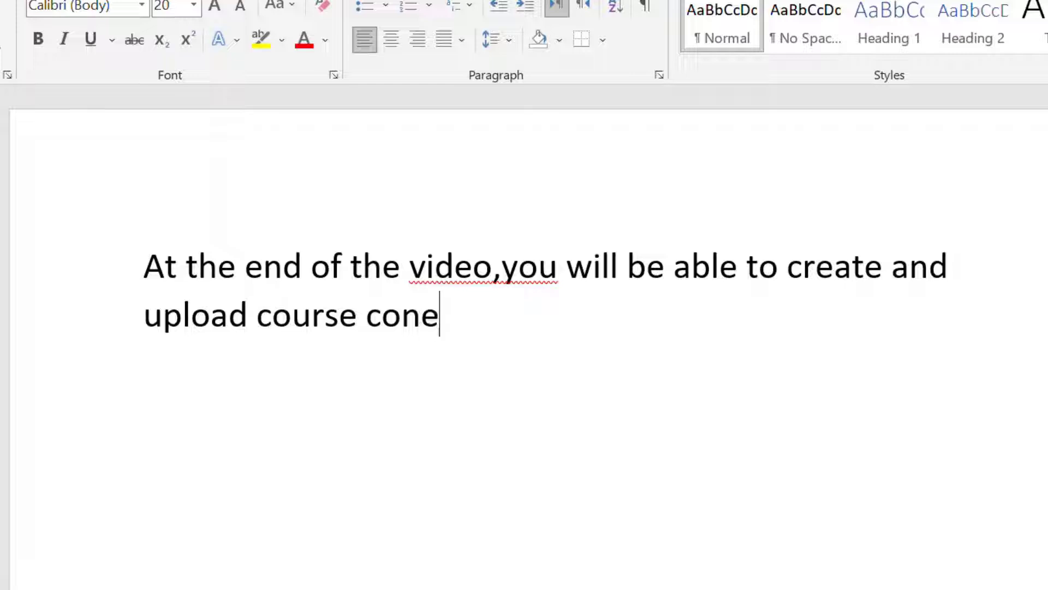
pyautogui.press('BackSpace')
pyautogui.write('tent ')
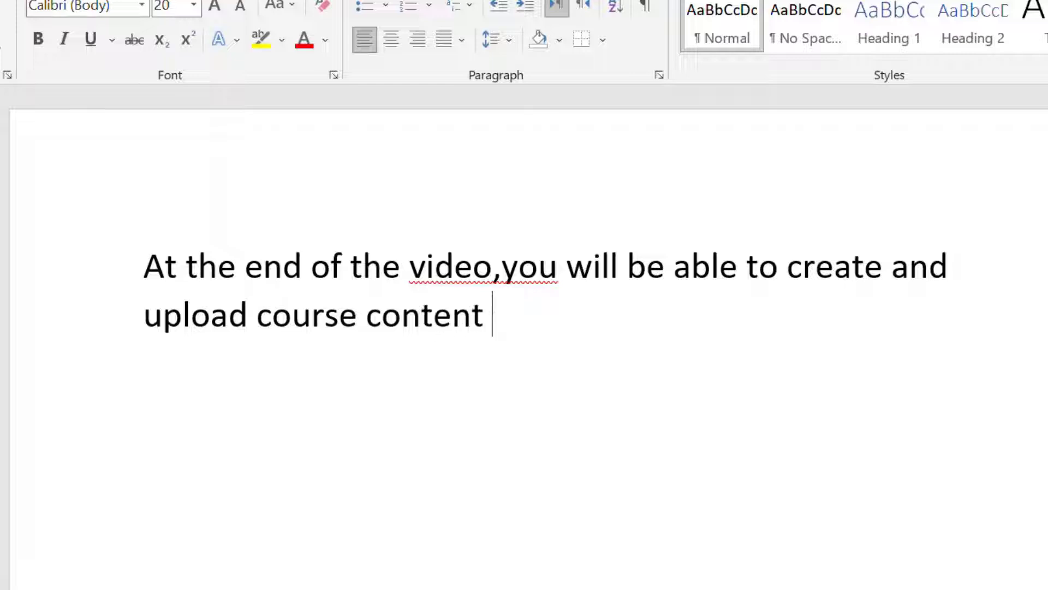
pyautogui.write('on Bla')
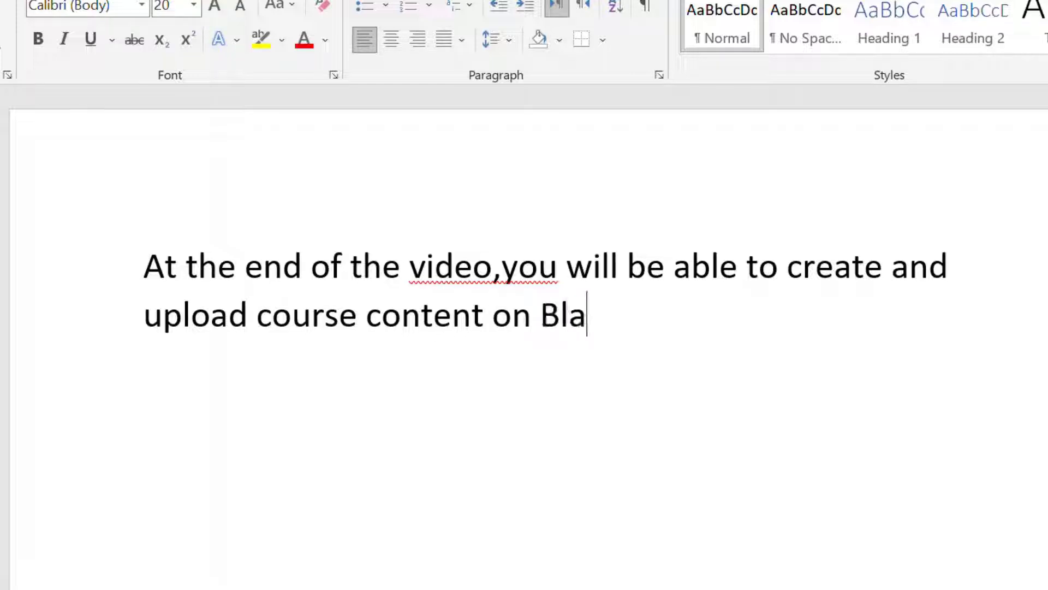
pyautogui.write('ckbaord ')
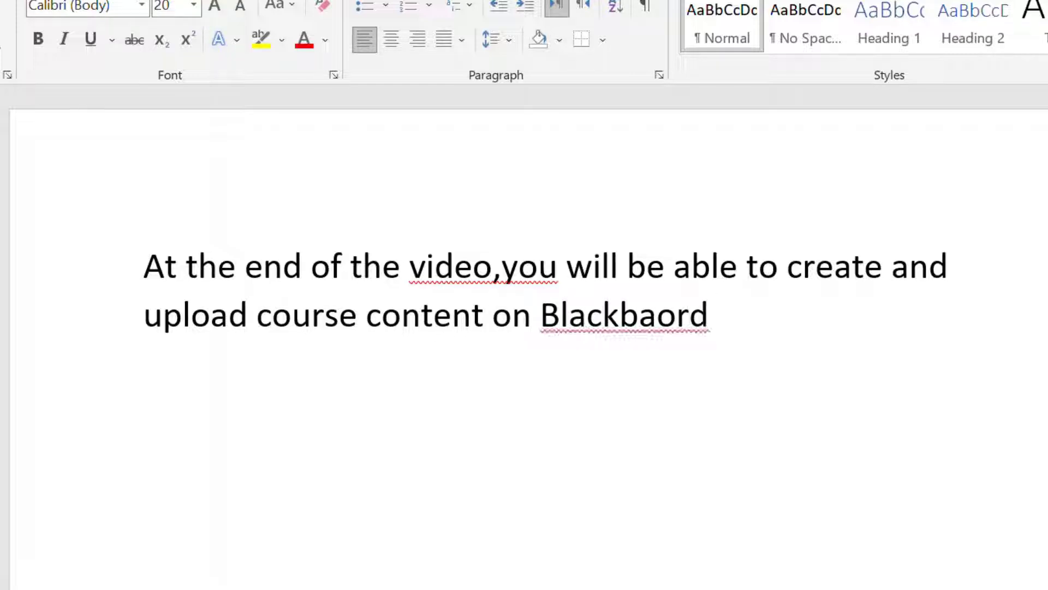
pyautogui.press('BackSpace')
pyautogui.press('BackSpace')
pyautogui.press('BackSpace')
pyautogui.press('BackSpace')
pyautogui.press('BackSpace')
pyautogui.write('oard.')
# Step: Correct the misspelt "video,you" to the suggested "video, you"
pyautogui.rightClick(433, 268)
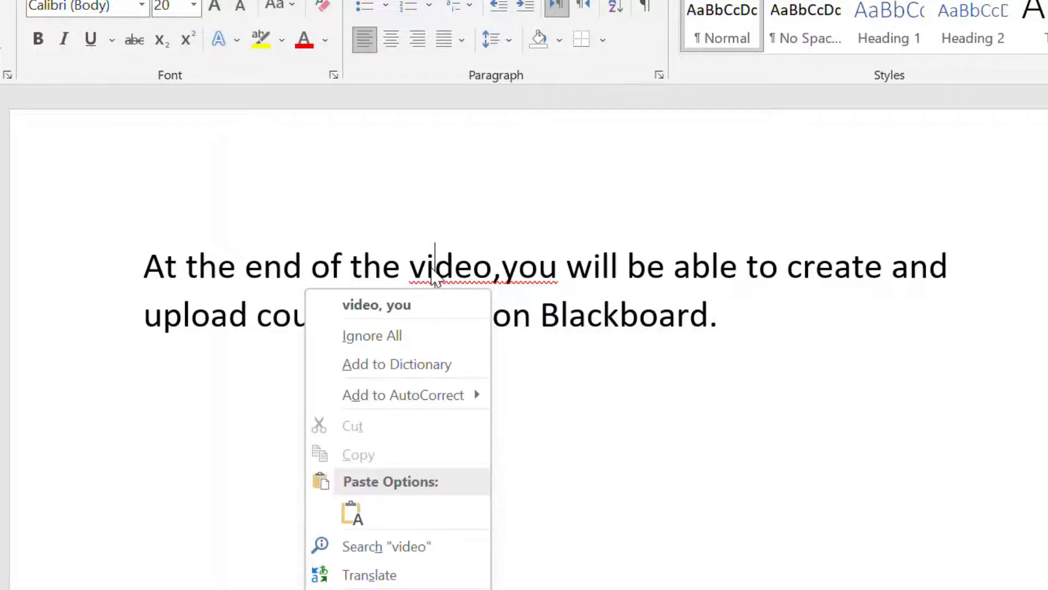
pyautogui.click(418, 303)
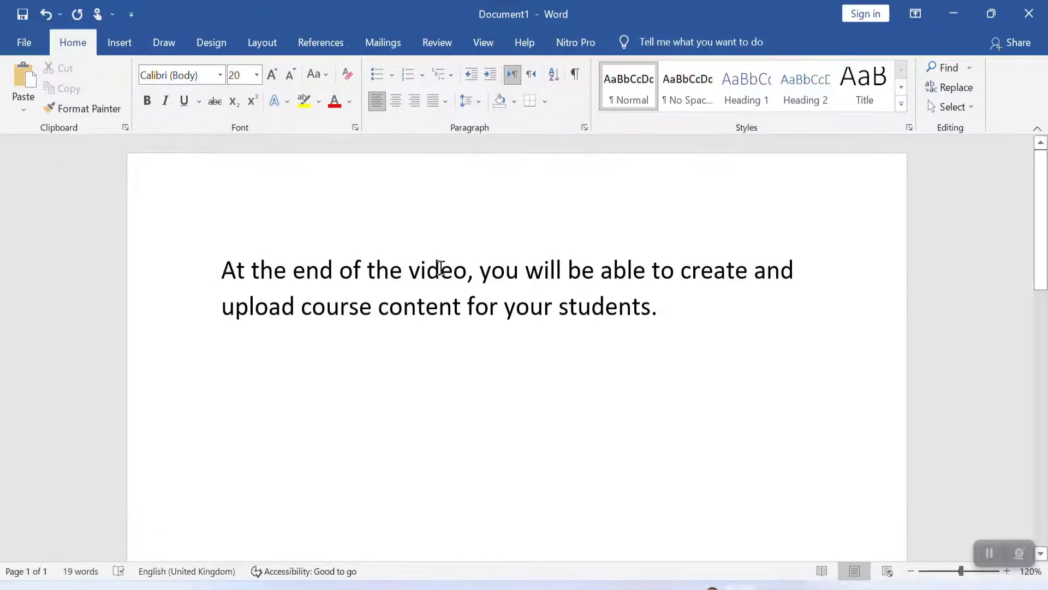
# Step: Add a numbered list item reading "How to create course menu on Blackboard?" below the sentence
pyautogui.press('Return')
pyautogui.write('1.')
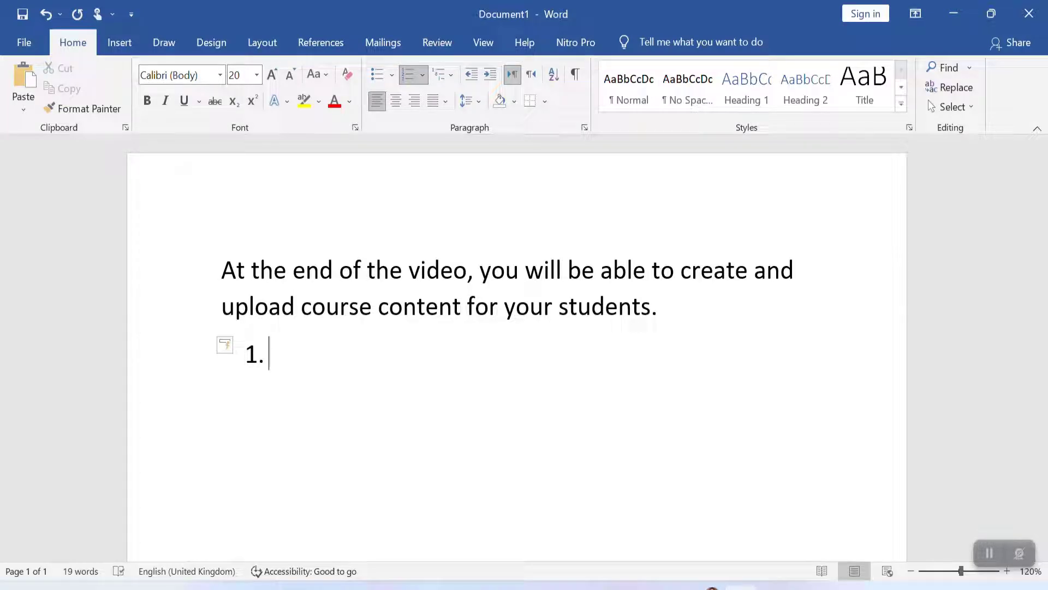
pyautogui.write(' How to create ')
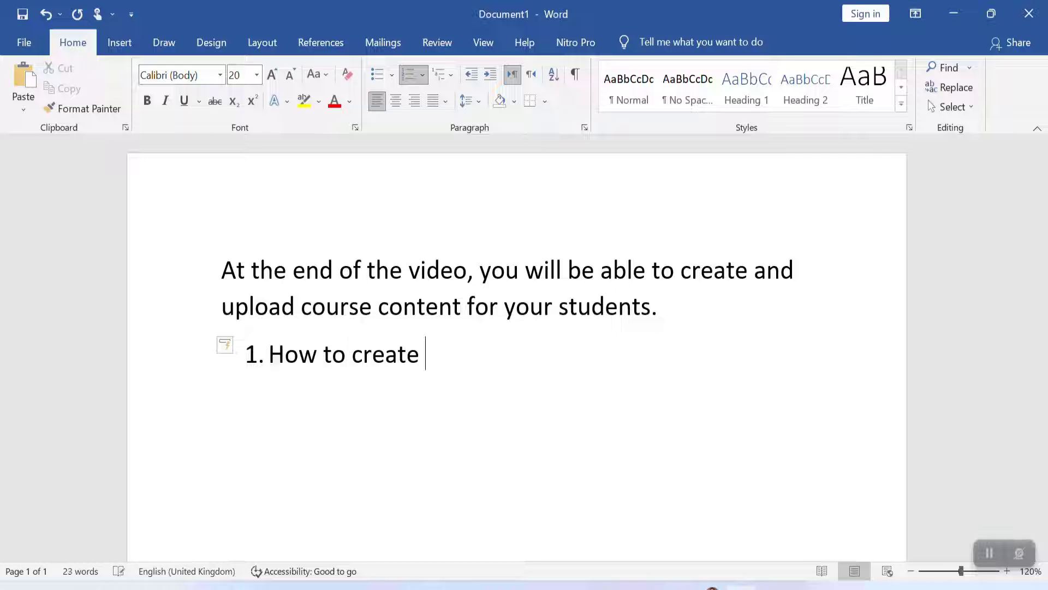
pyautogui.write('cos')
pyautogui.press('BackSpace')
pyautogui.write('urse men')
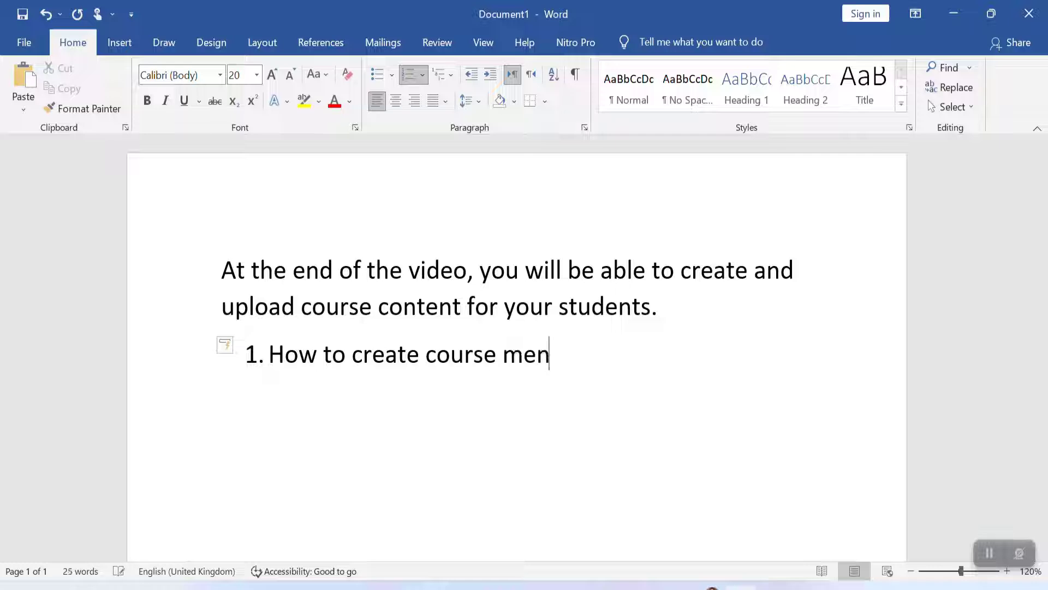
pyautogui.write('u on B')
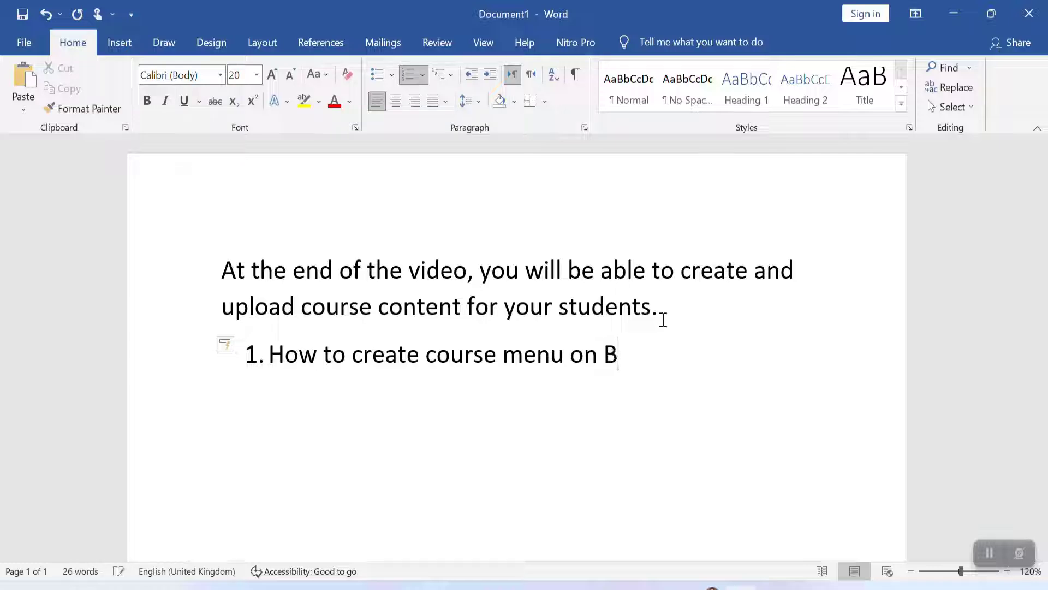
pyautogui.write('lackboard')
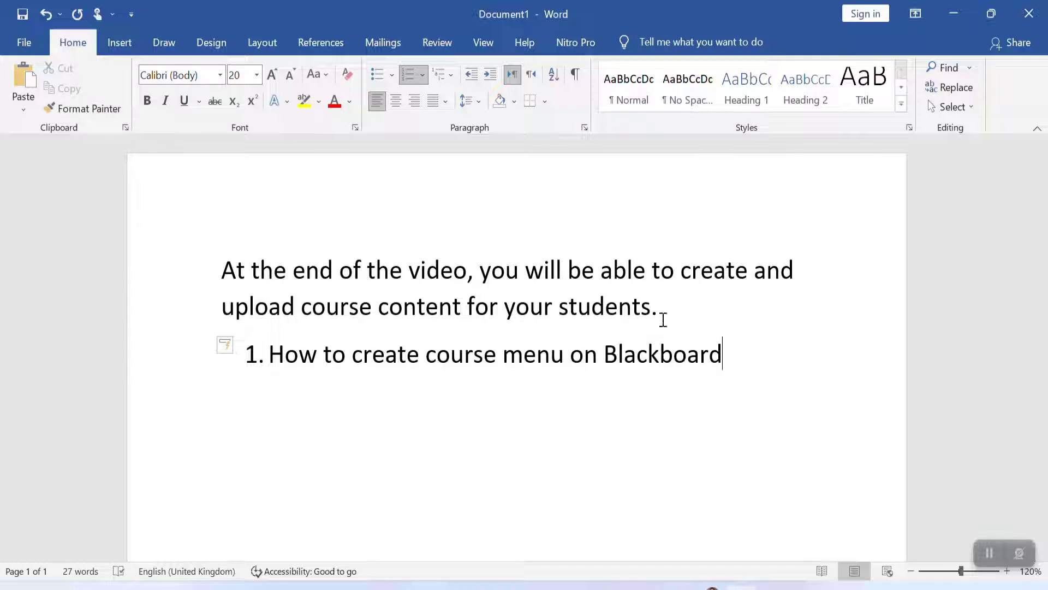
pyautogui.write('?')
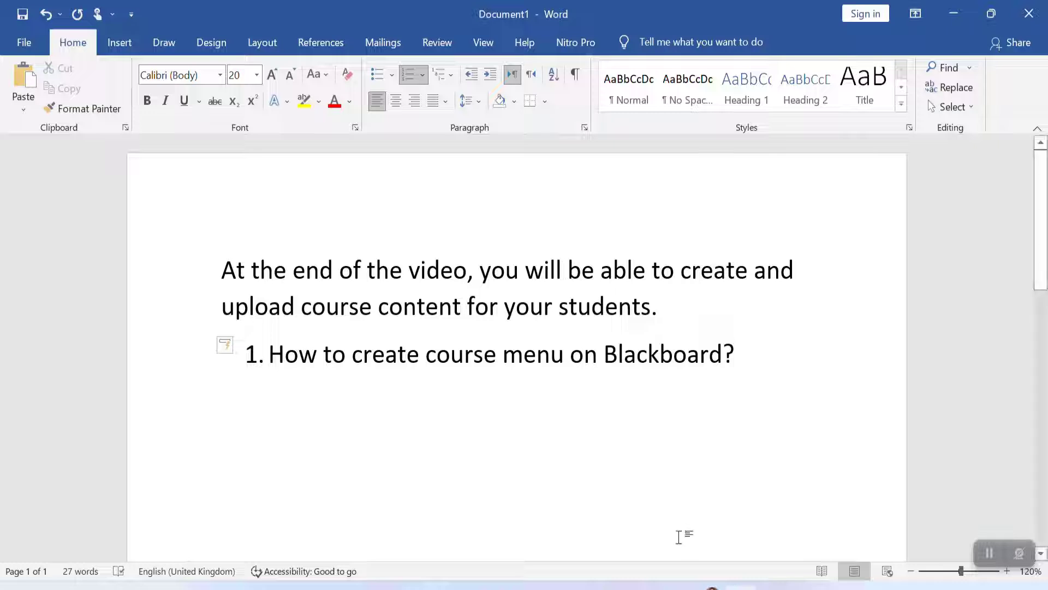
# Step: Switch to the browser and log in to Blackboard with the saved credentials
pyautogui.click(361, 71)
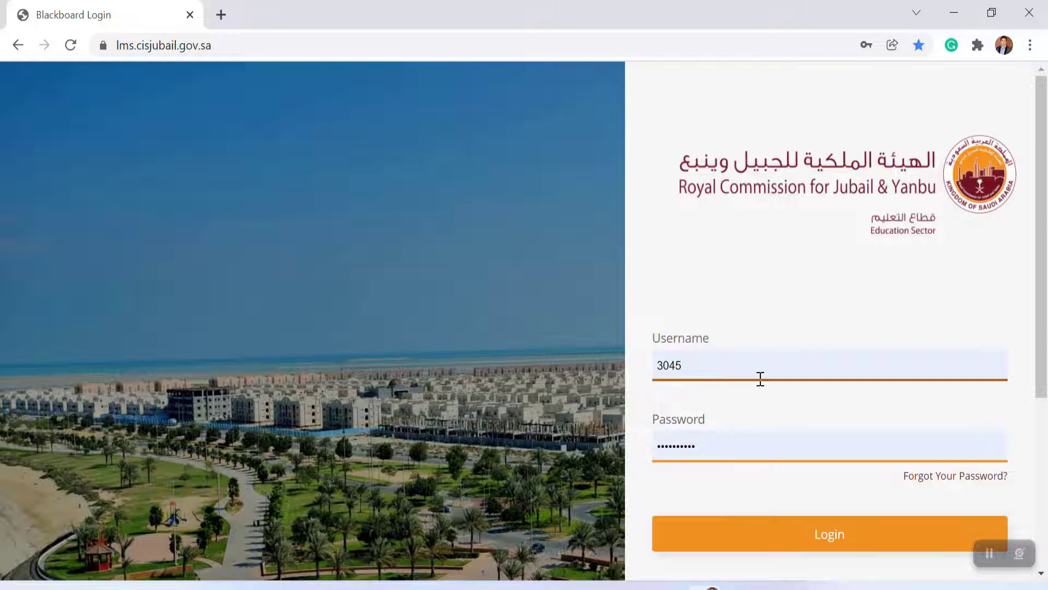
pyautogui.click(827, 540)
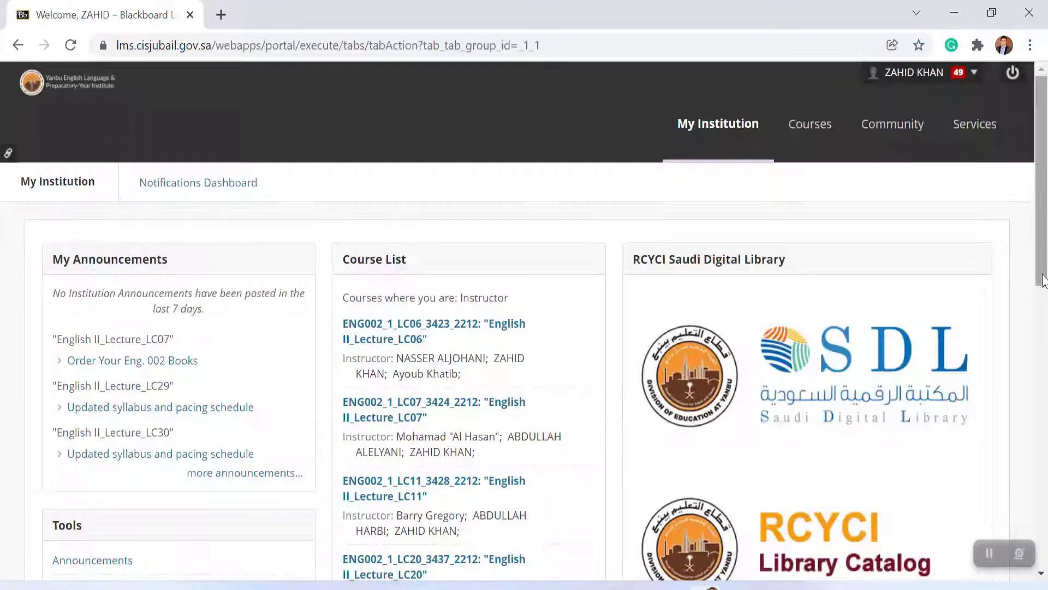
# Step: Open the "English II_Lecture_LC29" course from the course list
pyautogui.moveTo(1042, 282); pyautogui.dragTo(1041, 350)
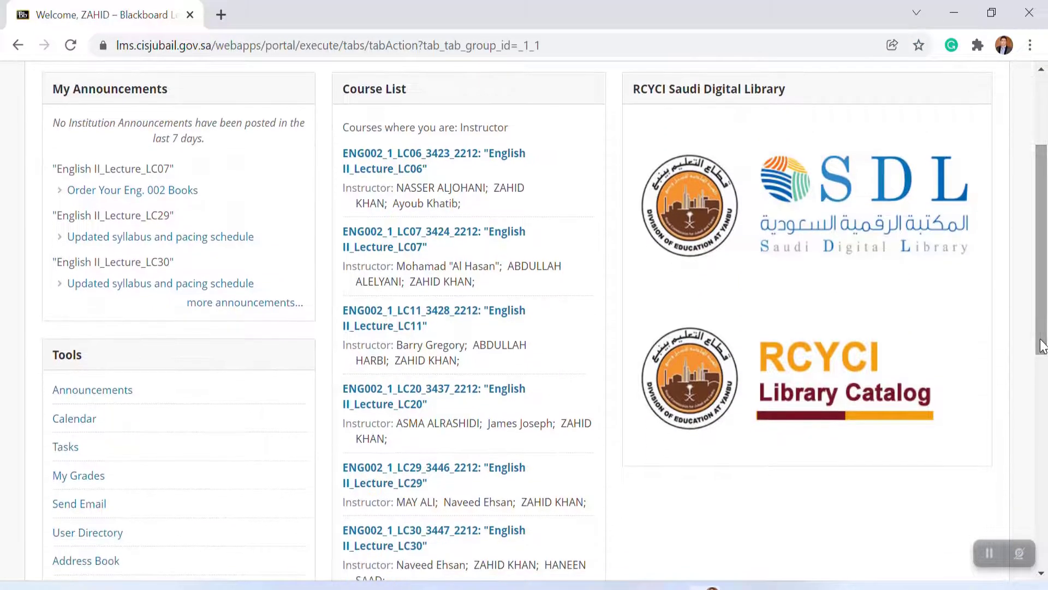
pyautogui.click(418, 482)
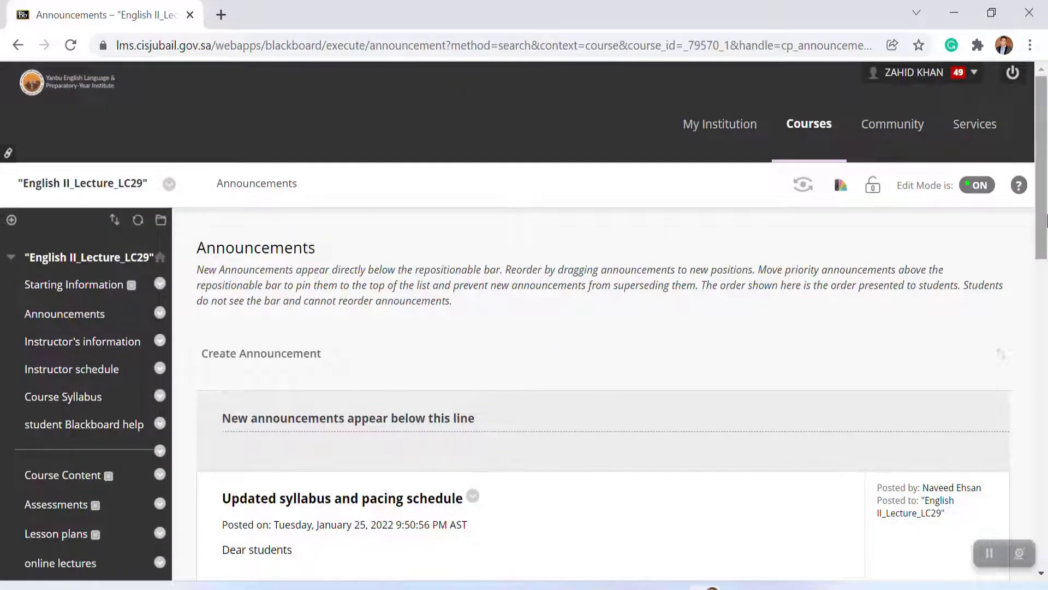
# Step: Open the course's Announcements and start creating a new announcement
pyautogui.moveTo(1043, 208); pyautogui.dragTo(1042, 243)
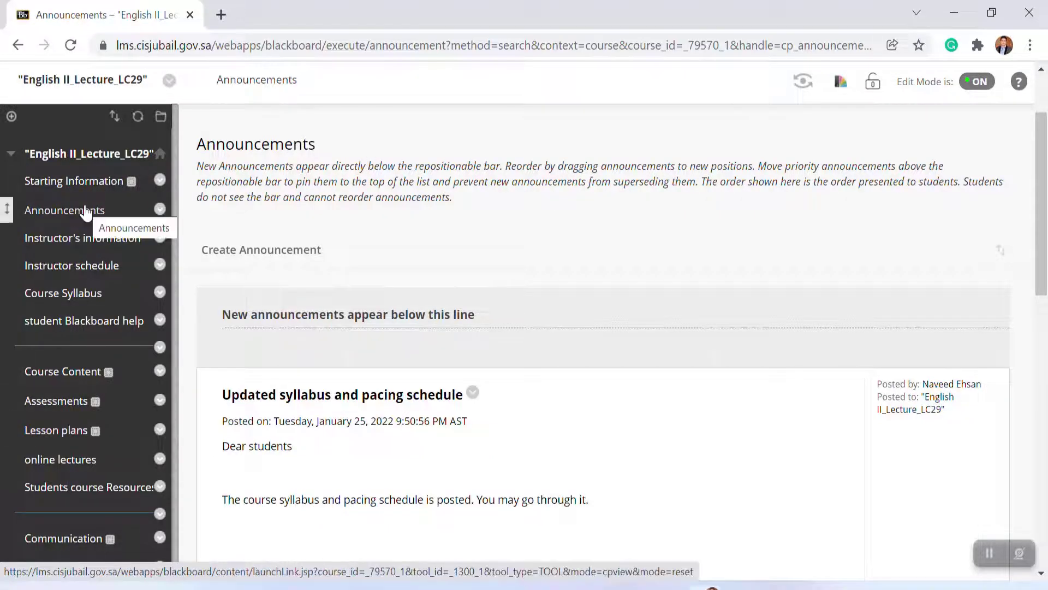
pyautogui.click(51, 221)
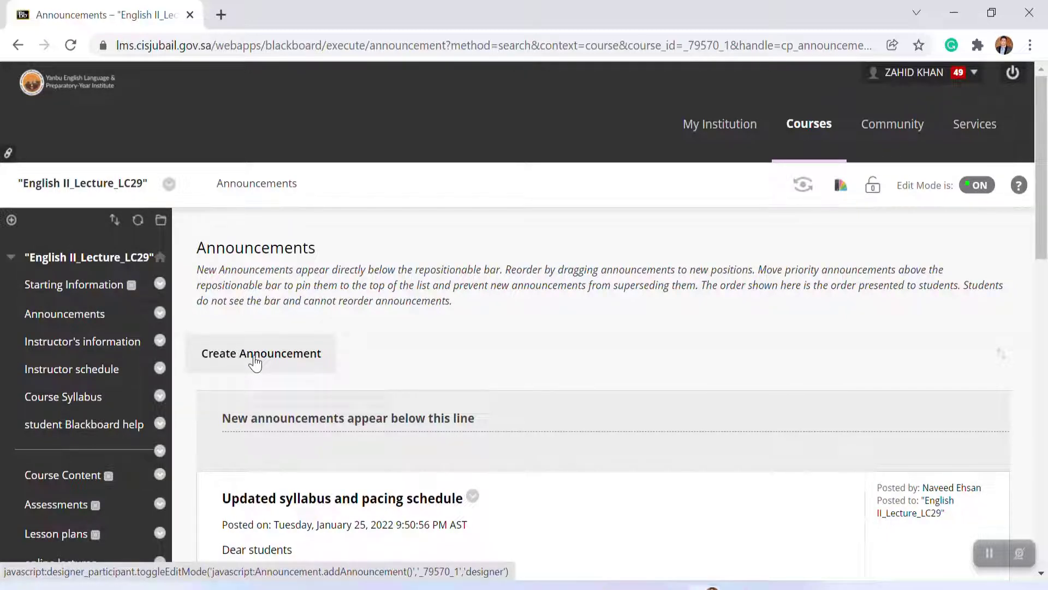
pyautogui.click(255, 363)
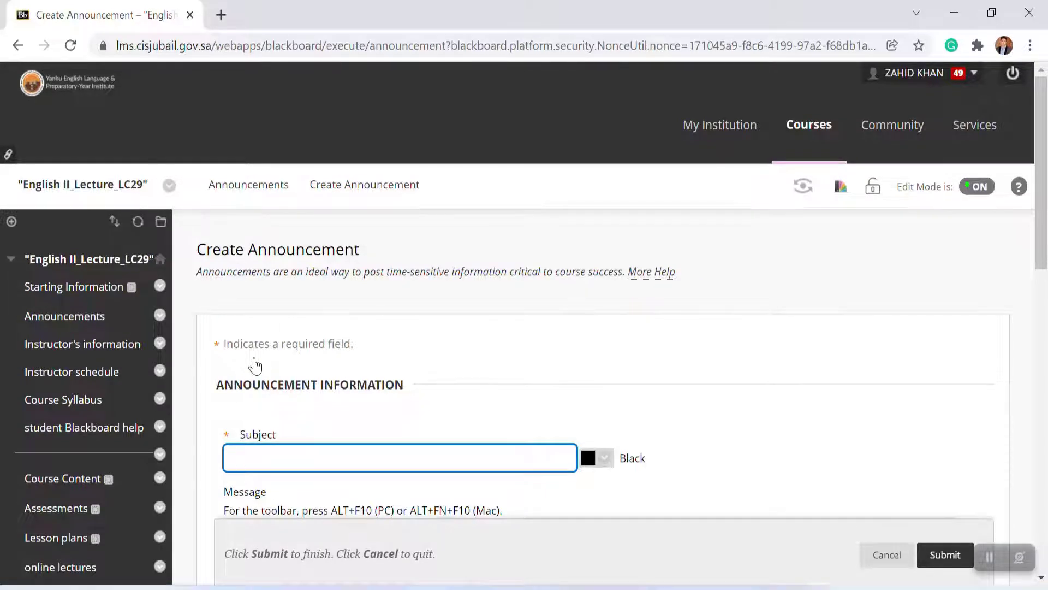
# Step: Enter "Quiz 1 - ENG 002" as the announcement subject
pyautogui.write('Qu')
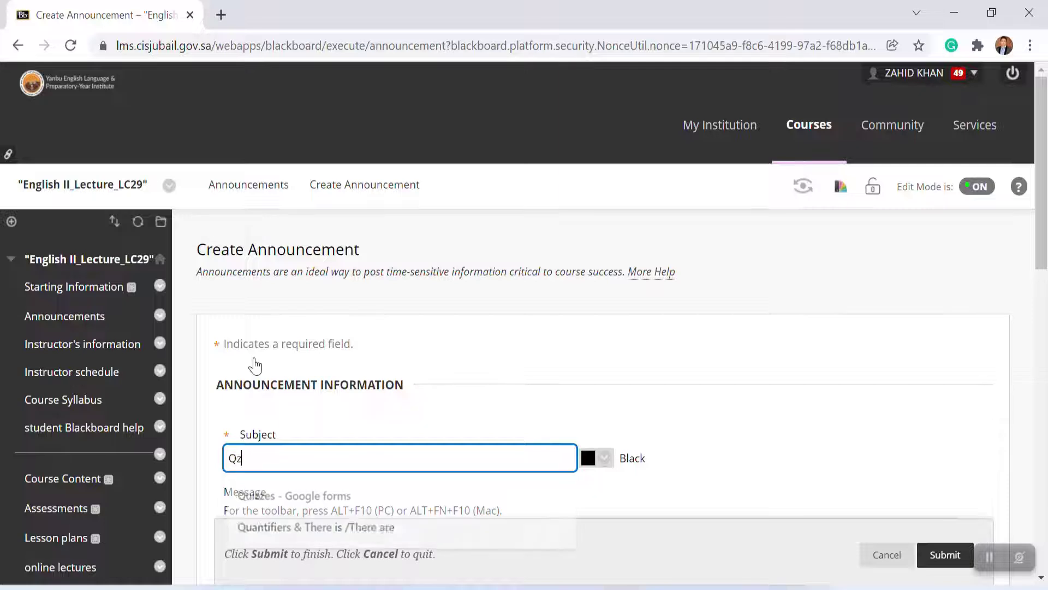
pyautogui.write('iz 1')
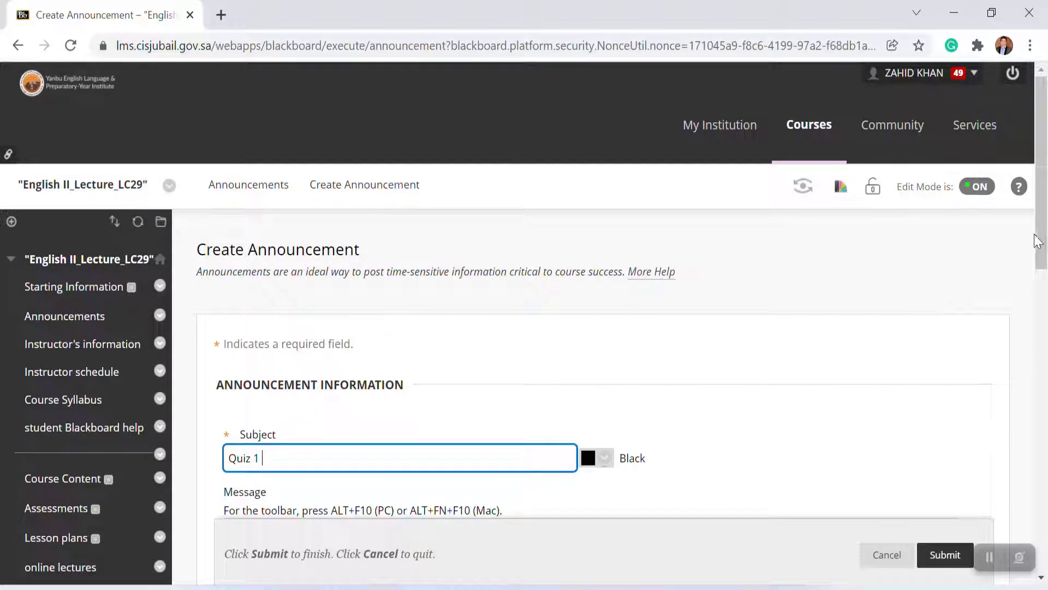
pyautogui.moveTo(1039, 241); pyautogui.dragTo(1039, 279)
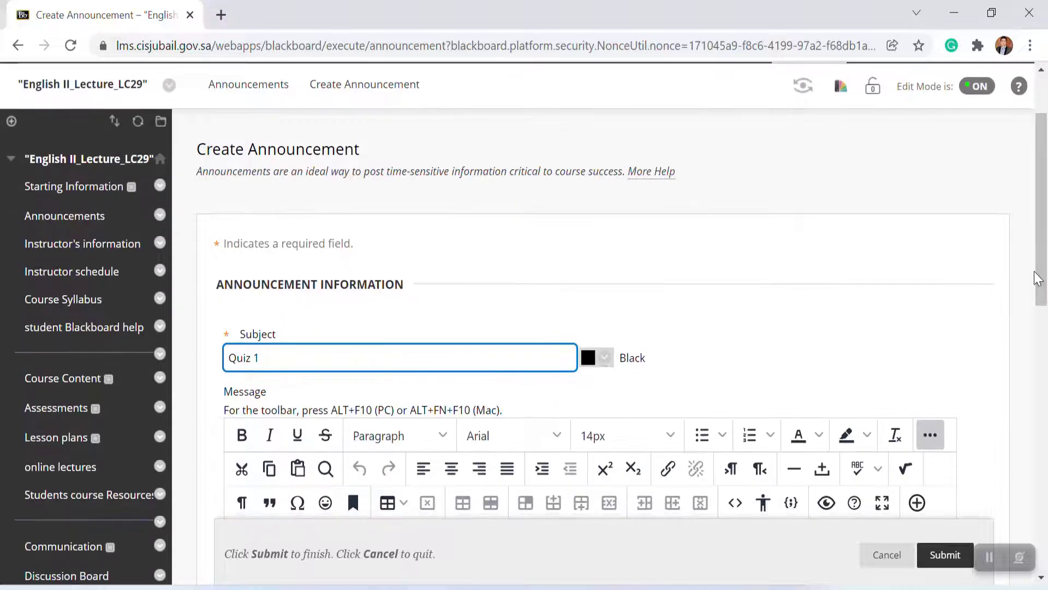
pyautogui.write('- ENG 002')
# Step: Write the announcement message "Dear Students" and "You are kindly informed that your Quiz 1 will be conducted ........", then submit it
pyautogui.moveTo(1037, 278); pyautogui.dragTo(1040, 349)
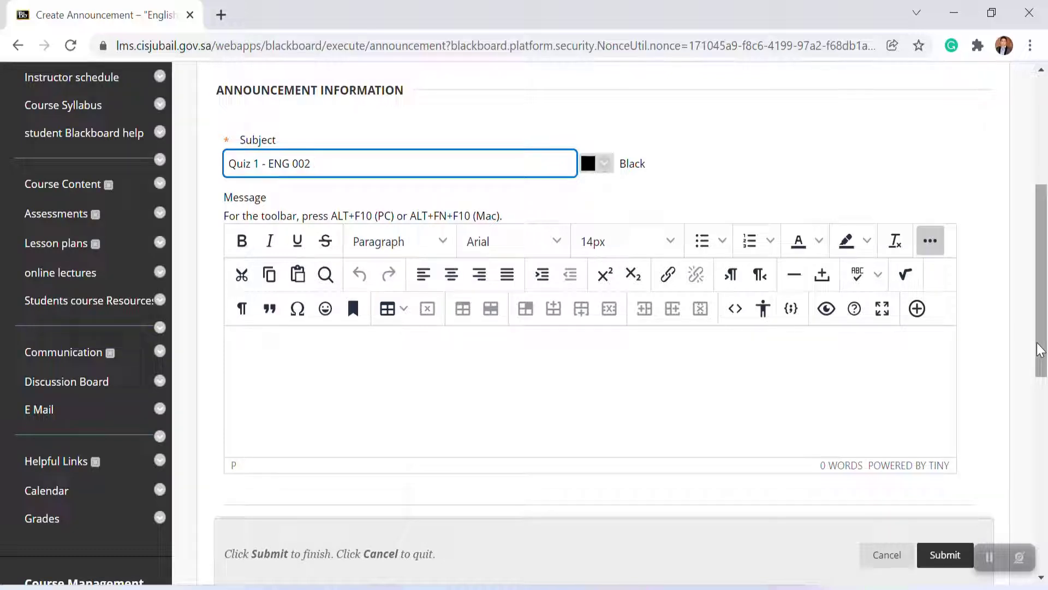
pyautogui.moveTo(1040, 349); pyautogui.dragTo(1042, 300)
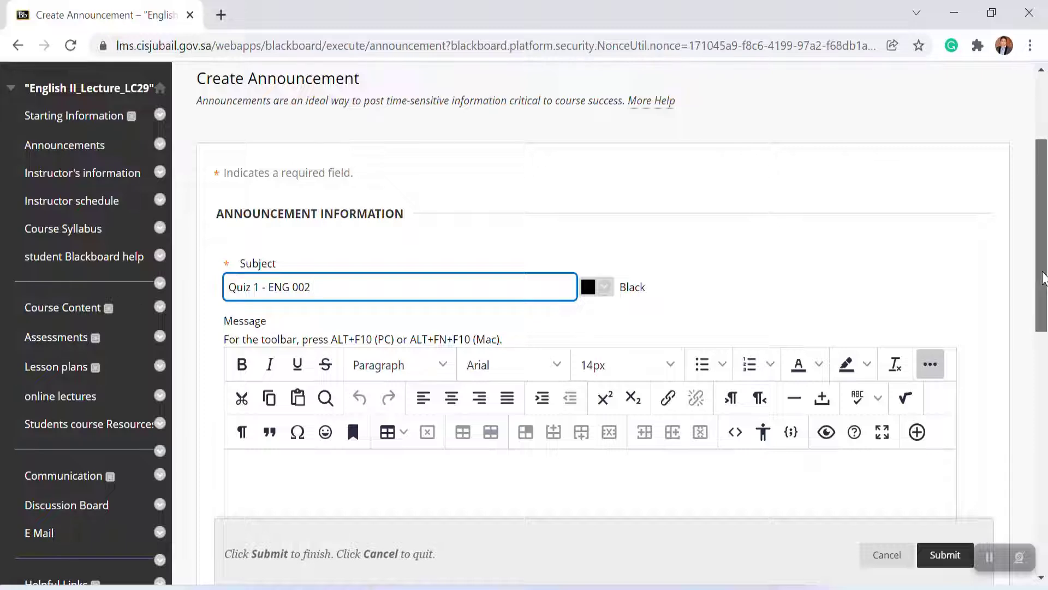
pyautogui.moveTo(1043, 278); pyautogui.dragTo(1043, 335)
pyautogui.click(248, 307)
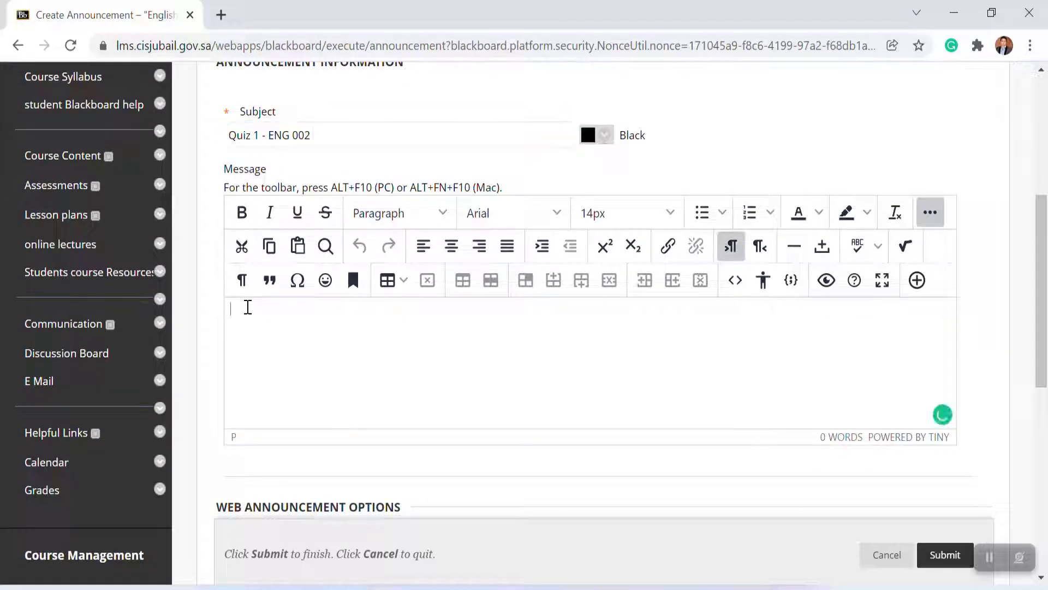
pyautogui.write('Dear')
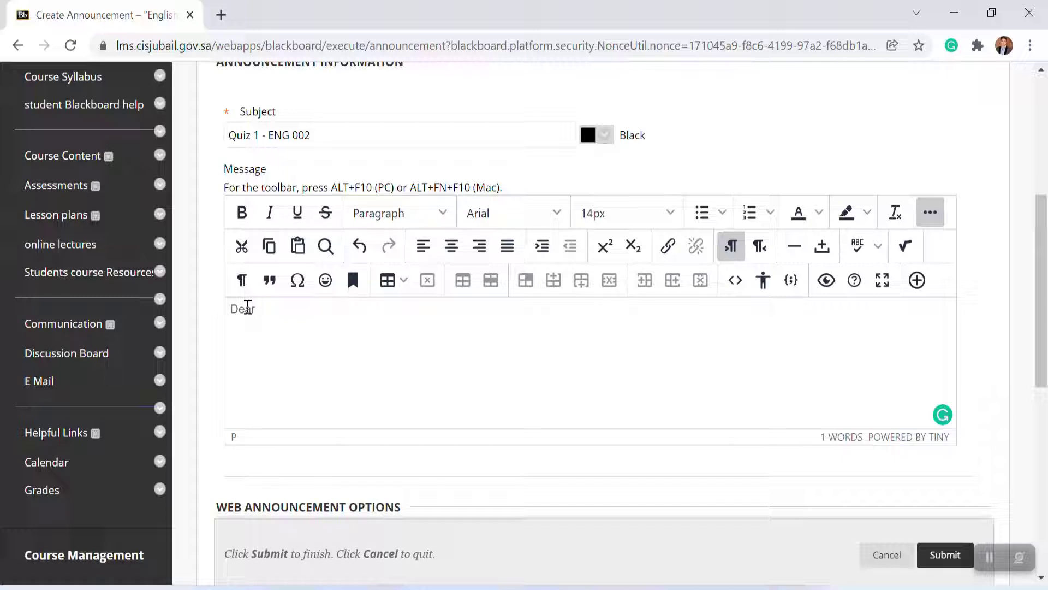
pyautogui.write(' Students')
pyautogui.press('Return')
pyautogui.write('You are kindly ')
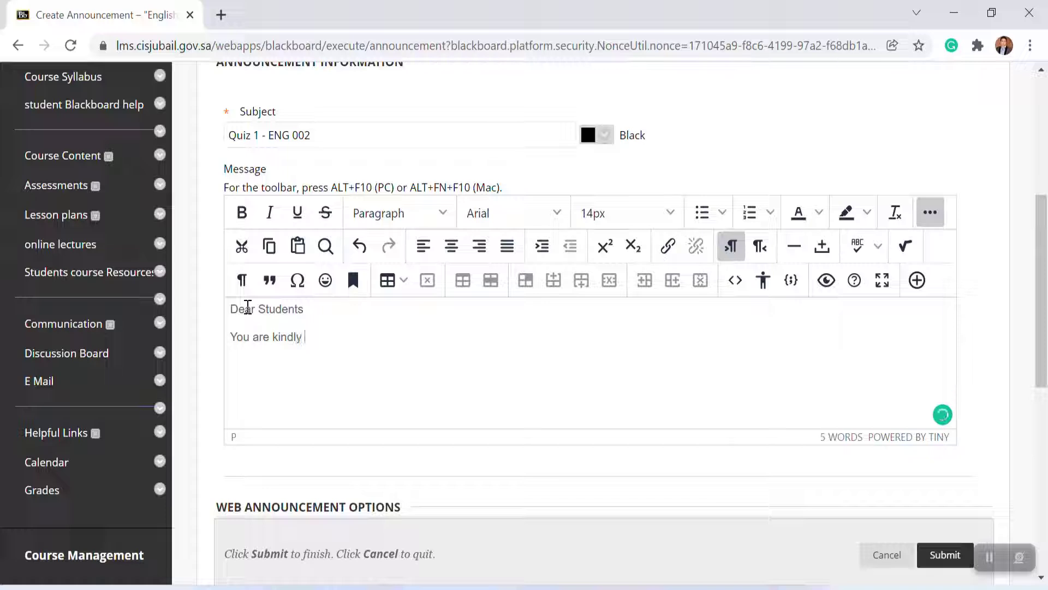
pyautogui.write('informed that your')
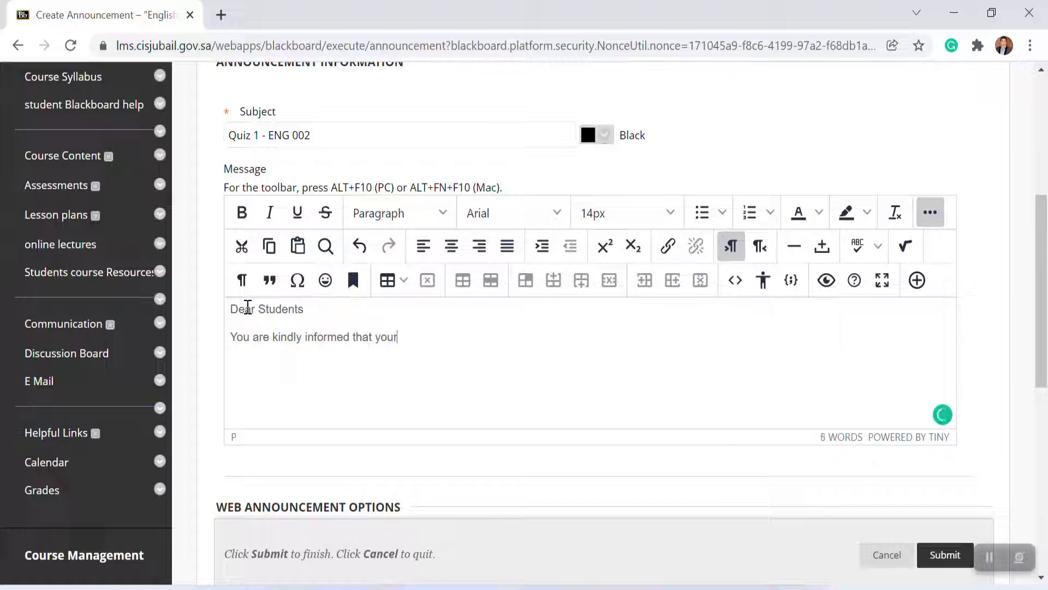
pyautogui.write(' Quiz 2')
pyautogui.press('BackSpace')
pyautogui.write('1 will be conducted ')
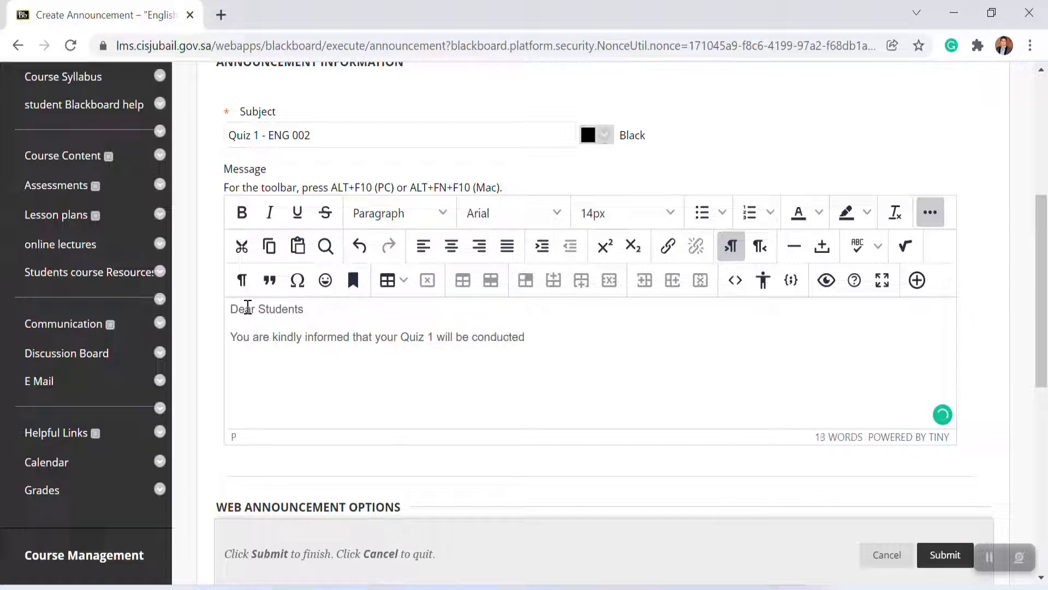
pyautogui.write('........')
pyautogui.moveTo(1044, 339); pyautogui.dragTo(1037, 405)
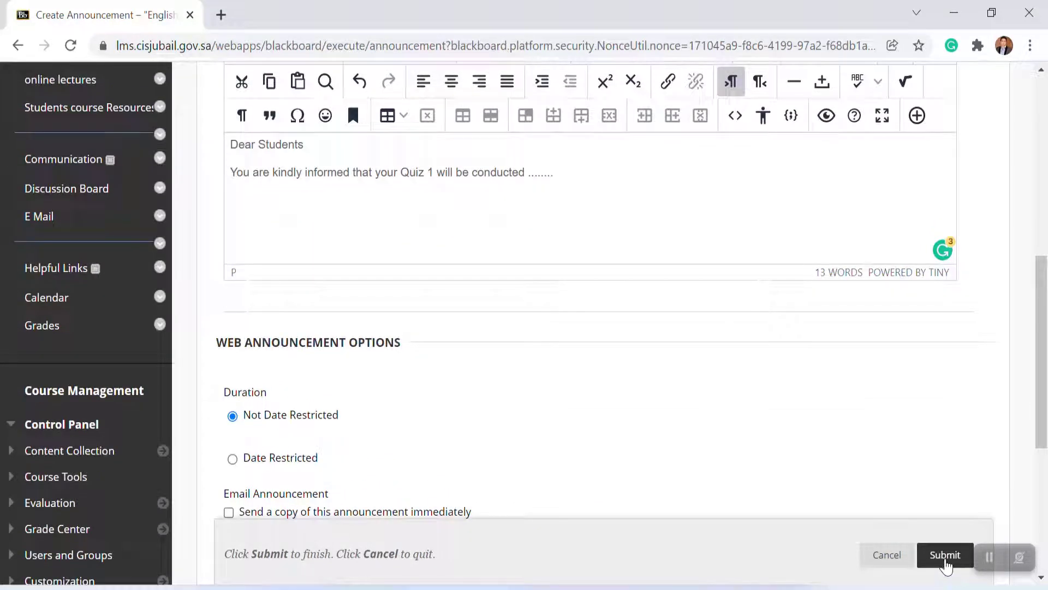
pyautogui.click(946, 562)
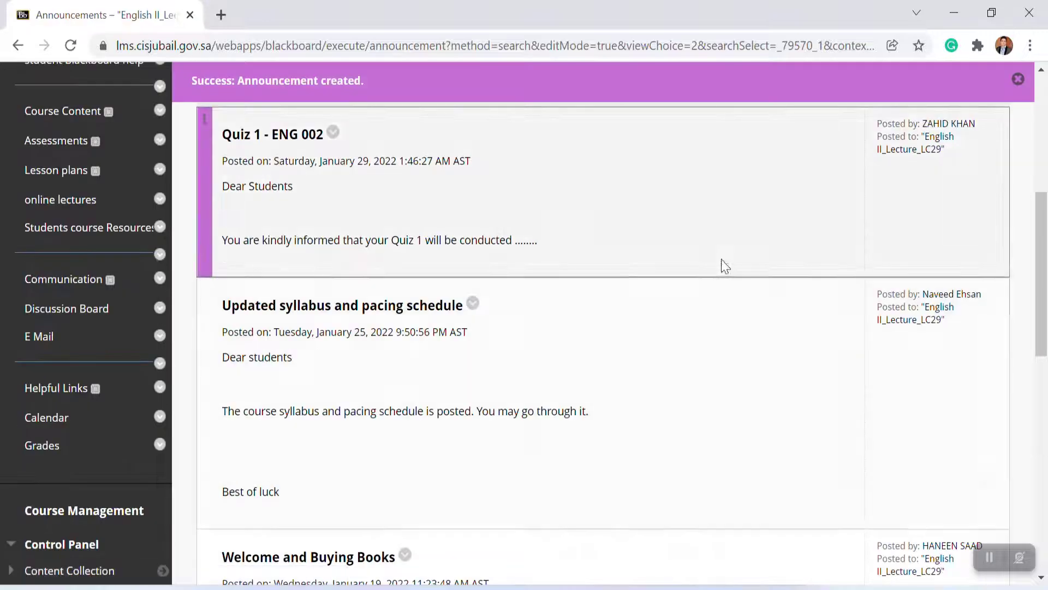
# Step: Delete the "Quiz 1 - ENG 002" announcement from the announcements list
pyautogui.click(333, 134)
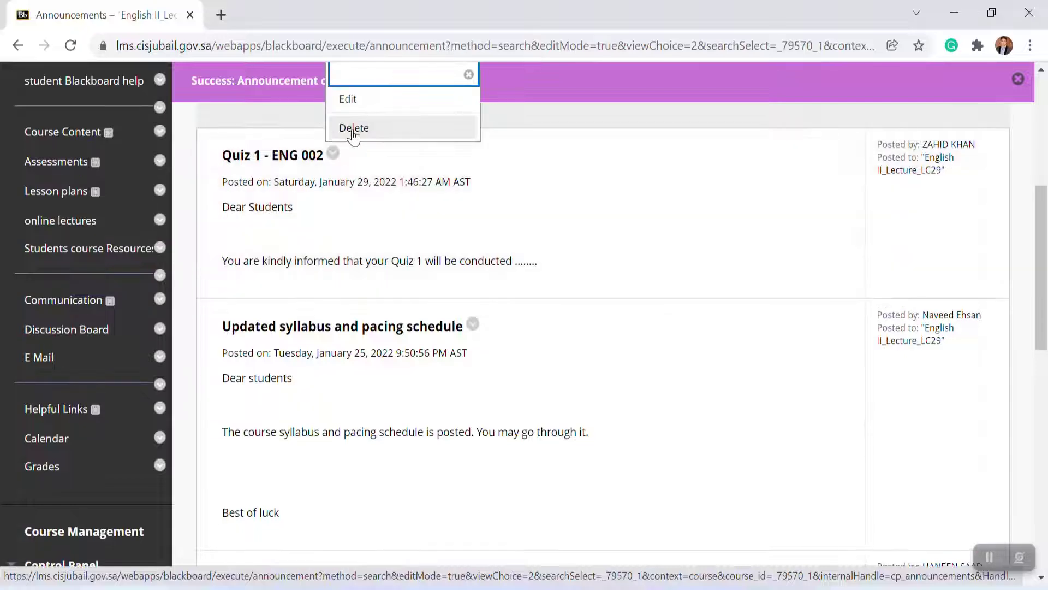
pyautogui.click(350, 129)
# Step: Open the course's Instructor's information area and start building a new content Item
pyautogui.moveTo(1044, 143); pyautogui.dragTo(1044, 164)
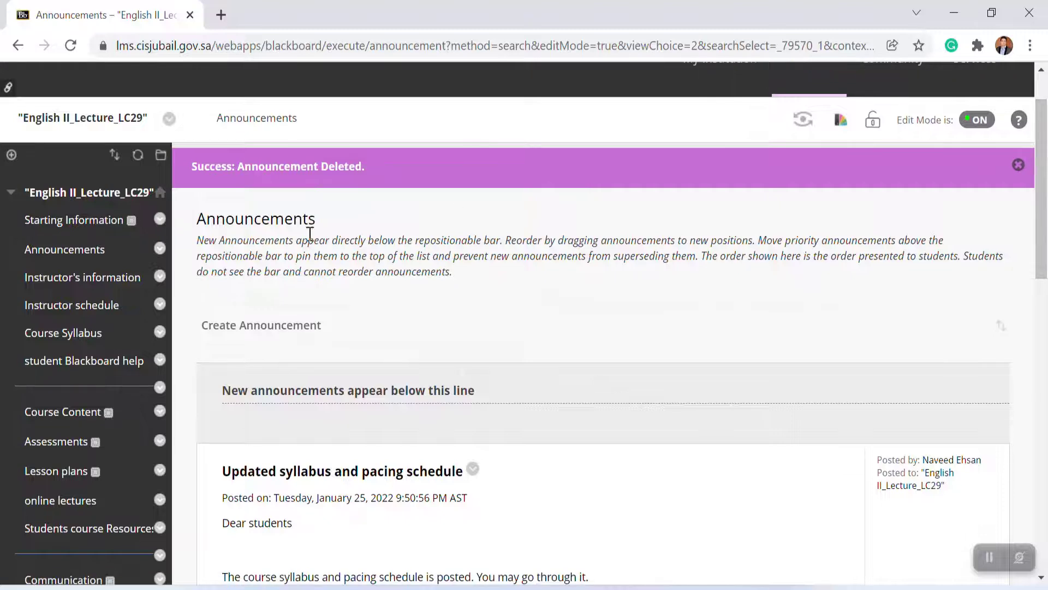
pyautogui.click(105, 286)
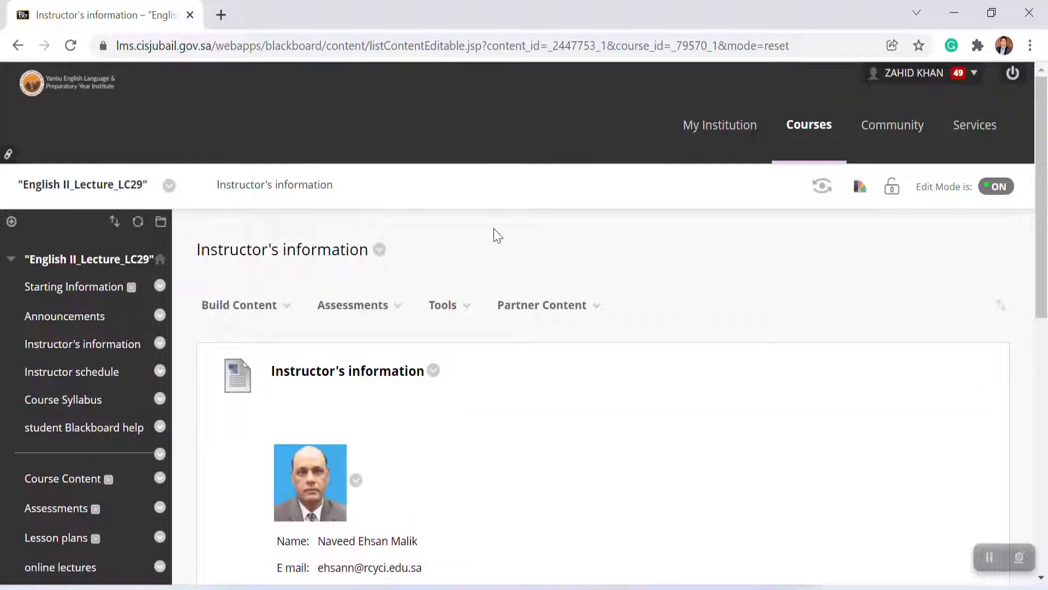
pyautogui.moveTo(1044, 185); pyautogui.dragTo(1044, 232)
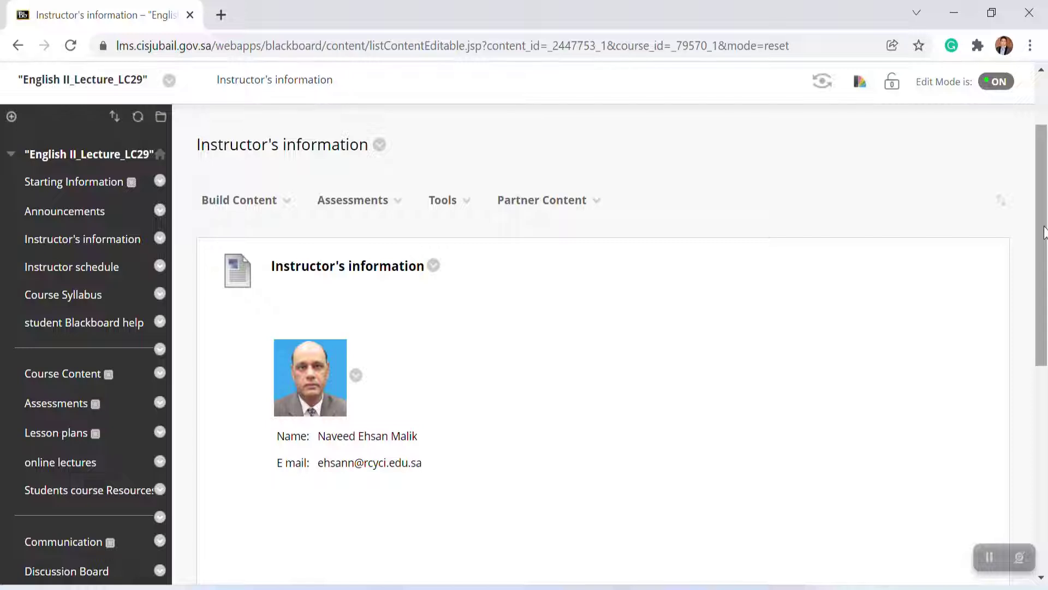
pyautogui.click(272, 196)
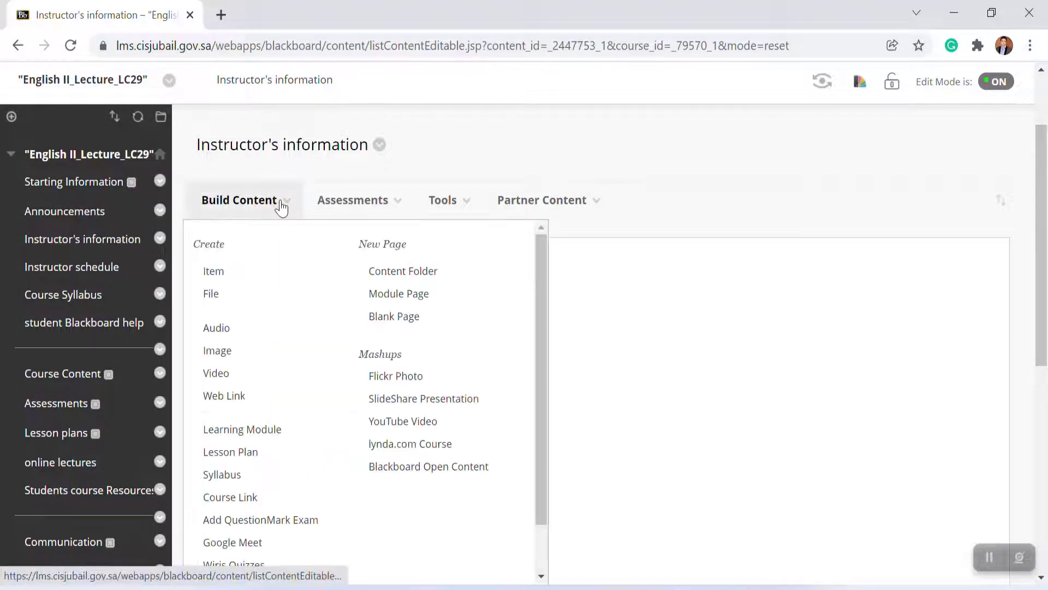
pyautogui.click(214, 275)
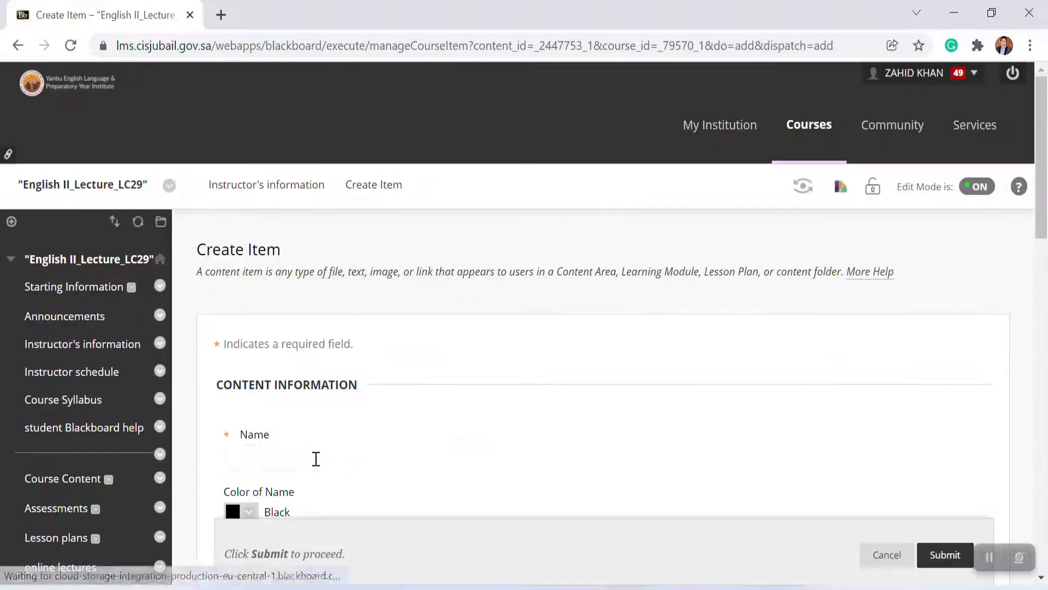
# Step: Name the new item "Instructor's Information"
pyautogui.write("Instructor's Information")
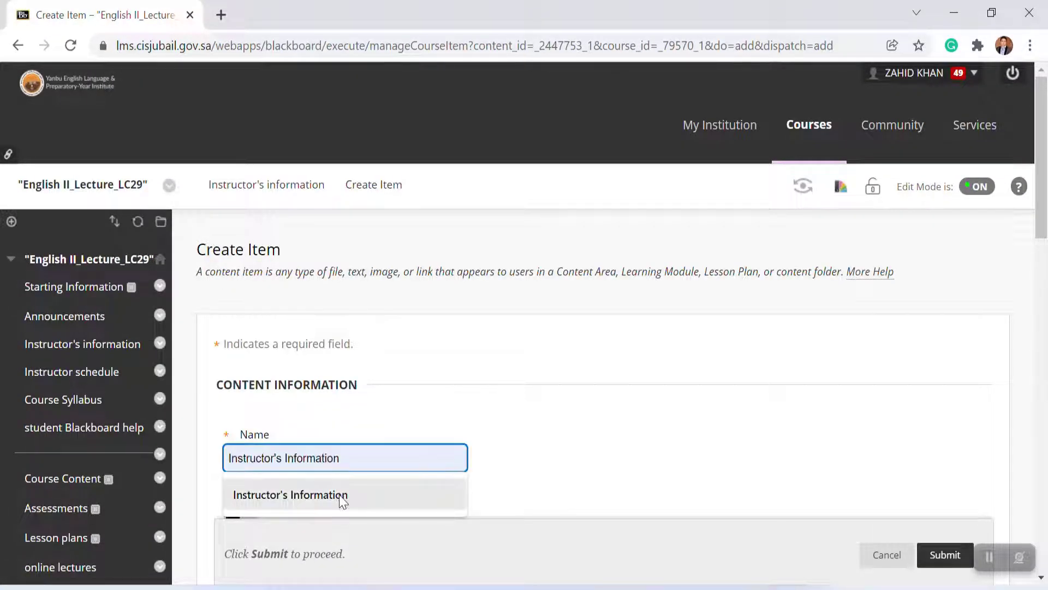
pyautogui.click(343, 495)
pyautogui.moveTo(1044, 233); pyautogui.dragTo(1037, 336)
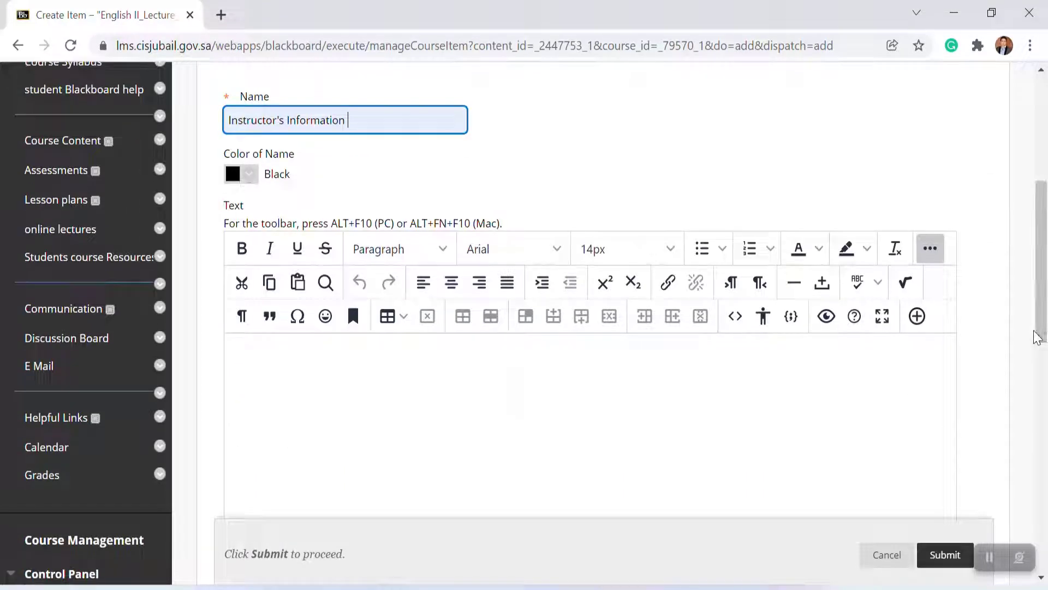
# Step: Enter a sentence introducing the instructor by name as the item text and submit the item
pyautogui.click(310, 357)
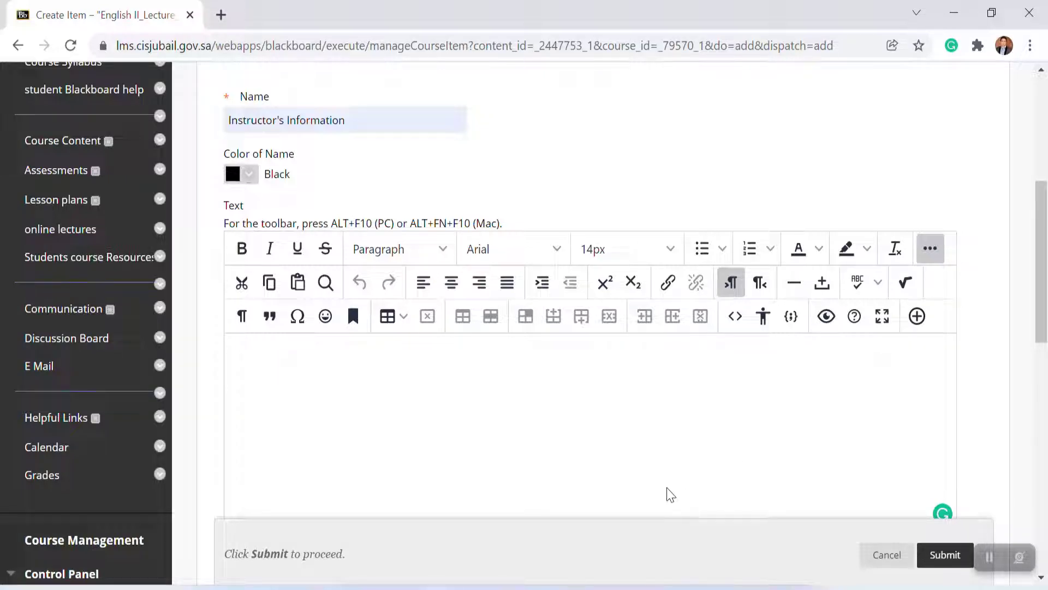
pyautogui.write('My name is Zahid Kh')
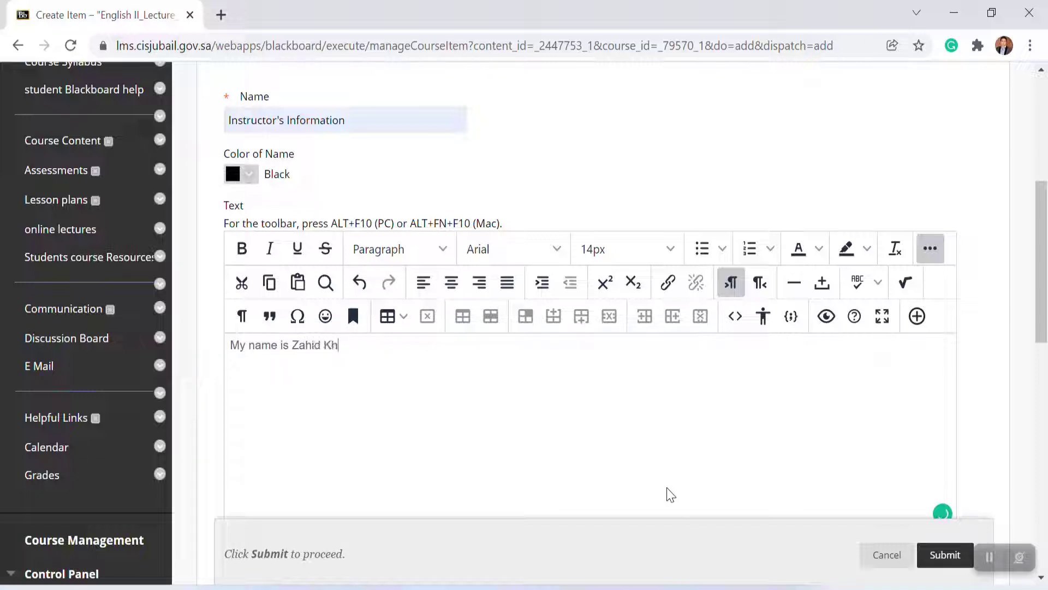
pyautogui.write('an.')
pyautogui.click(946, 555)
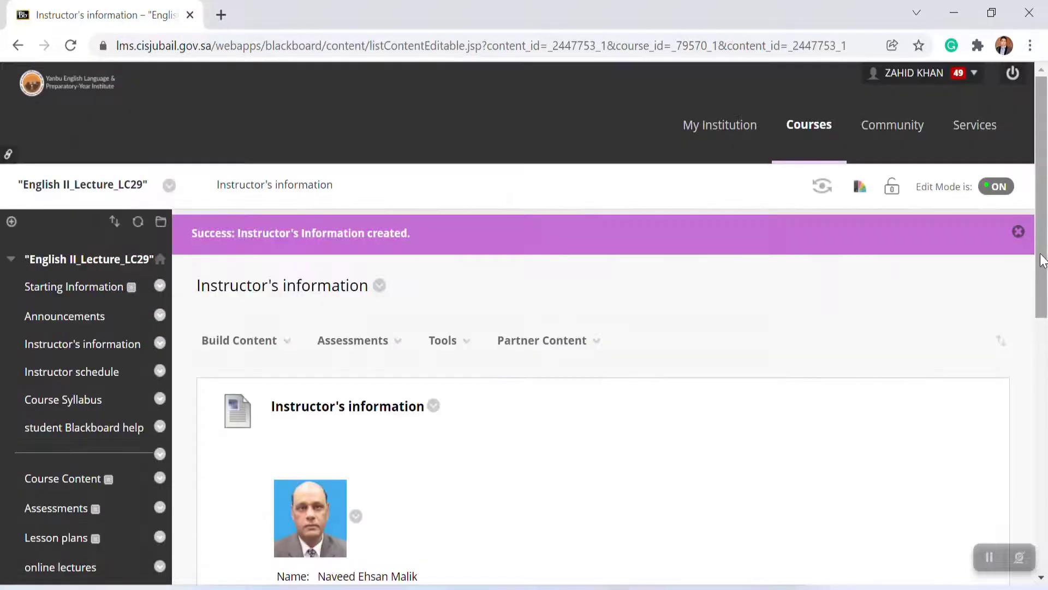
# Step: Delete the newly added Instructor's Information item and confirm the deletion
pyautogui.moveTo(1043, 261); pyautogui.dragTo(1045, 445)
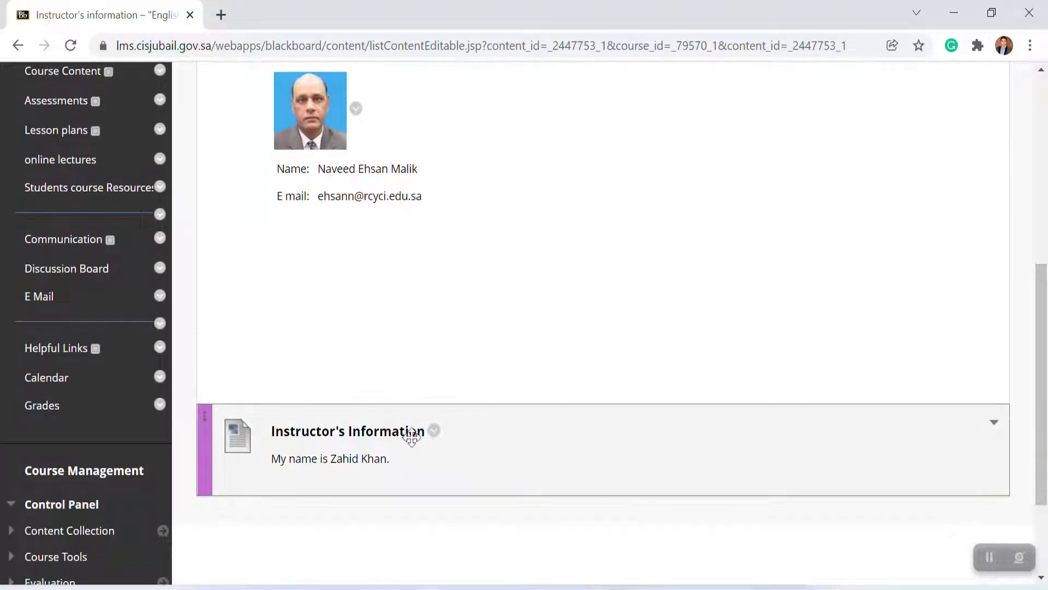
pyautogui.click(435, 432)
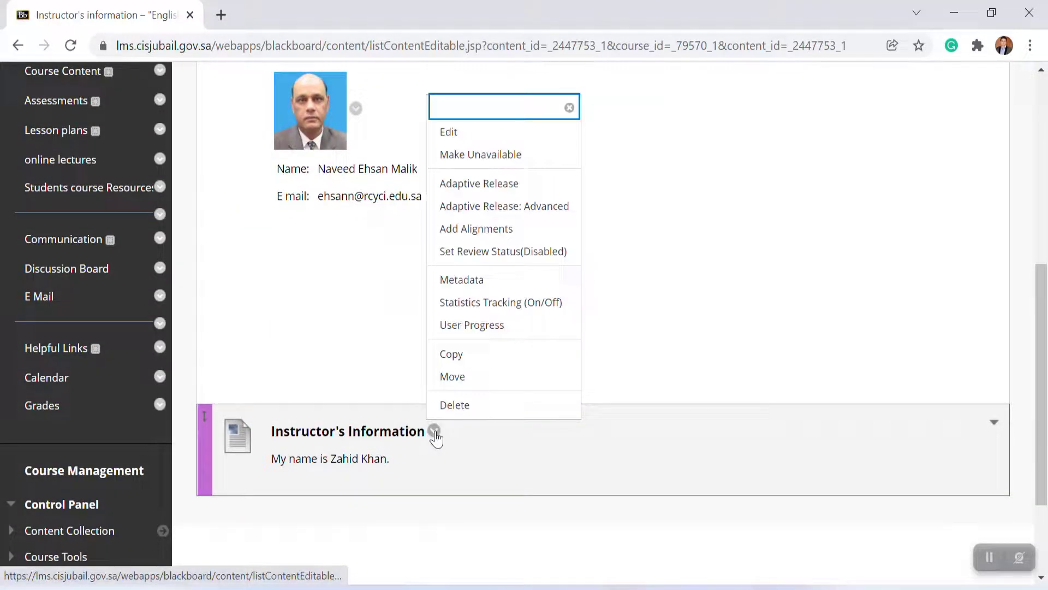
pyautogui.click(471, 416)
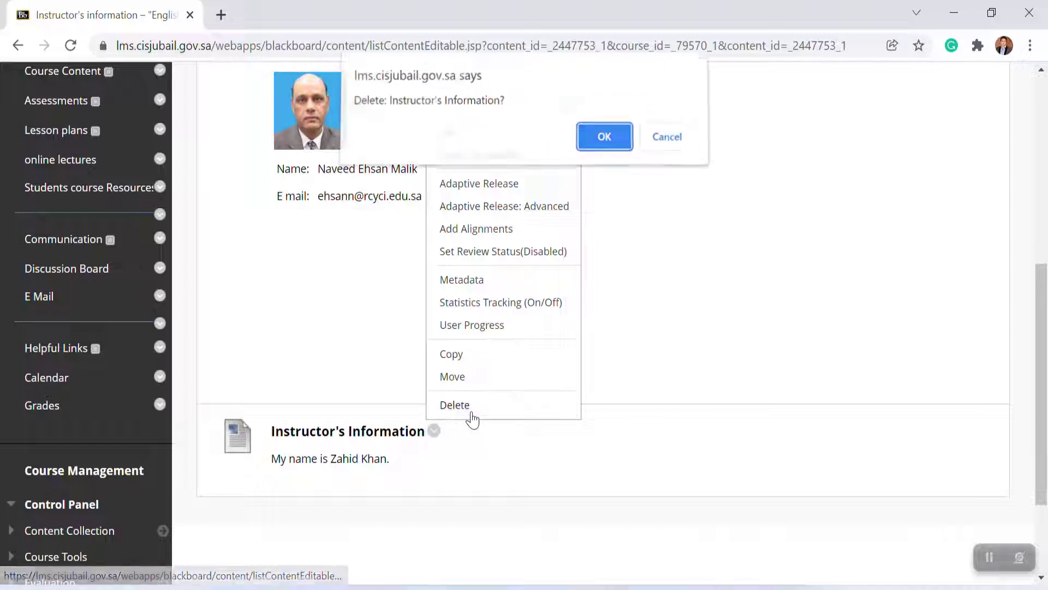
pyautogui.press('Return')
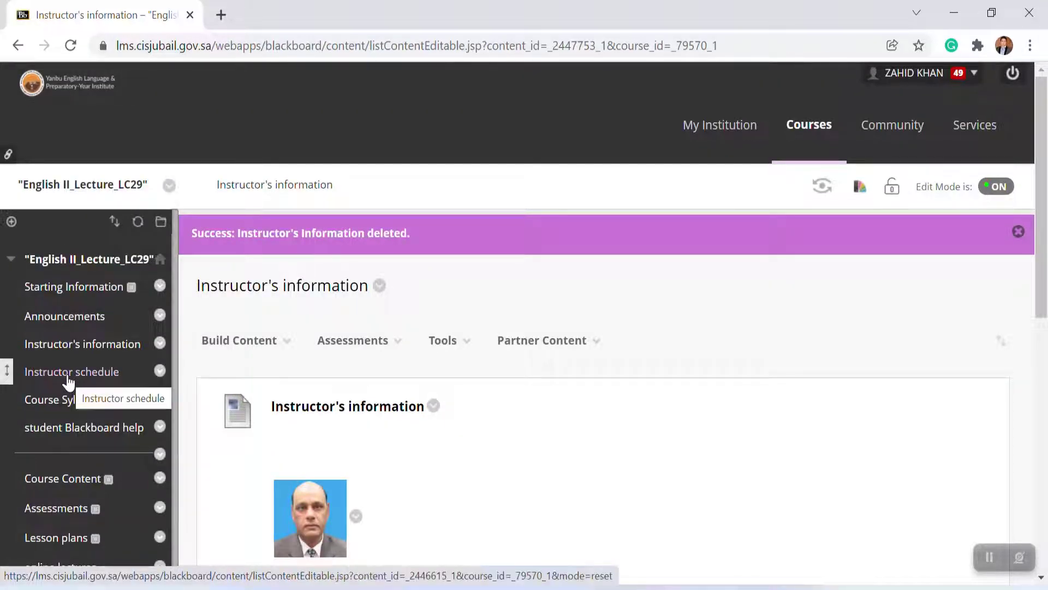
# Step: Open the Instructor schedule area and start building a new File content item
pyautogui.click(68, 377)
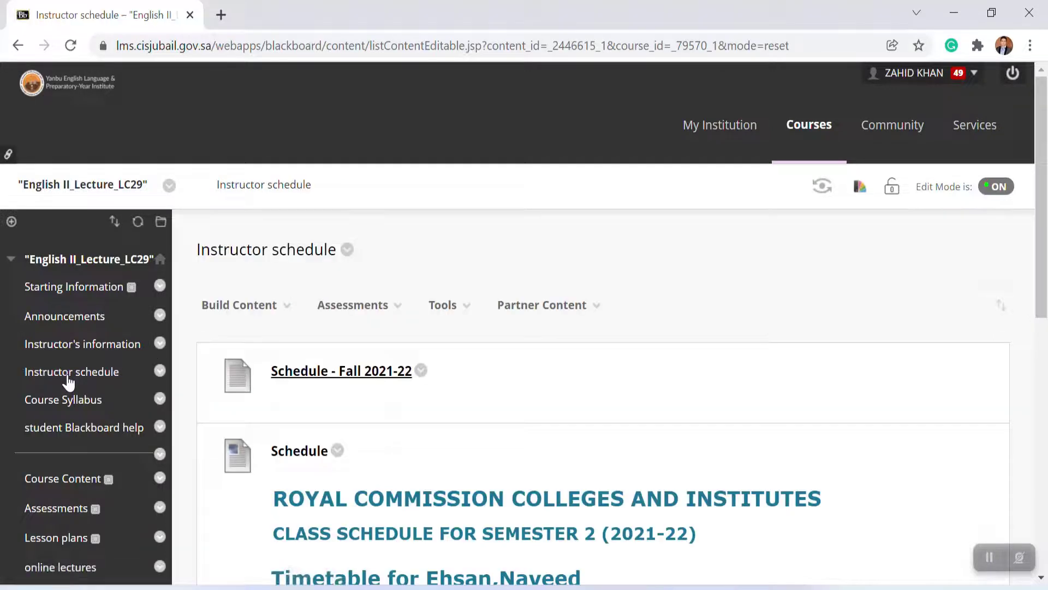
pyautogui.click(283, 320)
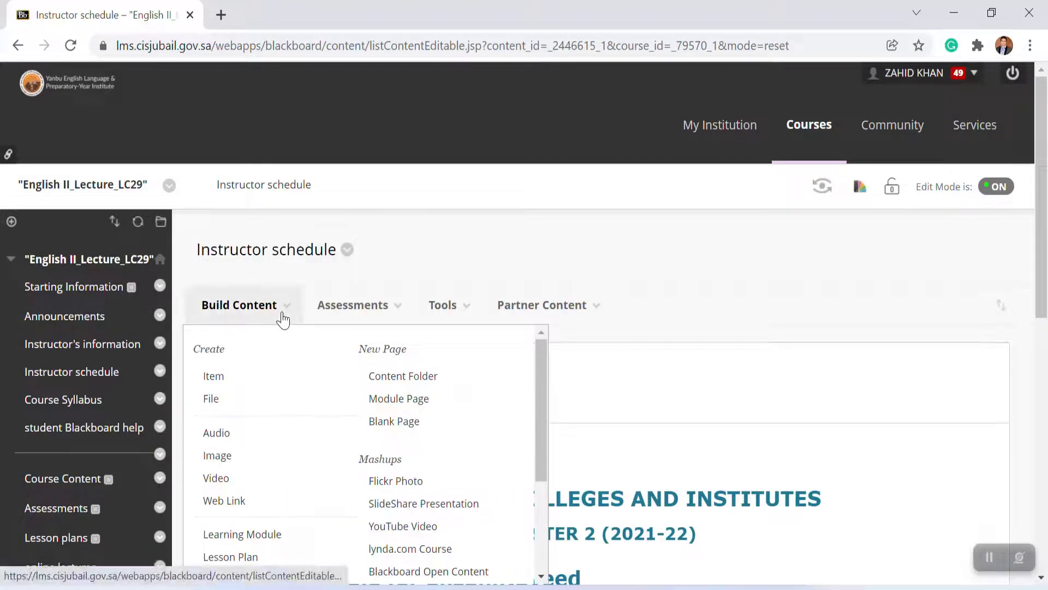
pyautogui.click(212, 407)
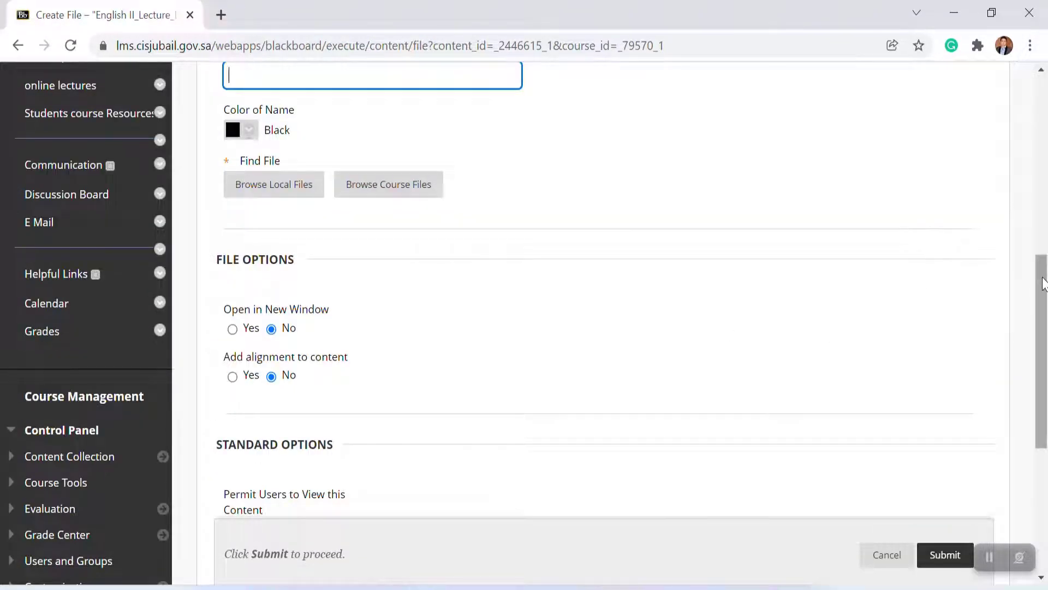
# Step: Name the file item "Instructor's Schedule"
pyautogui.scroll(5, 1043, 283)
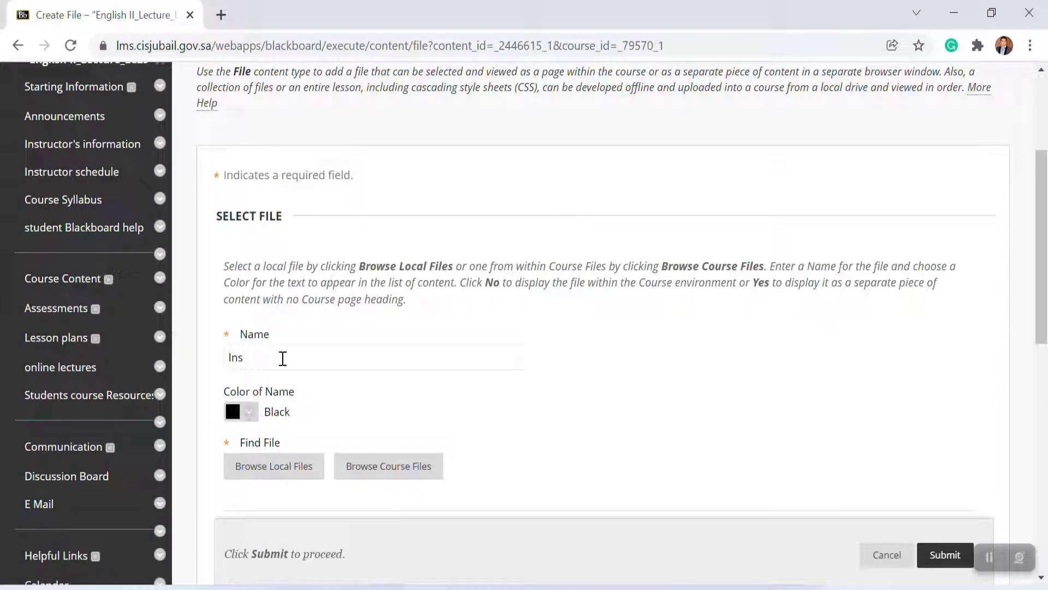
pyautogui.write("Instructor's Schedule")
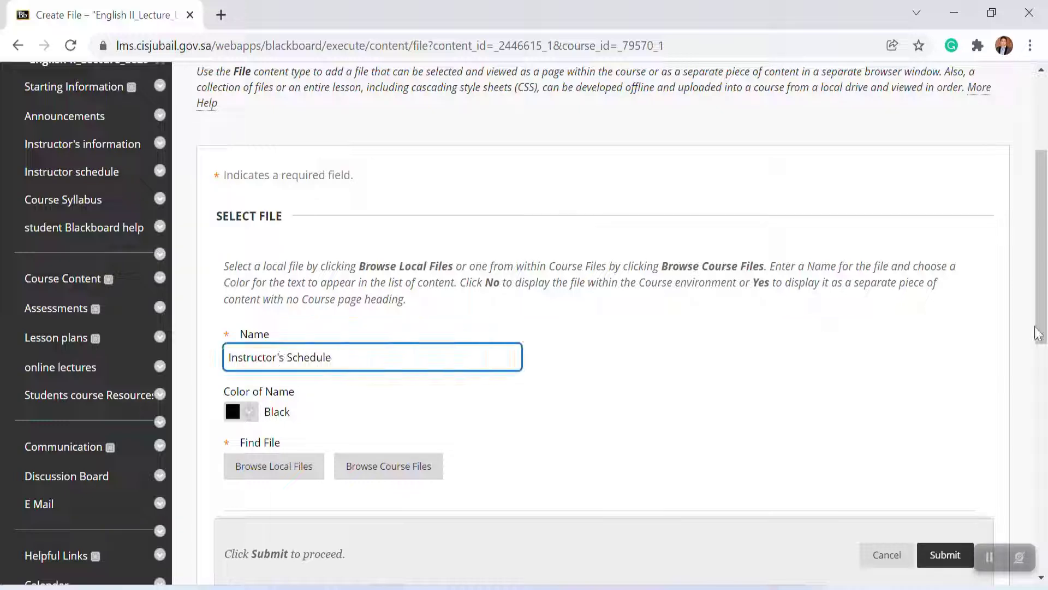
# Step: Attach the local file "Teaching Schedule" from the Desktop folder
pyautogui.scroll(-2, 1040, 350)
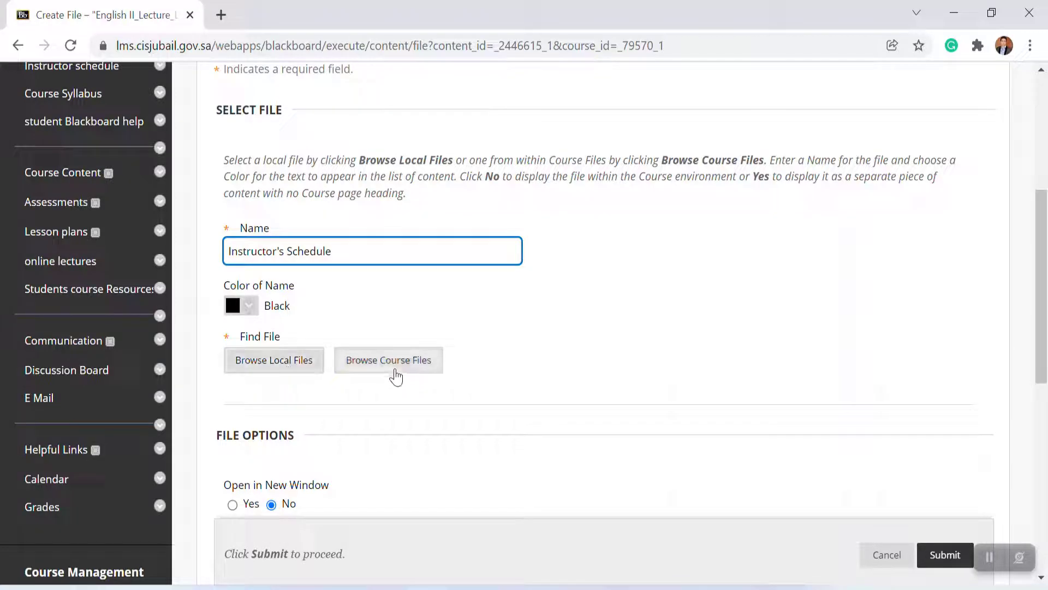
pyautogui.click(307, 363)
pyautogui.click(71, 148)
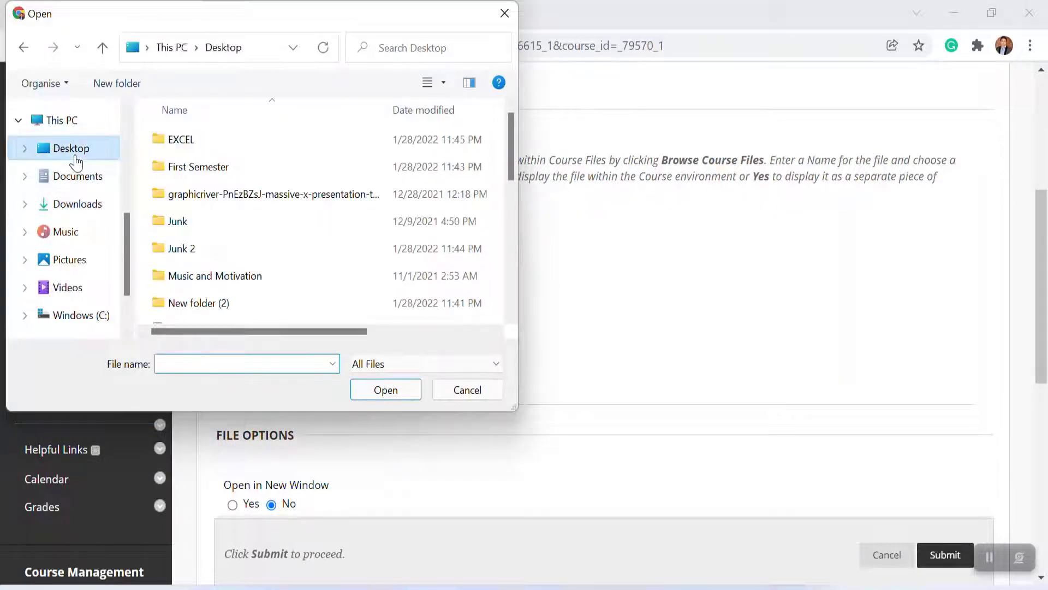
pyautogui.moveTo(510, 149); pyautogui.dragTo(502, 279)
pyautogui.click(232, 262)
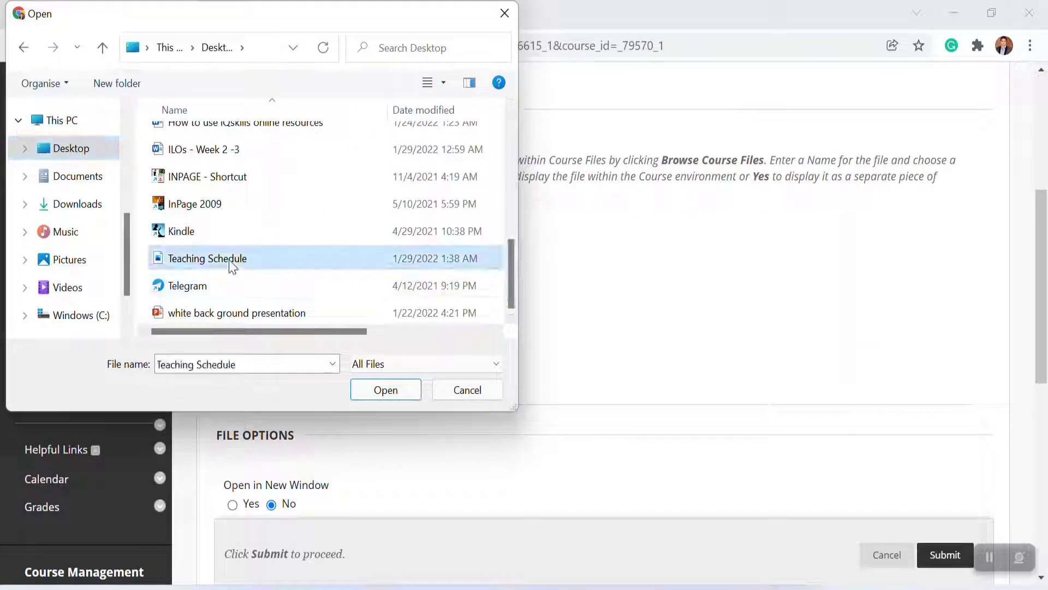
pyautogui.click(380, 390)
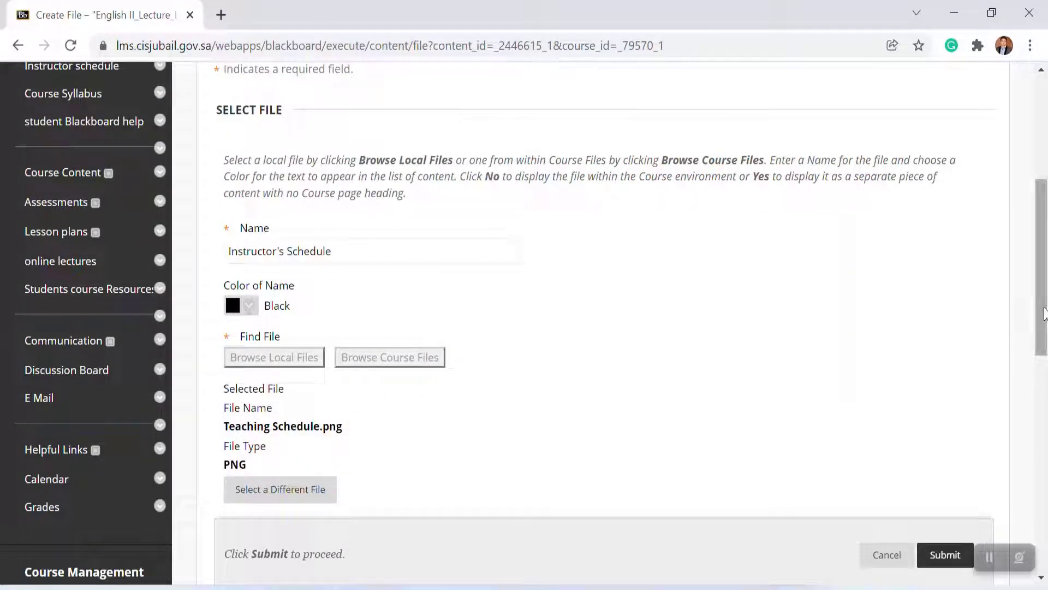
# Step: Set the file to open in a new window
pyautogui.moveTo(1043, 313); pyautogui.dragTo(1044, 471)
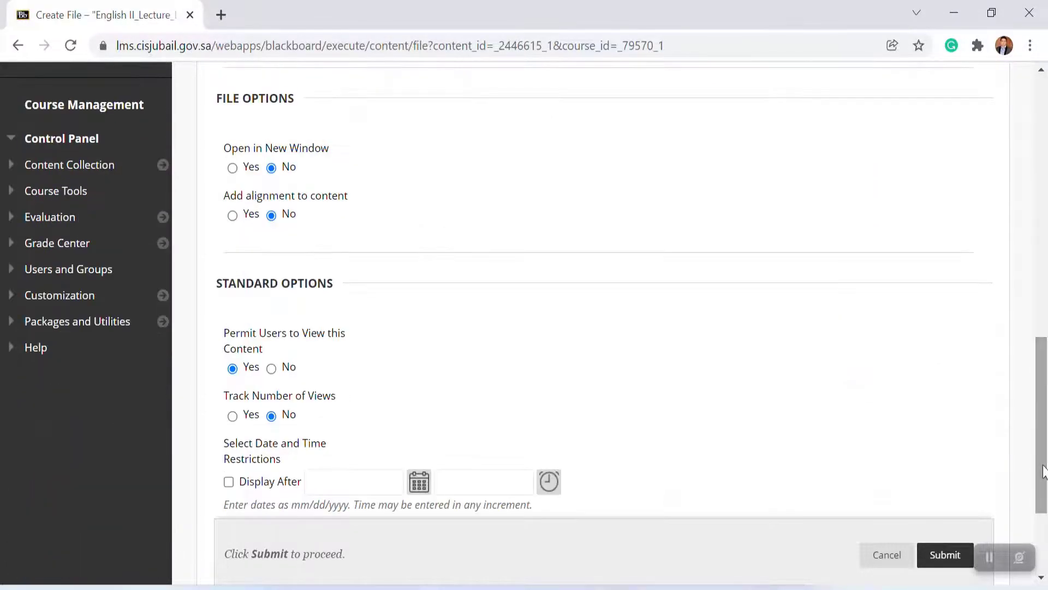
pyautogui.click(232, 167)
# Step: Submit the new Instructor's Schedule file item
pyautogui.moveTo(1040, 417); pyautogui.dragTo(1040, 474)
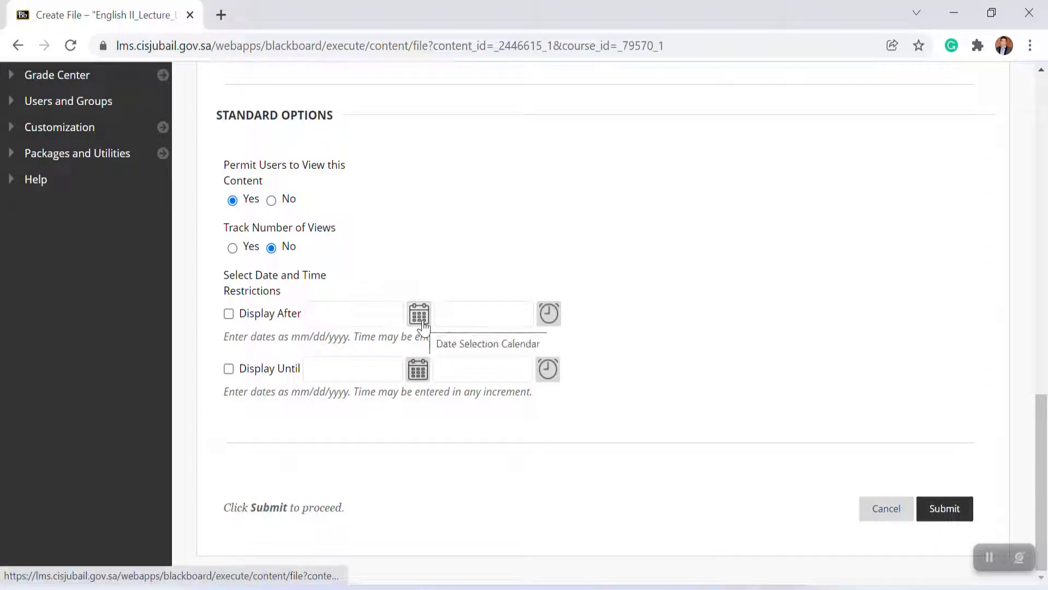
pyautogui.click(937, 519)
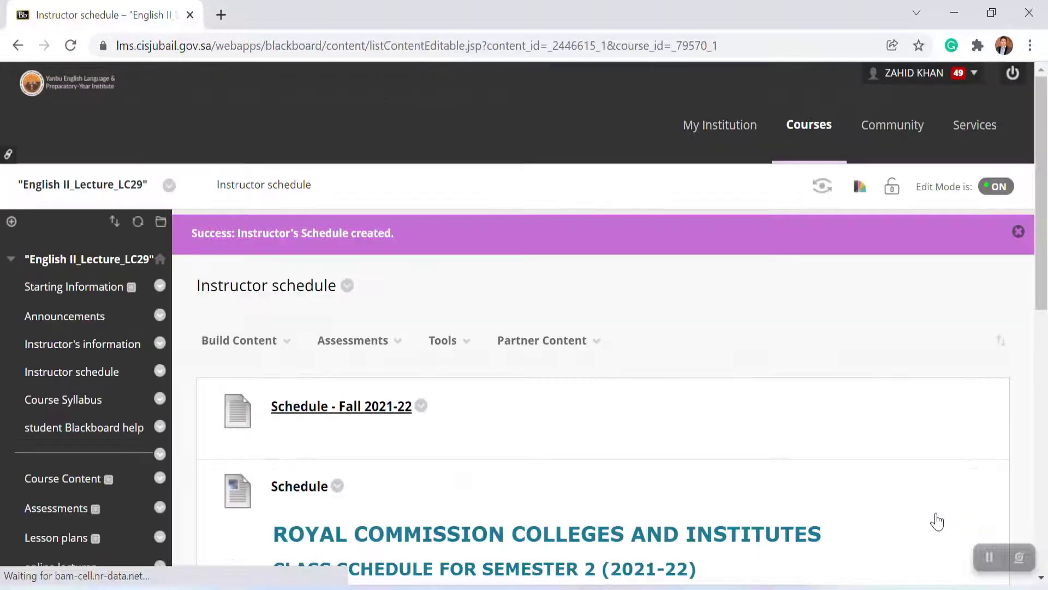
# Step: Open the Instructor's Schedule file item from the content list to check it, then return to the course tab
pyautogui.moveTo(1043, 259); pyautogui.dragTo(1041, 523)
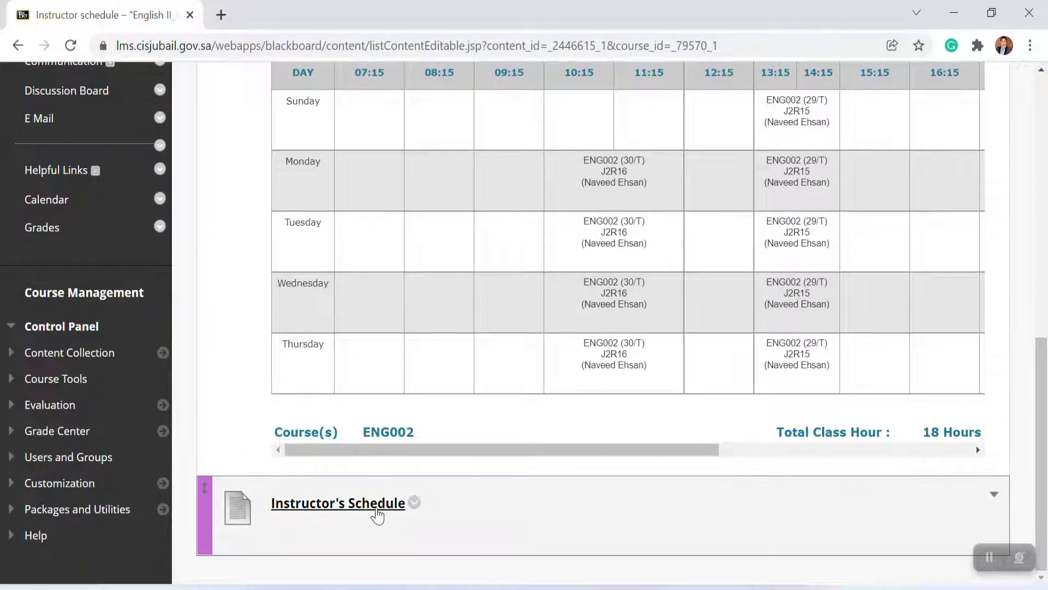
pyautogui.click(377, 507)
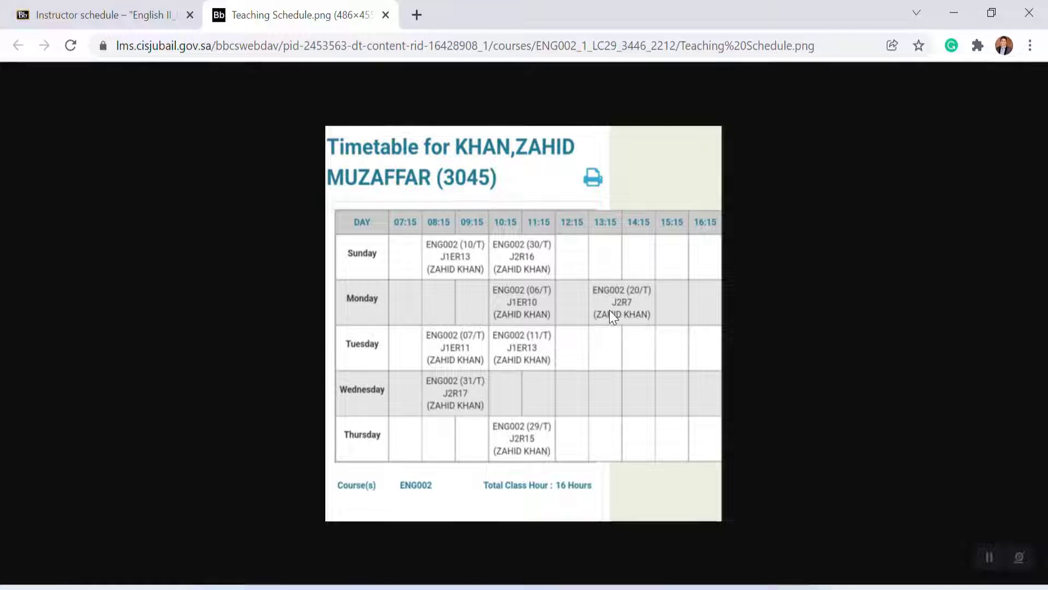
pyautogui.click(386, 15)
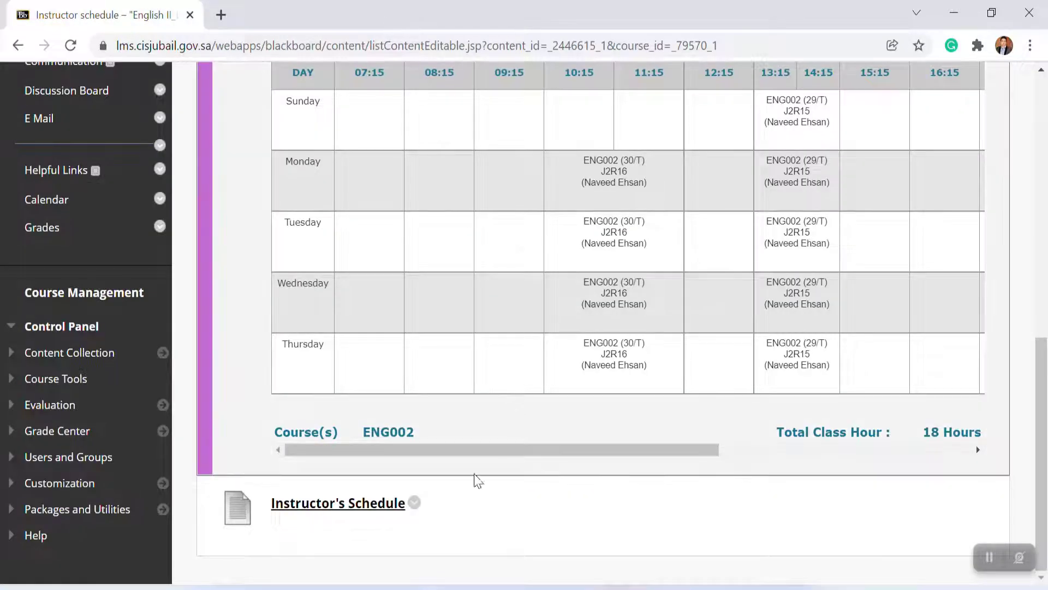
# Step: Delete the Instructor's Schedule file item from the Instructor schedule area
pyautogui.click(414, 502)
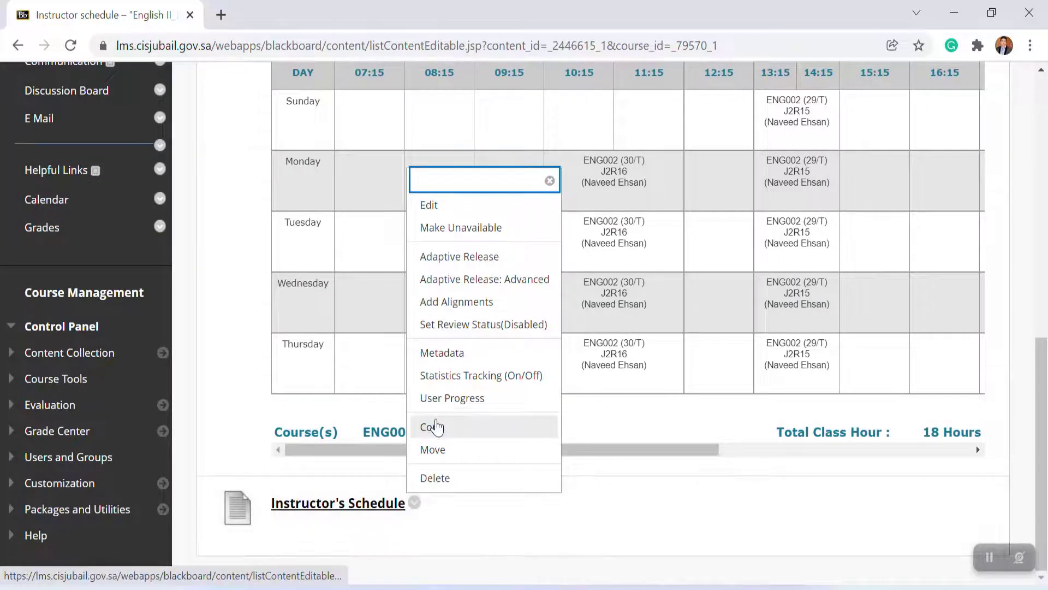
pyautogui.click(435, 478)
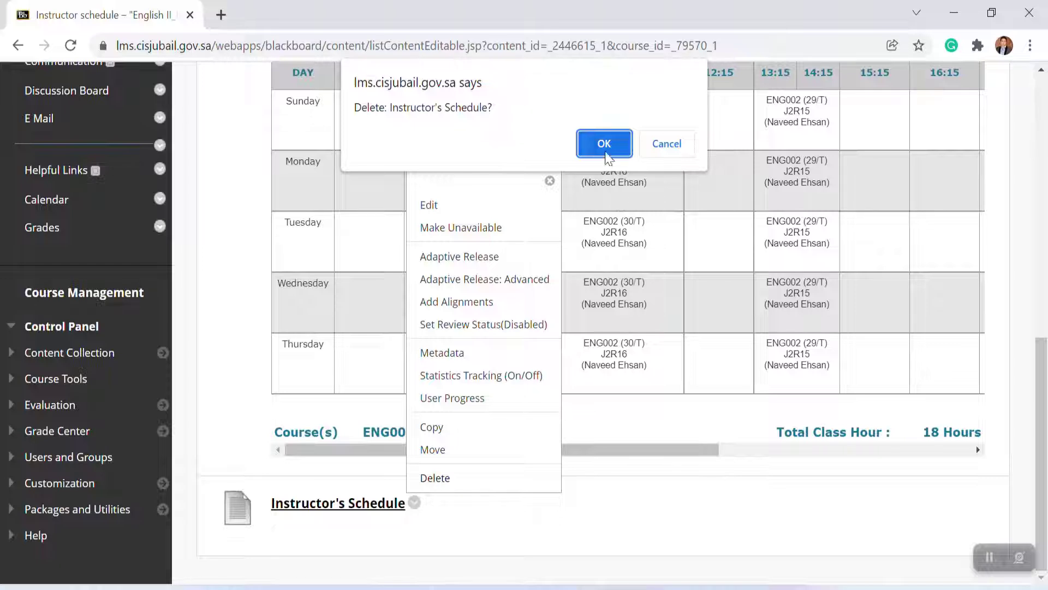
pyautogui.click(604, 143)
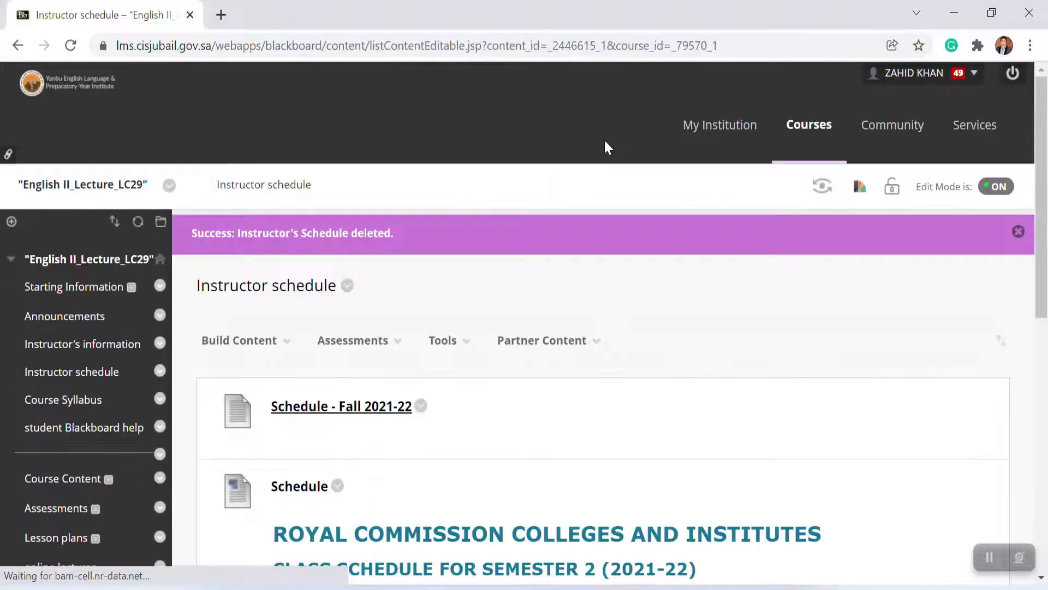
# Step: Create a new Item in the Instructor schedule area and name it "Instructor's Schedule"
pyautogui.click(273, 341)
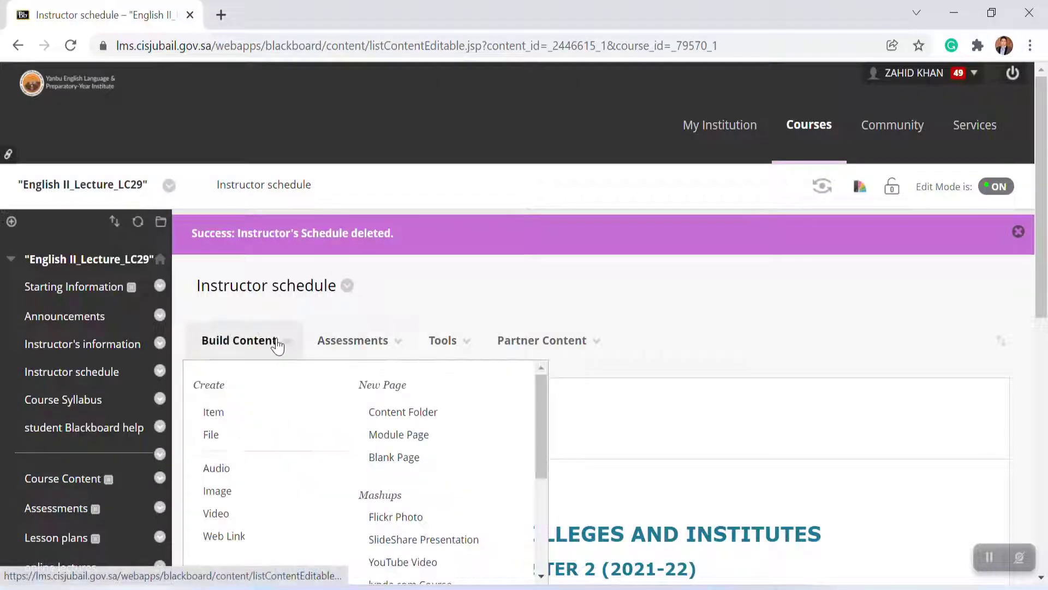
pyautogui.click(213, 414)
pyautogui.click(274, 238)
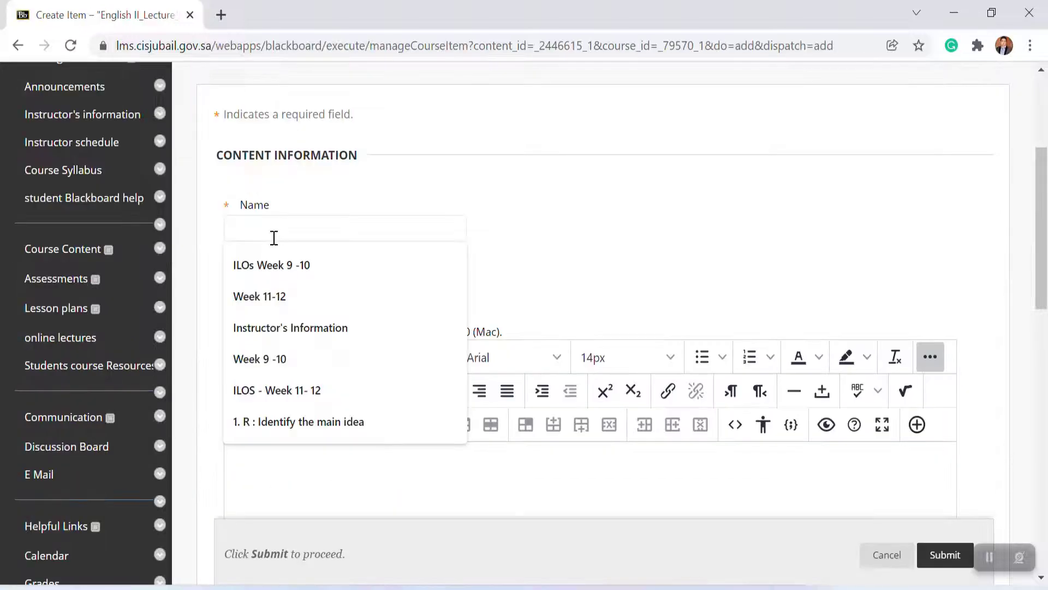
pyautogui.click(308, 326)
pyautogui.press('BackSpace')
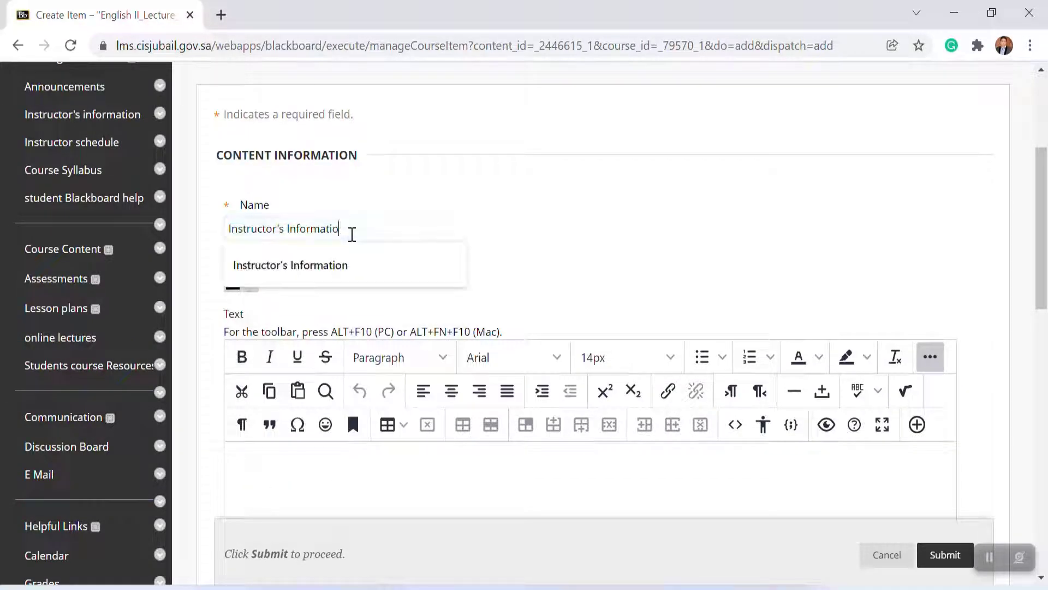
pyautogui.press('BackSpace')
pyautogui.write('sc')
pyautogui.press('BackSpace')
pyautogui.press('BackSpace')
pyautogui.write('Schedule')
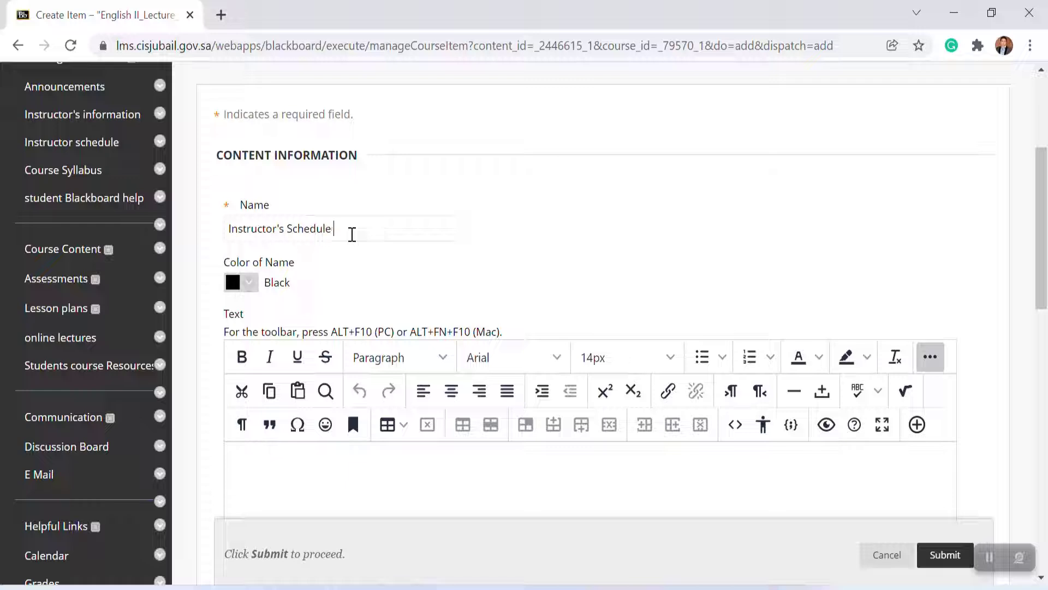
# Step: Insert the local file "Teaching Schedule" from the Desktop into the item's text and submit the item
pyautogui.moveTo(1045, 254); pyautogui.dragTo(1032, 297)
pyautogui.click(917, 286)
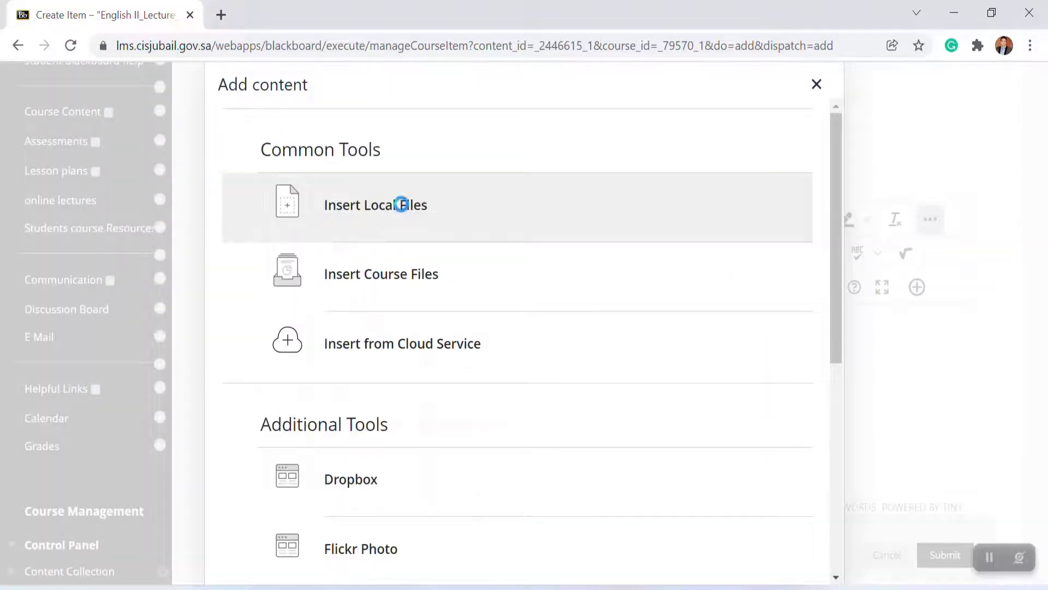
pyautogui.click(402, 205)
pyautogui.moveTo(510, 161); pyautogui.dragTo(504, 283)
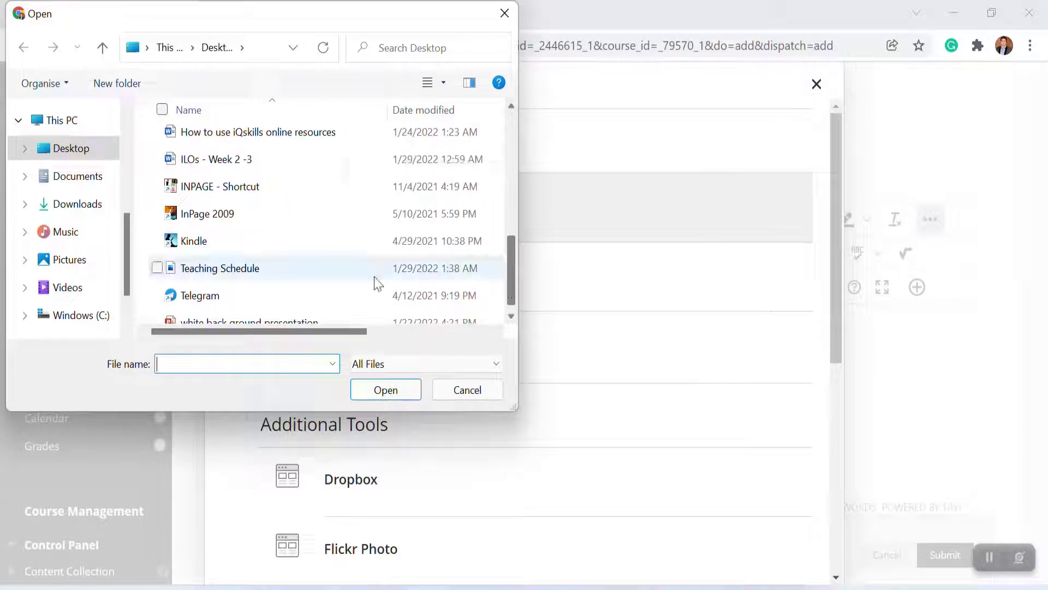
pyautogui.click(254, 274)
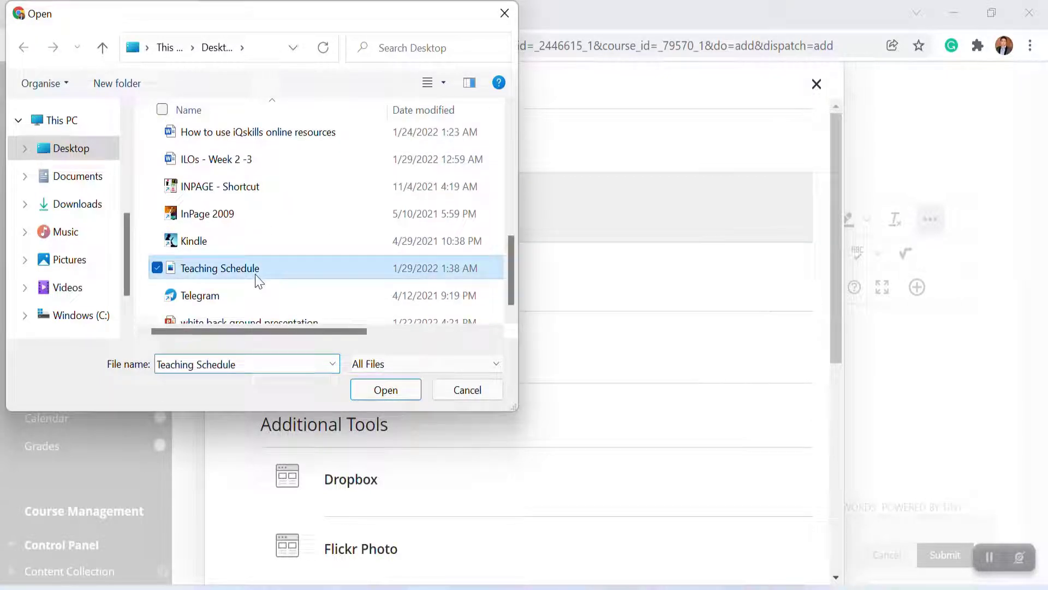
pyautogui.click(395, 392)
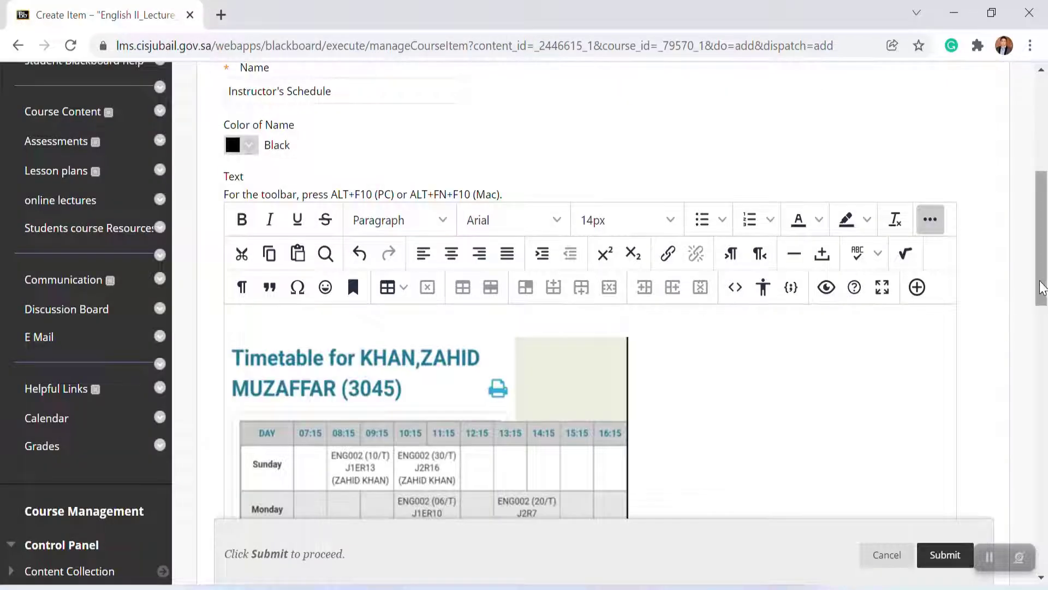
pyautogui.moveTo(1041, 287); pyautogui.dragTo(1044, 363)
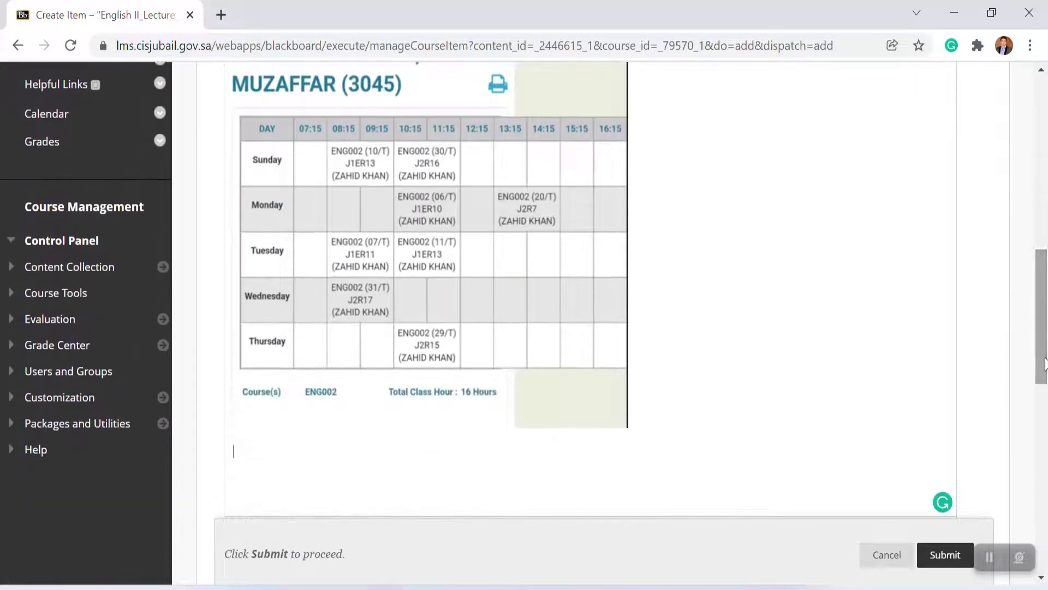
pyautogui.click(946, 557)
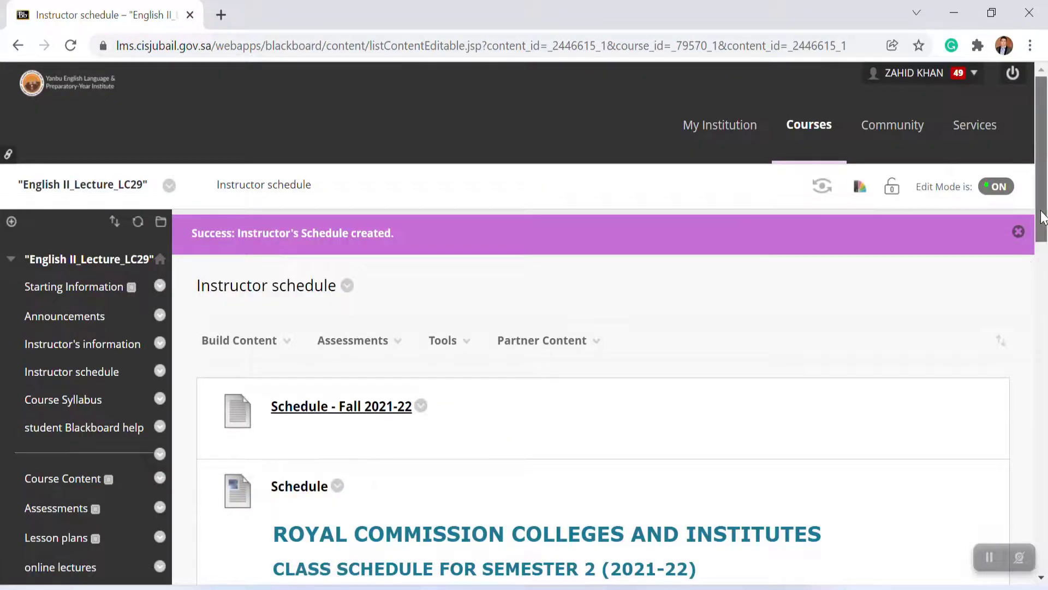
# Step: Open the Course Syllabus area and view the Syllabus and Pacing schedule item
pyautogui.moveTo(1043, 217); pyautogui.dragTo(1040, 512)
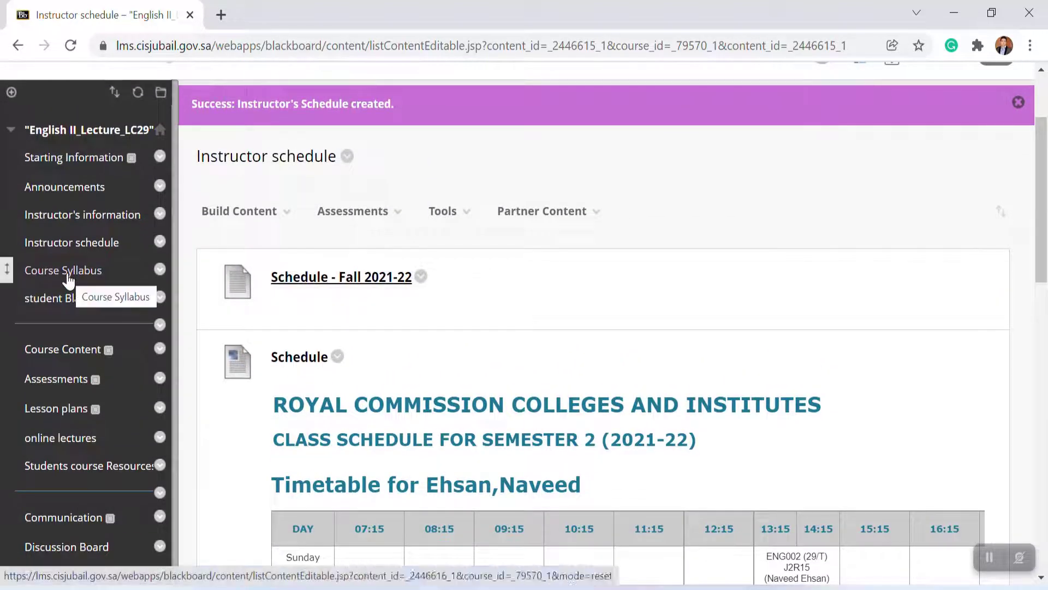
pyautogui.click(67, 272)
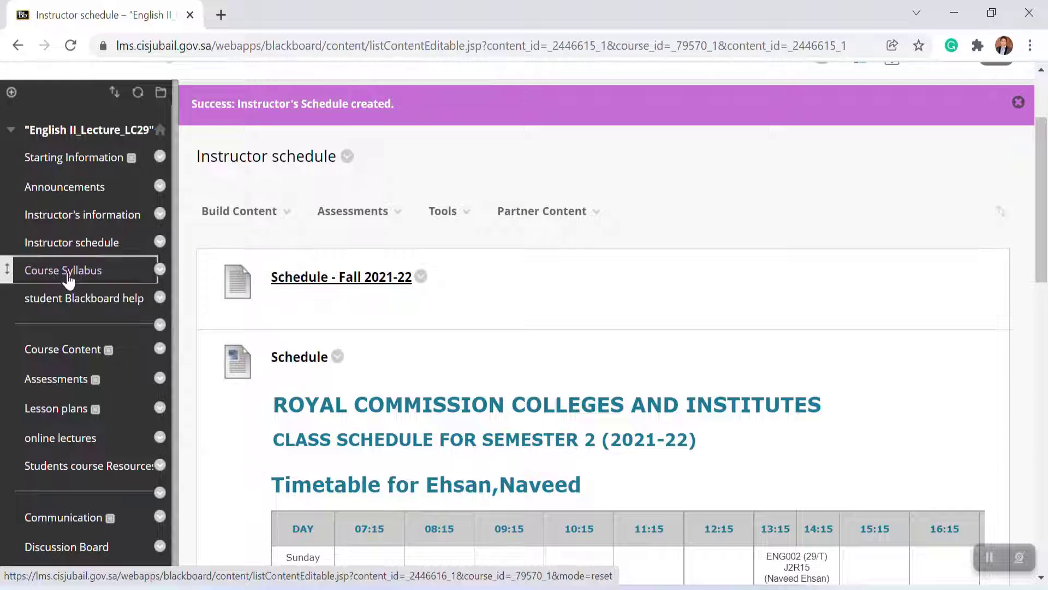
pyautogui.click(339, 375)
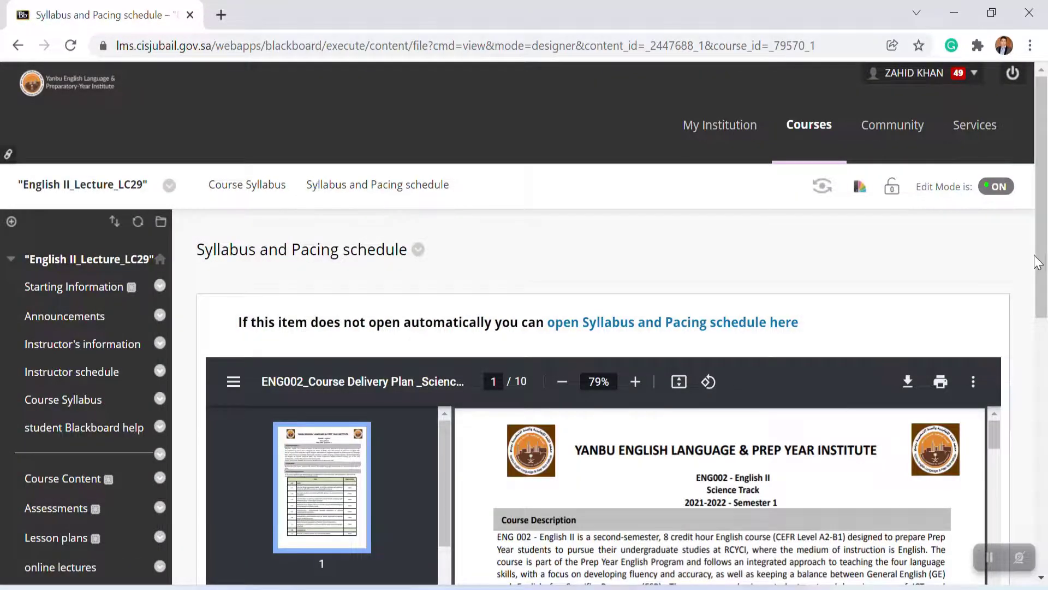
pyautogui.scroll(-3, 1044, 257)
pyautogui.scroll(3, 1026, 205)
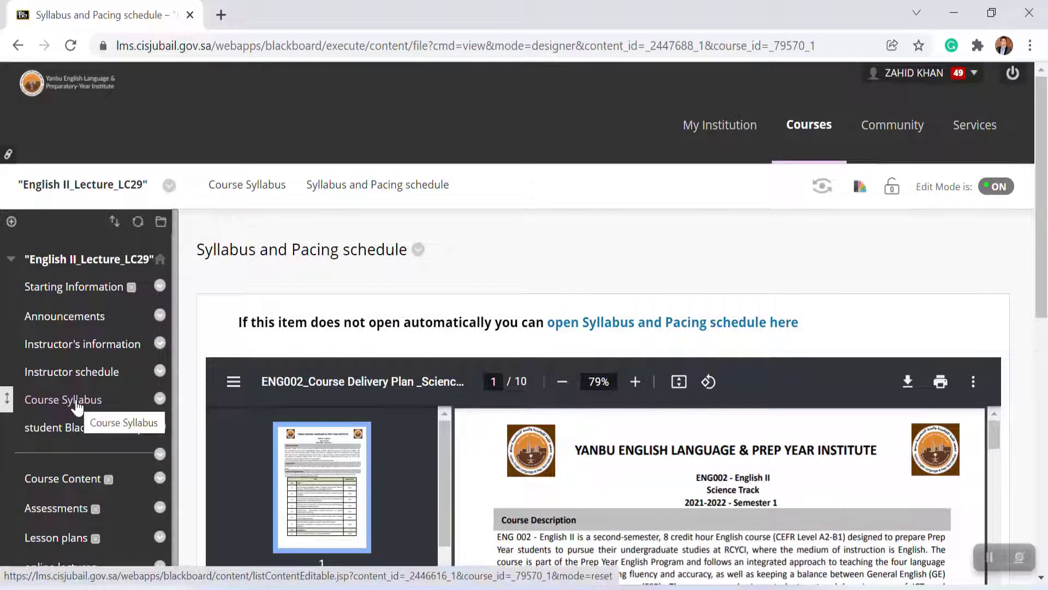
# Step: In the Course Syllabus area, create a new Item named "Updated Course Syllabus and Pacing Schedule"
pyautogui.click(76, 403)
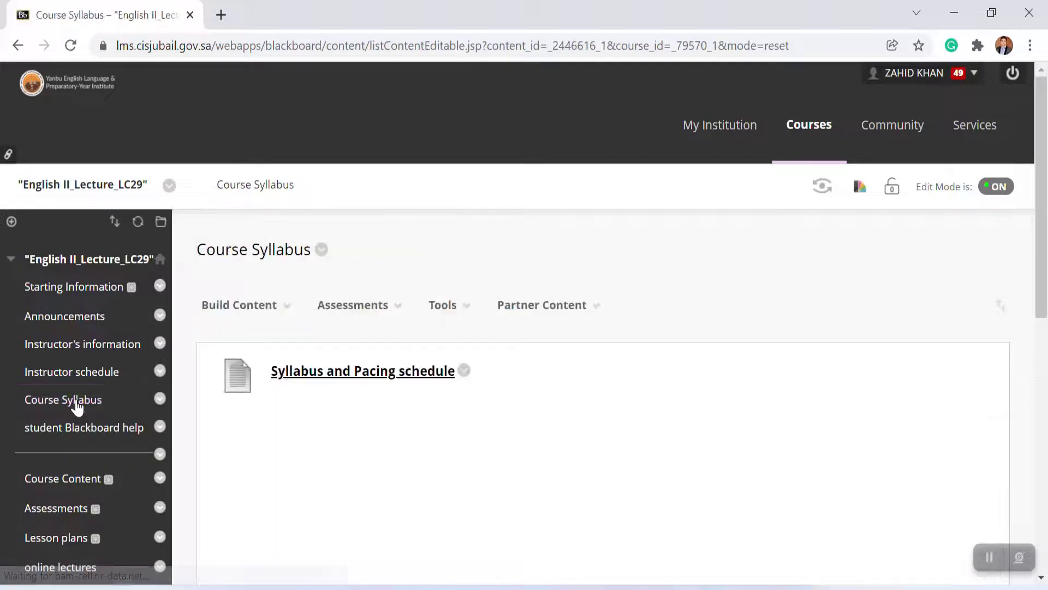
pyautogui.click(256, 314)
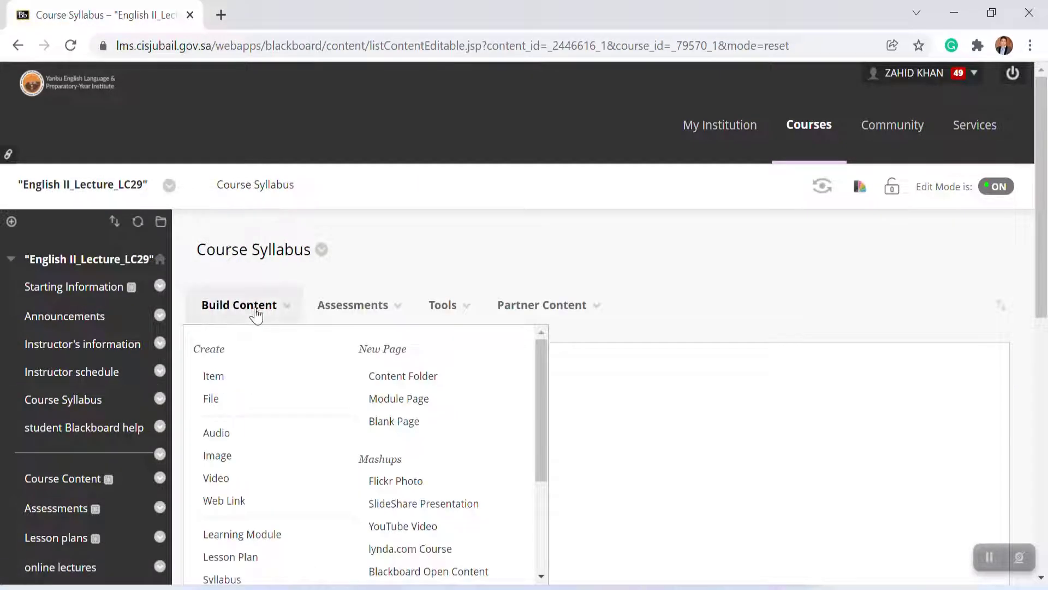
pyautogui.click(216, 377)
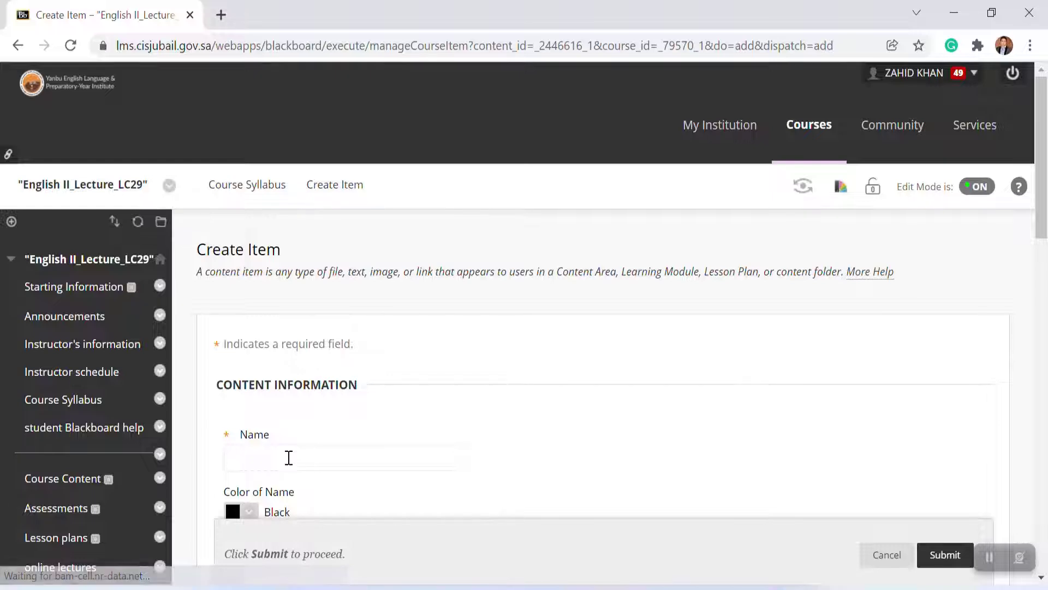
pyautogui.write('pdated Course')
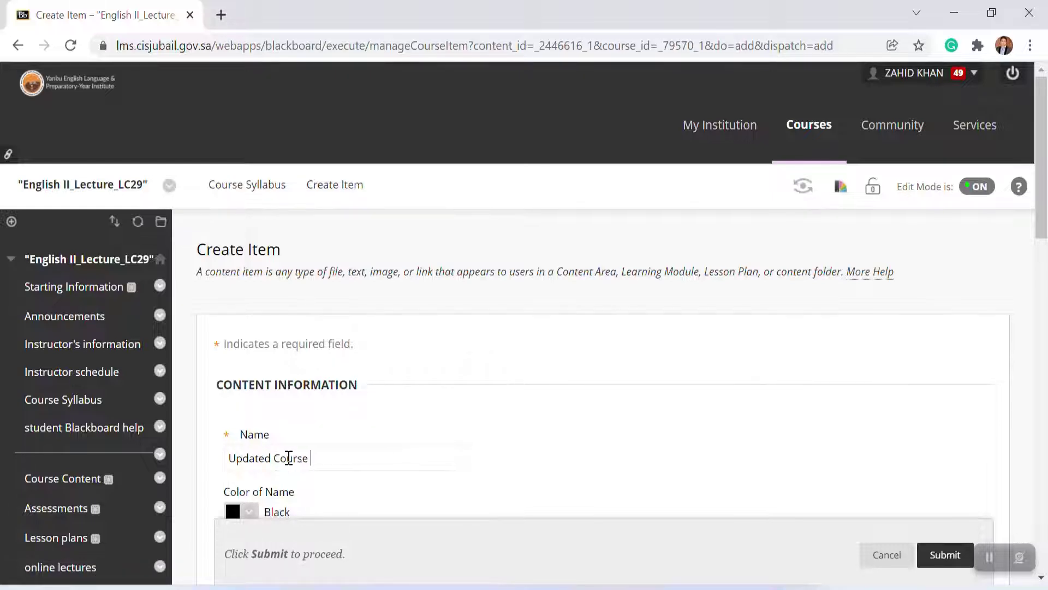
pyautogui.write(' Syallabus and')
pyautogui.press('BackSpace')
pyautogui.press('BackSpace')
pyautogui.press('BackSpace')
pyautogui.press('BackSpace')
pyautogui.press('BackSpace')
pyautogui.press('BackSpace')
pyautogui.press('BackSpace')
pyautogui.press('BackSpace')
pyautogui.press('BackSpace')
pyautogui.write('llabus and Pacing')
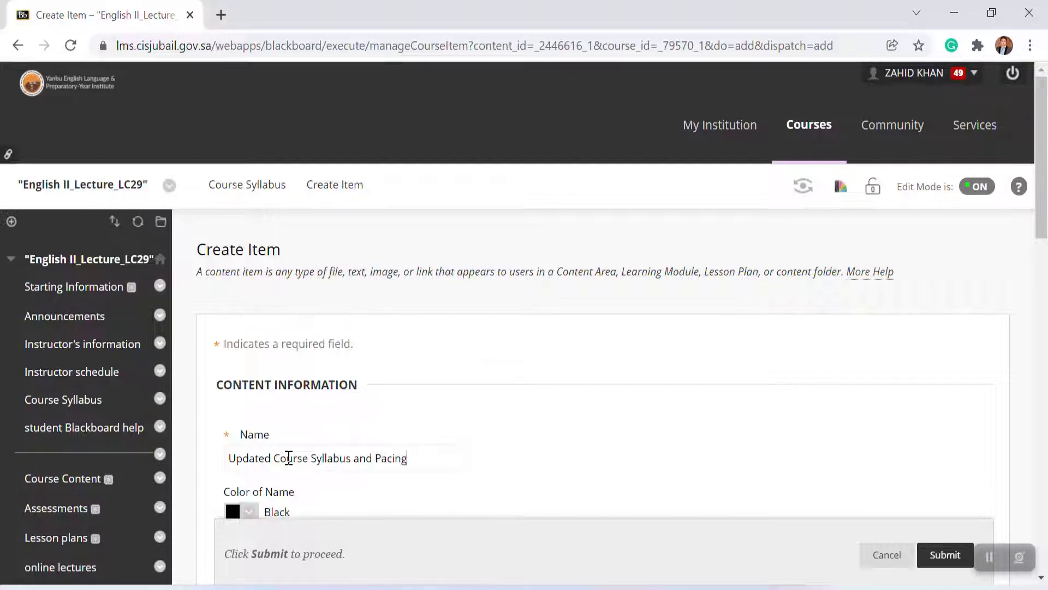
pyautogui.write(' Schd')
pyautogui.press('BackSpace')
pyautogui.press('BackSpace')
pyautogui.write('edule')
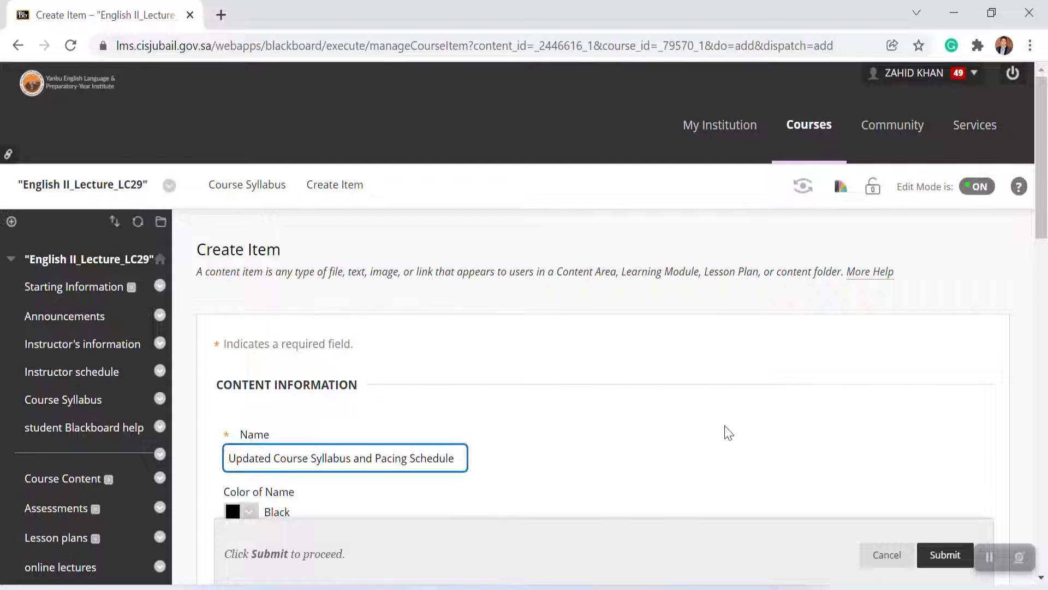
# Step: In Google Drive, download the ENG002_Course Delivery Plan _Science Track (2021-2022) PDF from the syllabus folder, then return to the item form
pyautogui.scroll(-1, 1044, 278)
pyautogui.scroll(-6, 1044, 279)
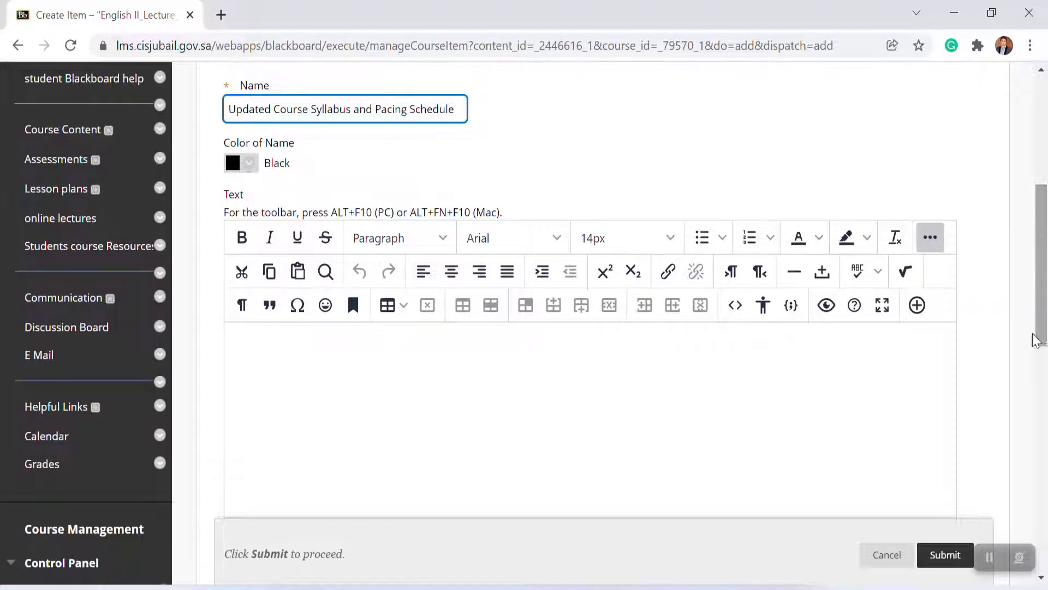
pyautogui.click(221, 15)
pyautogui.click(833, 73)
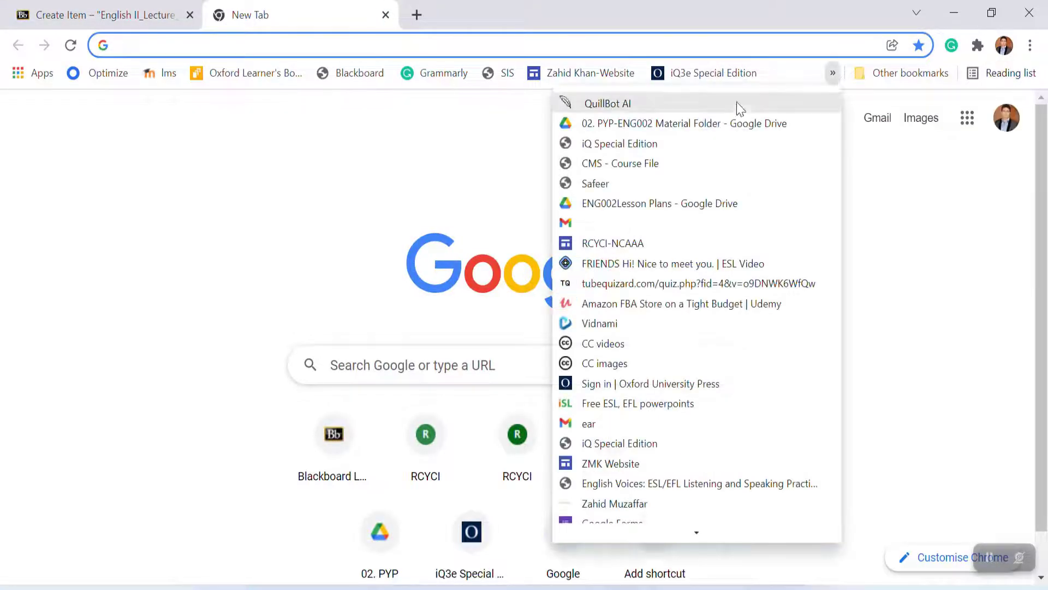
pyautogui.click(702, 122)
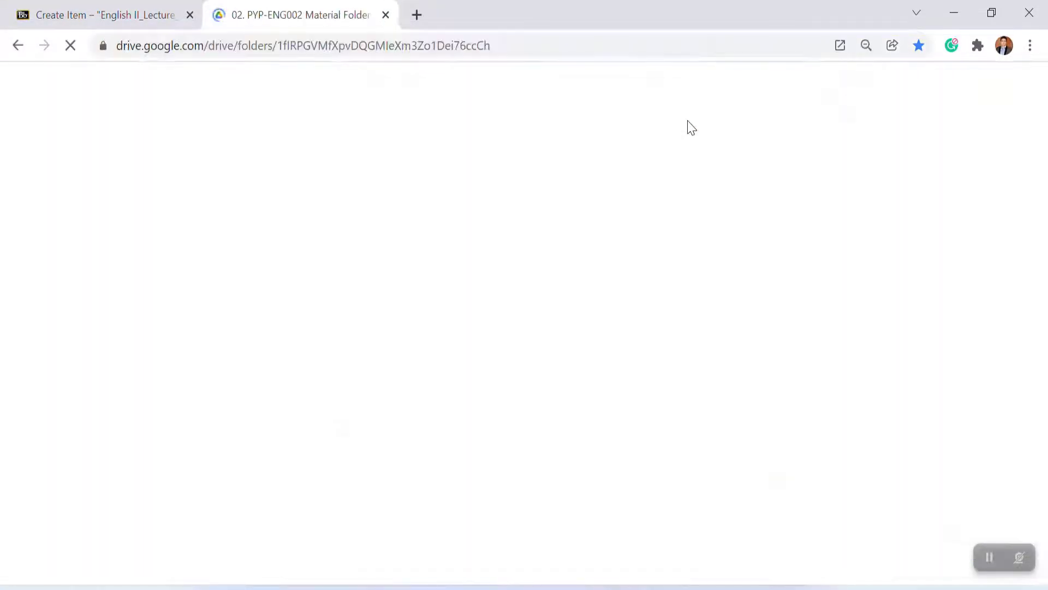
pyautogui.doubleClick(264, 183)
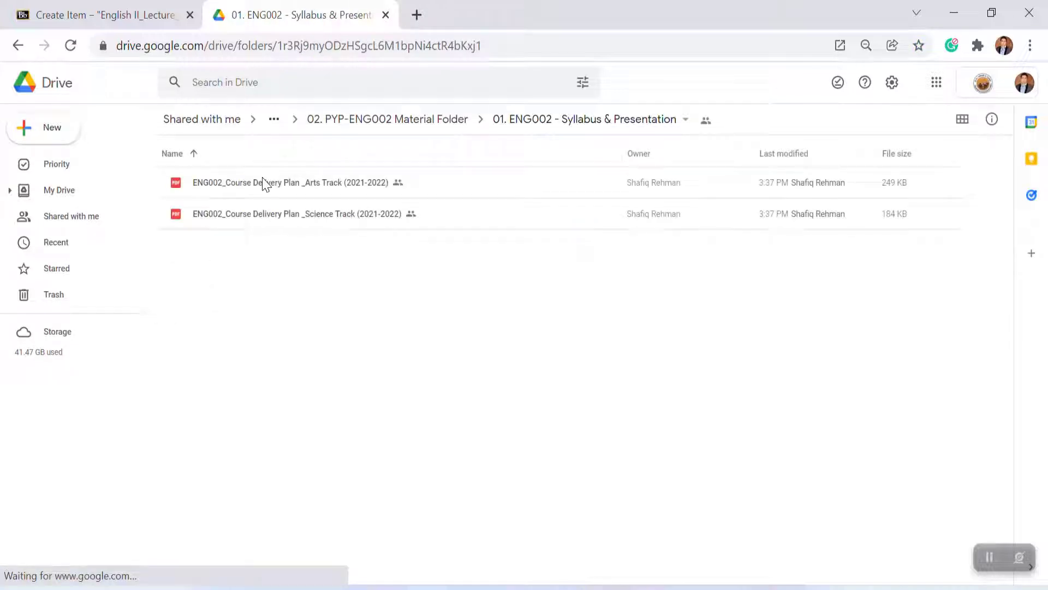
pyautogui.rightClick(300, 218)
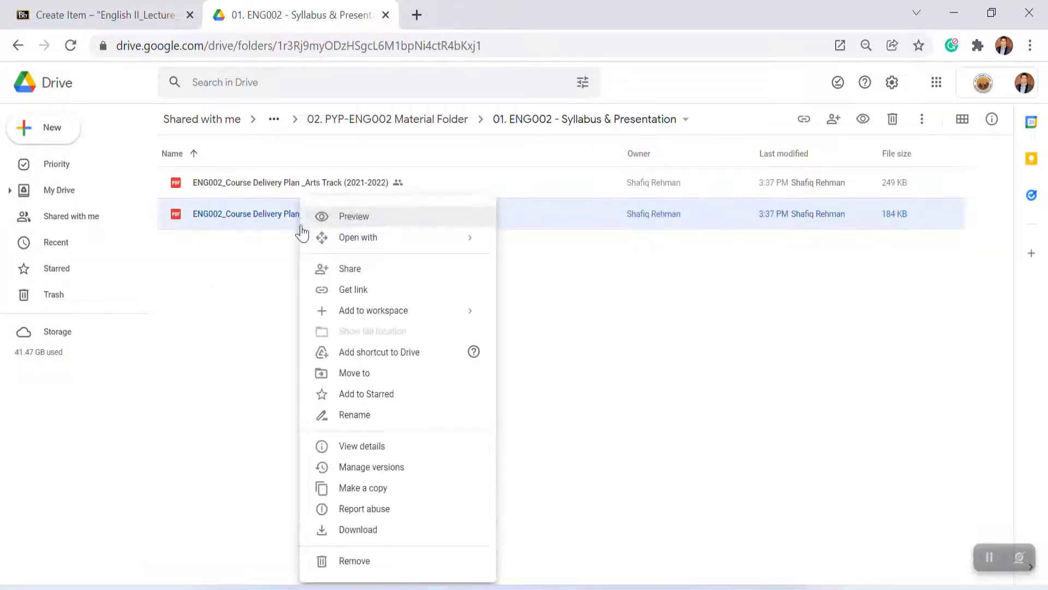
pyautogui.click(367, 541)
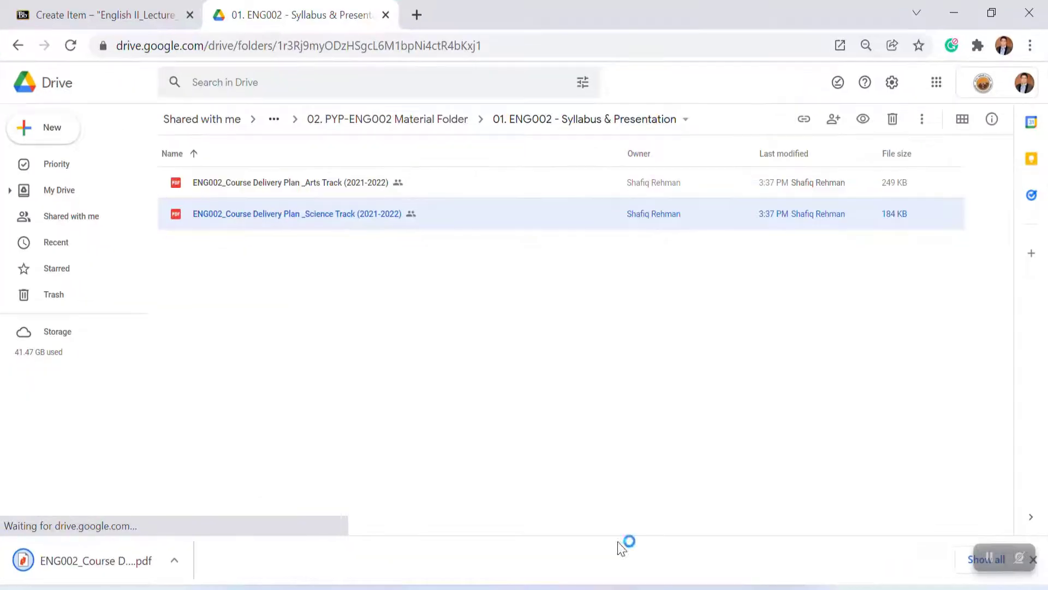
pyautogui.click(86, 17)
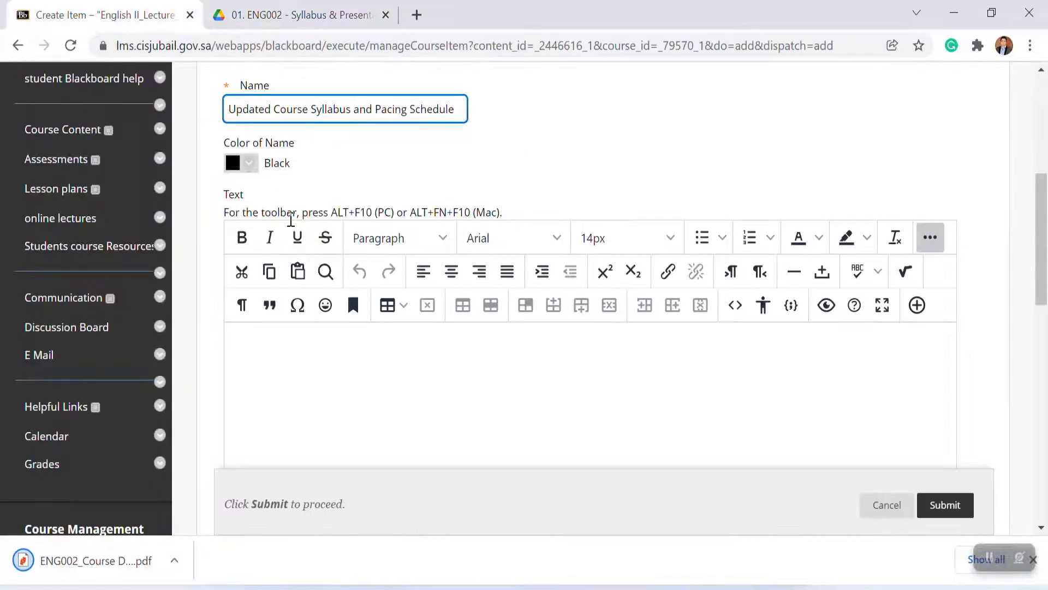
# Step: Insert the downloaded ENG002_Course Delivery Plan _Science Track (2021-2022) PDF from Downloads into the item's text and submit the item
pyautogui.click(916, 305)
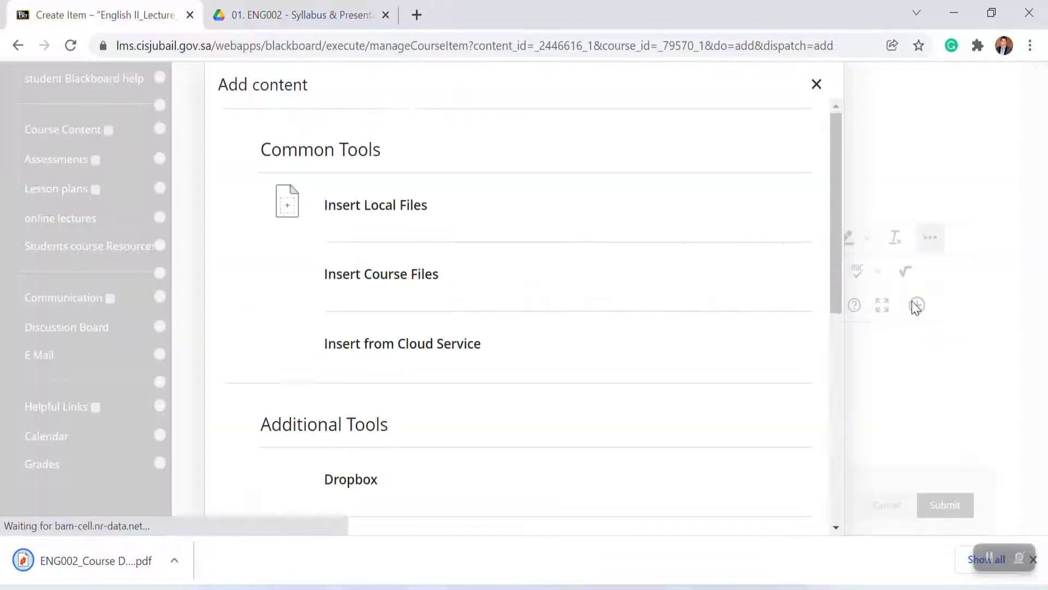
pyautogui.click(358, 210)
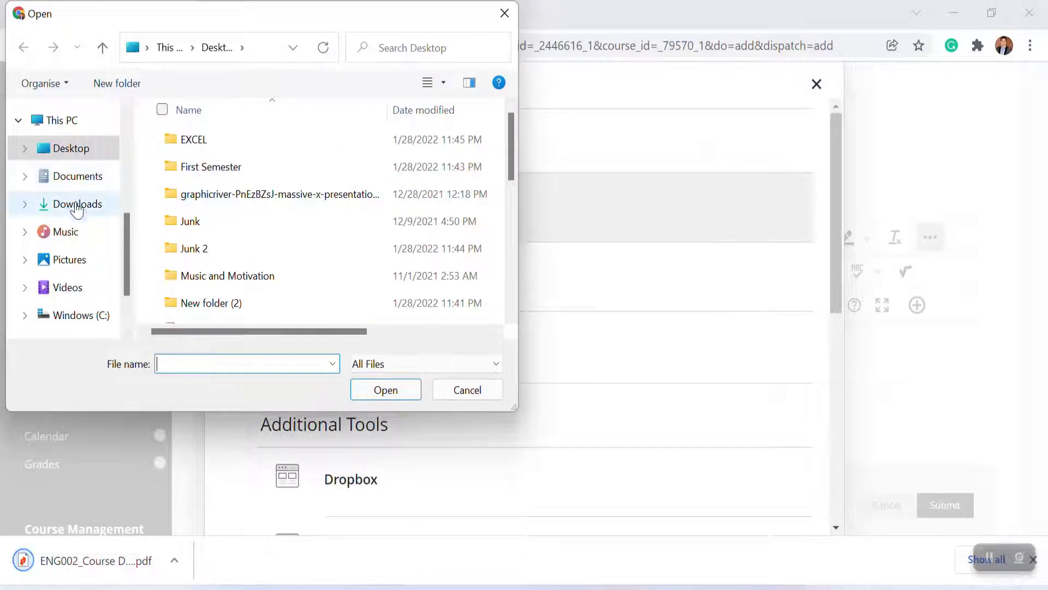
pyautogui.click(77, 206)
pyautogui.click(210, 162)
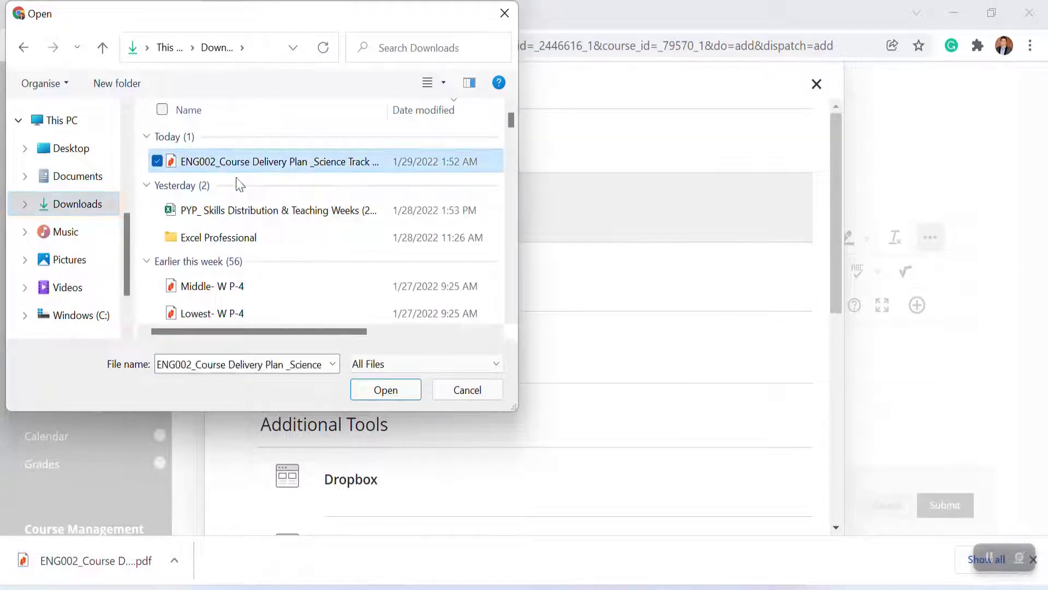
pyautogui.click(385, 389)
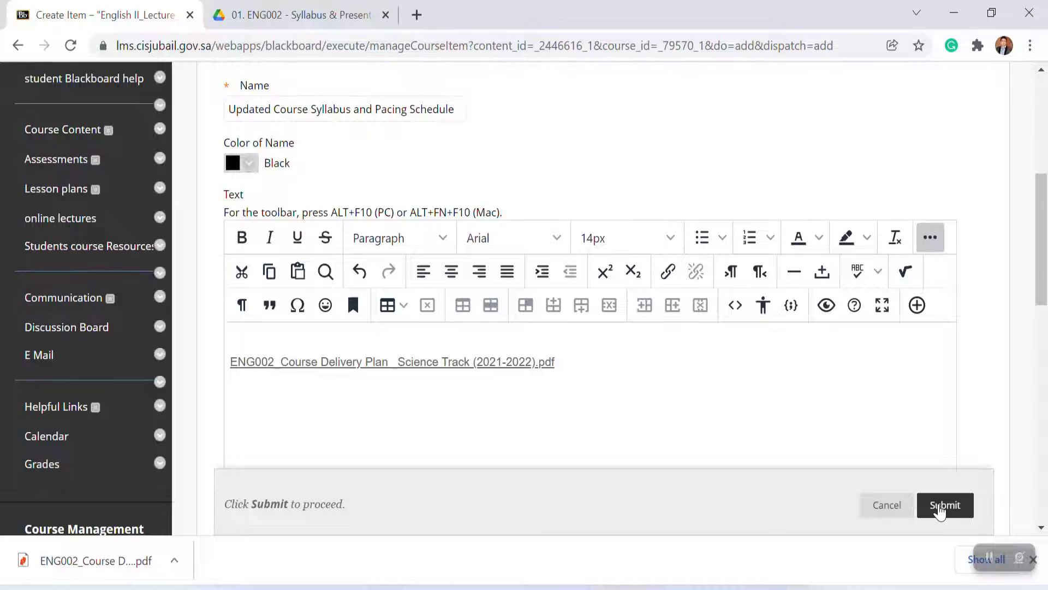
pyautogui.click(940, 508)
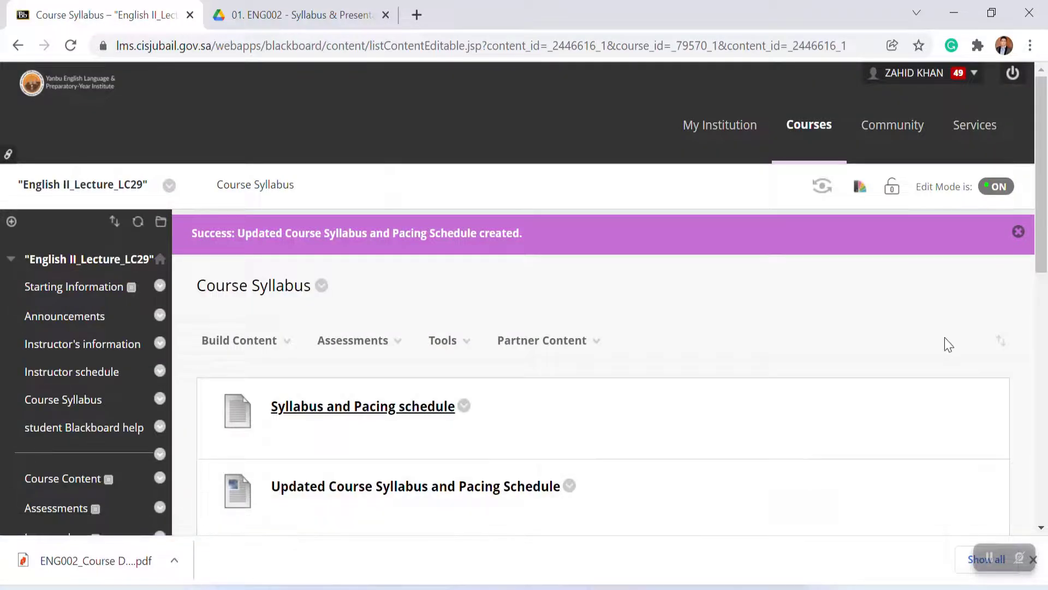
# Step: Open the attached course delivery plan PDF from the new item to view it, then return to the Course Syllabus page
pyautogui.moveTo(1040, 275); pyautogui.dragTo(1043, 299)
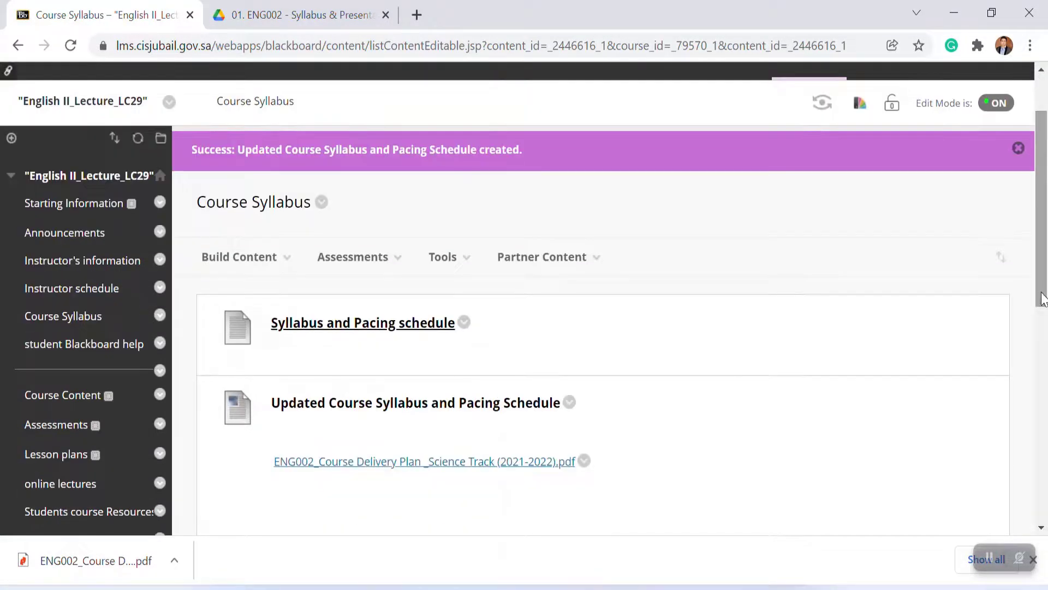
pyautogui.click(448, 463)
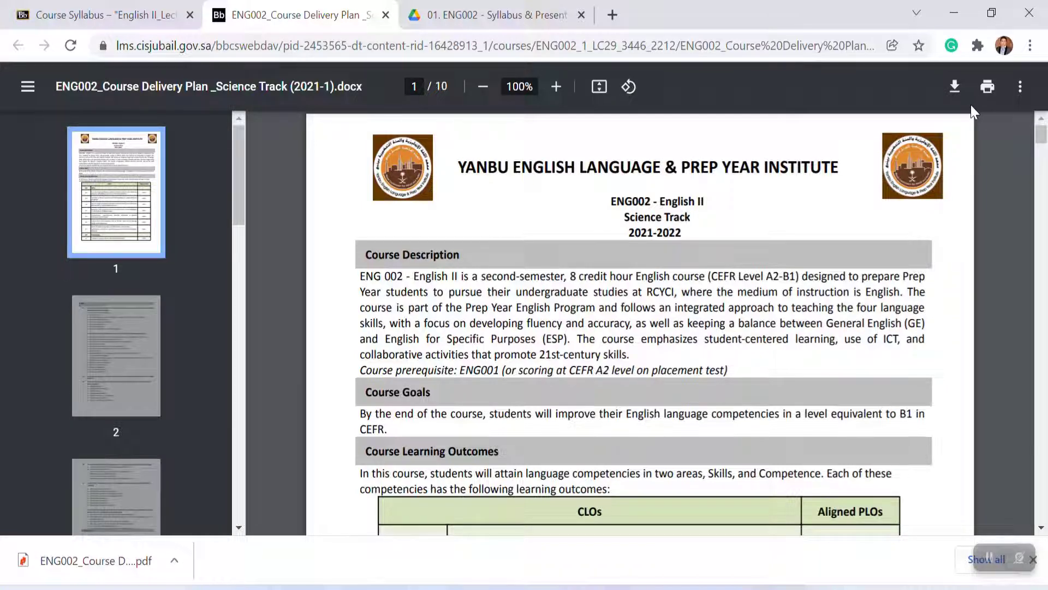
pyautogui.click(158, 25)
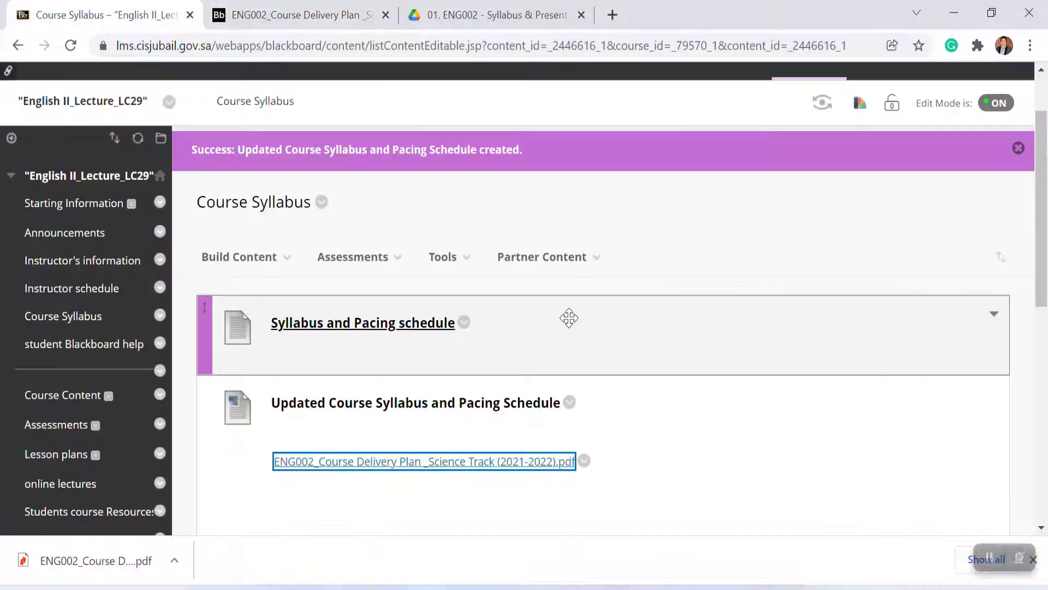
# Step: Delete the Updated Course Syllabus and Pacing Schedule item from the Course Syllabus area
pyautogui.click(570, 403)
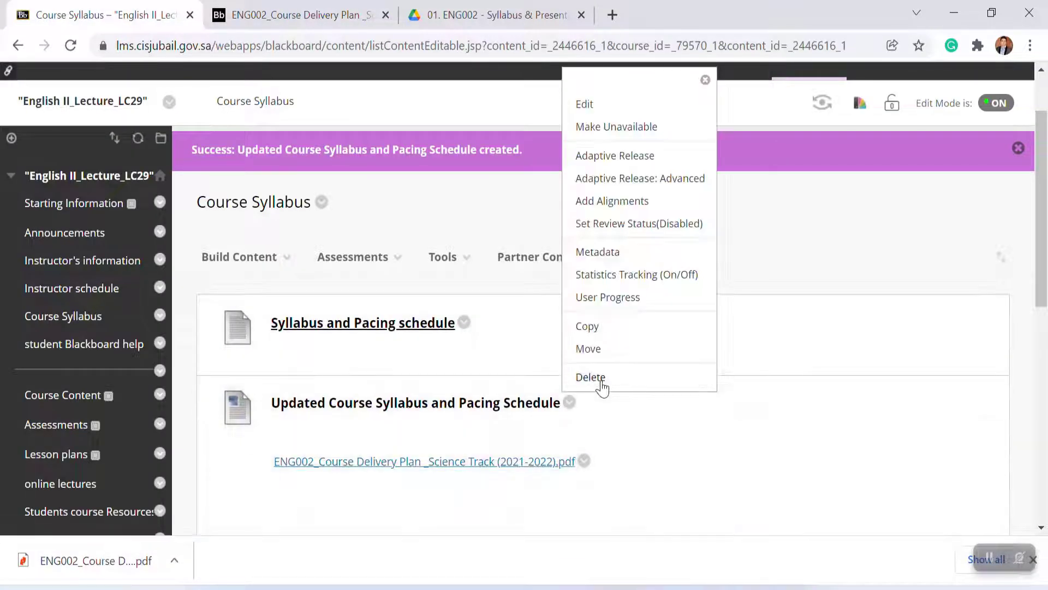
pyautogui.click(601, 386)
pyautogui.click(602, 144)
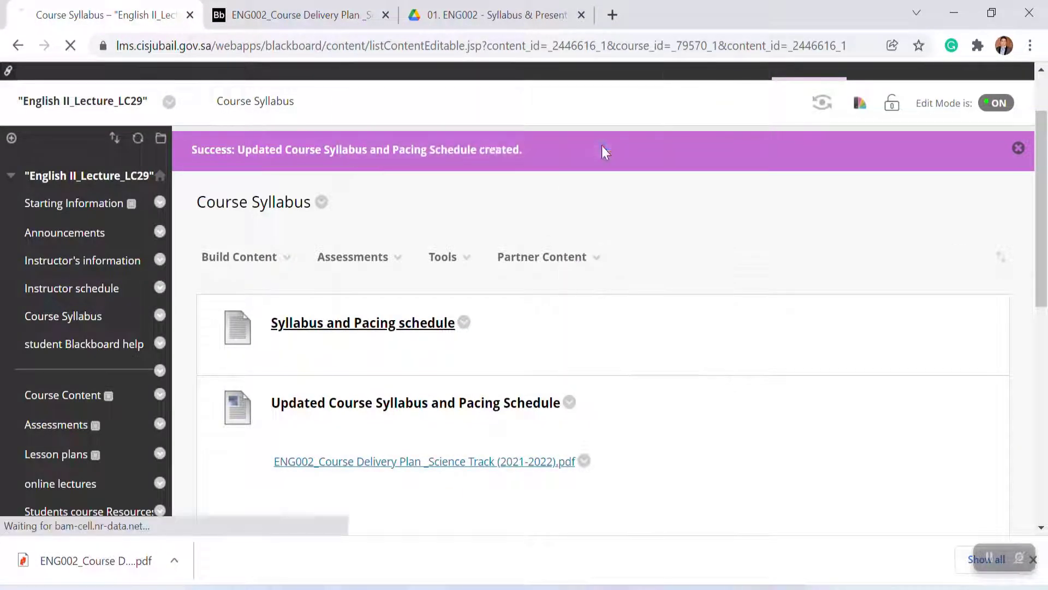
pyautogui.click(79, 410)
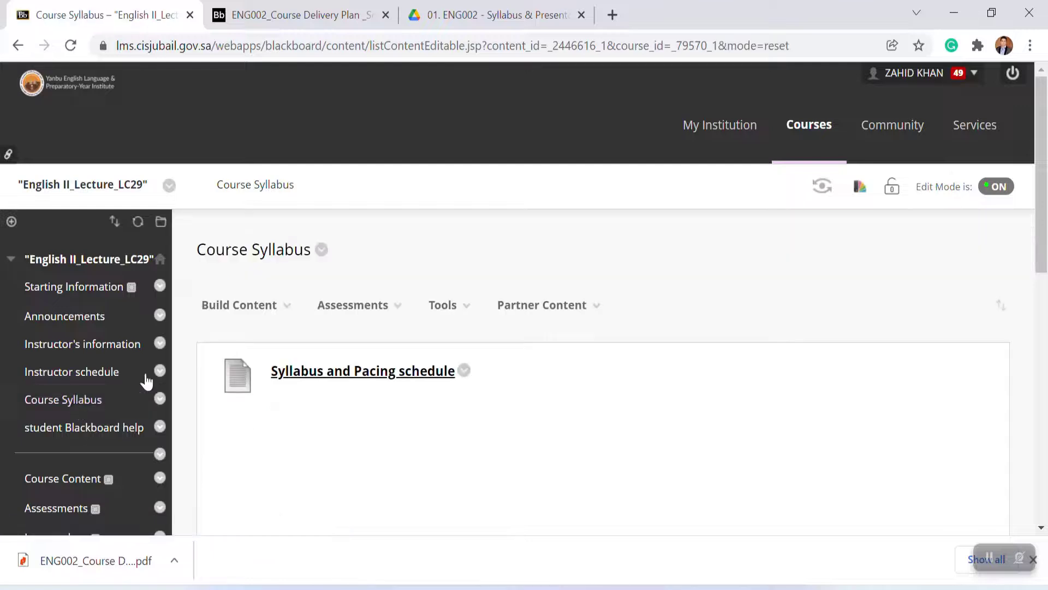
pyautogui.click(240, 304)
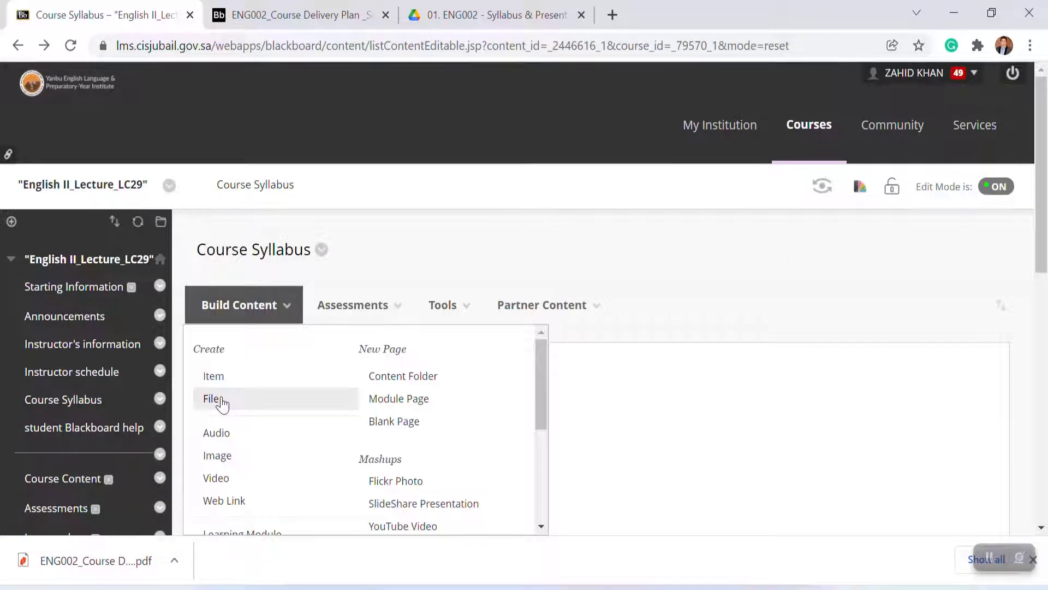
pyautogui.click(218, 399)
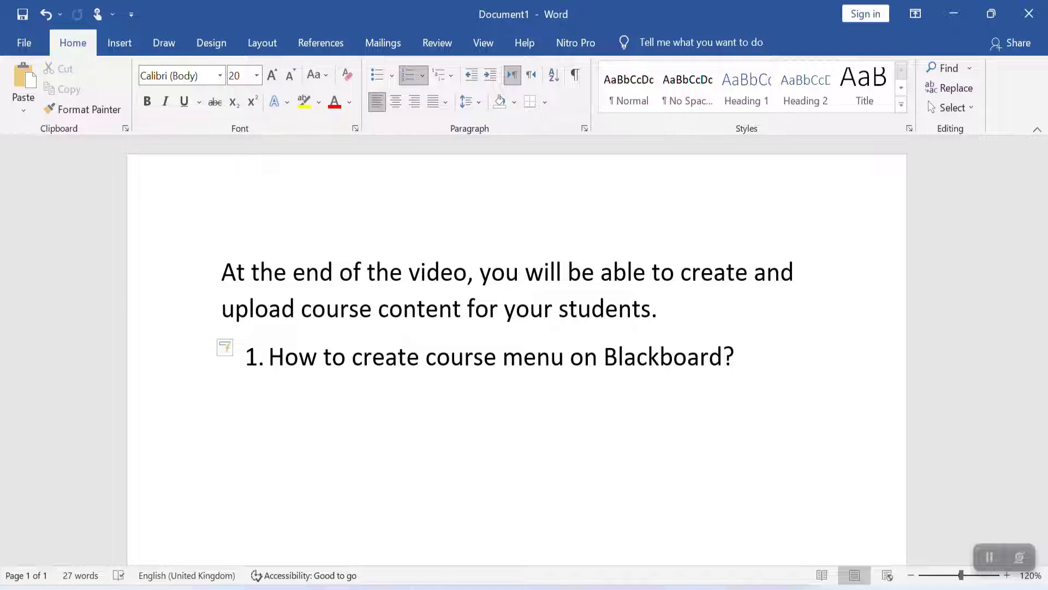
pyautogui.click(954, 14)
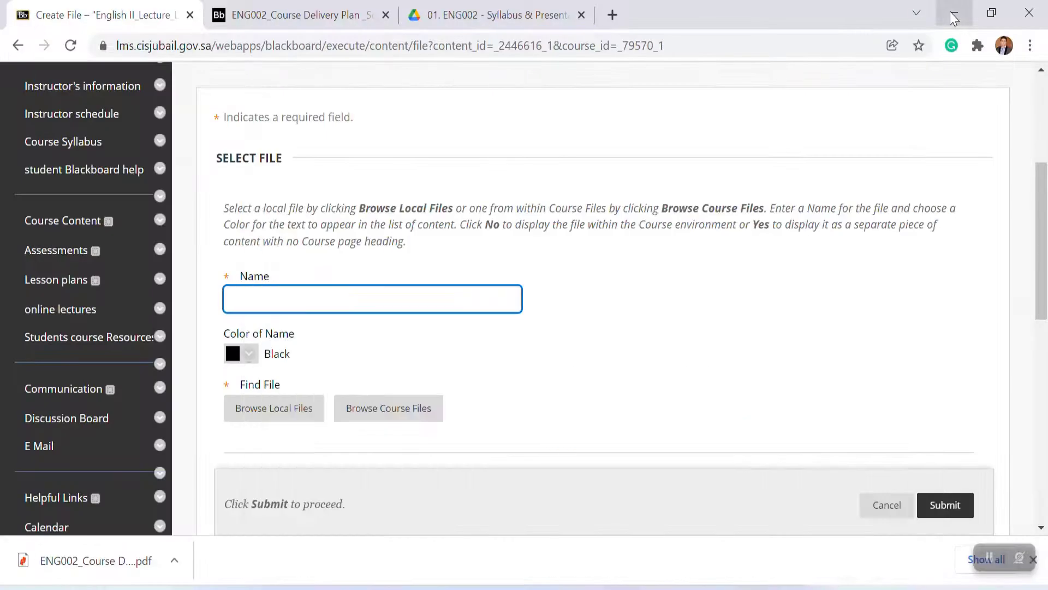
pyautogui.click(63, 226)
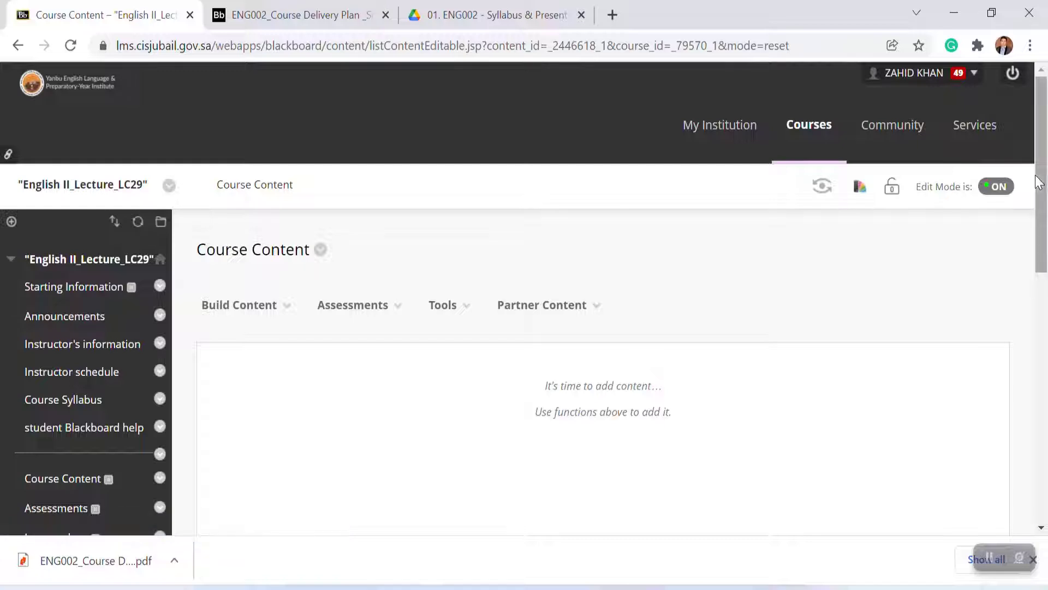
# Step: In the Lesson plans area, create a content folder named "Learning Outcomes - Week 2 -3"
pyautogui.scroll(-2, 1043, 183)
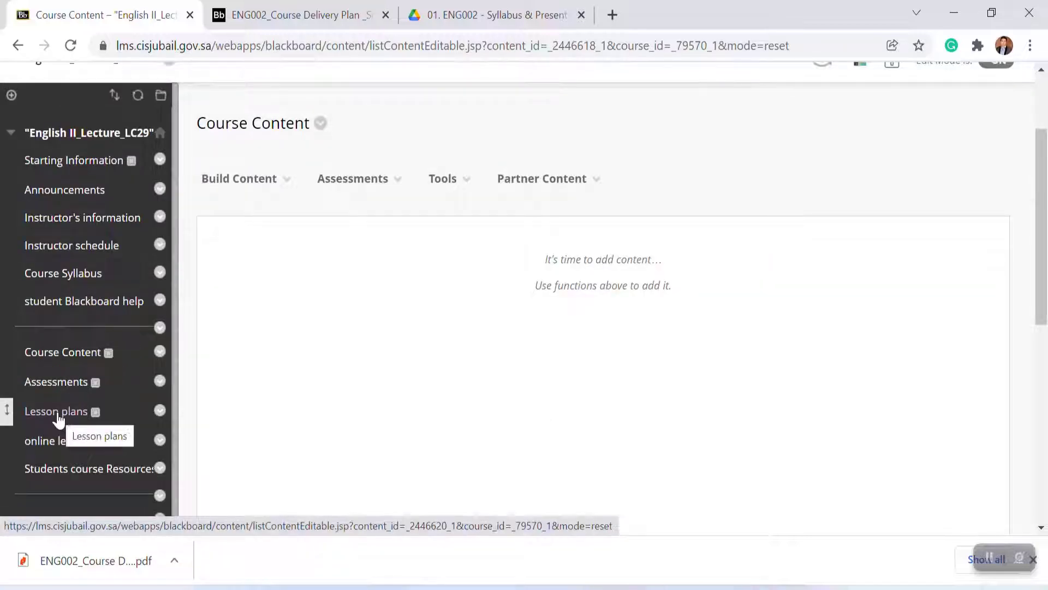
pyautogui.click(57, 415)
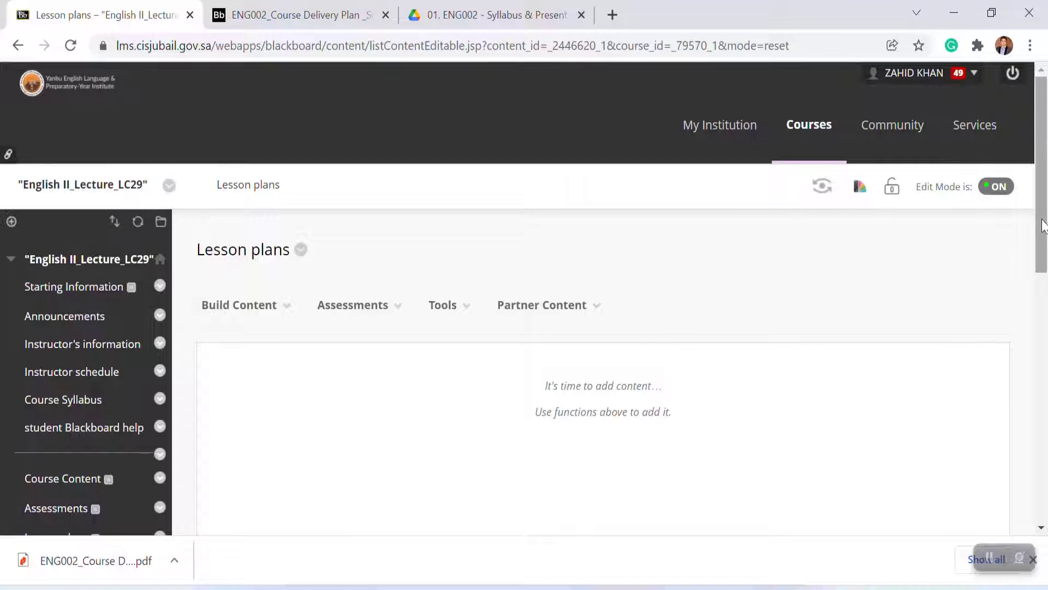
pyautogui.scroll(-1, 1043, 224)
pyautogui.click(273, 240)
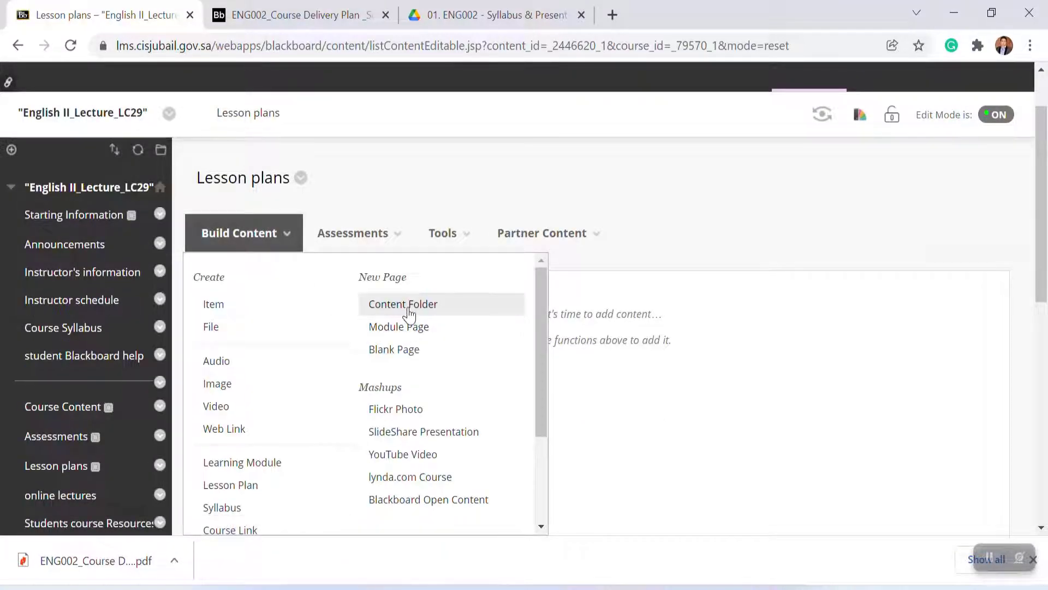
pyautogui.click(677, 403)
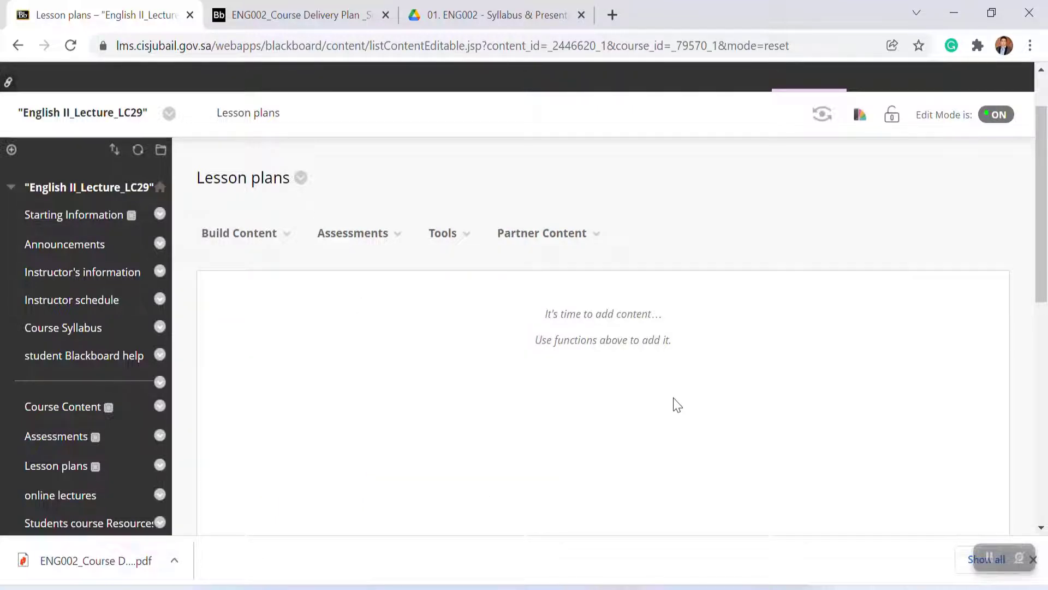
pyautogui.click(54, 476)
pyautogui.click(241, 311)
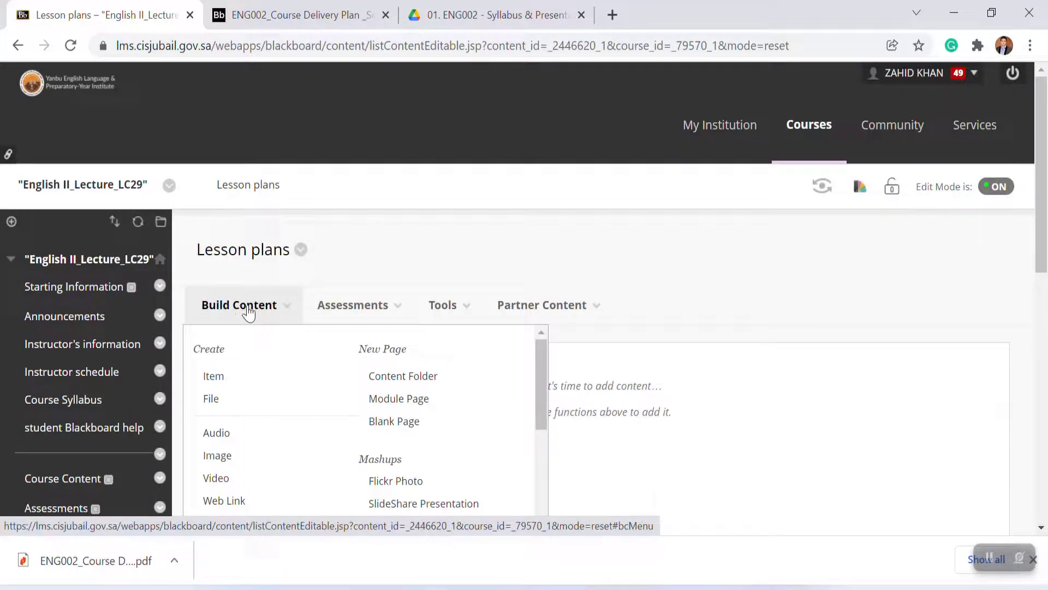
pyautogui.click(404, 377)
pyautogui.moveTo(1043, 322); pyautogui.dragTo(1040, 286)
pyautogui.write('Le')
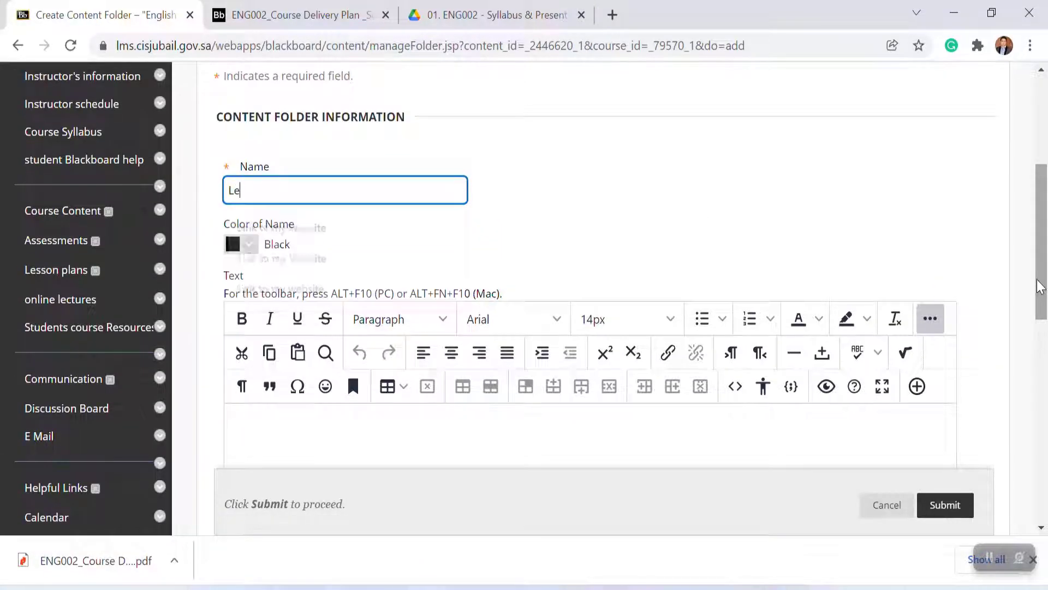
pyautogui.write('arning Oucomes')
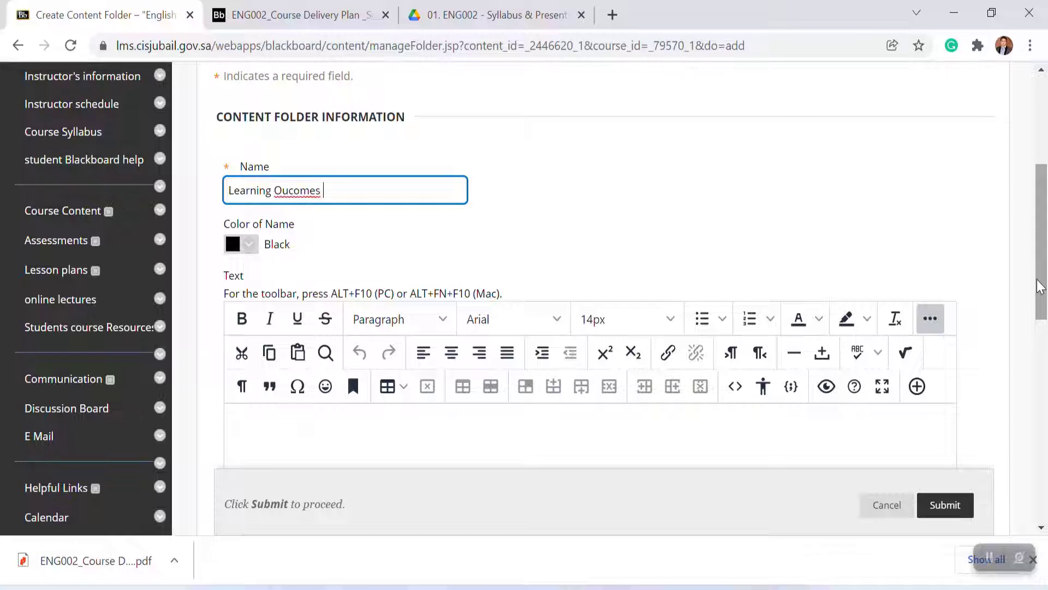
pyautogui.press('BackSpace')
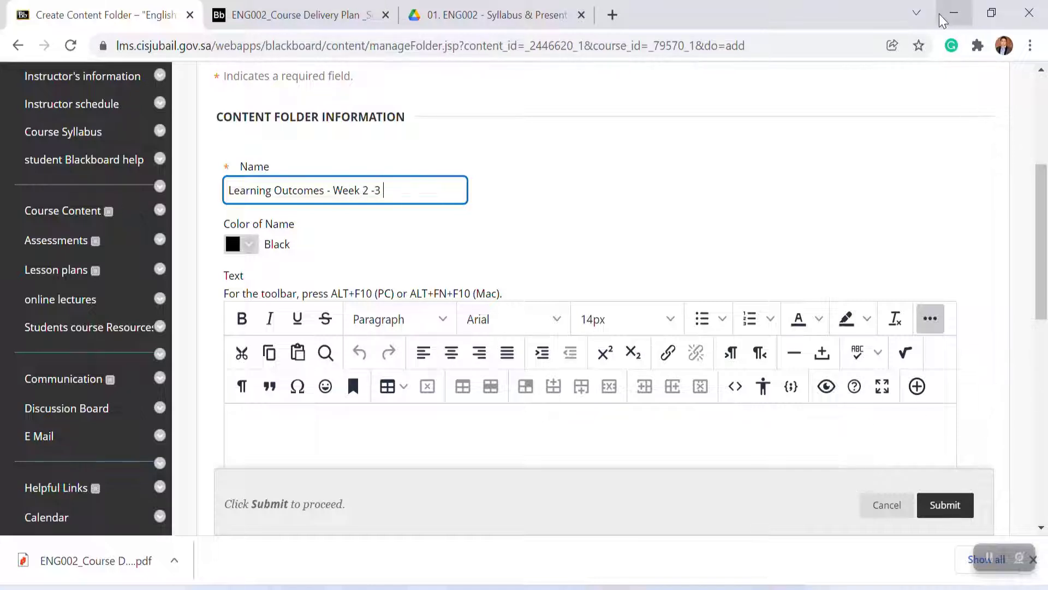
# Step: Review the Week 2-3 learning objectives in the course delivery plan PDF in Google Drive
pyautogui.click(463, 17)
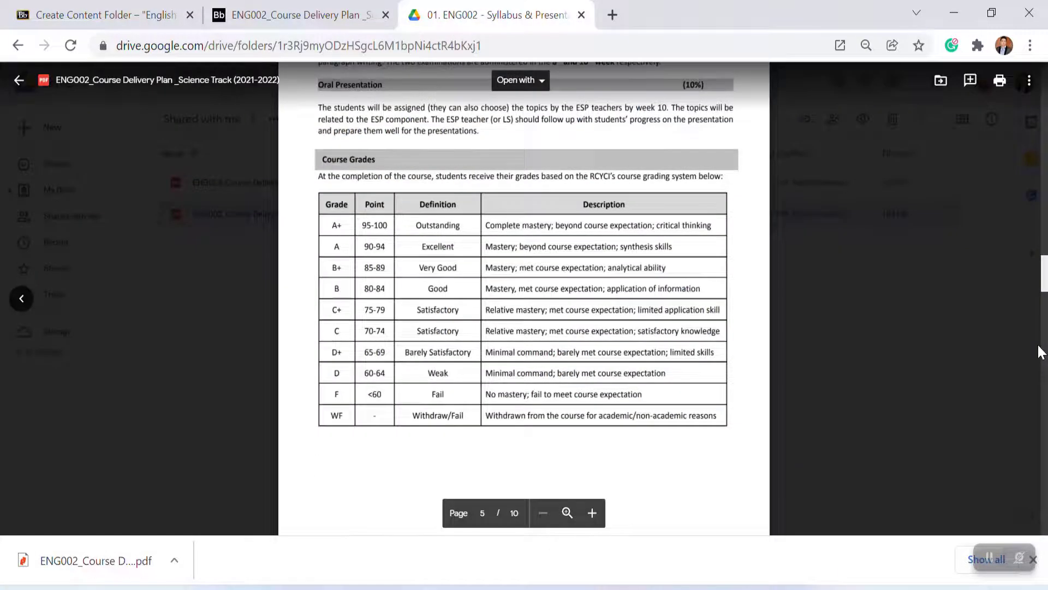
pyautogui.moveTo(1038, 348); pyautogui.dragTo(1038, 441)
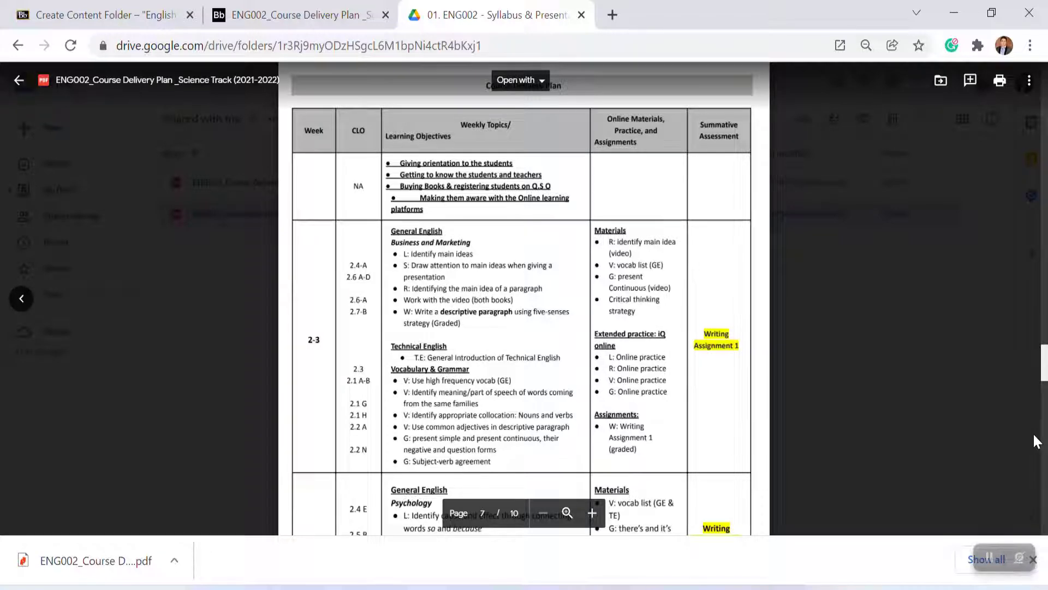
pyautogui.click(953, 20)
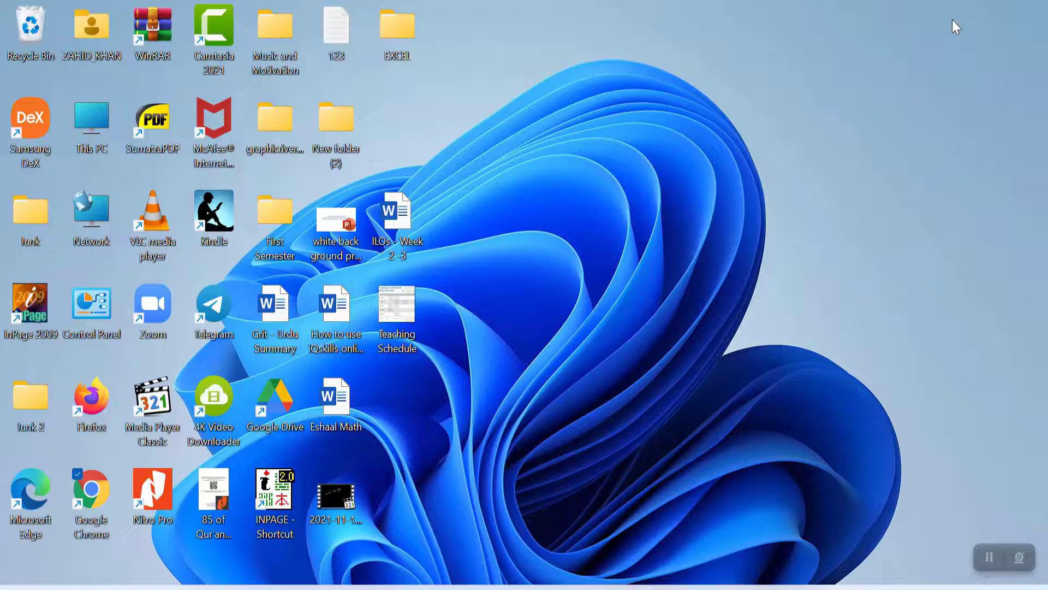
# Step: Open the ILOs - Week 2 -3 document, copy its learning outcomes, and paste them into the folder's text box
pyautogui.doubleClick(395, 214)
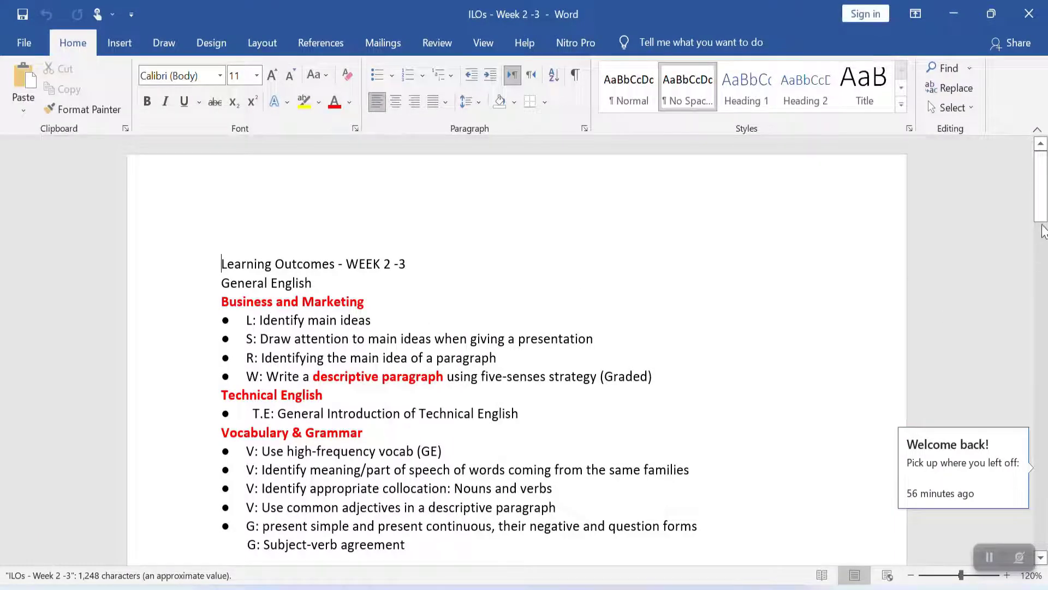
pyautogui.moveTo(1042, 218); pyautogui.dragTo(1042, 232)
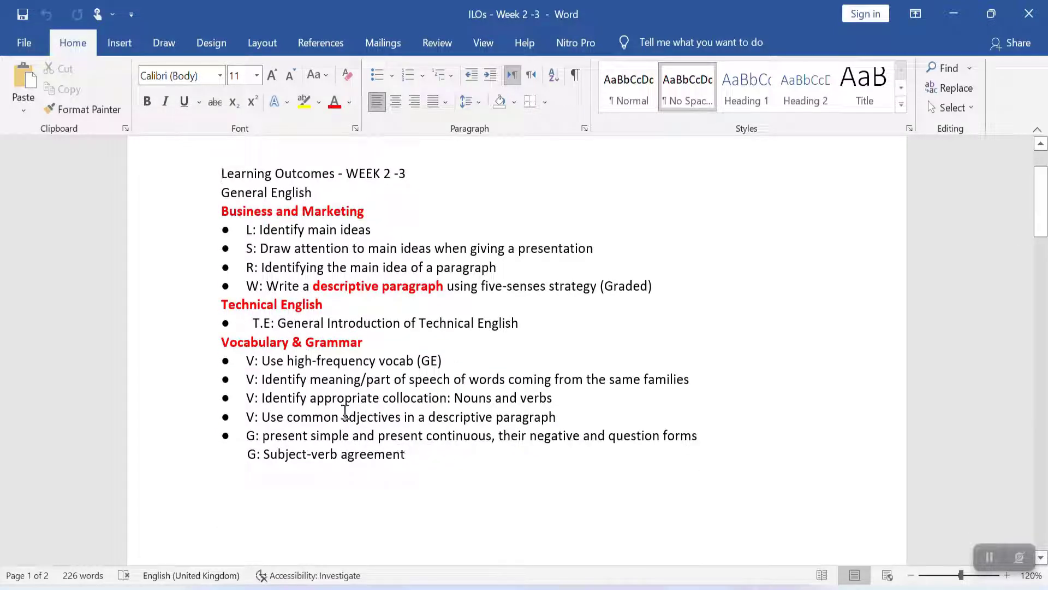
pyautogui.moveTo(415, 455); pyautogui.dragTo(222, 191)
pyautogui.hotkey('ctrl', 'c')
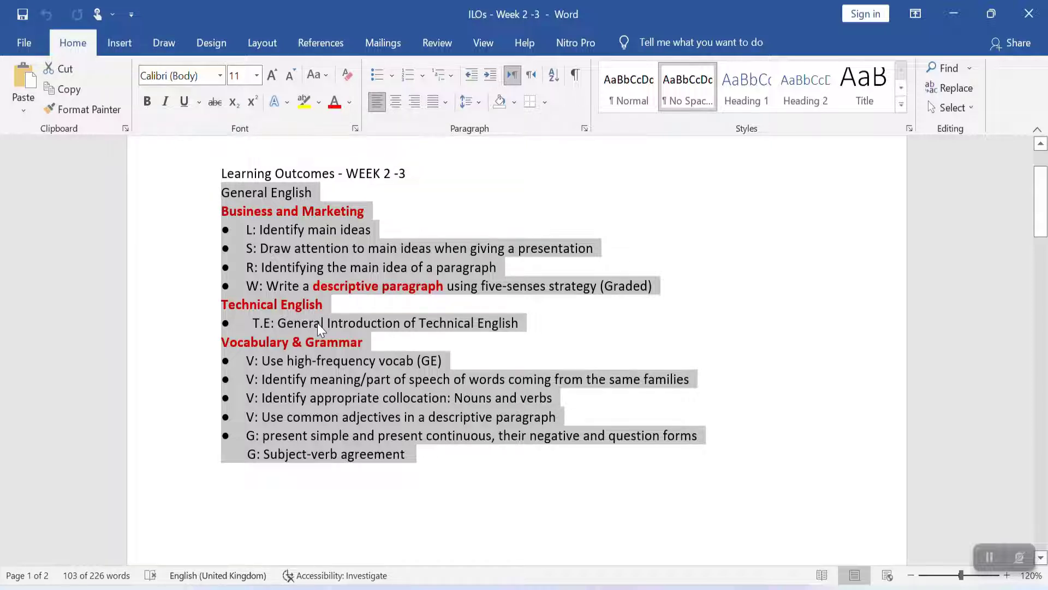
pyautogui.hotkey('alt', 'Tab')
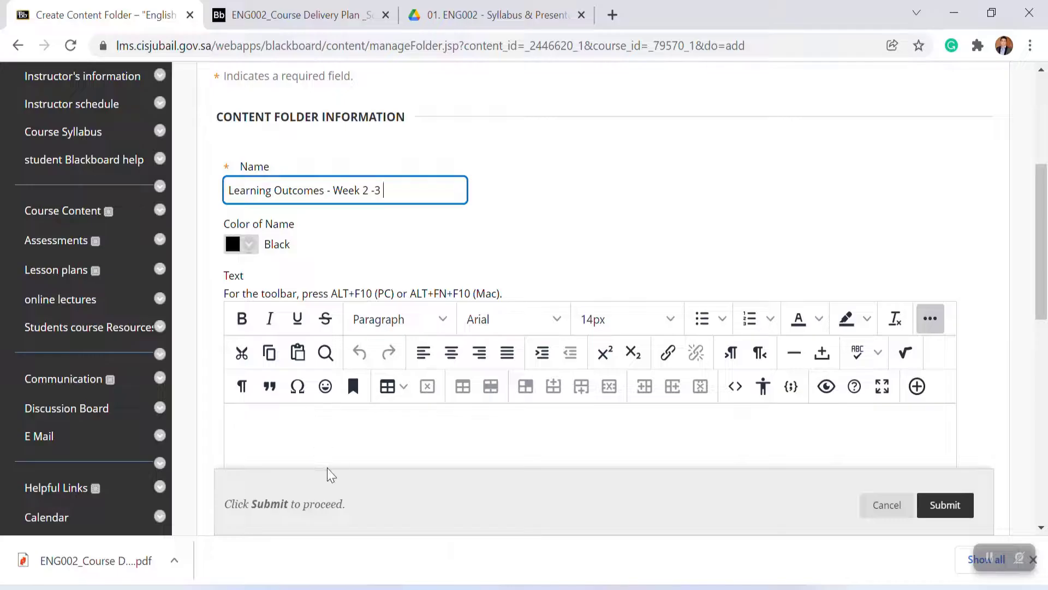
pyautogui.click(286, 428)
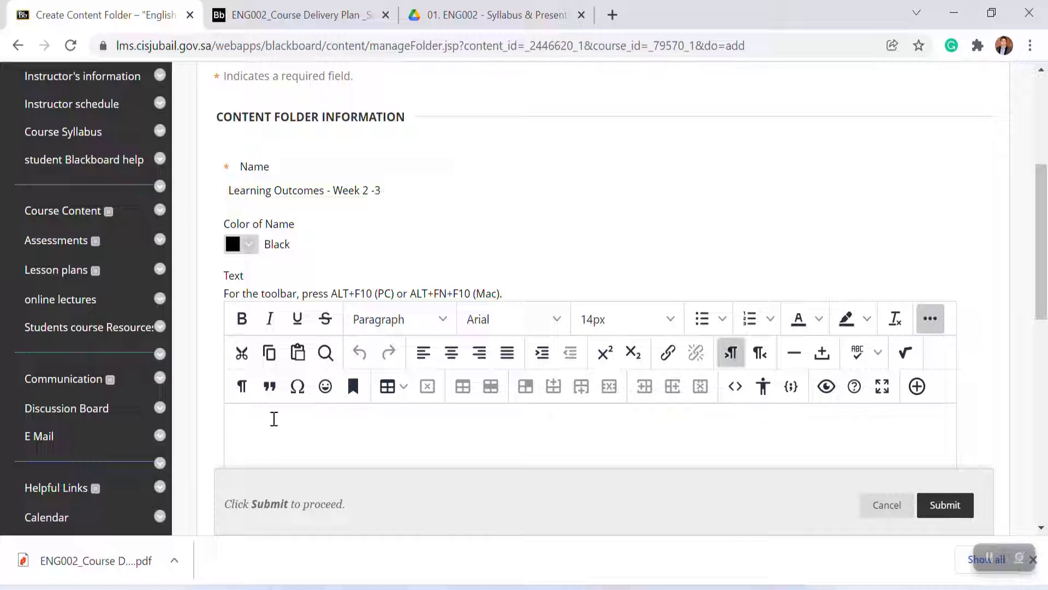
pyautogui.hotkey('ctrl', 'v')
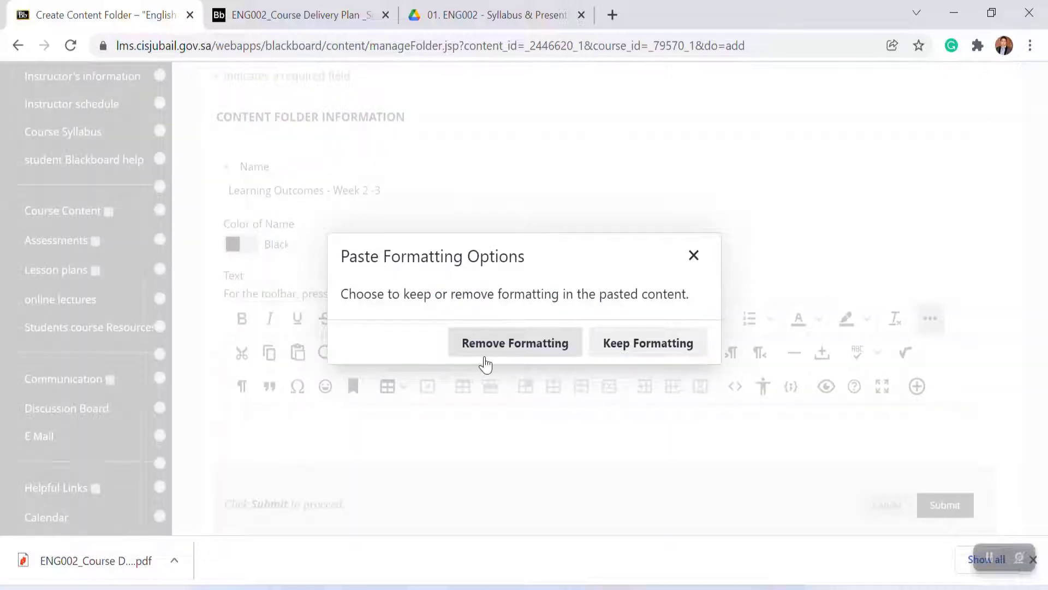
pyautogui.click(499, 358)
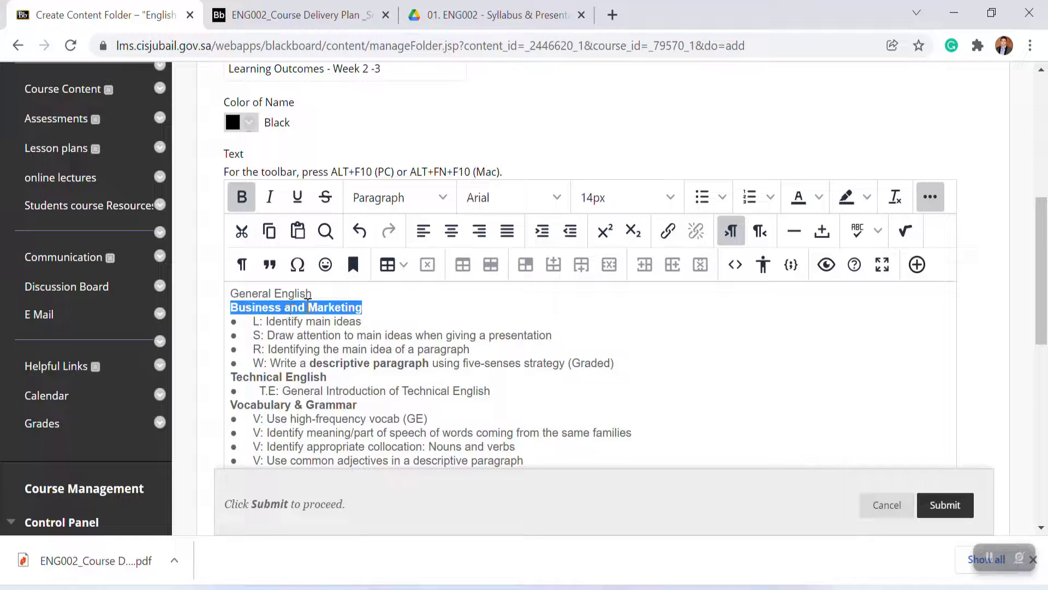
# Step: Color the section headings red, add a 'Learning Outcomes - Week 2 - 3' title line above the text, and submit the folder
pyautogui.click(819, 201)
pyautogui.click(847, 253)
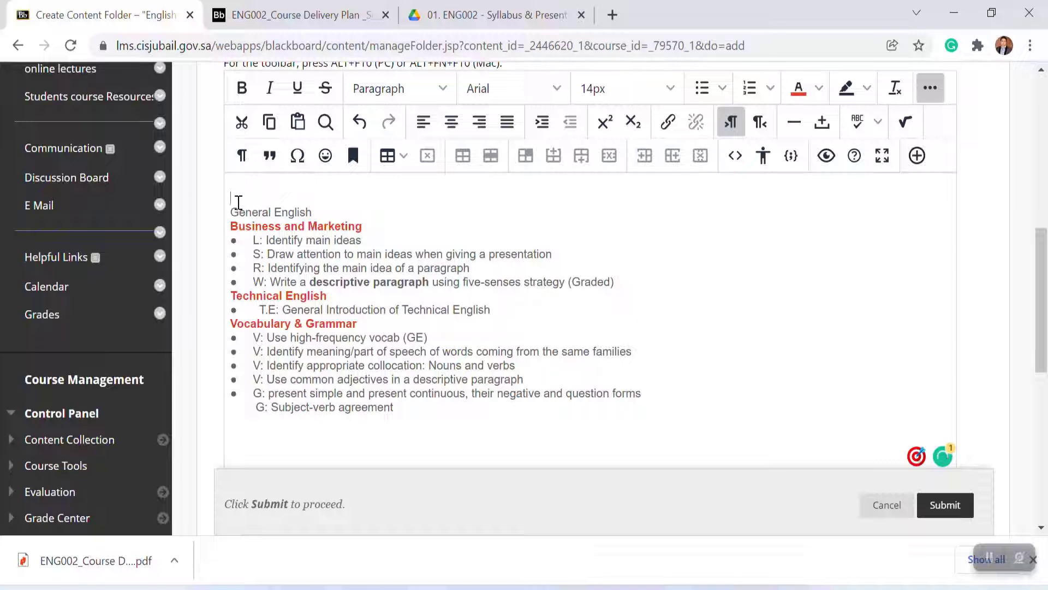
pyautogui.write('Learning outcomes ')
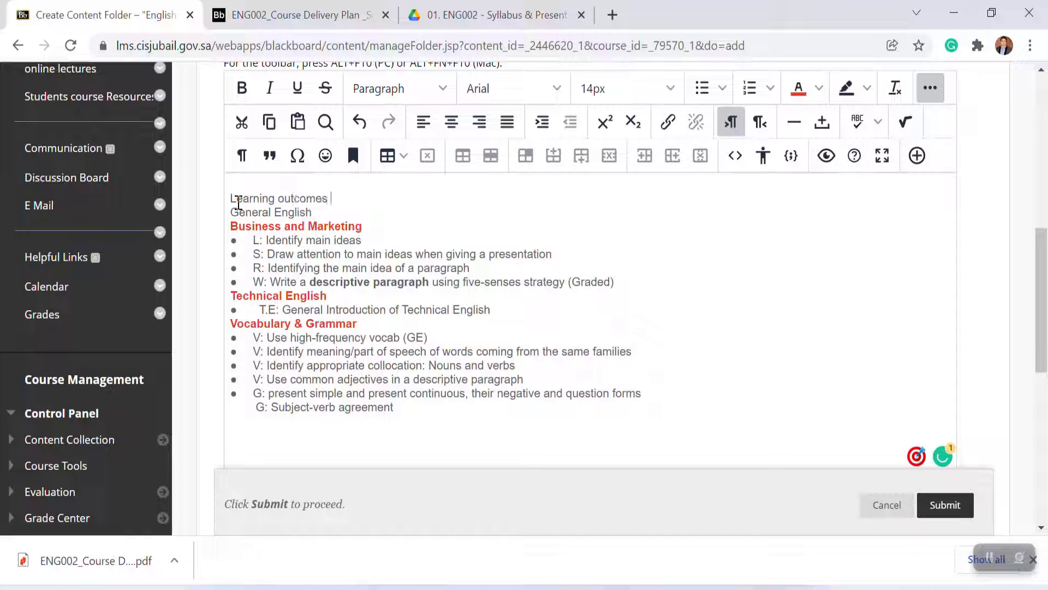
pyautogui.write('- Week 2 - 3')
pyautogui.click(286, 197)
pyautogui.press('BackSpace')
pyautogui.write('O')
pyautogui.click(743, 323)
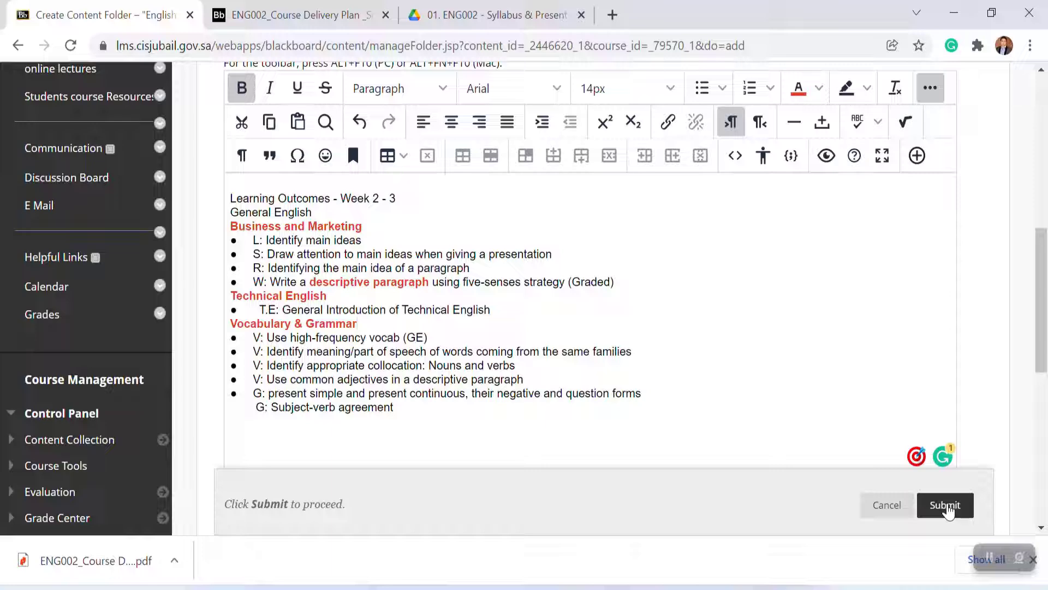
pyautogui.click(947, 506)
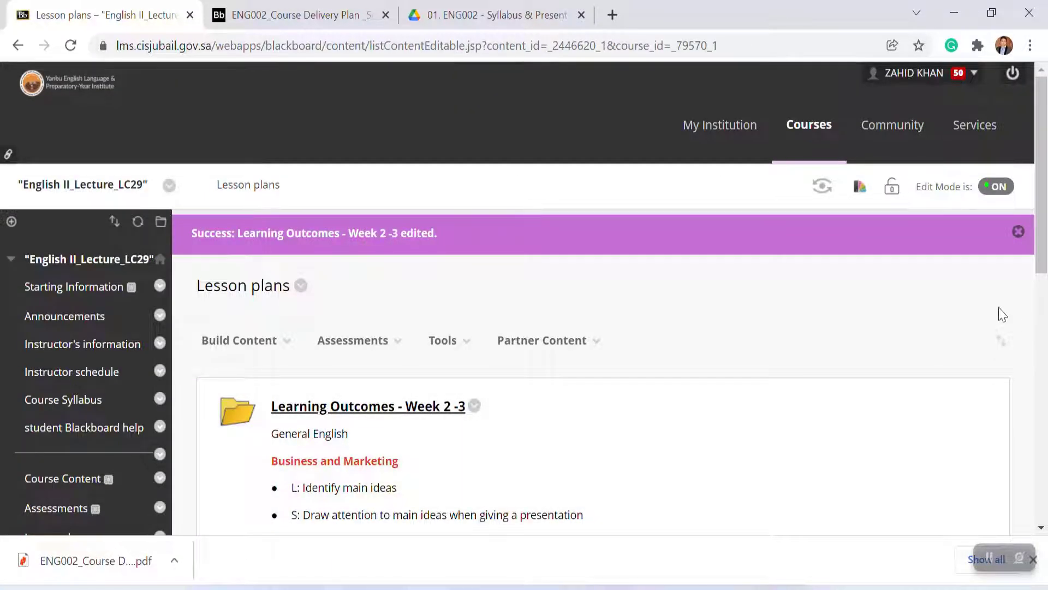
# Step: Create another content folder in Lesson plans named 'Learning Outcomes - Week 4 -5'
pyautogui.moveTo(1043, 261); pyautogui.dragTo(1043, 347)
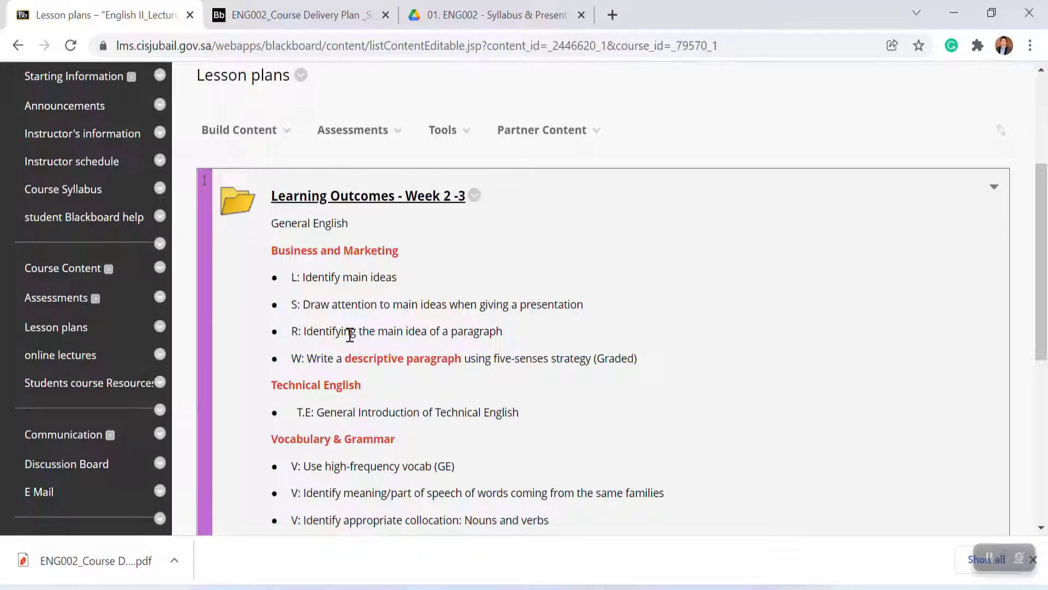
pyautogui.scroll(-1, 1043, 270)
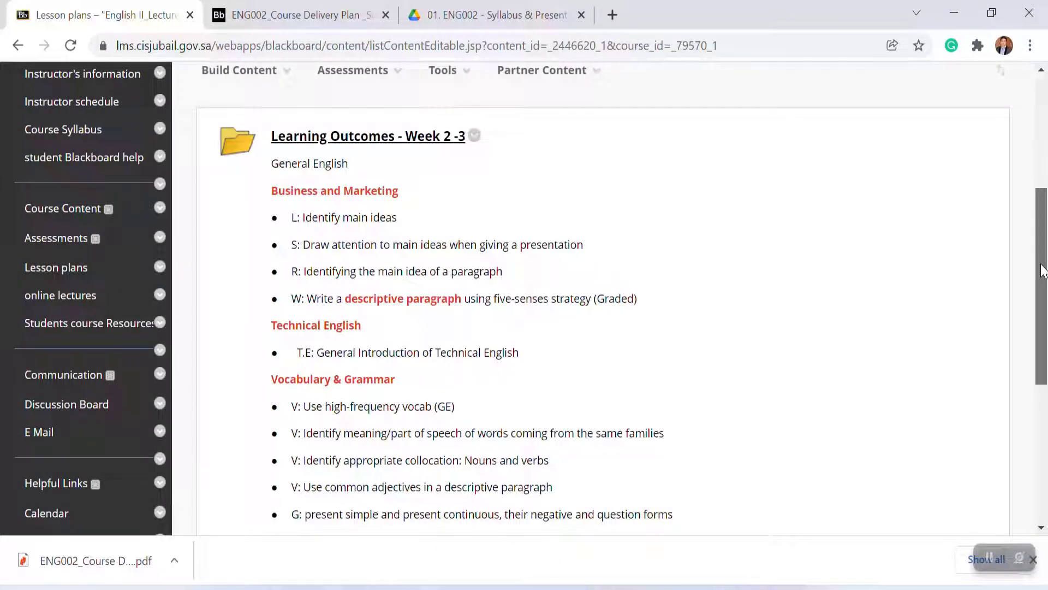
pyautogui.scroll(1, 1043, 270)
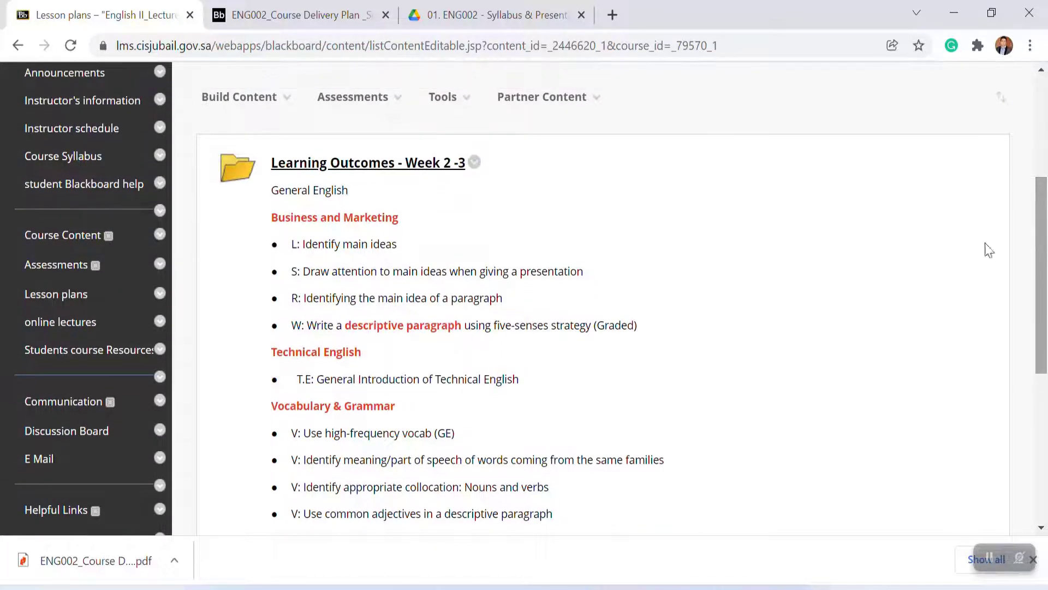
pyautogui.click(251, 103)
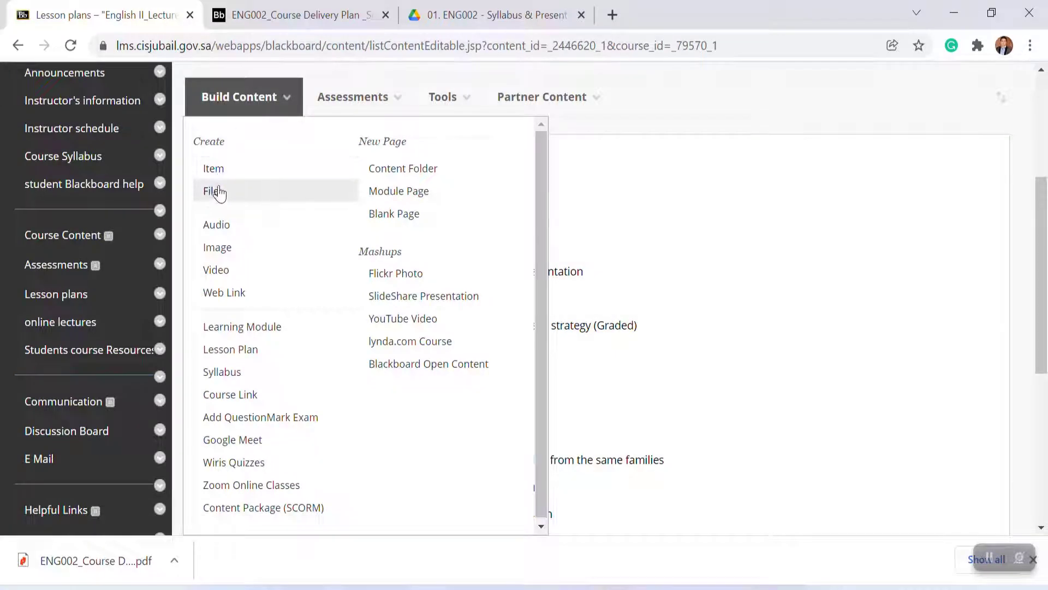
pyautogui.click(437, 176)
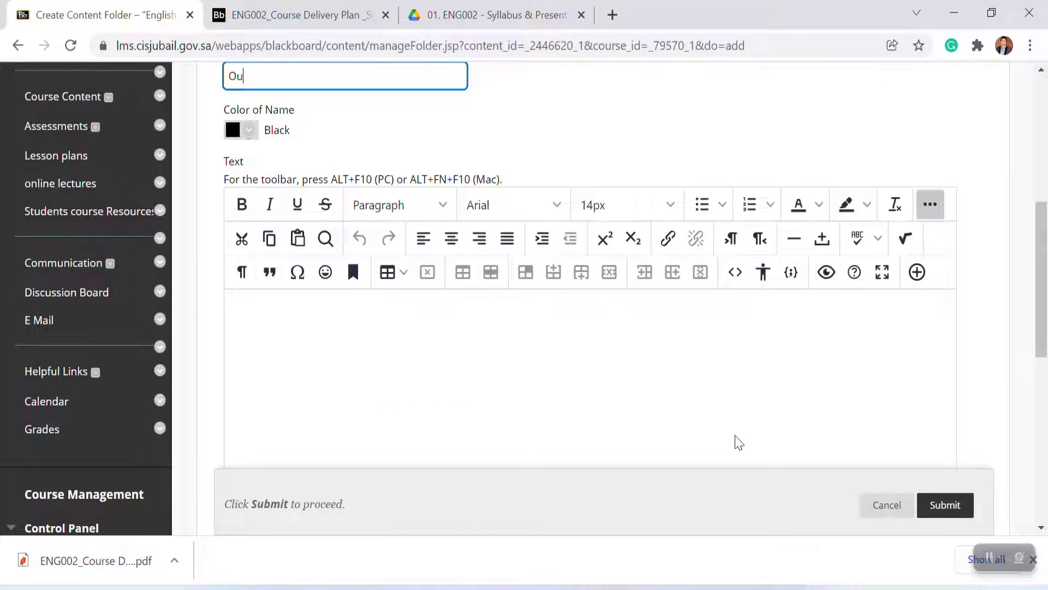
pyautogui.write('Lear')
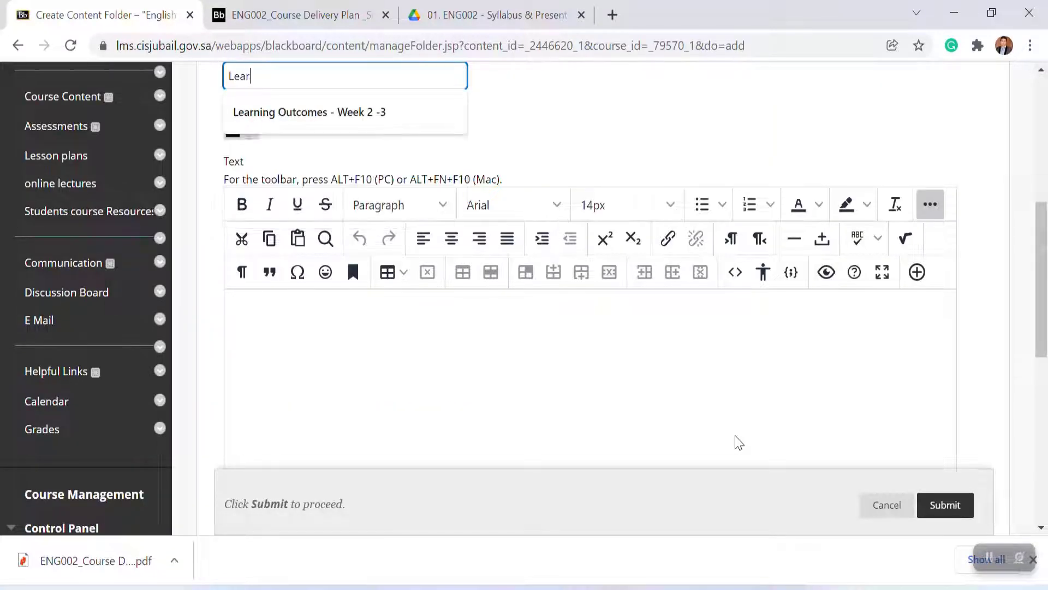
pyautogui.write('ning Outcomes - Week 2 -3')
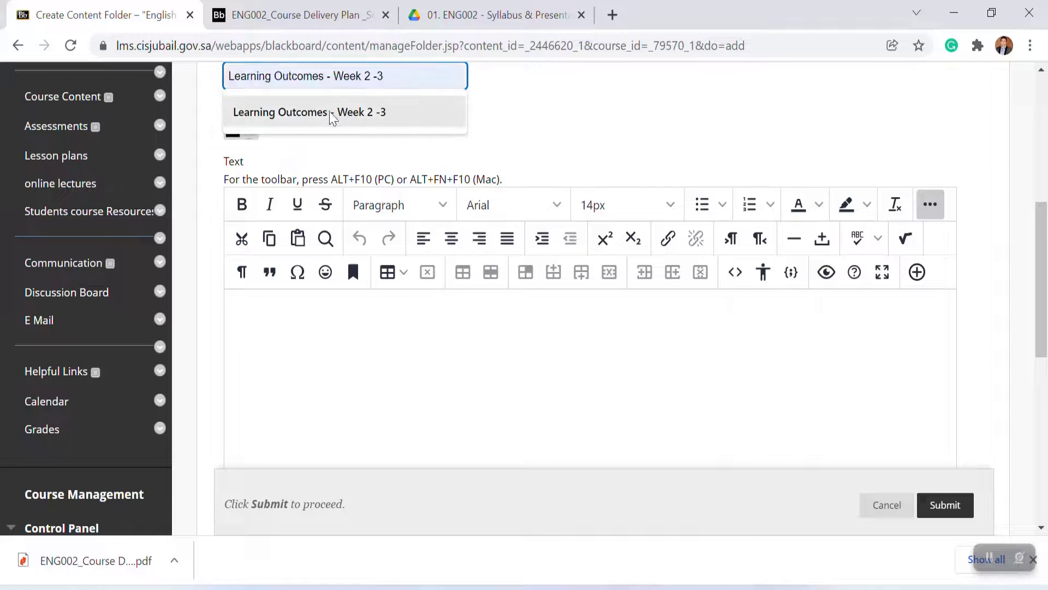
pyautogui.click(330, 112)
pyautogui.click(359, 93)
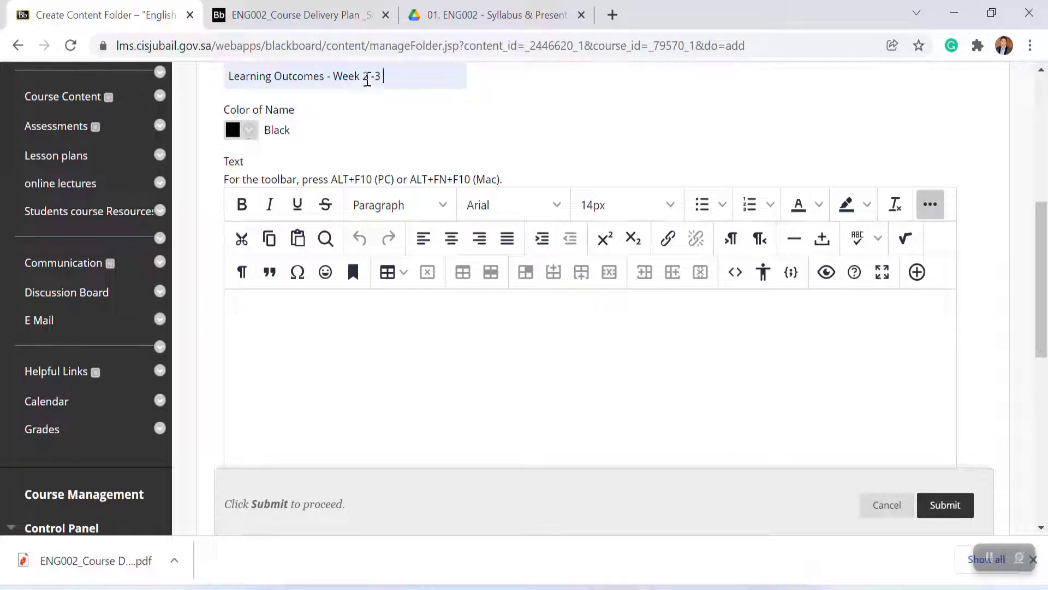
pyautogui.click(368, 80)
pyautogui.press('BackSpace')
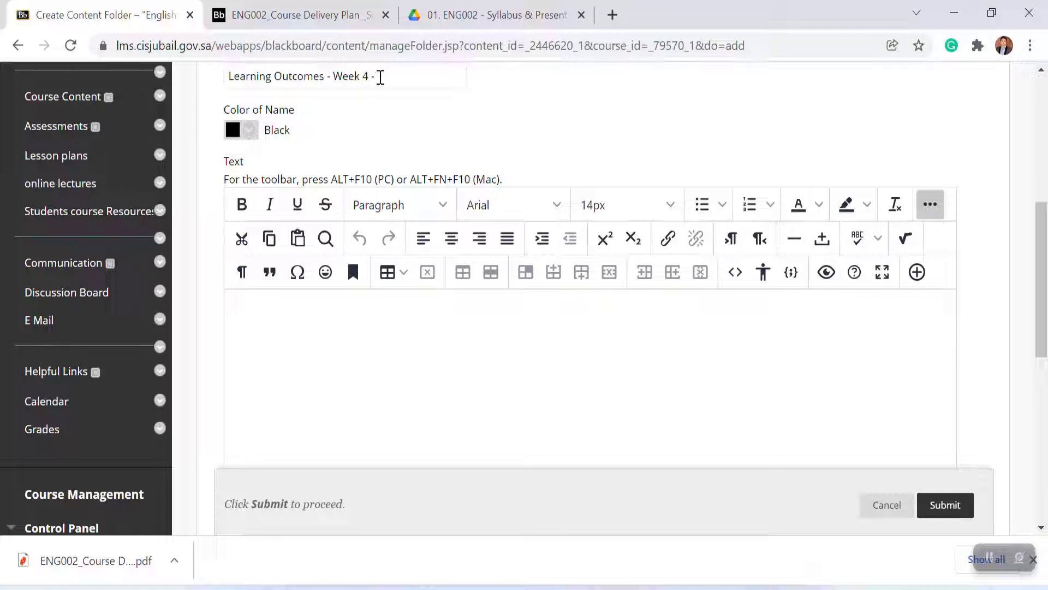
pyautogui.write('5')
# Step: Copy the Week 4-5 learning outcomes from the Word document, paste them with formatting kept into the folder's text, and submit
pyautogui.click(792, 527)
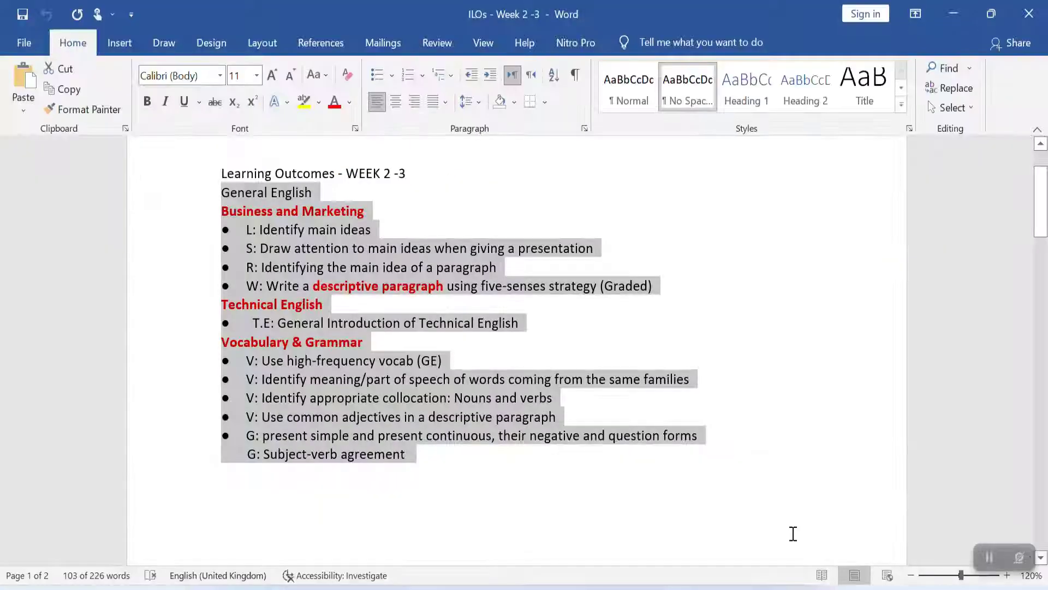
pyautogui.moveTo(1041, 200); pyautogui.dragTo(1039, 400)
pyautogui.click(690, 470)
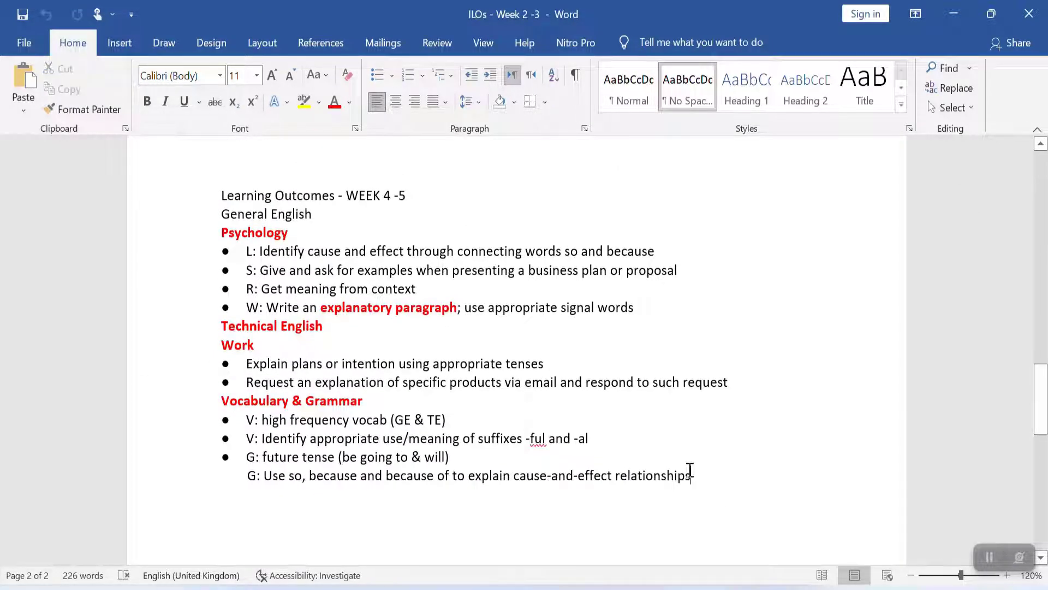
pyautogui.moveTo(695, 475); pyautogui.dragTo(339, 267)
pyautogui.hotkey('ctrl', 'c')
pyautogui.hotkey('alt', 'Tab')
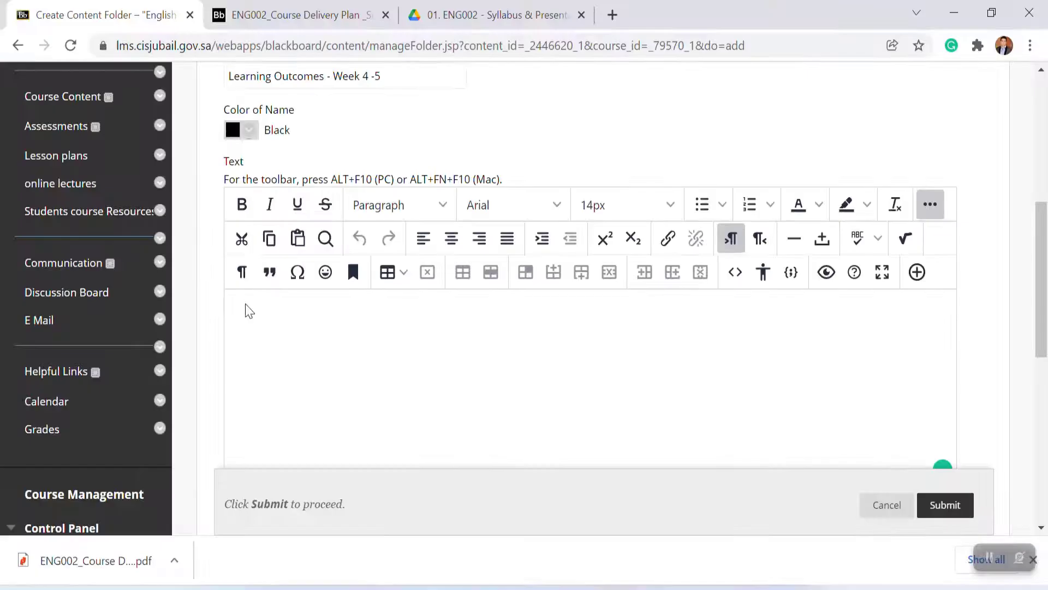
pyautogui.hotkey('ctrl', 'v')
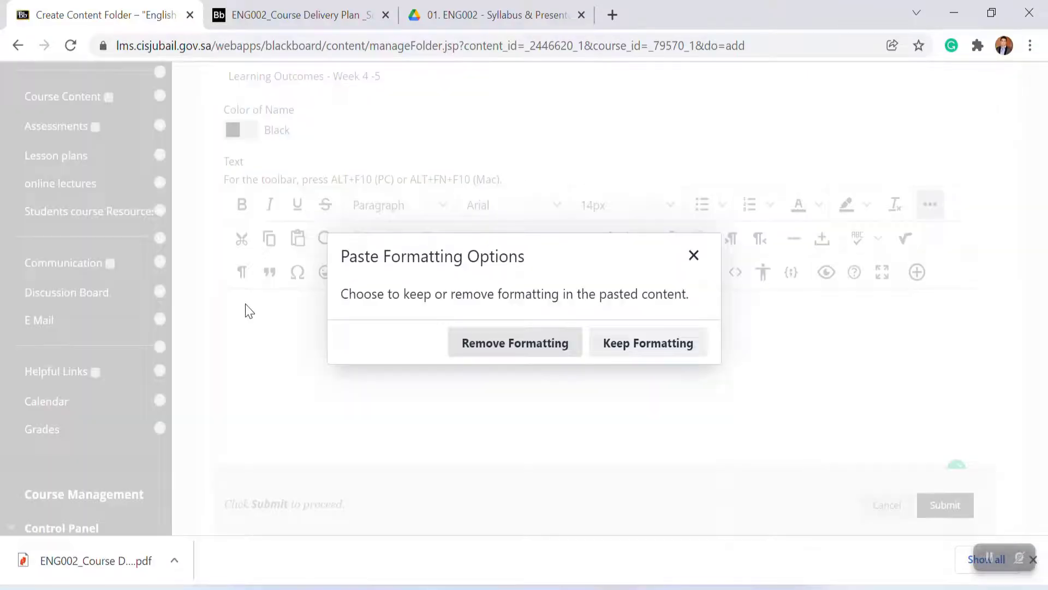
pyautogui.click(614, 348)
pyautogui.scroll(-4, 616, 343)
pyautogui.click(945, 505)
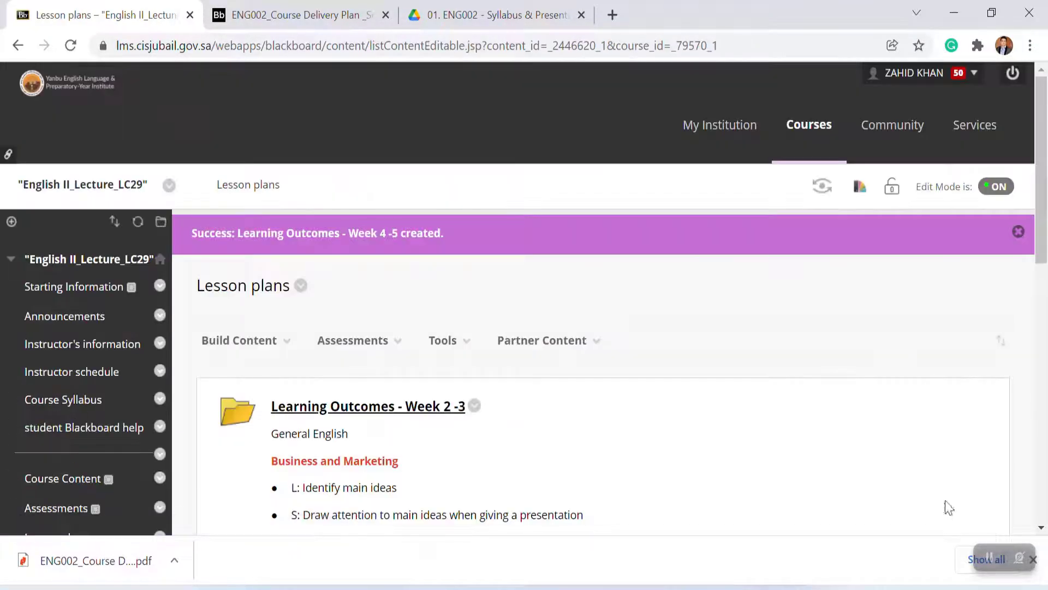
# Step: Edit the Learning Outcomes - Week 2 -3 folder, replacing its text with the Word document's formatted Week 2-3 outcomes
pyautogui.moveTo(1040, 227); pyautogui.dragTo(1032, 490)
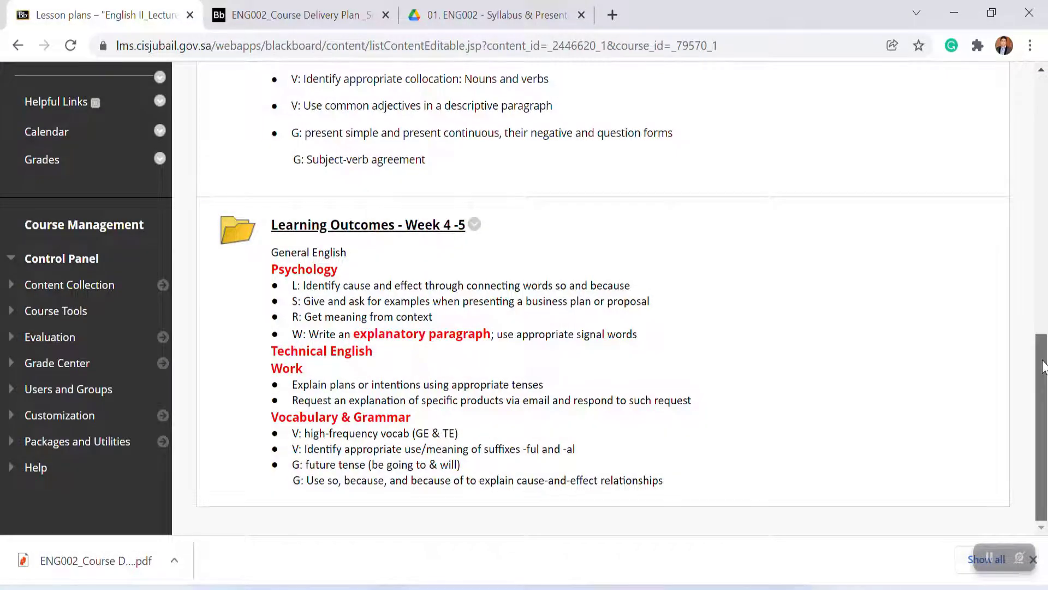
pyautogui.moveTo(1043, 367); pyautogui.dragTo(1041, 230)
pyautogui.click(474, 103)
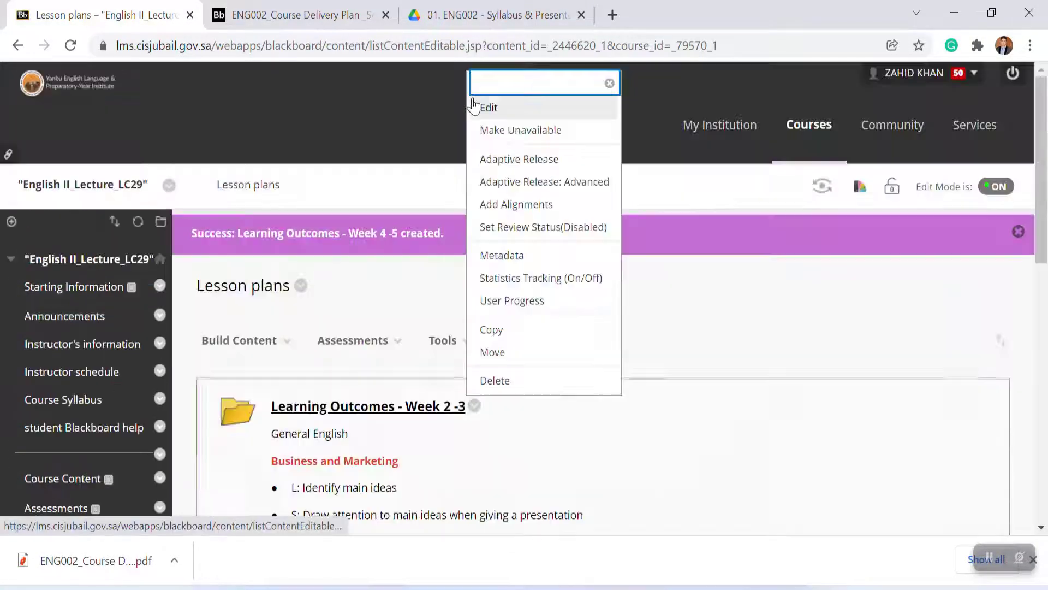
pyautogui.click(484, 108)
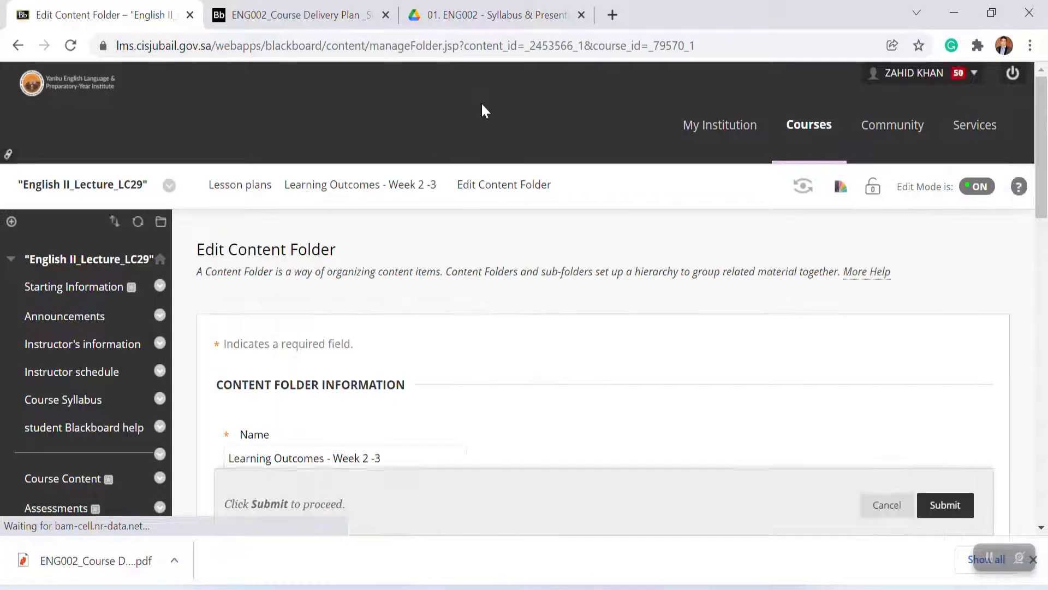
pyautogui.scroll(-10, 347, 256)
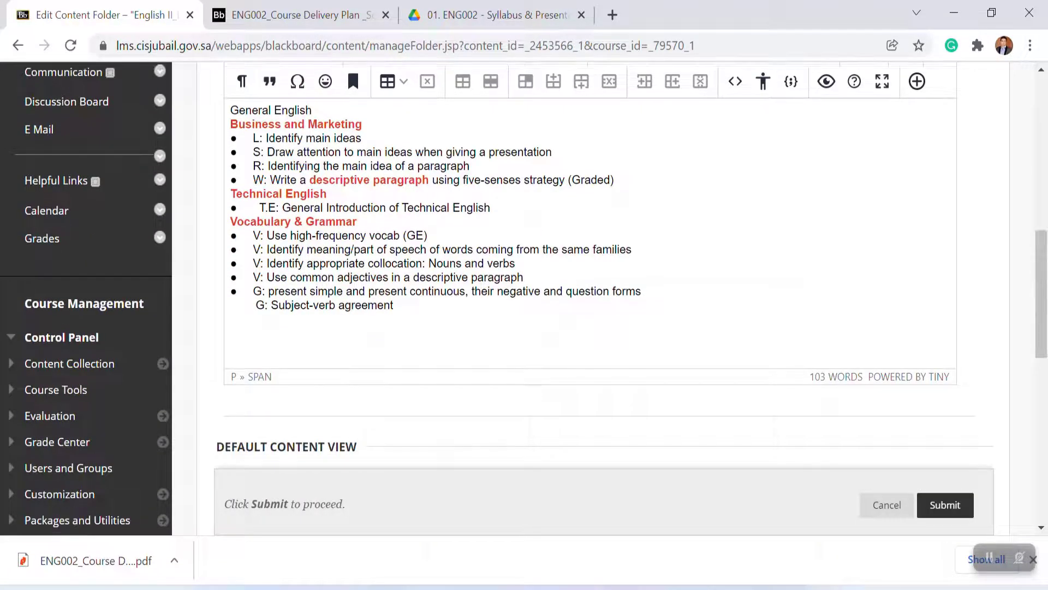
pyautogui.hotkey('alt', 'Tab')
pyautogui.moveTo(1041, 423); pyautogui.dragTo(1041, 180)
pyautogui.moveTo(418, 547); pyautogui.dragTo(222, 290)
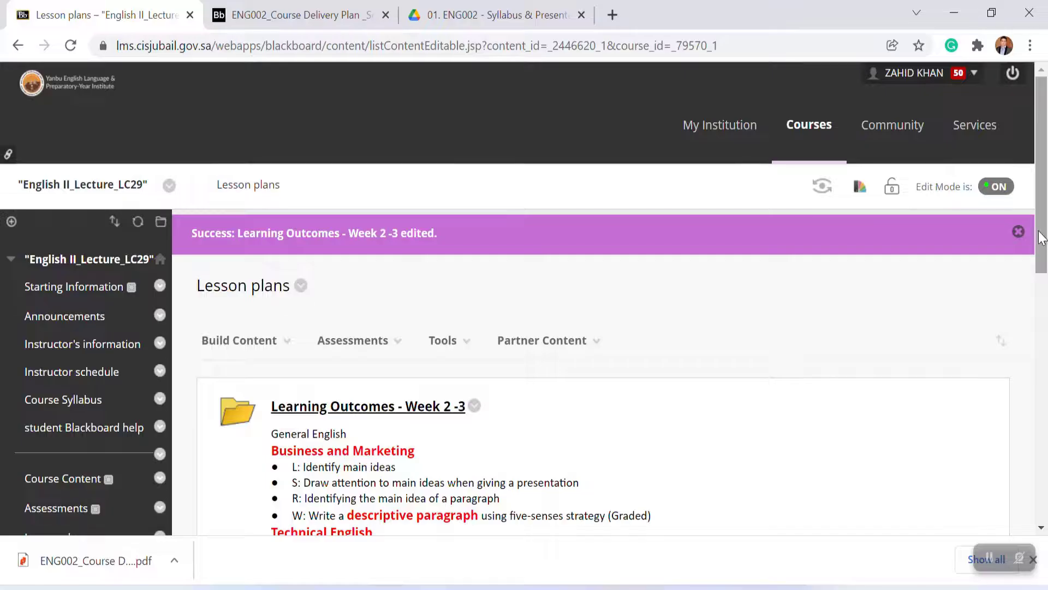
pyautogui.scroll(-2, 1042, 288)
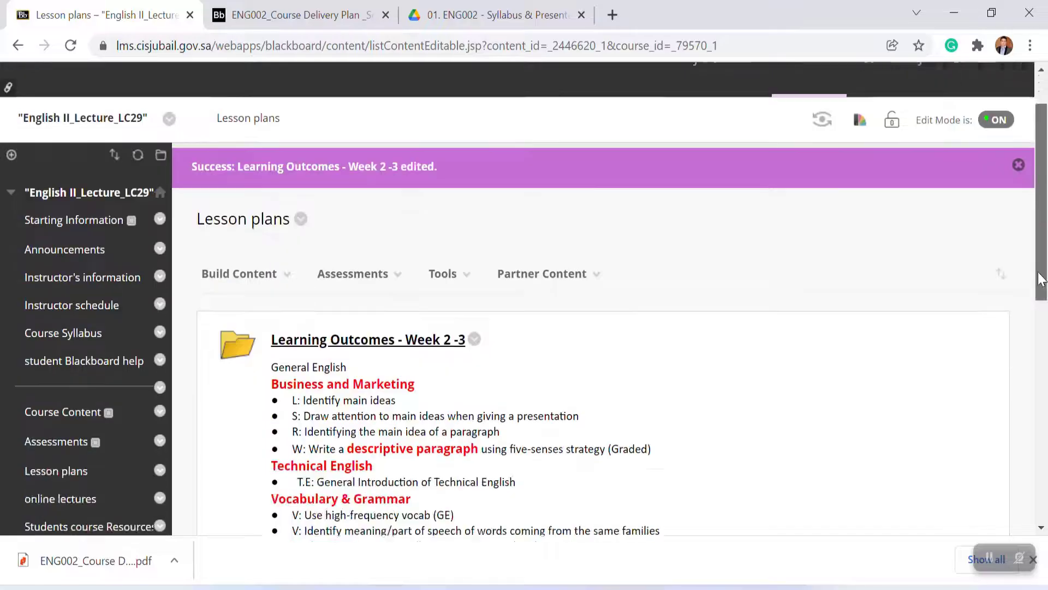
# Step: Inside the Learning Outcomes - Week 2 -3 folder, create a subfolder named 'Reading and Writing'
pyautogui.moveTo(1041, 287); pyautogui.dragTo(1044, 350)
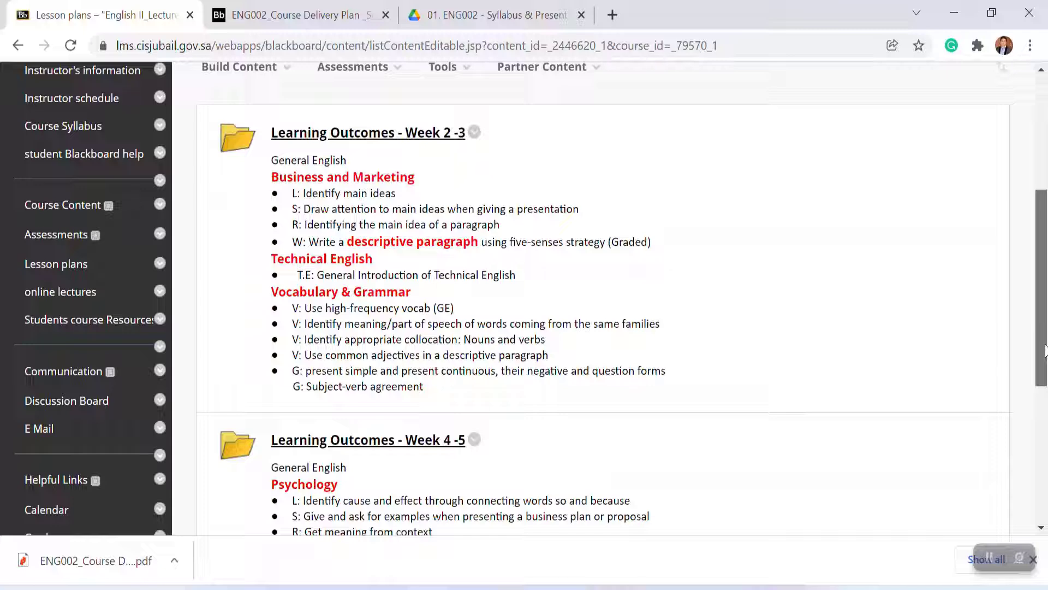
pyautogui.moveTo(1045, 349); pyautogui.dragTo(1020, 334)
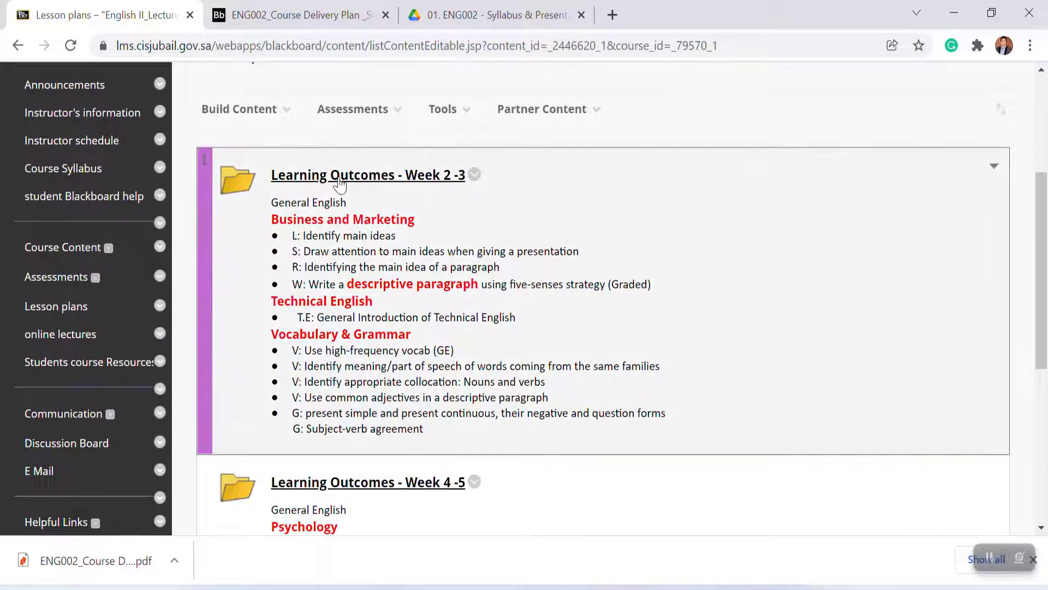
pyautogui.click(339, 184)
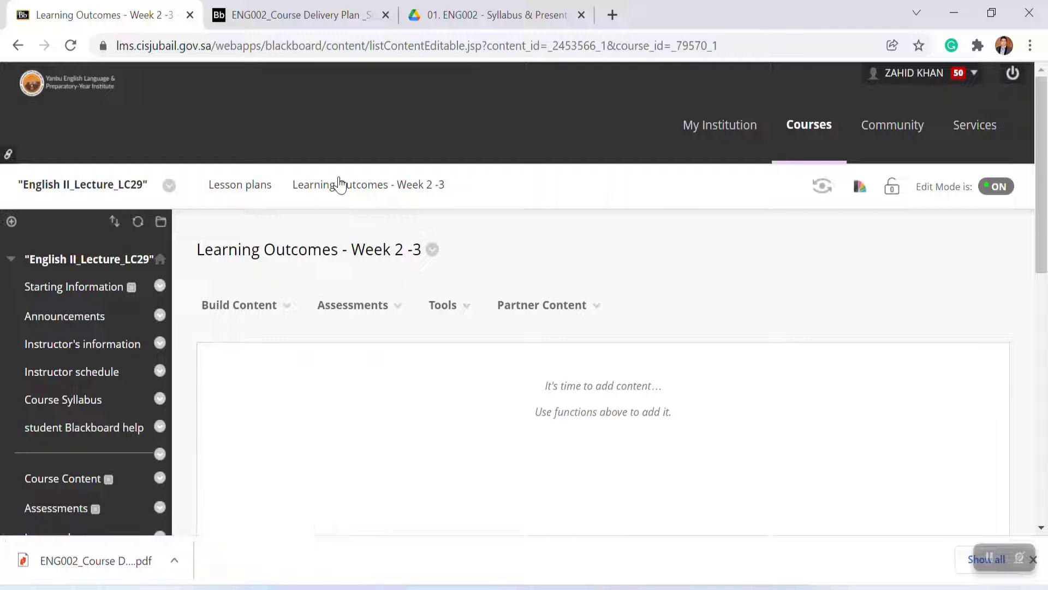
pyautogui.click(281, 316)
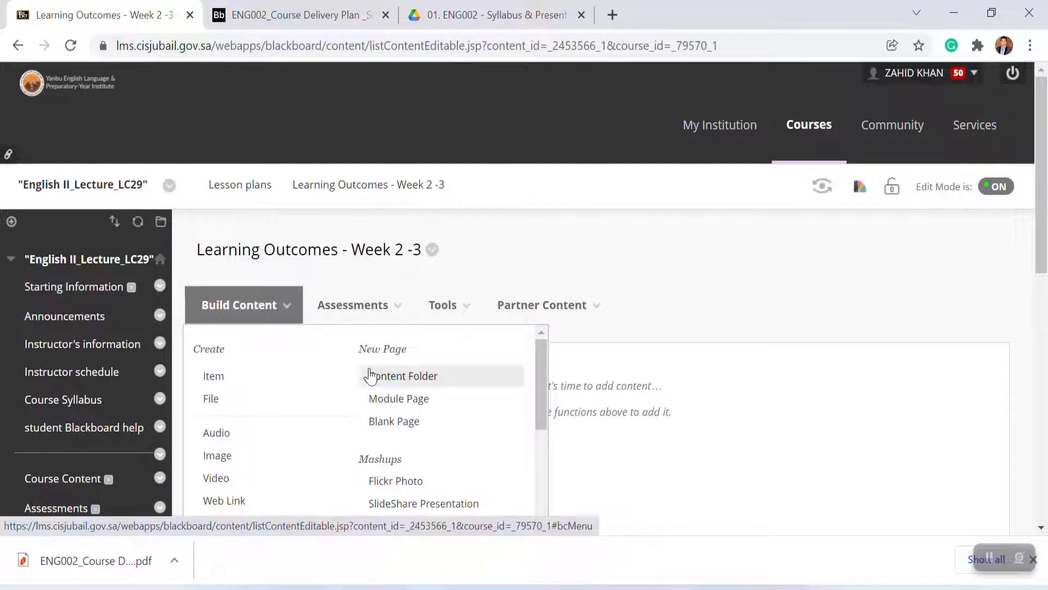
pyautogui.click(418, 377)
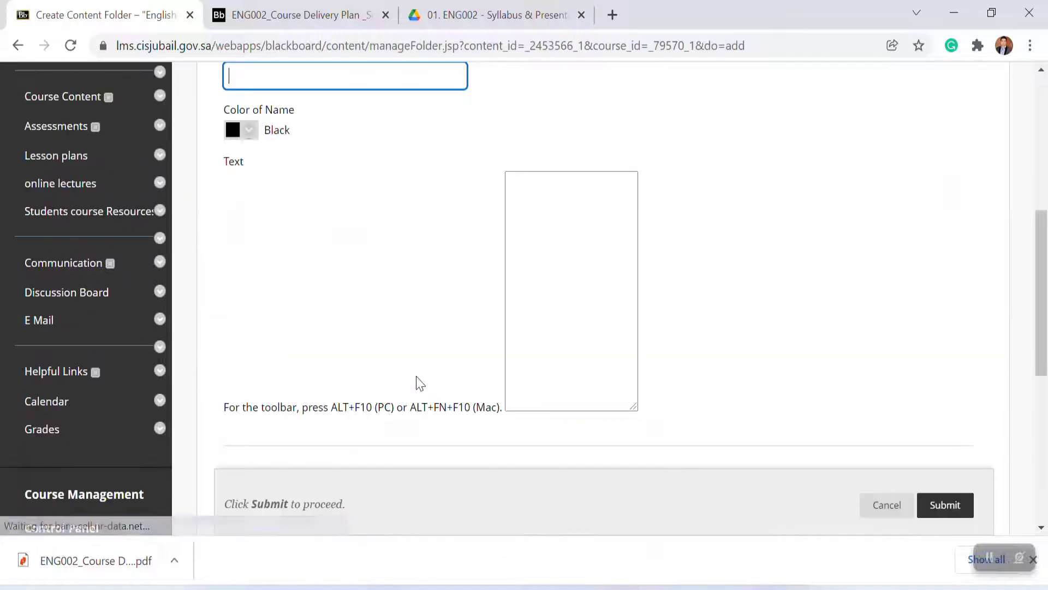
pyautogui.write('Reading and Wri')
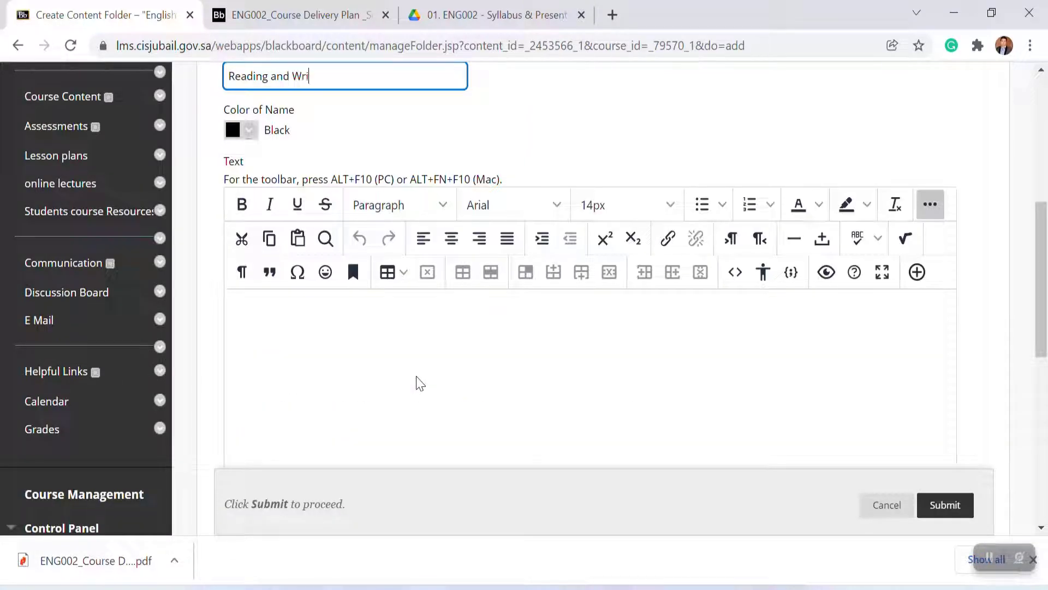
pyautogui.write('ting')
pyautogui.click(941, 499)
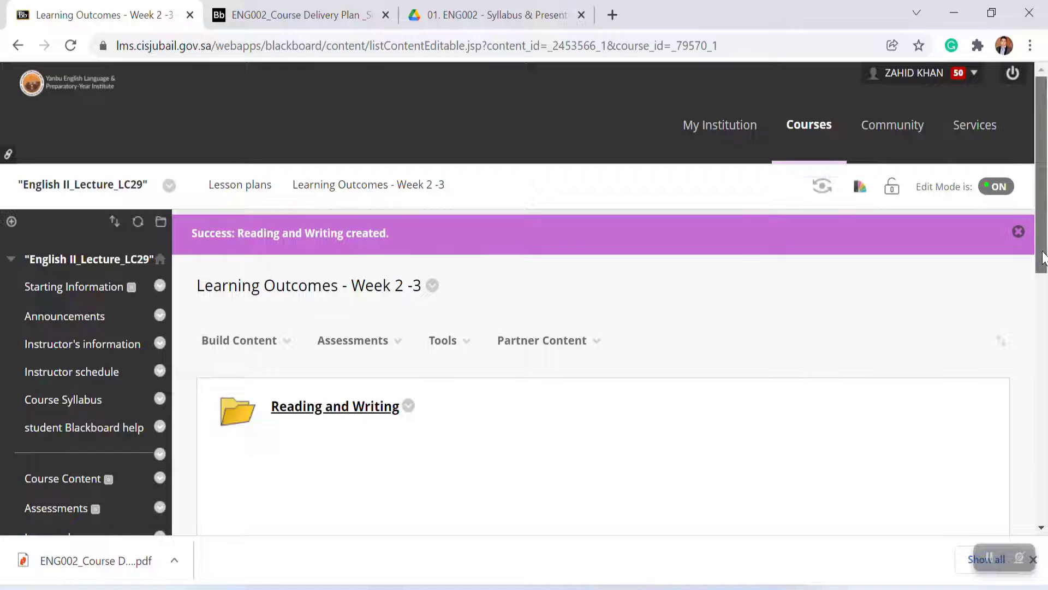
# Step: Inside the Learning Outcomes - Week 2 -3 folder, create a second subfolder named 'Listening and Speaking'
pyautogui.moveTo(1042, 254); pyautogui.dragTo(1043, 306)
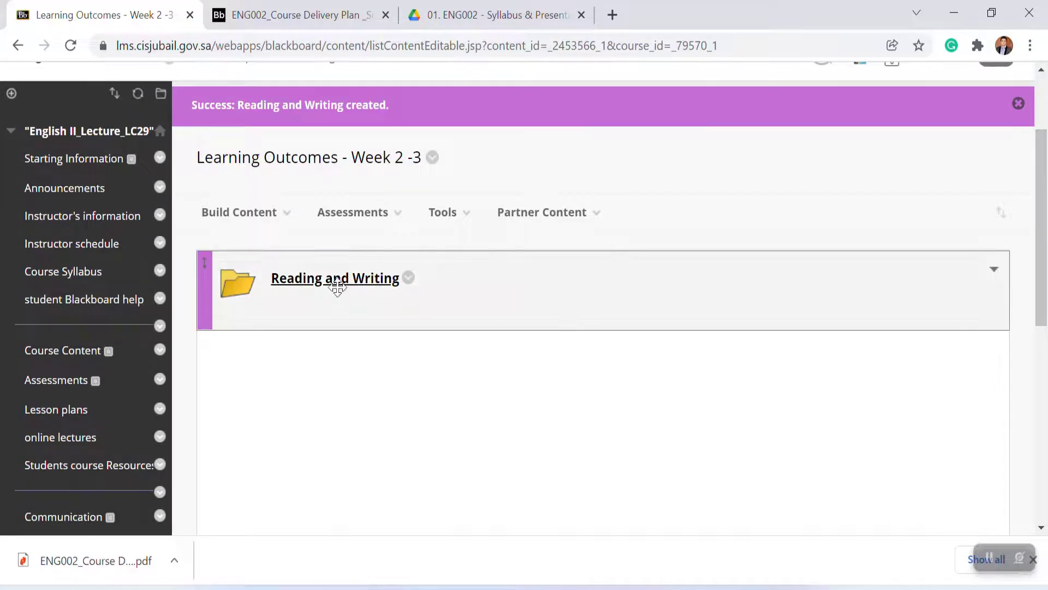
pyautogui.click(239, 212)
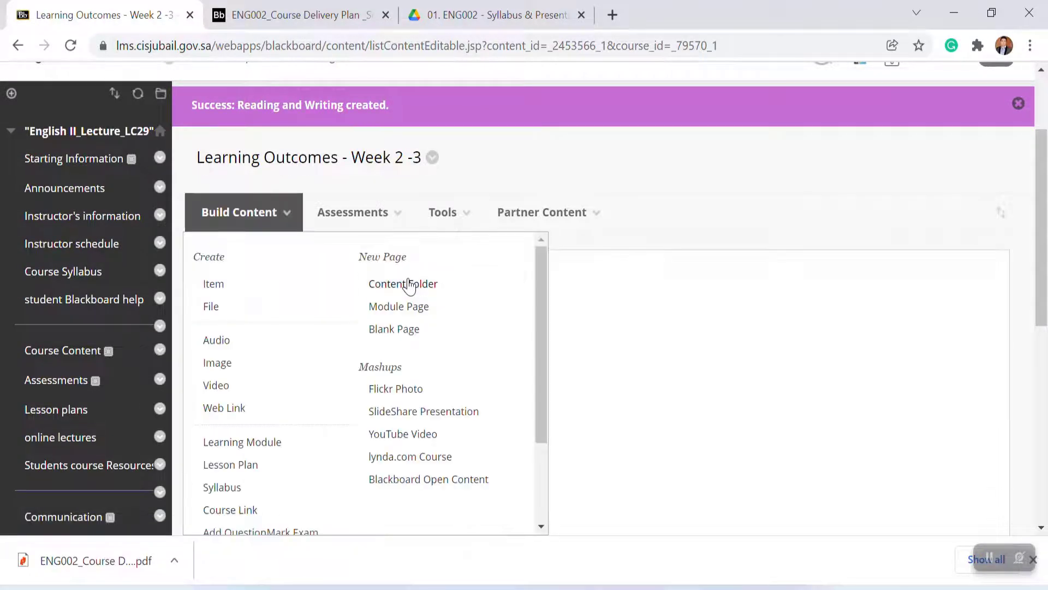
pyautogui.click(403, 280)
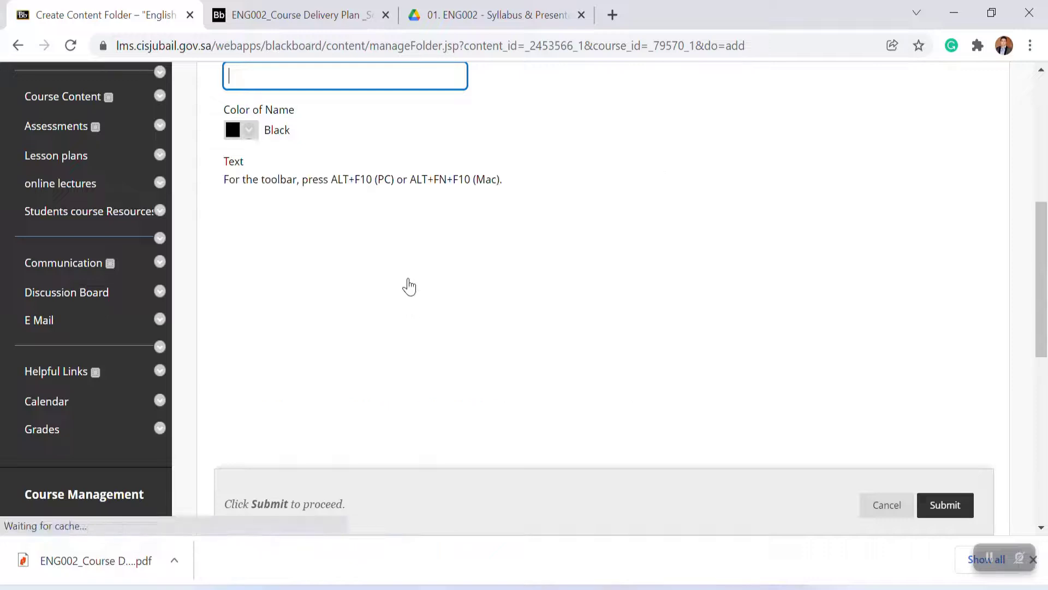
pyautogui.write('Listening and ')
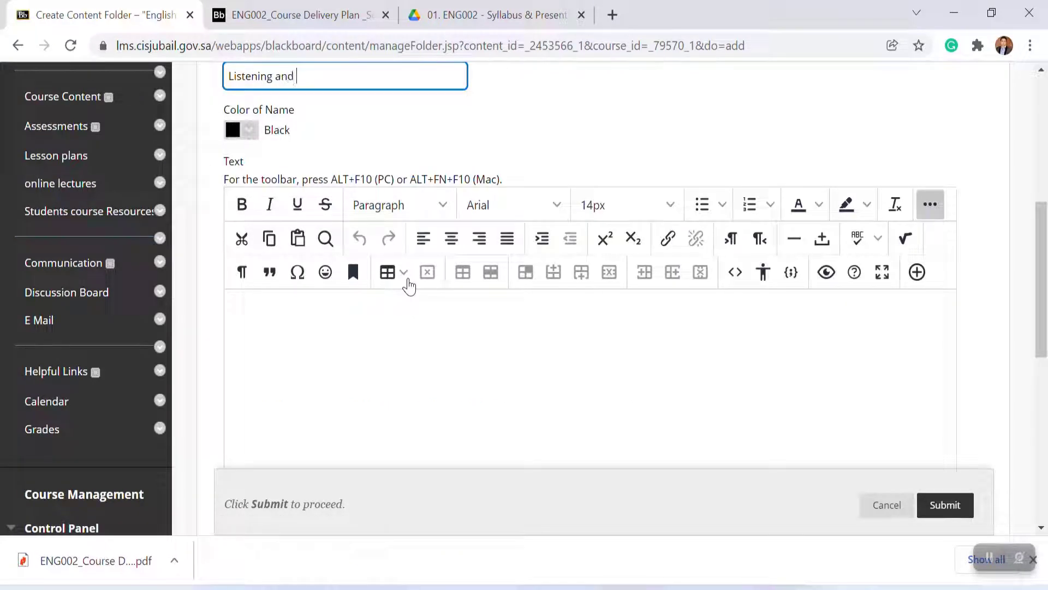
pyautogui.write('Speaking')
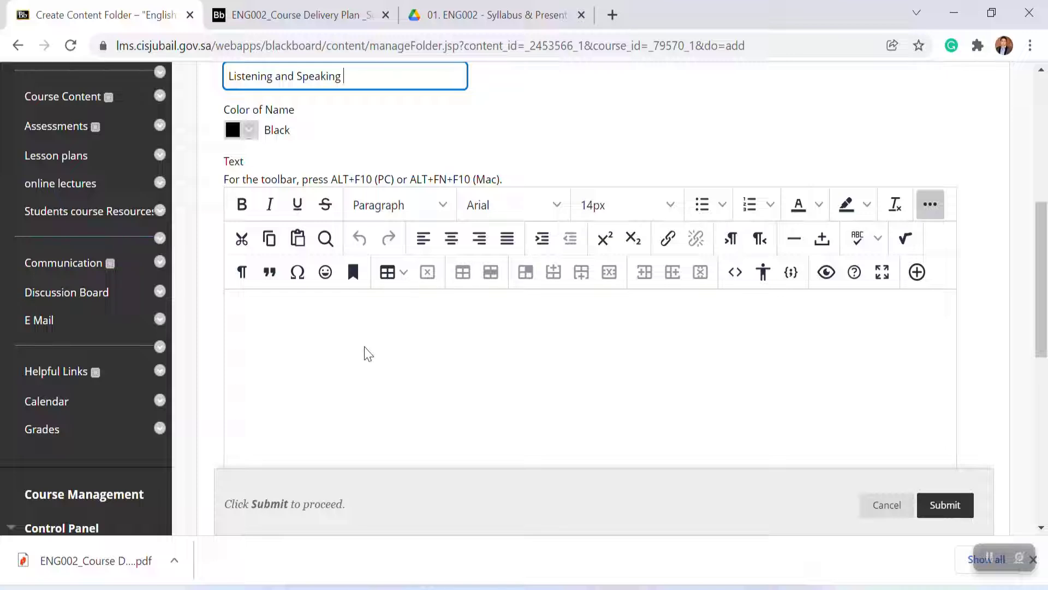
pyautogui.click(949, 506)
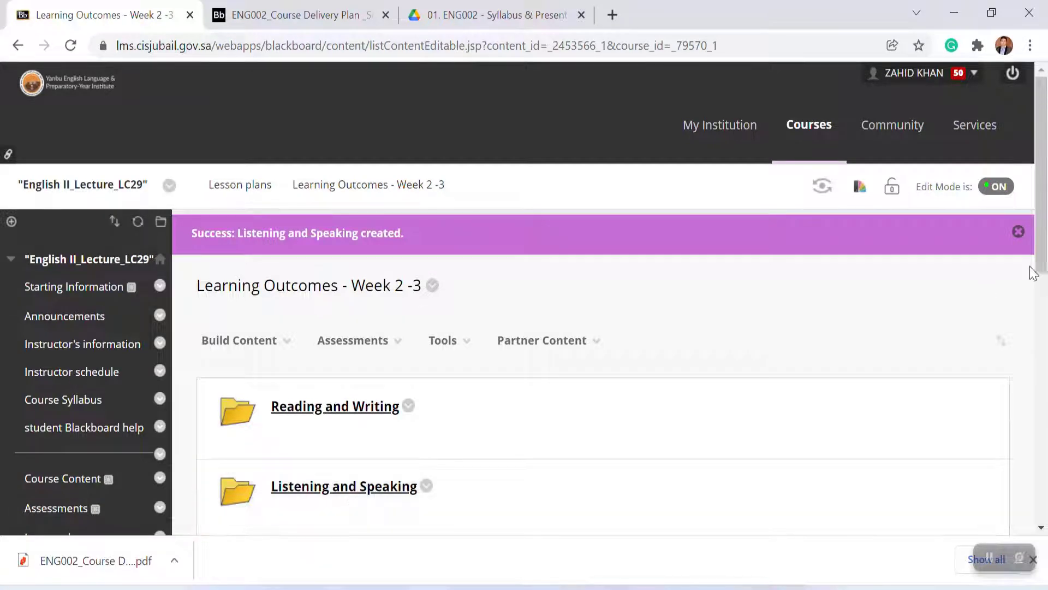
# Step: Create a third subfolder in the Week 2 -3 folder named 'Technical English & IQskills Online'
pyautogui.moveTo(1041, 265); pyautogui.dragTo(1043, 292)
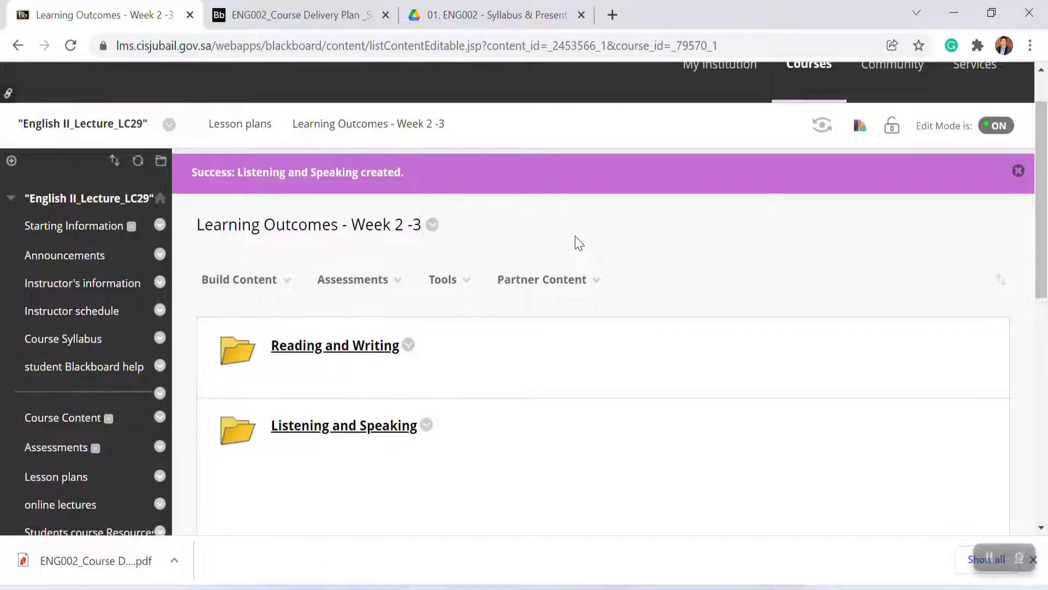
pyautogui.click(289, 282)
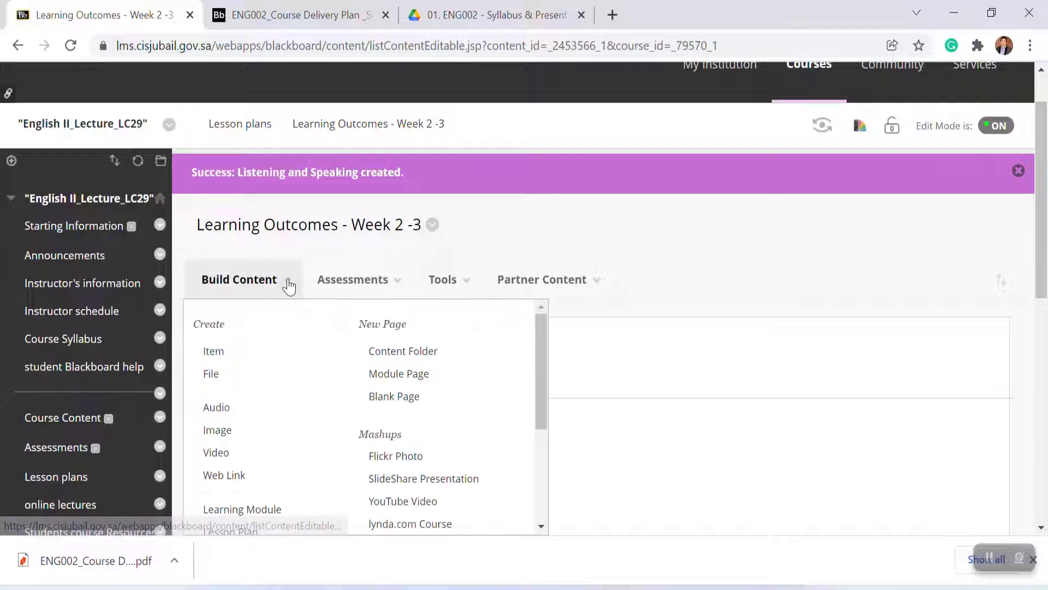
pyautogui.click(353, 279)
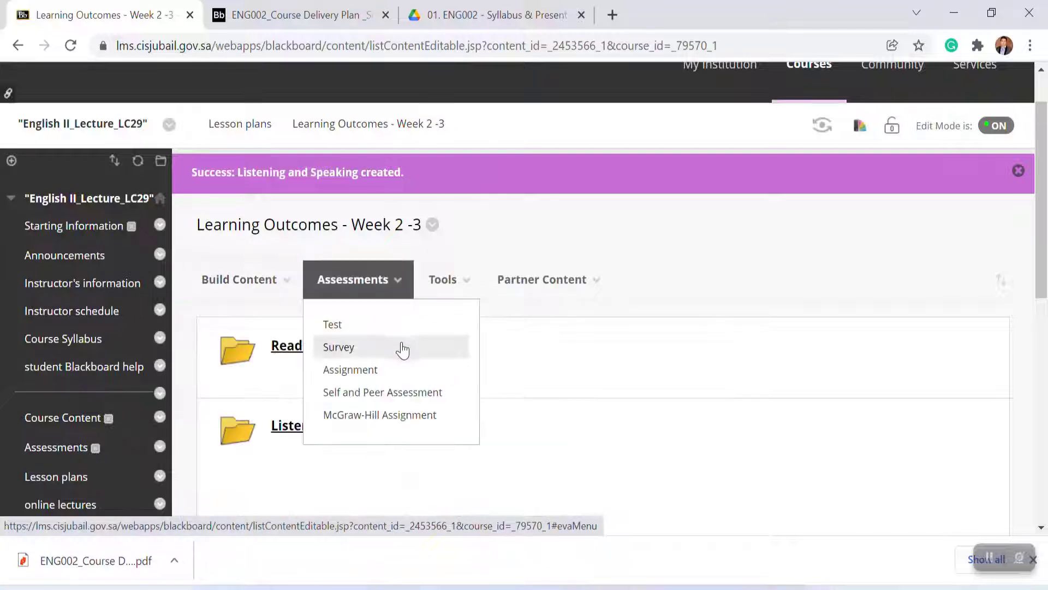
pyautogui.click(251, 284)
pyautogui.click(393, 354)
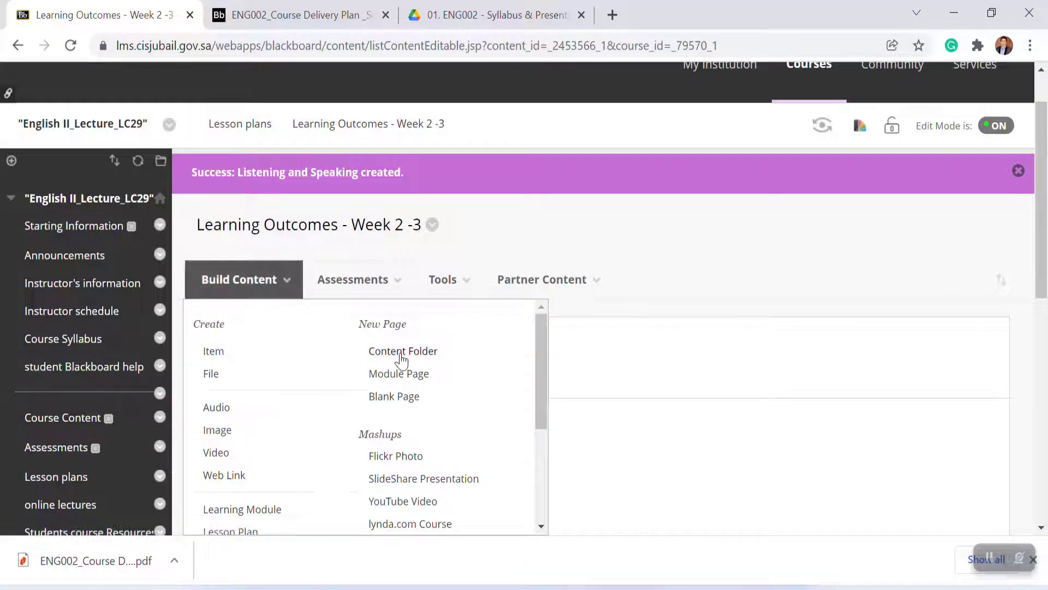
pyautogui.scroll(-6, 400, 353)
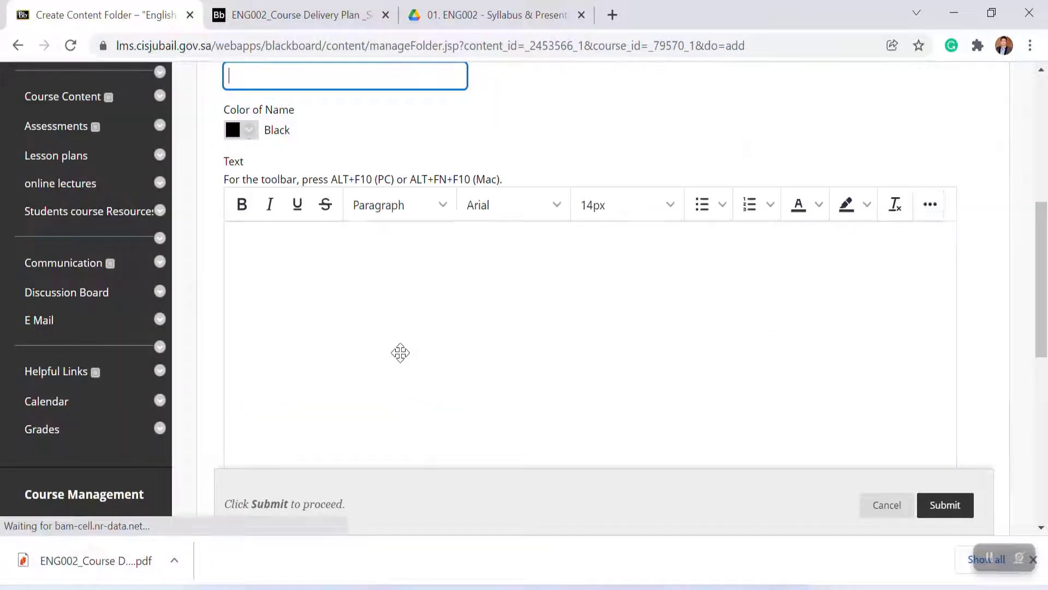
pyautogui.write('Teachnical')
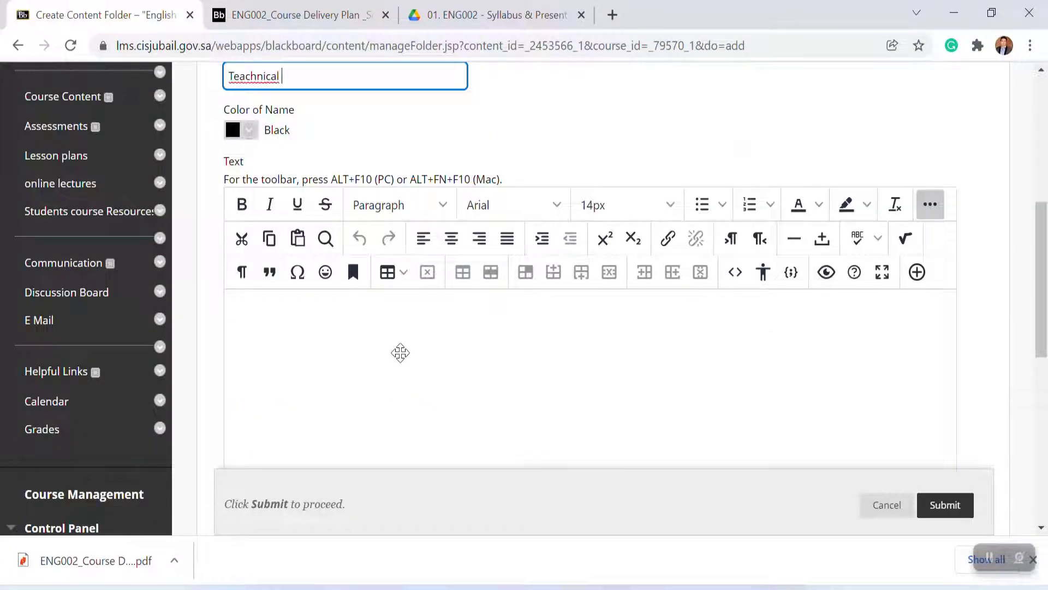
pyautogui.press('Left')
pyautogui.press('Left')
pyautogui.press('Left')
pyautogui.press('Left')
pyautogui.press('Left')
pyautogui.press('Left')
pyautogui.press('Left')
pyautogui.press('Left')
pyautogui.press('BackSpace')
pyautogui.press('End')
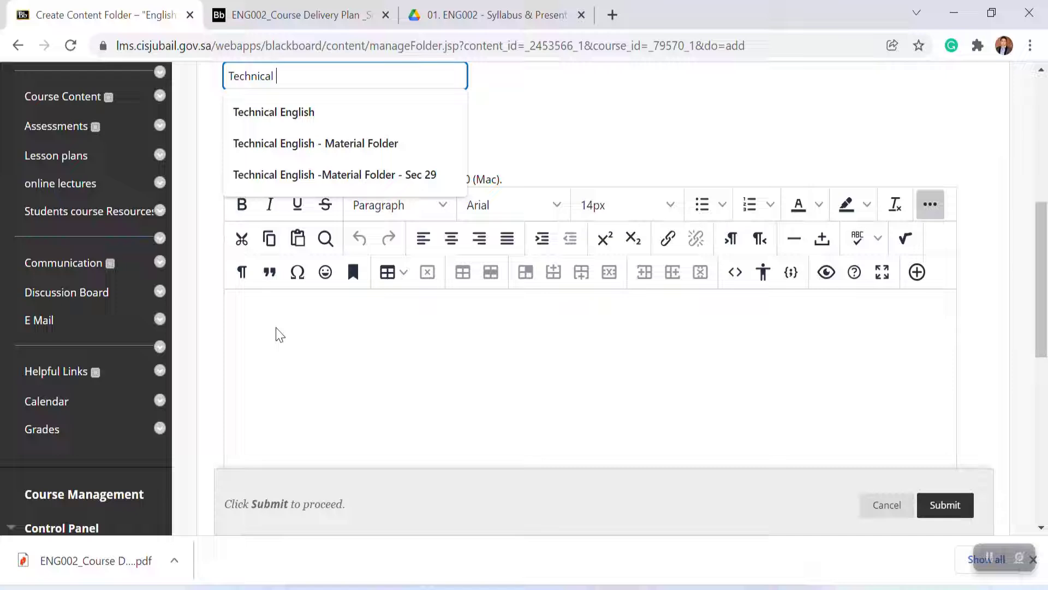
pyautogui.click(304, 111)
pyautogui.write('& IQ')
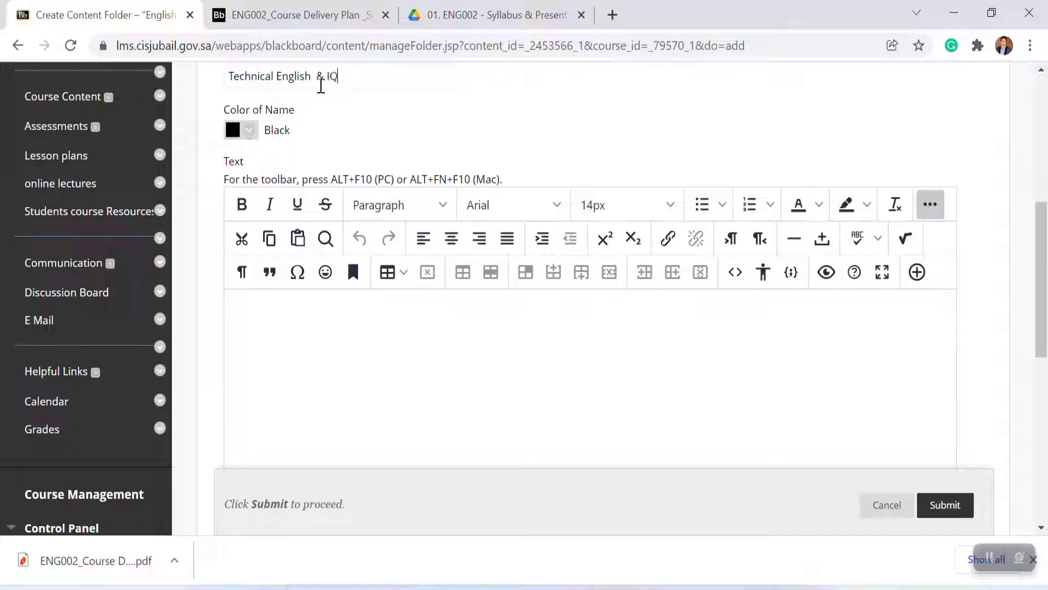
pyautogui.write('skills Online')
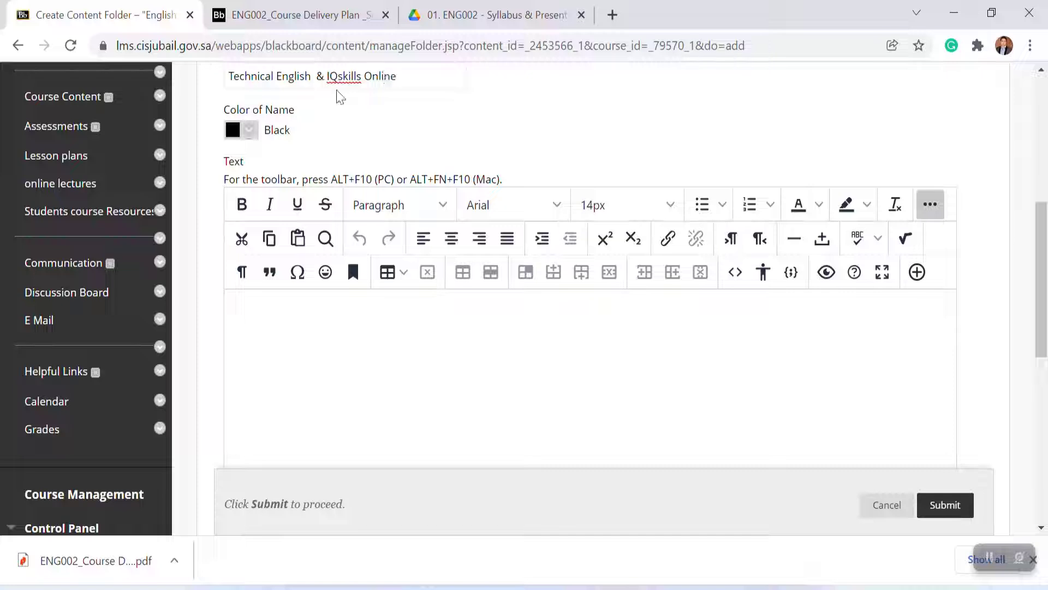
pyautogui.click(938, 511)
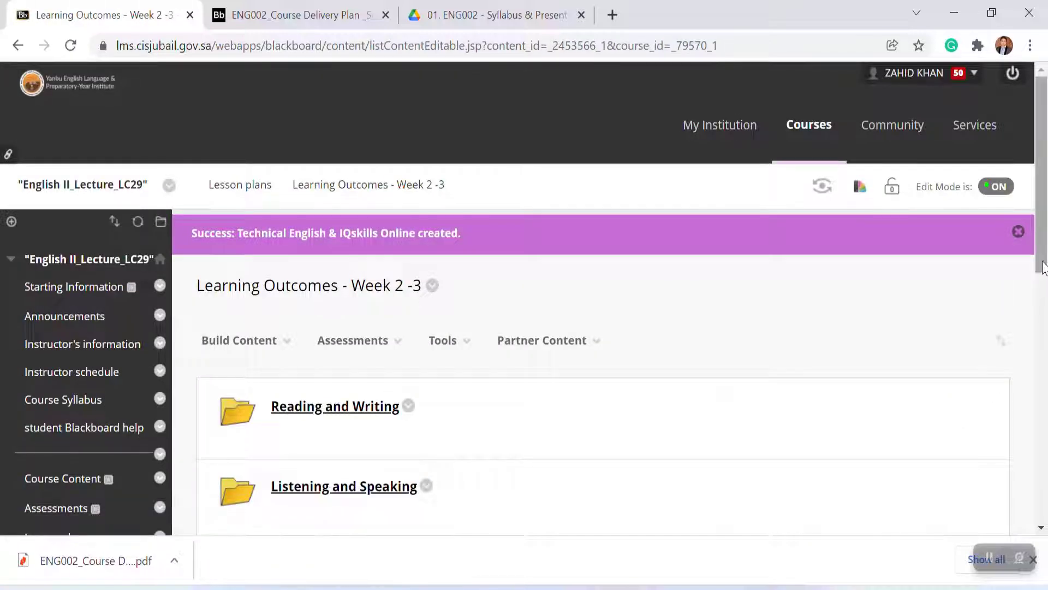
# Step: Return to Lesson plans and open each skill subfolder of the Week 2 -3 folder to review them
pyautogui.moveTo(1039, 261); pyautogui.dragTo(1037, 306)
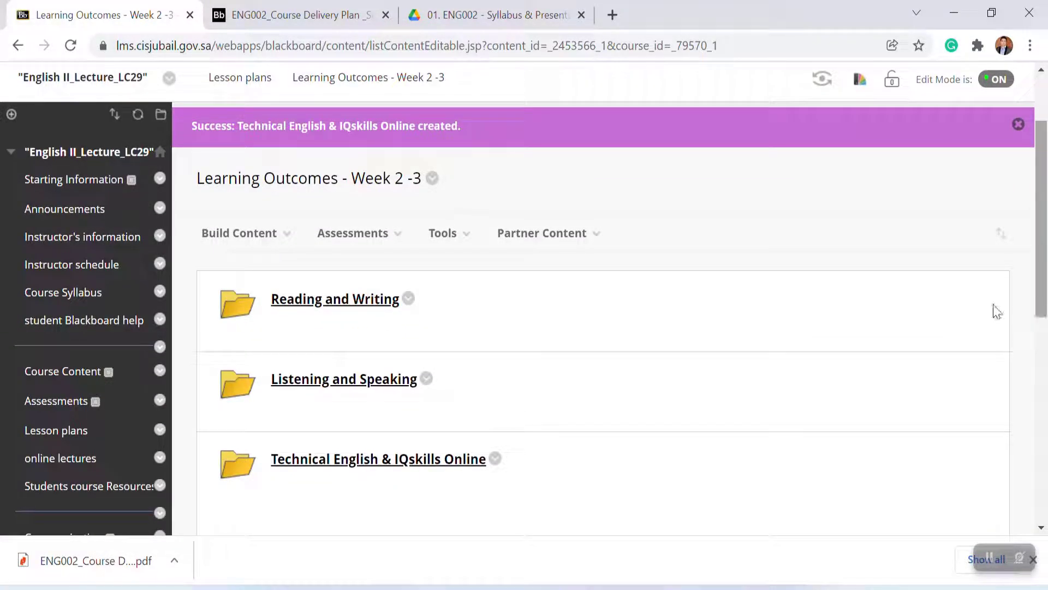
pyautogui.click(56, 432)
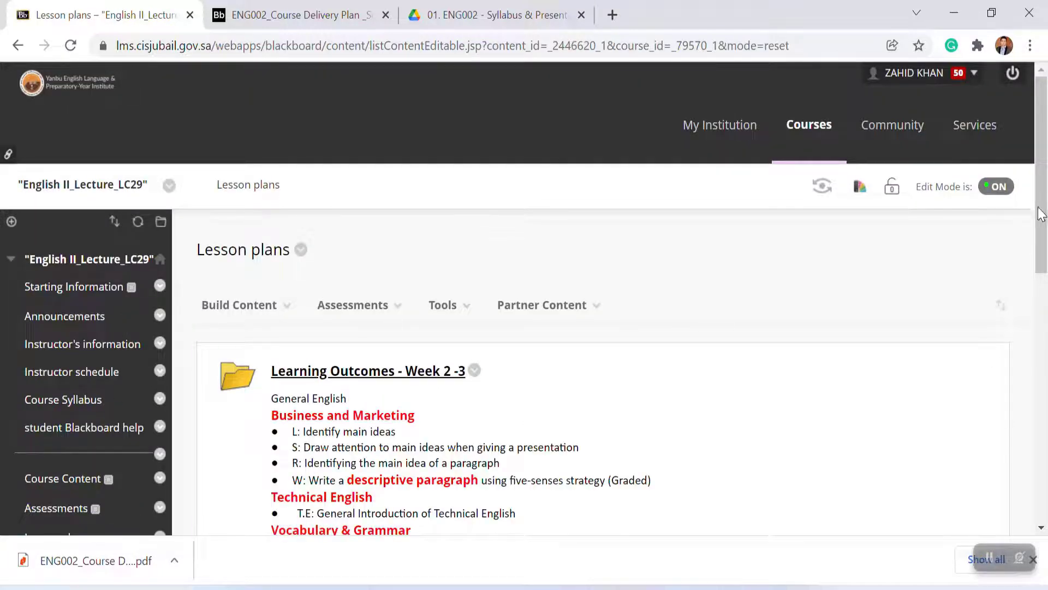
pyautogui.moveTo(1041, 214); pyautogui.dragTo(1041, 255)
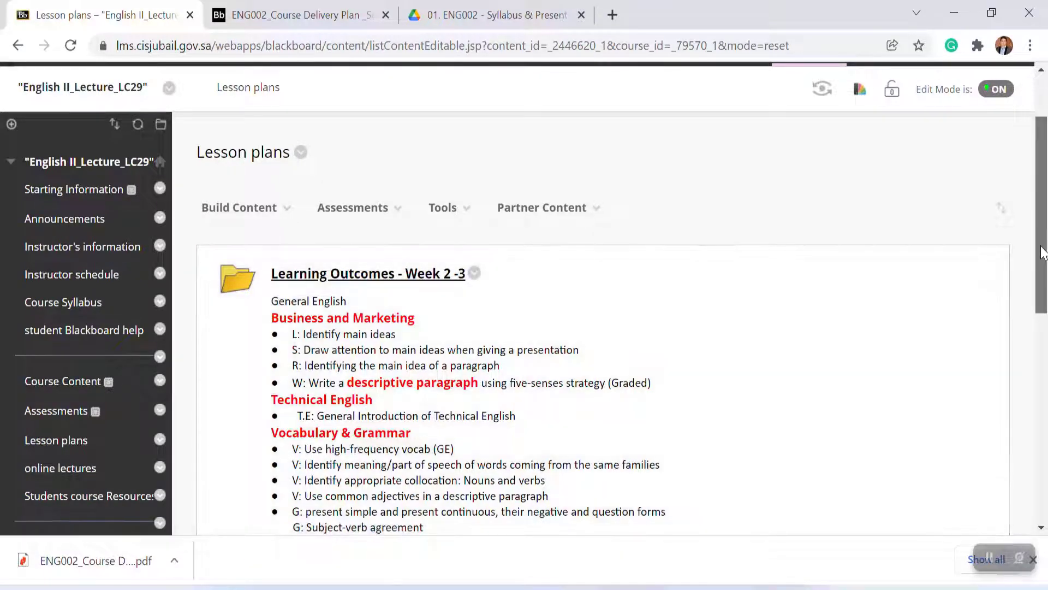
pyautogui.scroll(-1, 1042, 252)
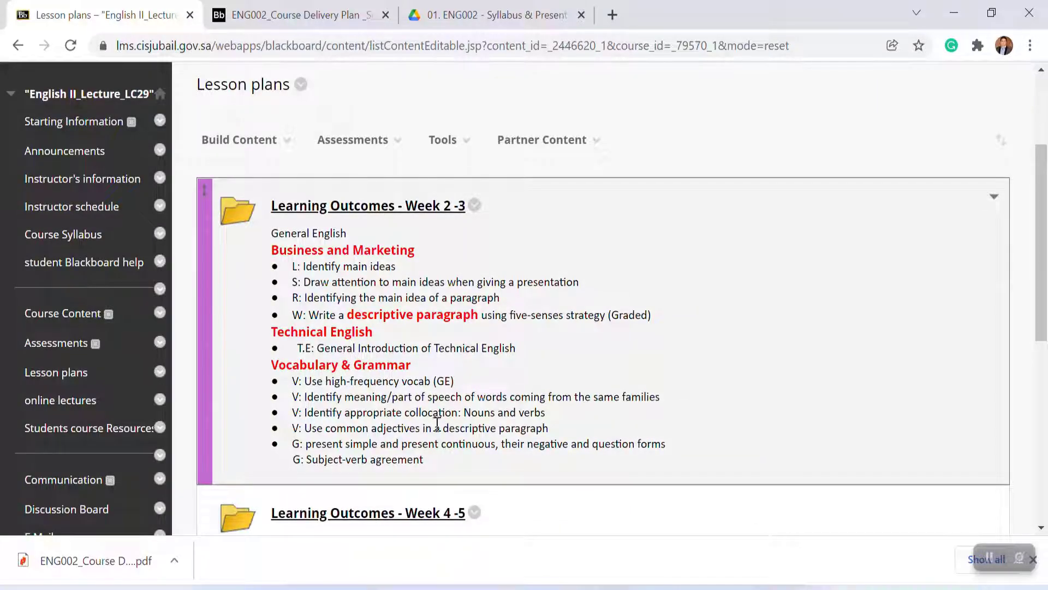
pyautogui.click(358, 207)
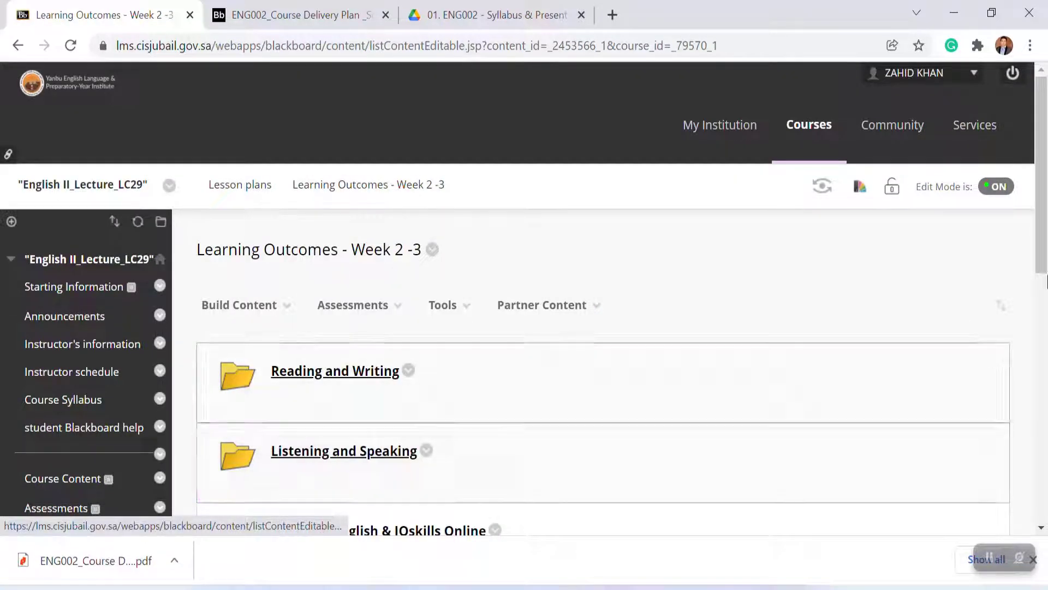
pyautogui.moveTo(1040, 230); pyautogui.dragTo(1039, 266)
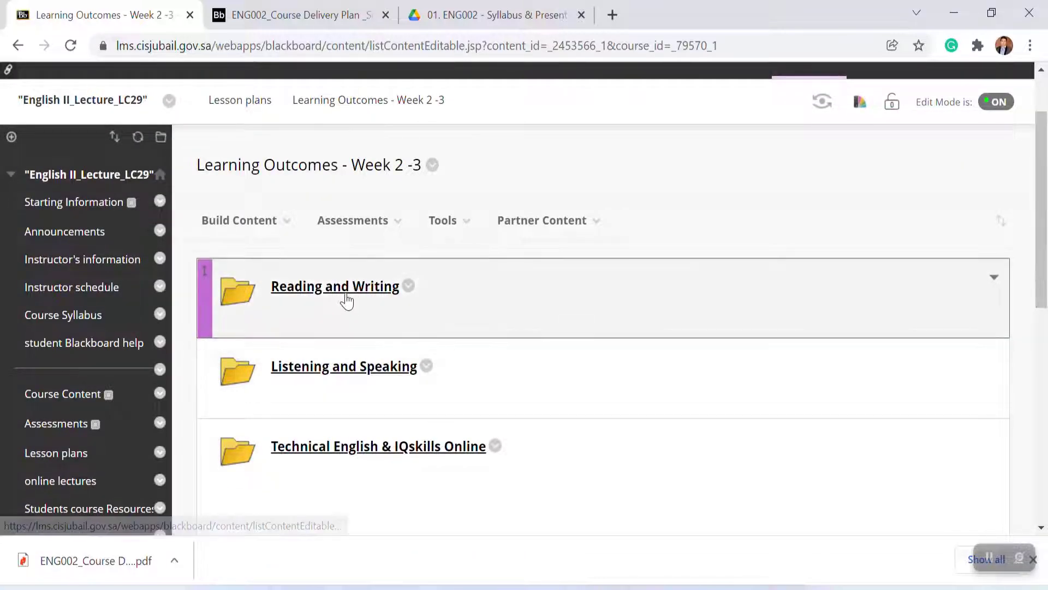
pyautogui.click(347, 287)
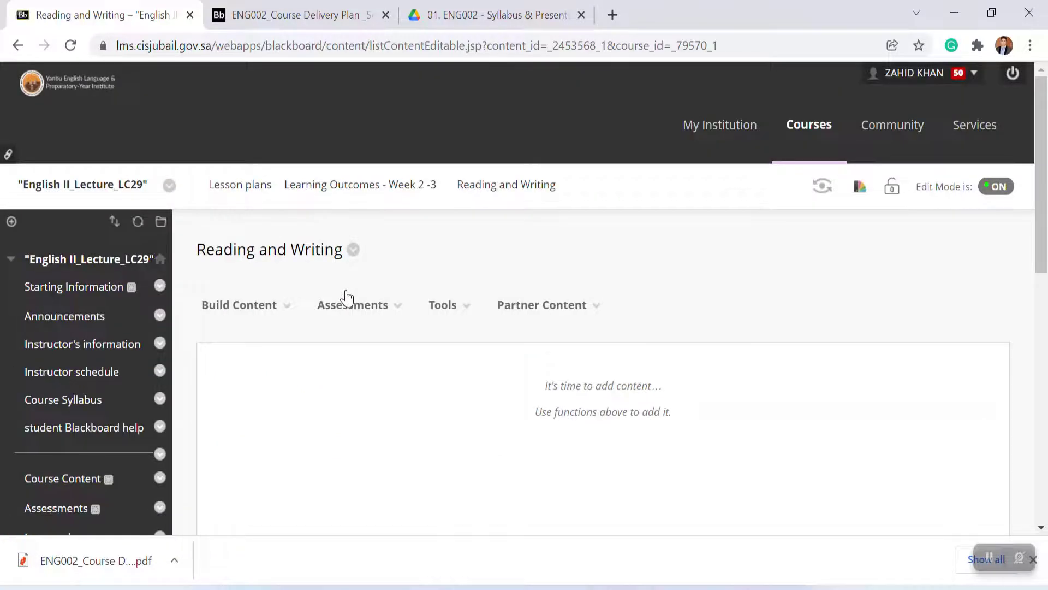
pyautogui.click(348, 299)
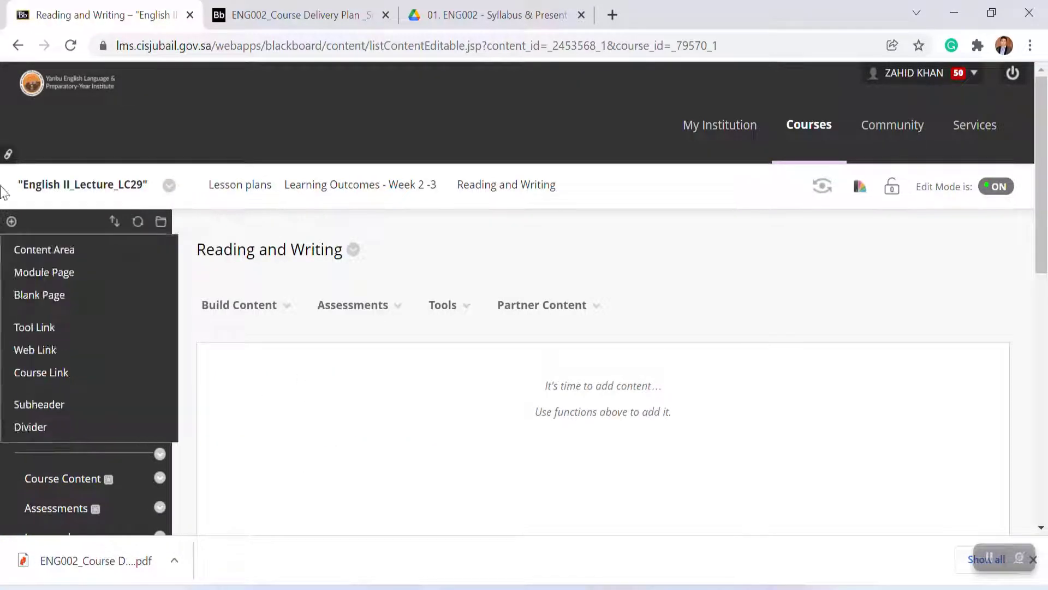
pyautogui.click(18, 46)
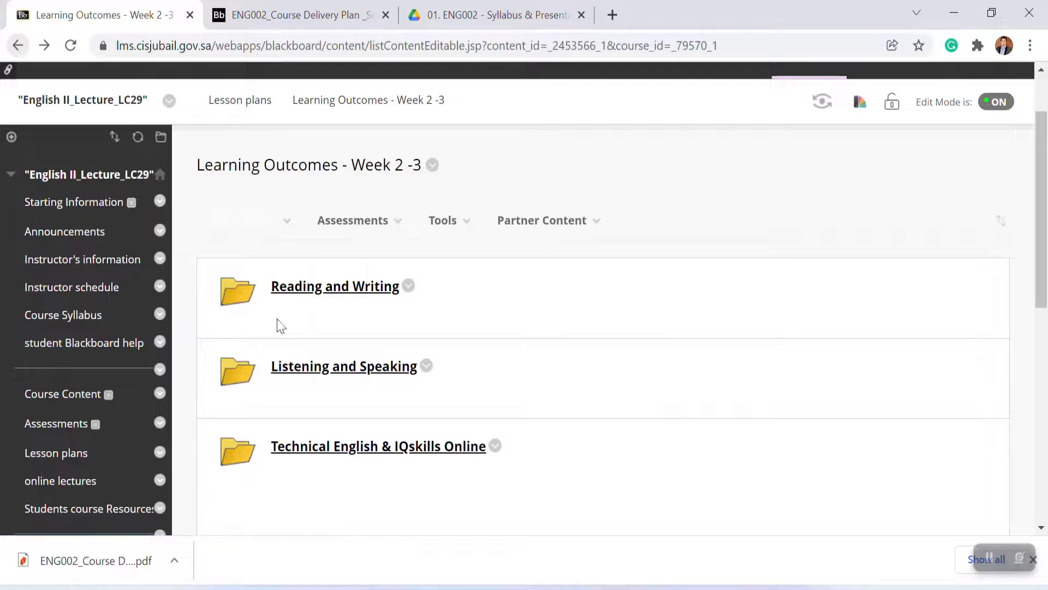
pyautogui.click(356, 373)
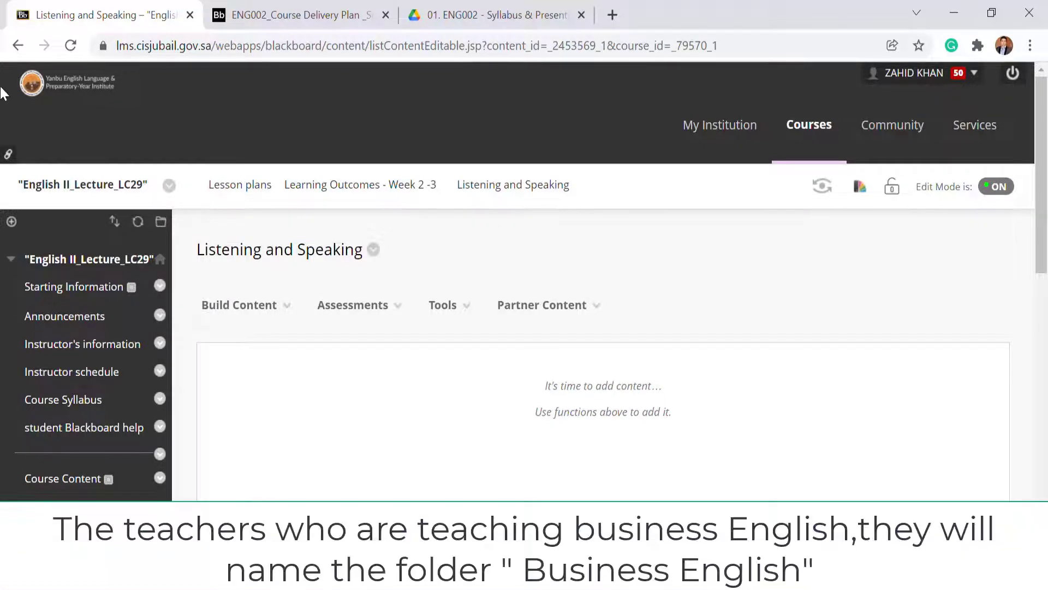
pyautogui.click(18, 46)
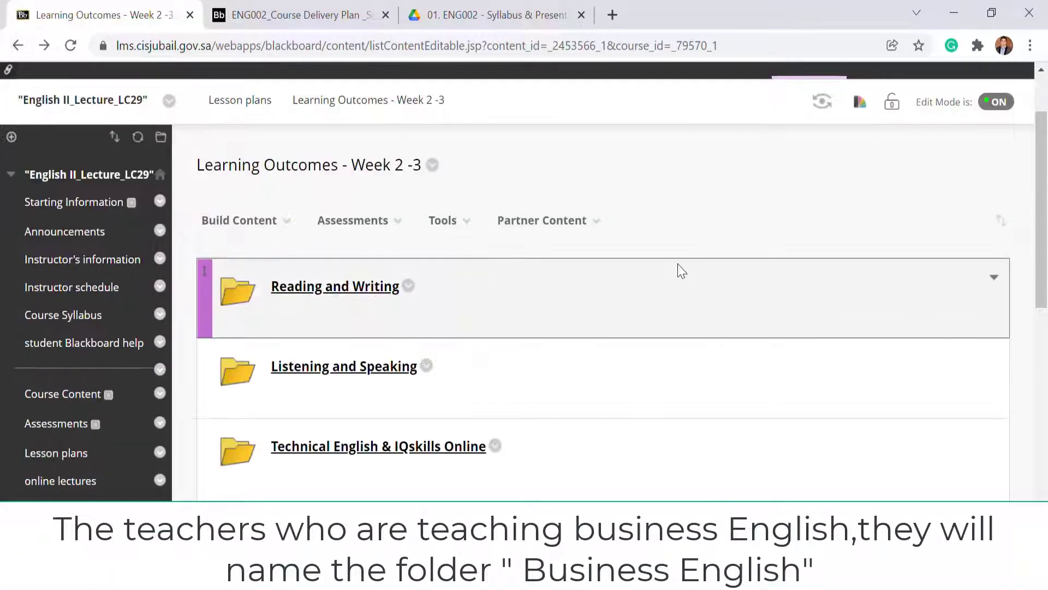
pyautogui.click(416, 453)
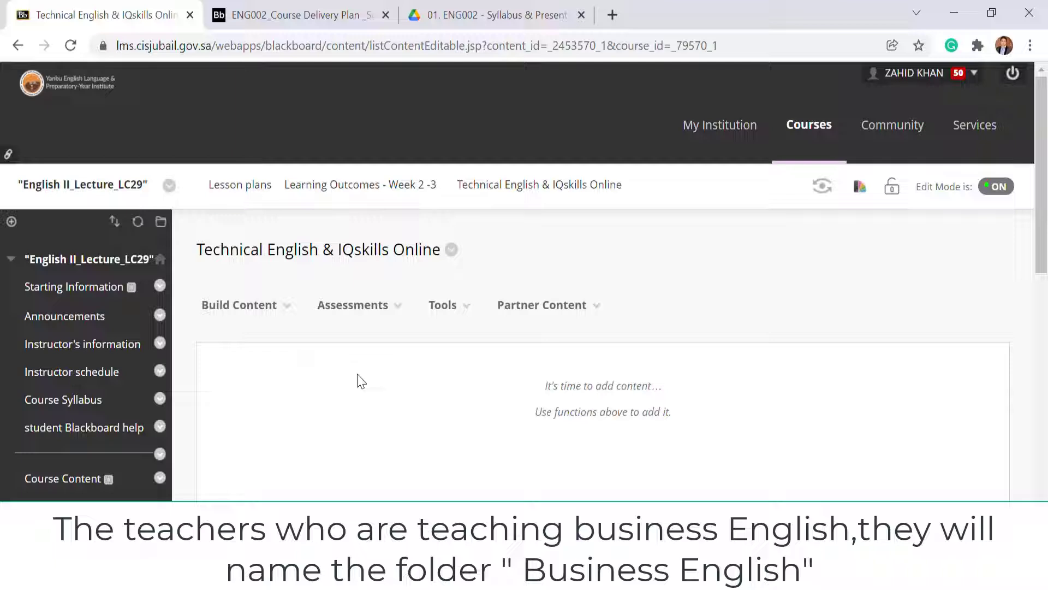
pyautogui.click(17, 46)
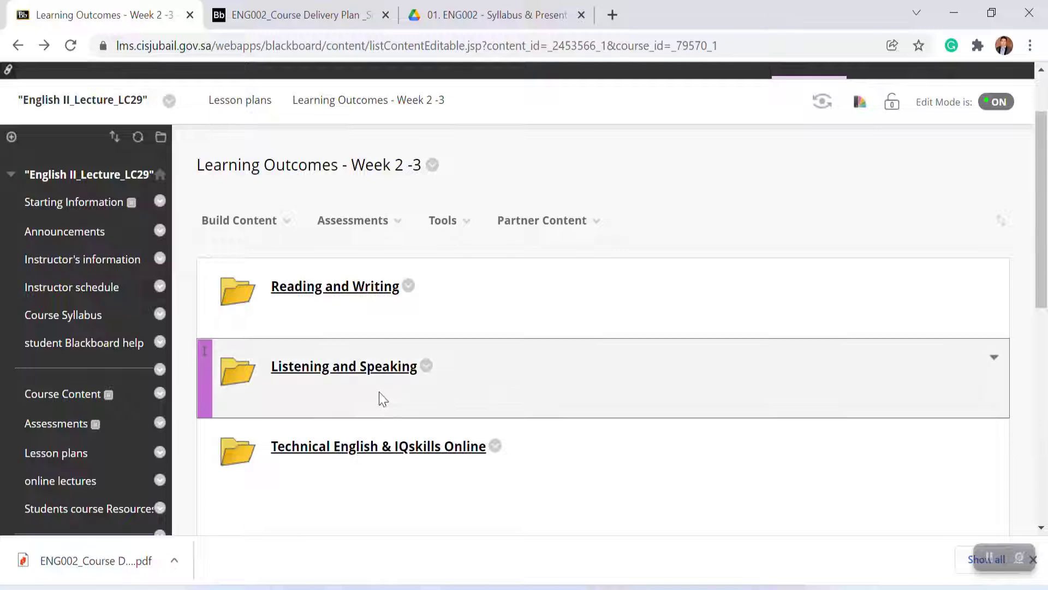
# Step: Preview Lesson plans as a student and open the Learning Outcomes - Week 2 -3 folder to check its subfolders
pyautogui.click(56, 454)
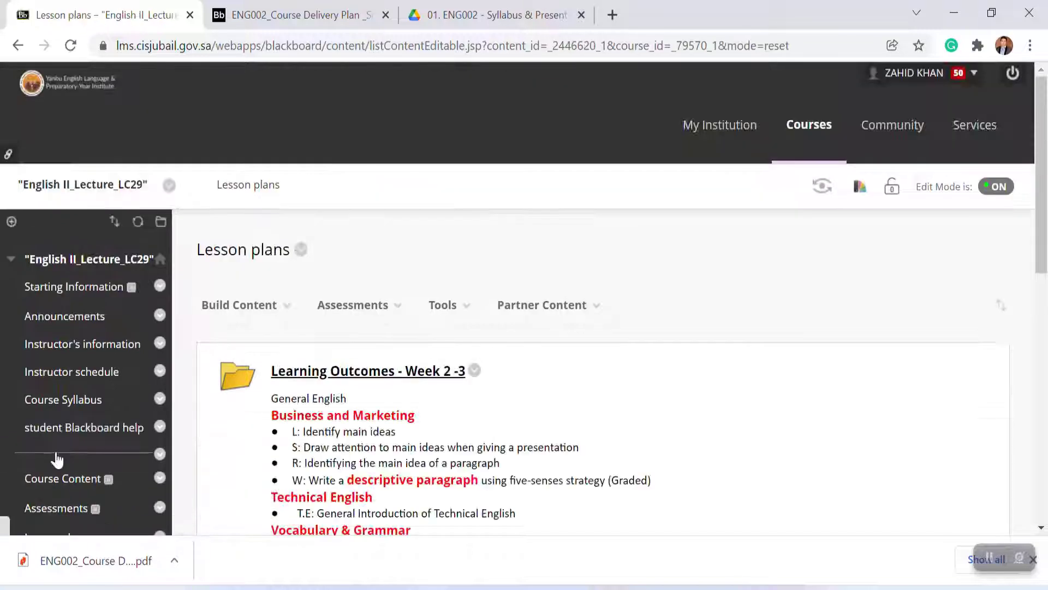
pyautogui.click(822, 189)
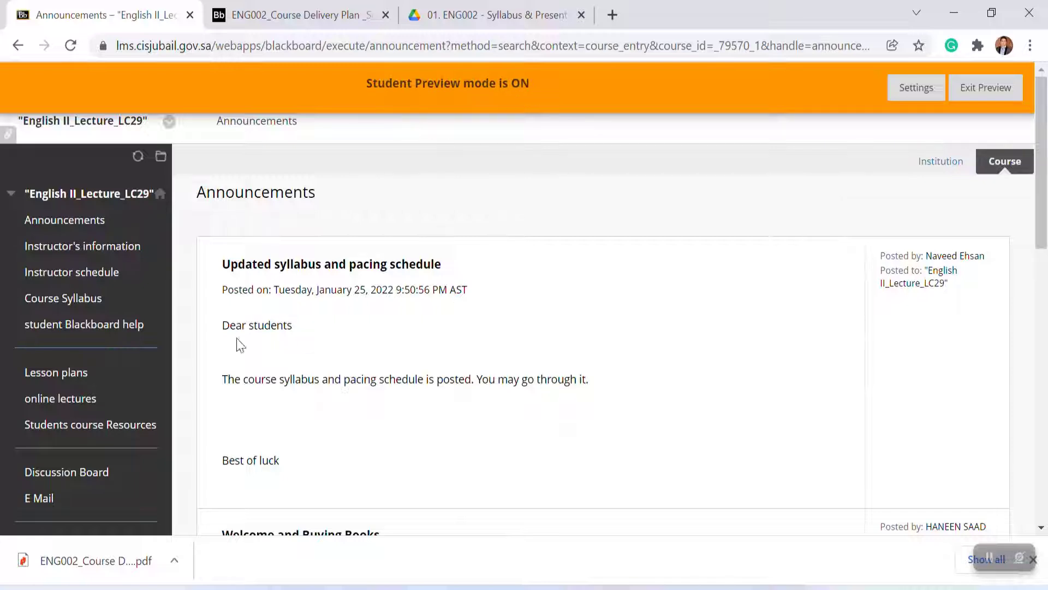
pyautogui.click(59, 376)
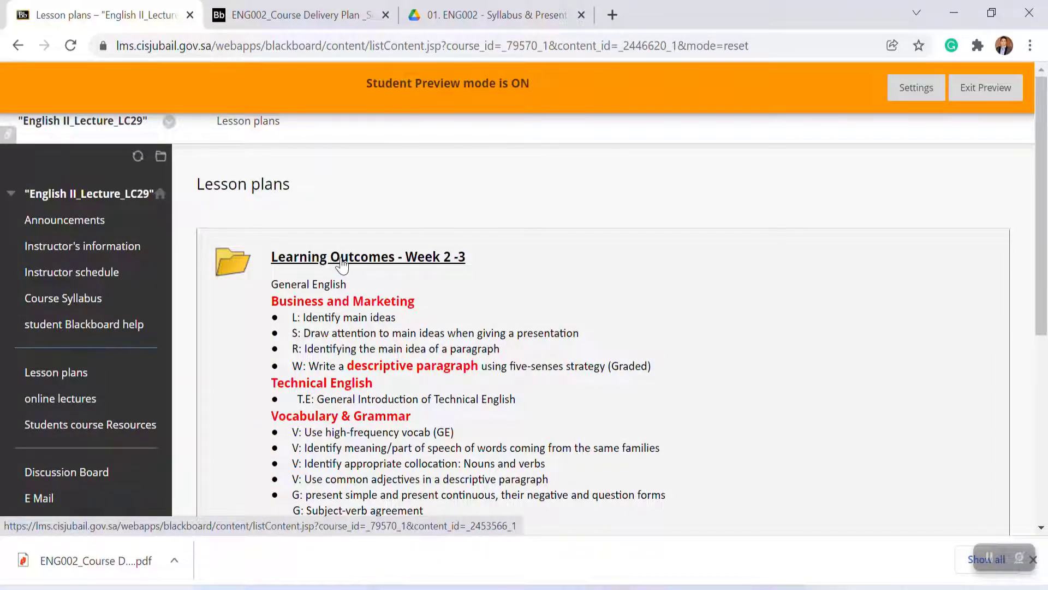
pyautogui.click(343, 266)
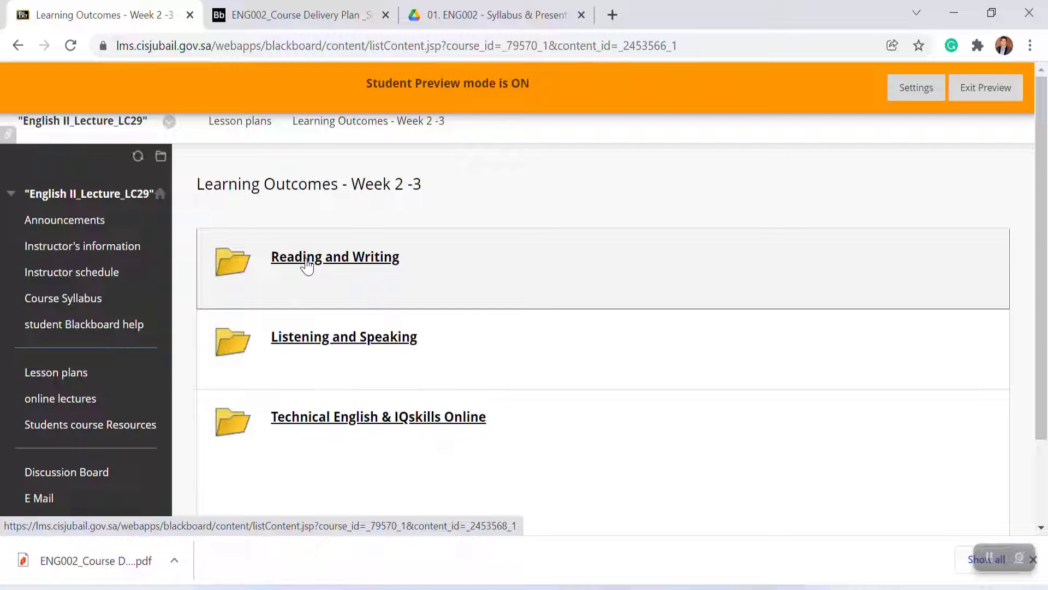
# Step: Exit student preview, choosing to delete the preview user and all data
pyautogui.click(980, 91)
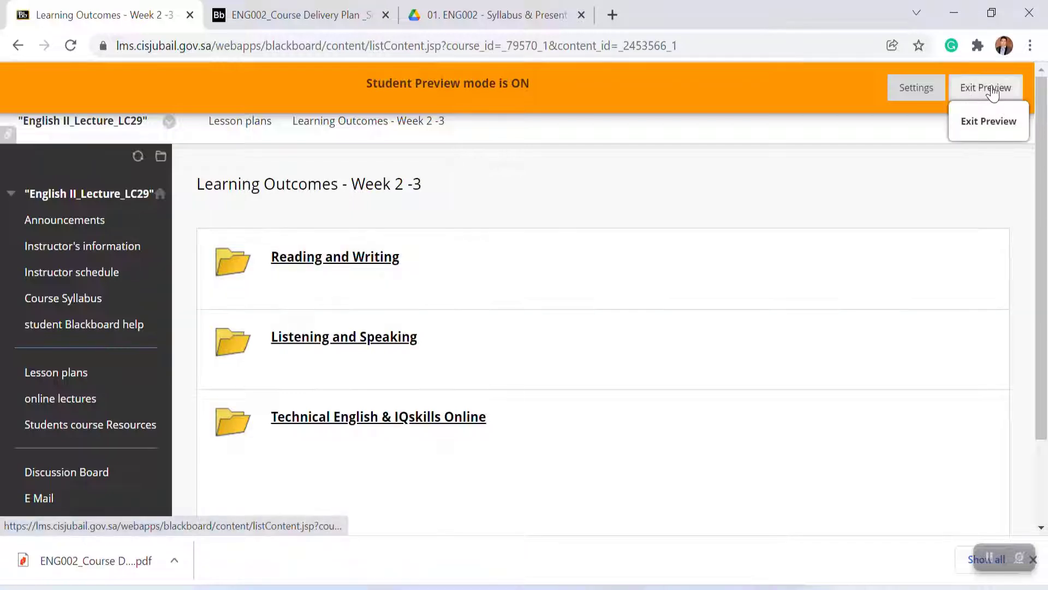
pyautogui.click(992, 87)
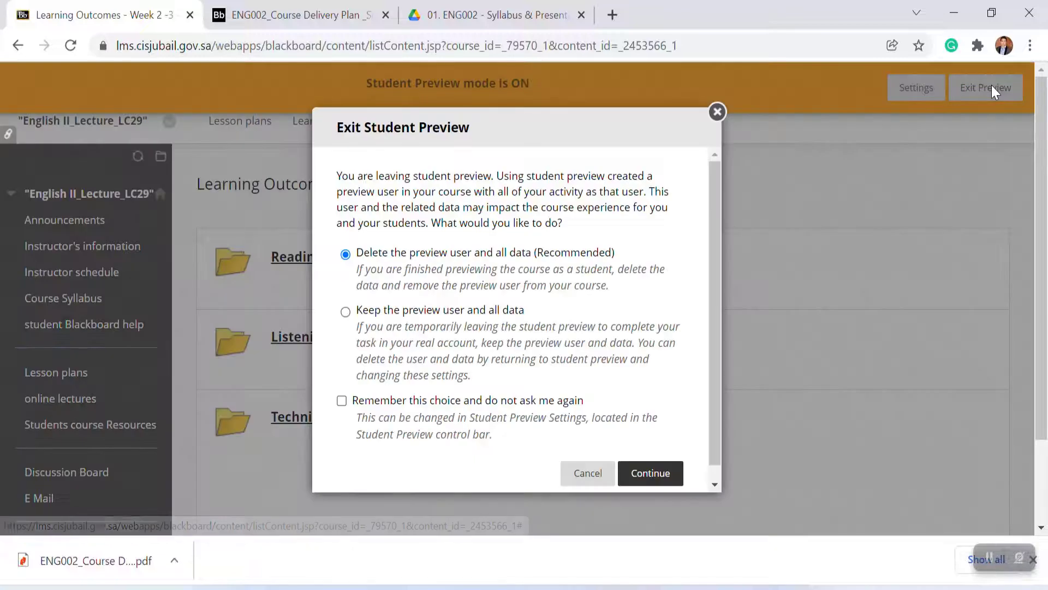
pyautogui.click(647, 473)
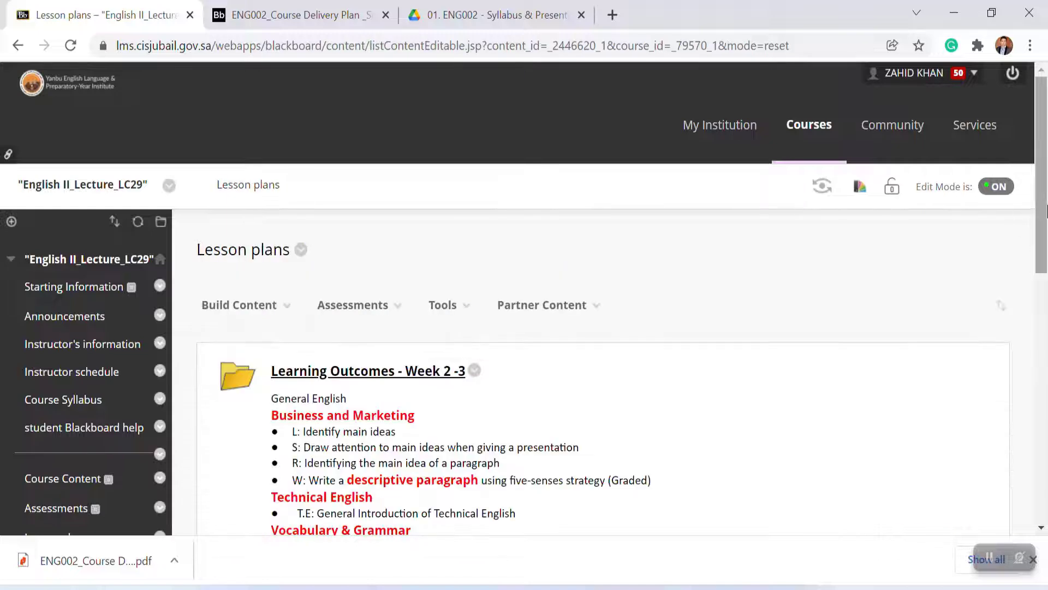
# Step: In the Week 2 -3 Reading and Writing subfolder, create an item named 'Unit 1 - Why does something become popular?'
pyautogui.moveTo(1041, 213); pyautogui.dragTo(1036, 255)
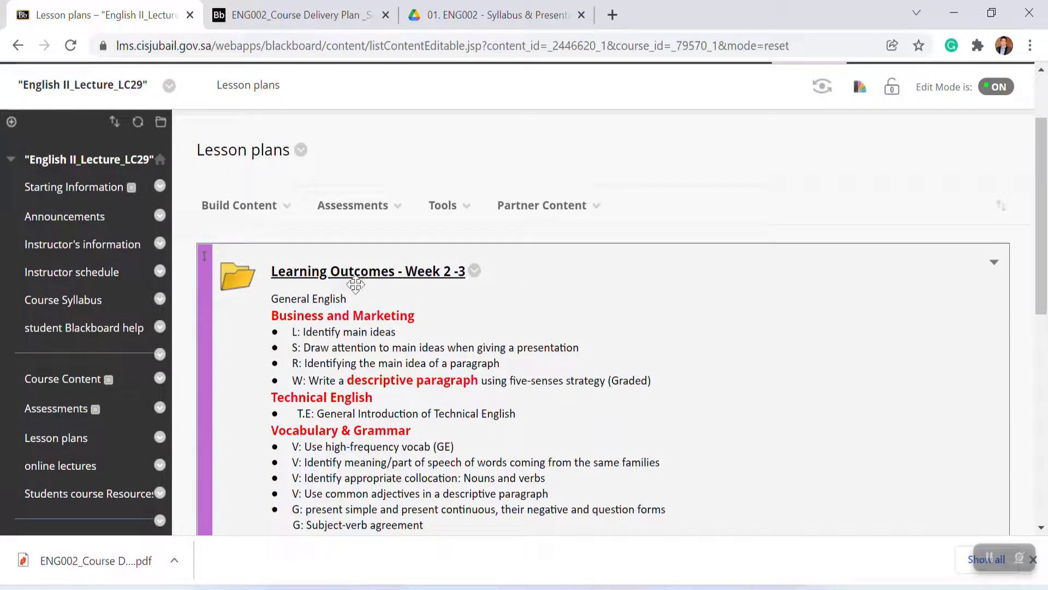
pyautogui.click(352, 273)
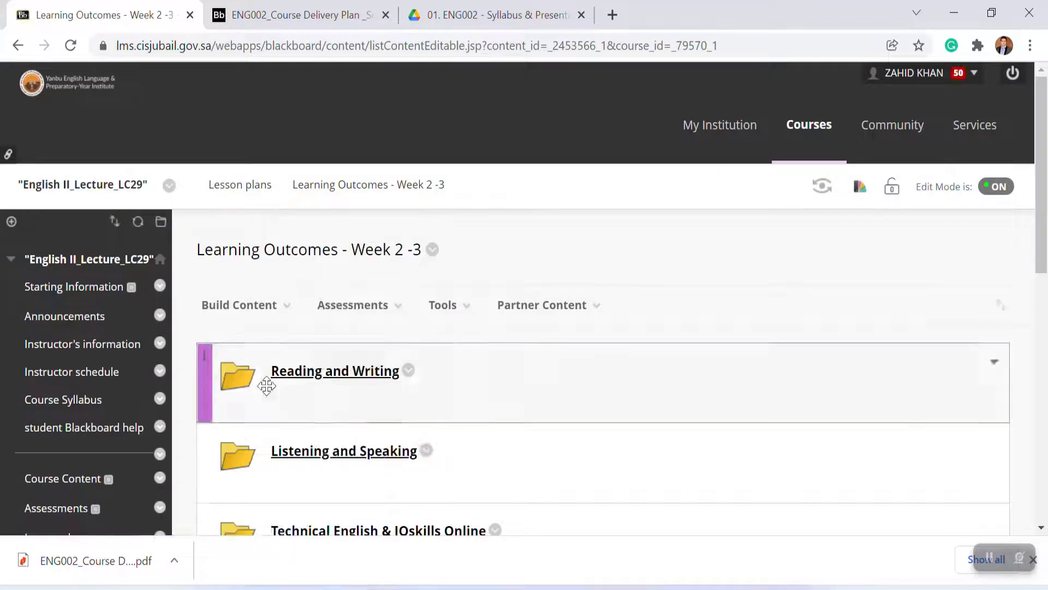
pyautogui.click(305, 377)
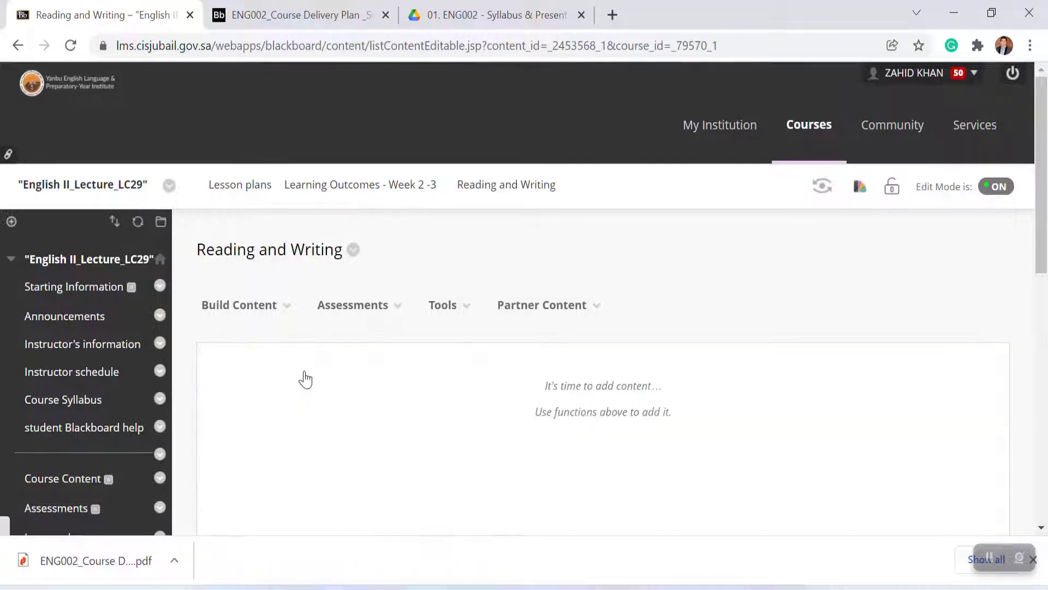
pyautogui.moveTo(269, 306)
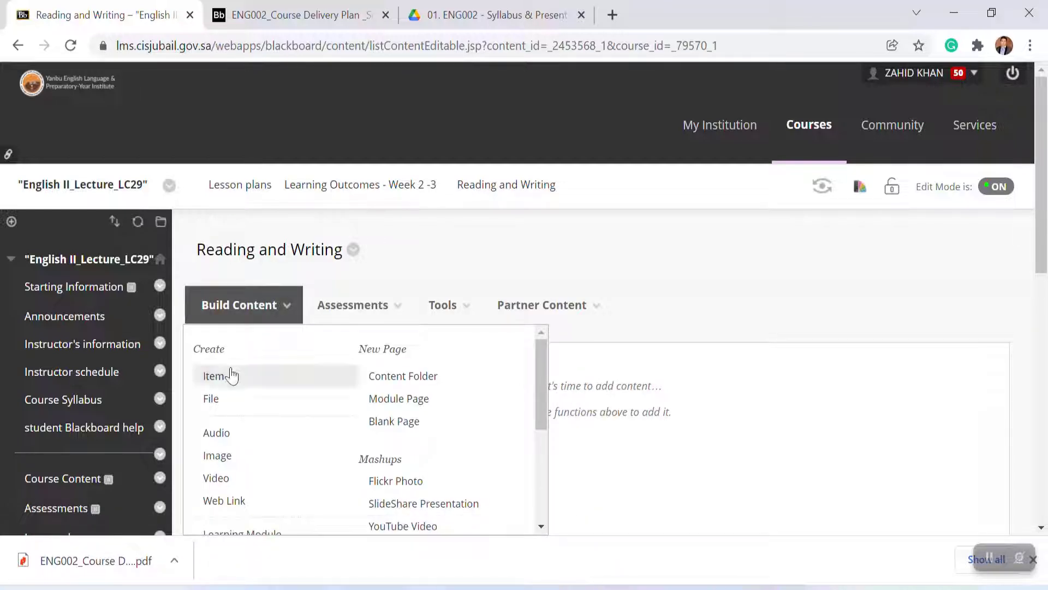
pyautogui.click(219, 380)
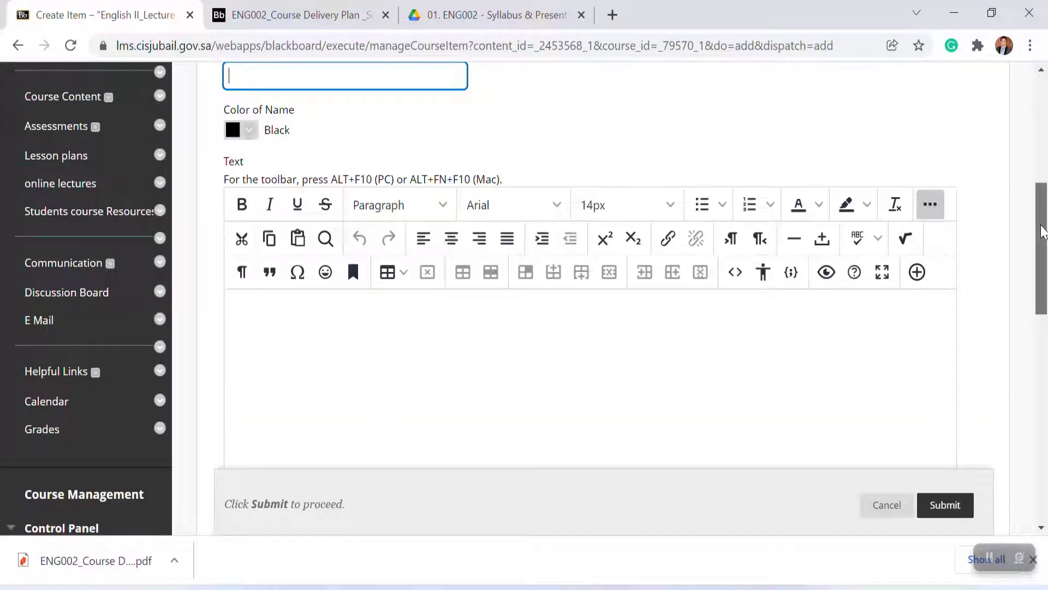
pyautogui.moveTo(1043, 232); pyautogui.dragTo(1041, 211)
pyautogui.write('Up')
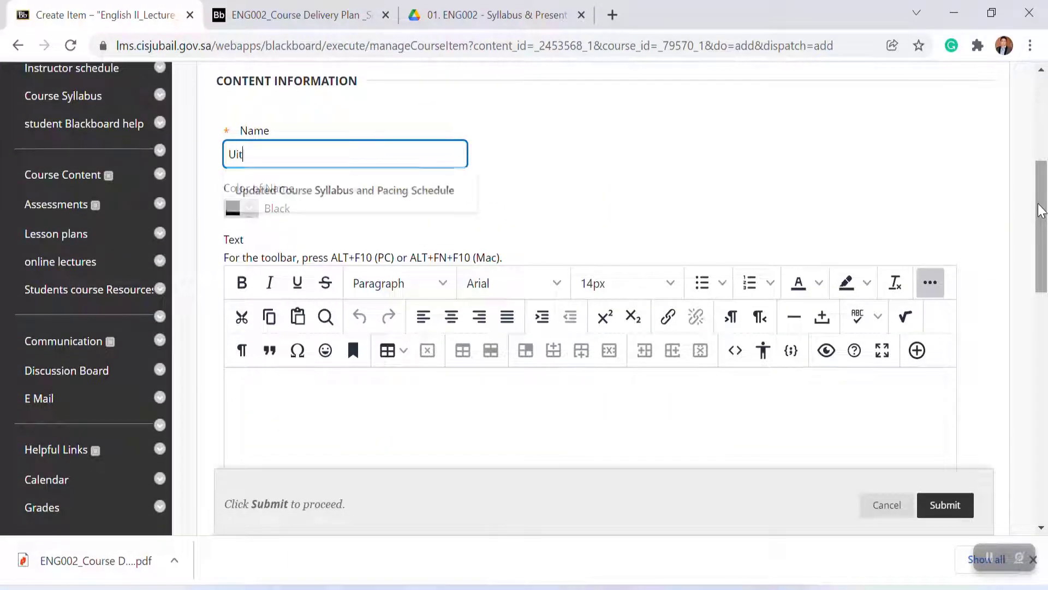
pyautogui.press('BackSpace')
pyautogui.write('nit 1 -')
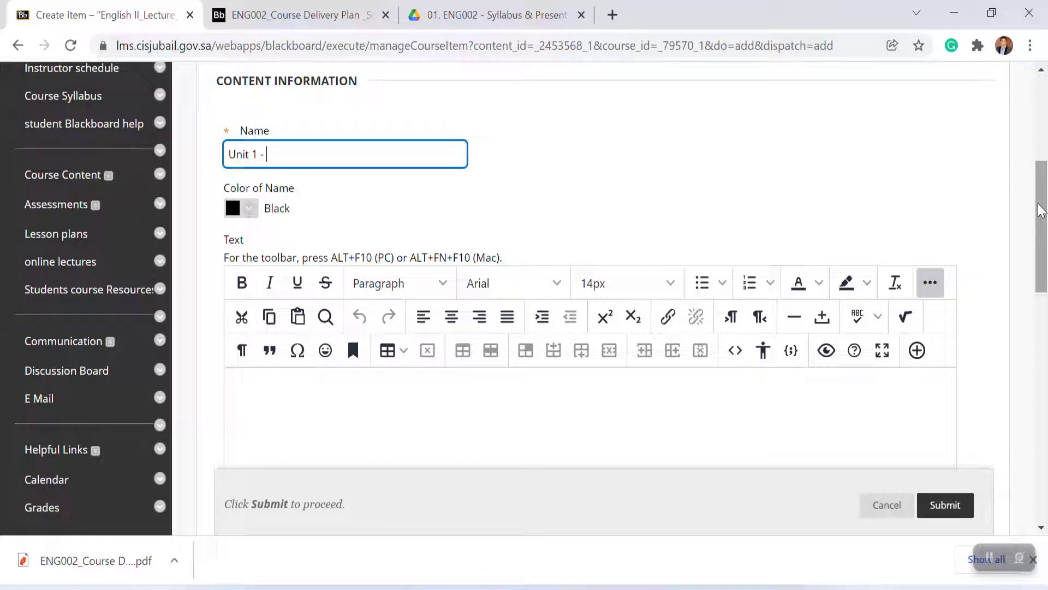
pyautogui.write(' Why does somet')
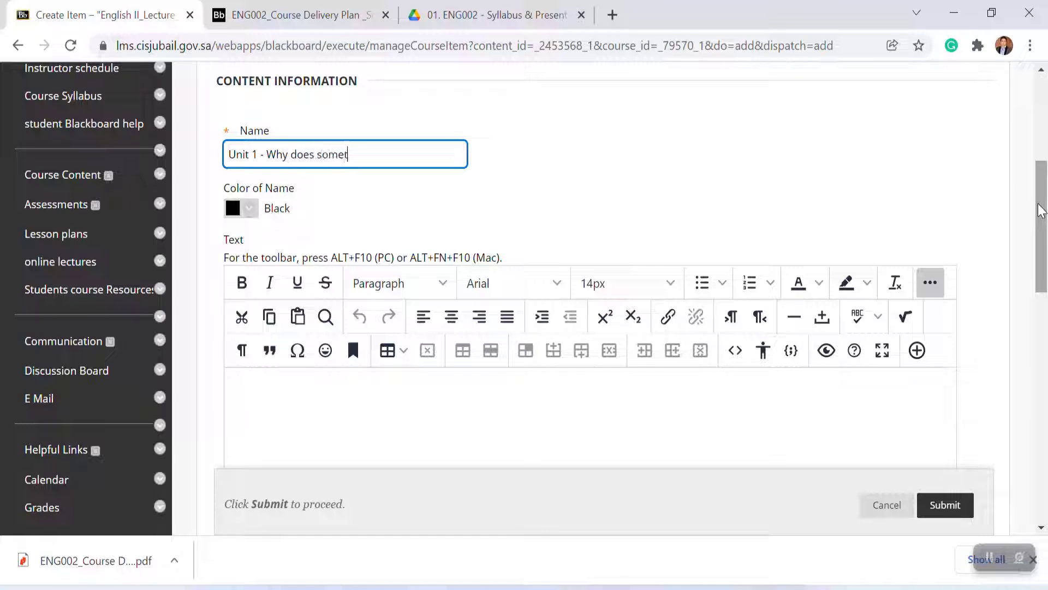
pyautogui.write('hing become popular?')
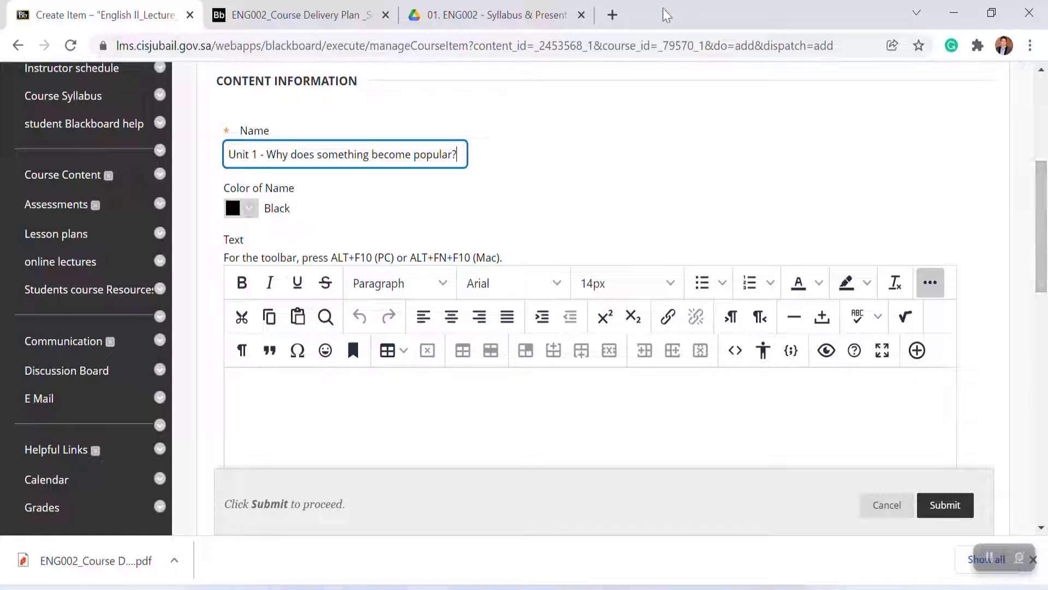
# Step: In a new tab, open the Unit 1 R & W presentation from the teacher's website and copy its URL
pyautogui.click(612, 15)
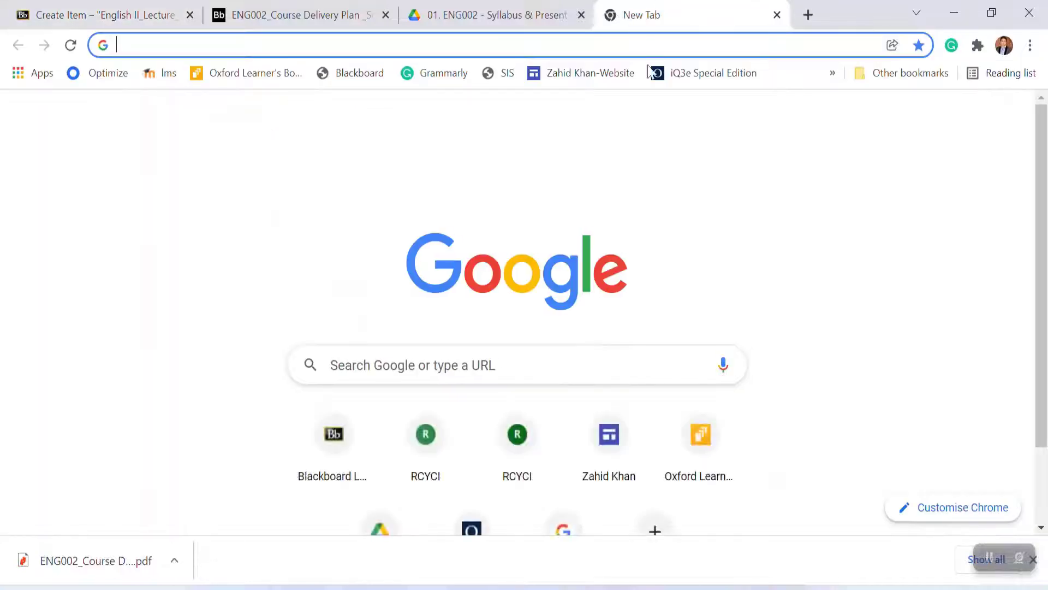
pyautogui.click(591, 74)
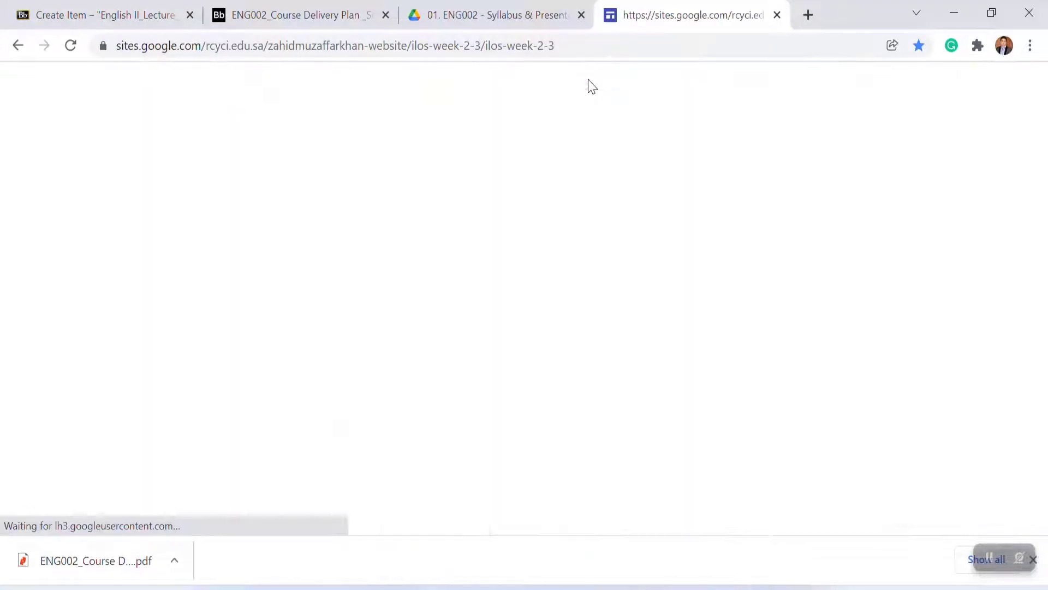
pyautogui.scroll(-8, 543, 228)
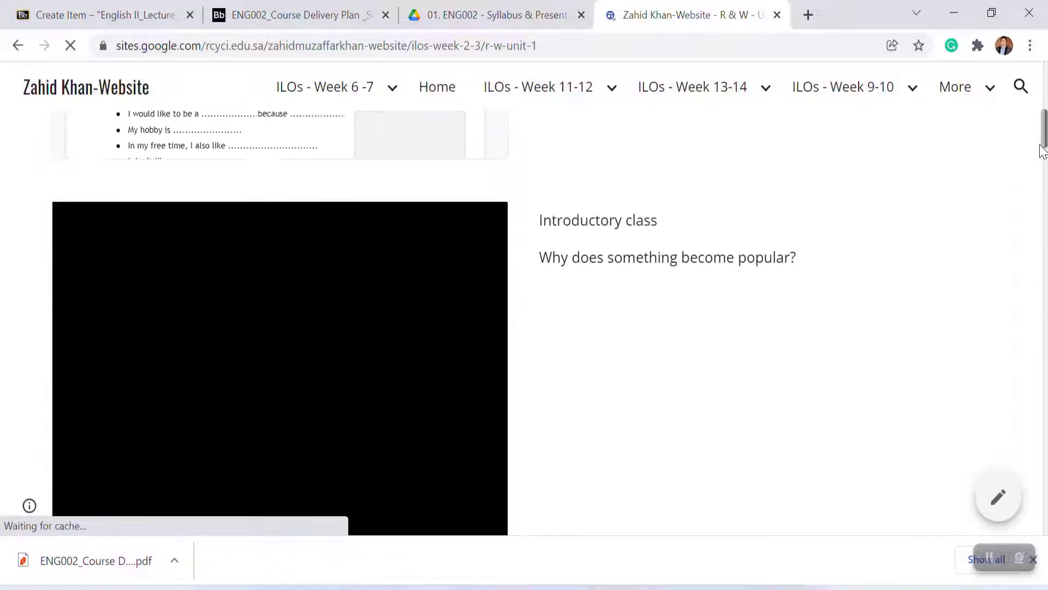
pyautogui.click(479, 212)
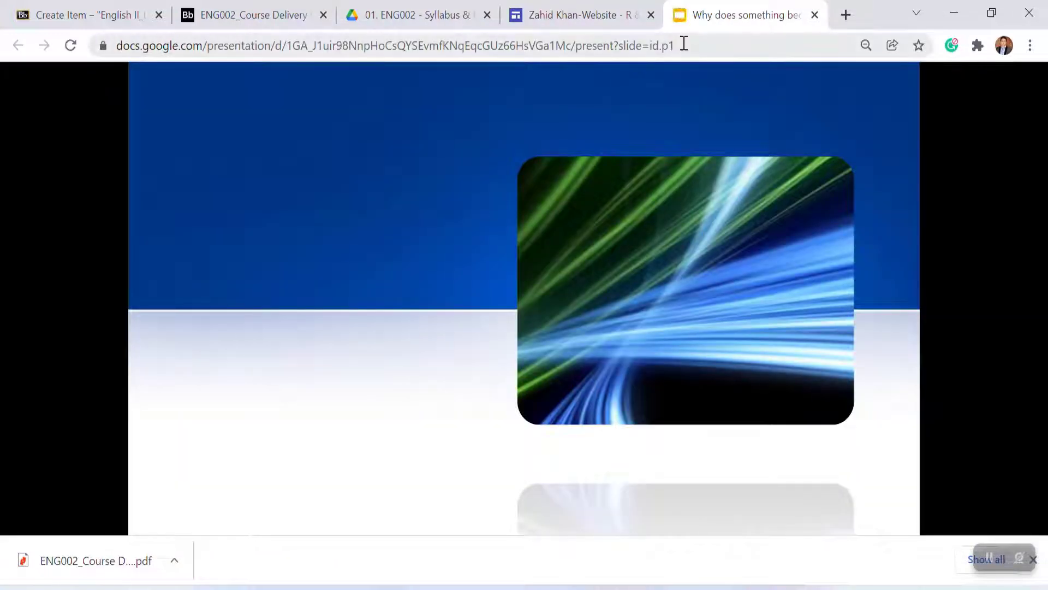
pyautogui.click(684, 45)
pyautogui.hotkey('ctrl', 'a')
pyautogui.hotkey('ctrl', 'c')
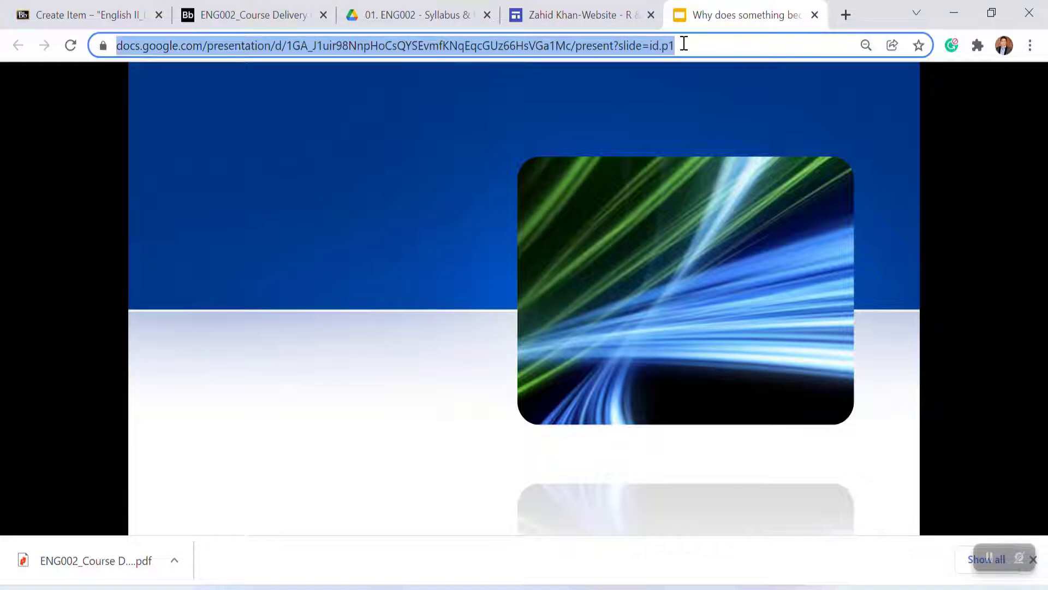
pyautogui.click(227, 12)
pyautogui.click(120, 14)
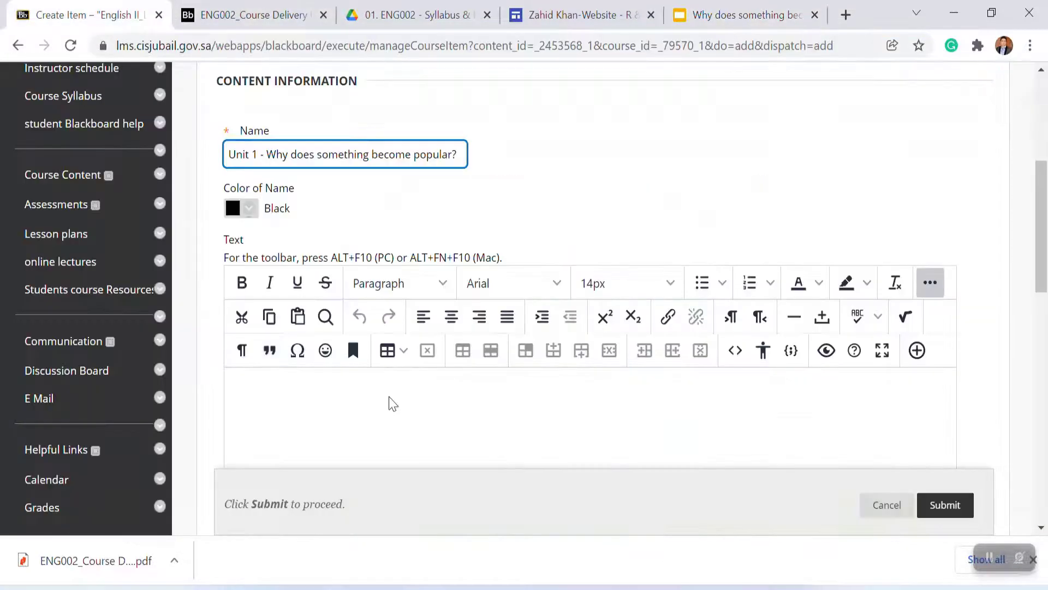
# Step: Insert a link with the copied presentation URL into the item's text
pyautogui.click(668, 318)
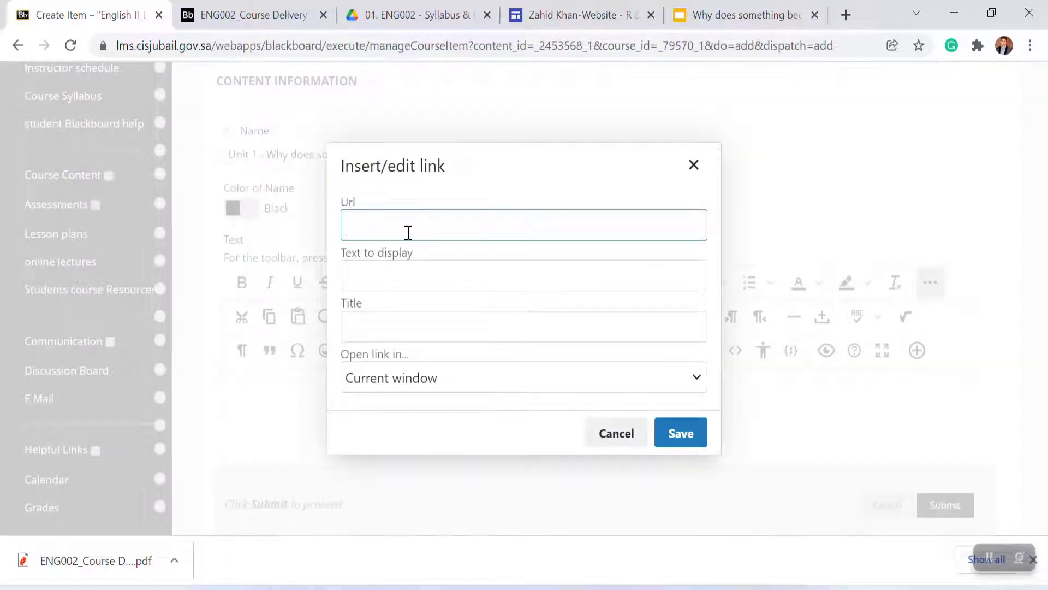
pyautogui.hotkey('ctrl', 'v')
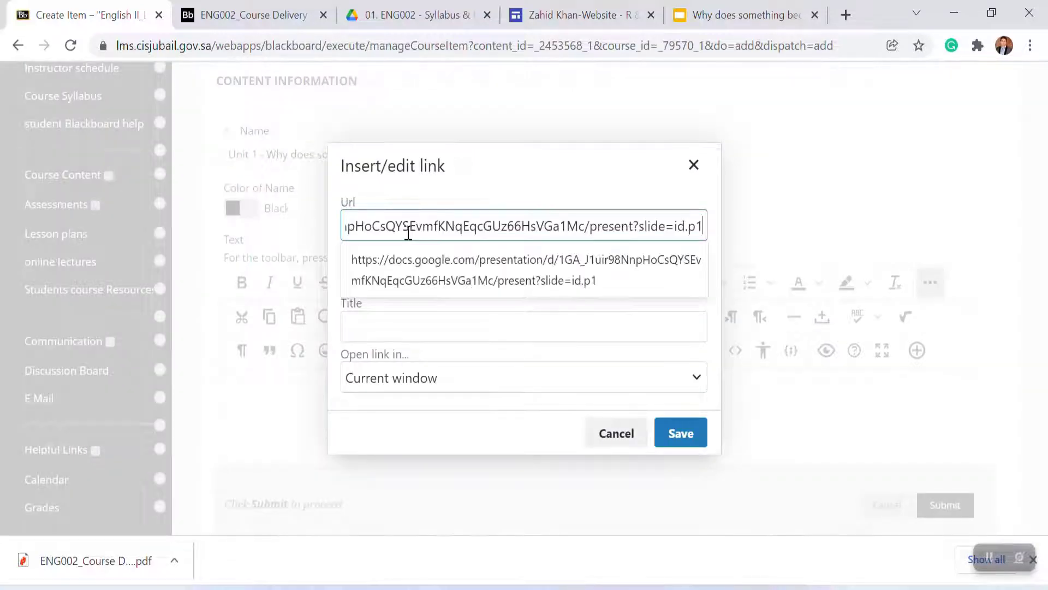
pyautogui.click(679, 445)
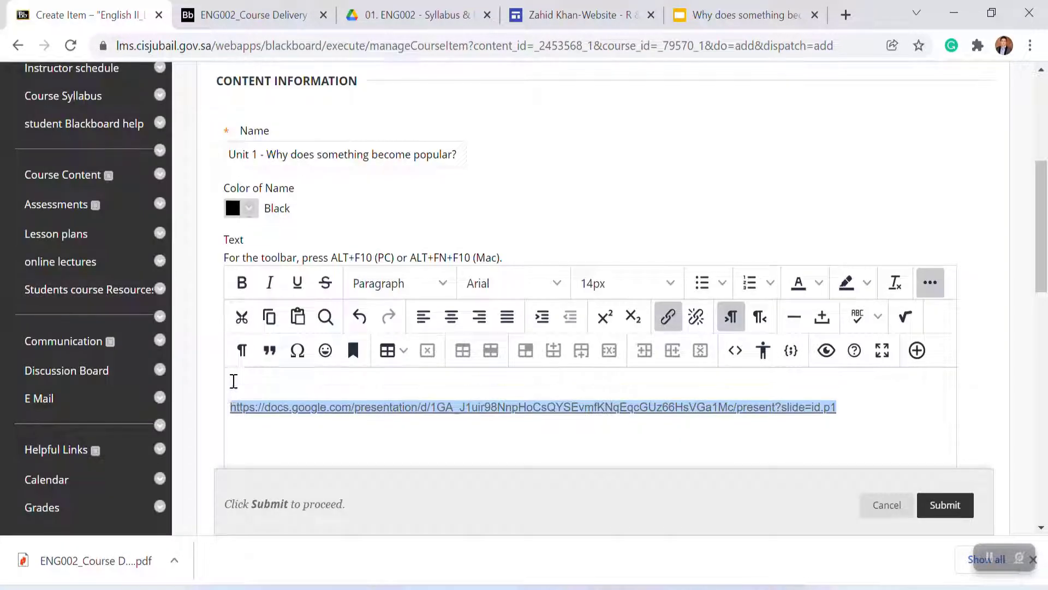
# Step: Add the text 'Please go through the slides. Click on the link below' above the link and submit the item
pyautogui.click(234, 381)
pyautogui.write('Plea')
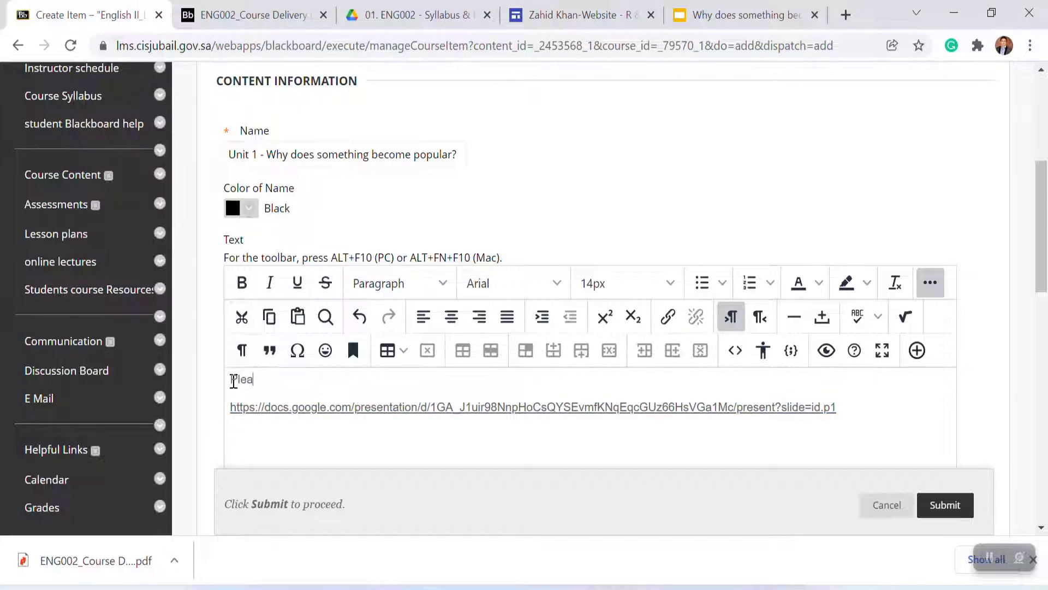
pyautogui.write('se go thrugh')
pyautogui.press('BackSpace')
pyautogui.press('BackSpace')
pyautogui.press('BackSpace')
pyautogui.write('ough the ')
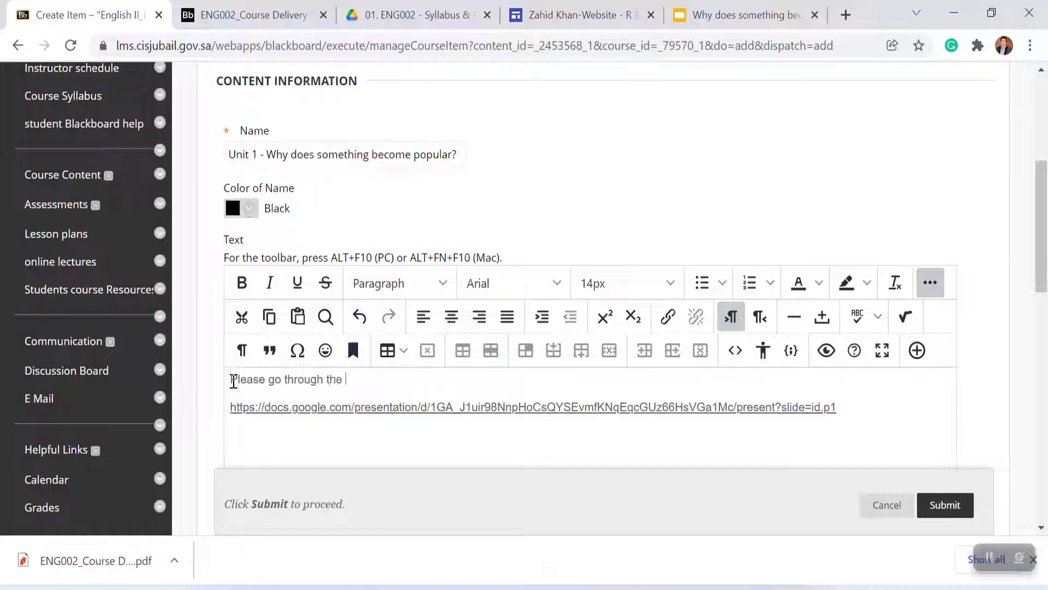
pyautogui.write('slides nd')
pyautogui.press('BackSpace')
pyautogui.write('a')
pyautogui.press('BackSpace')
pyautogui.press('BackSpace')
pyautogui.write('. Click on the link ')
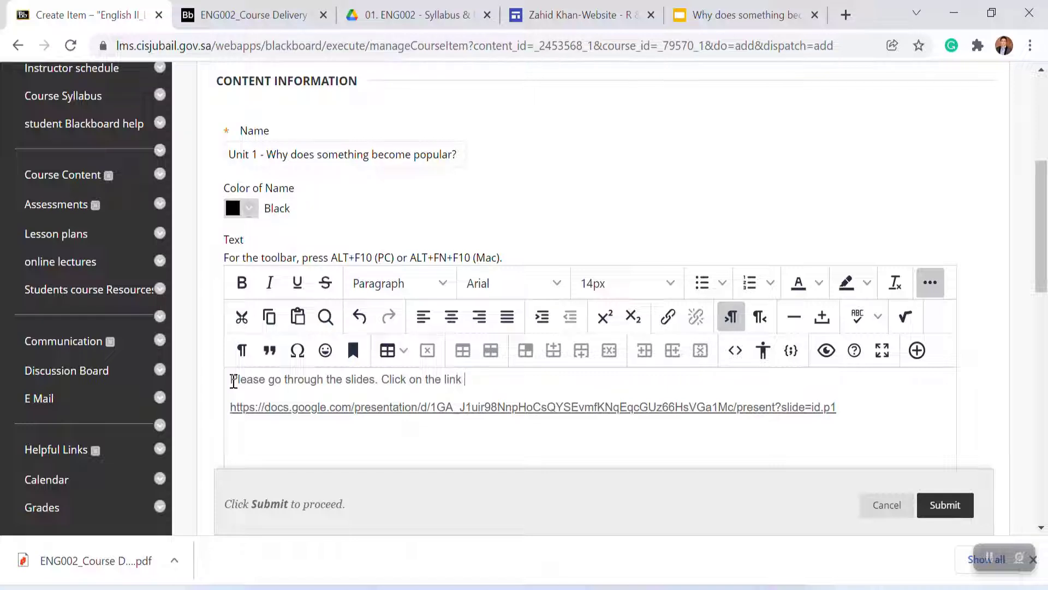
pyautogui.write('below')
pyautogui.click(944, 512)
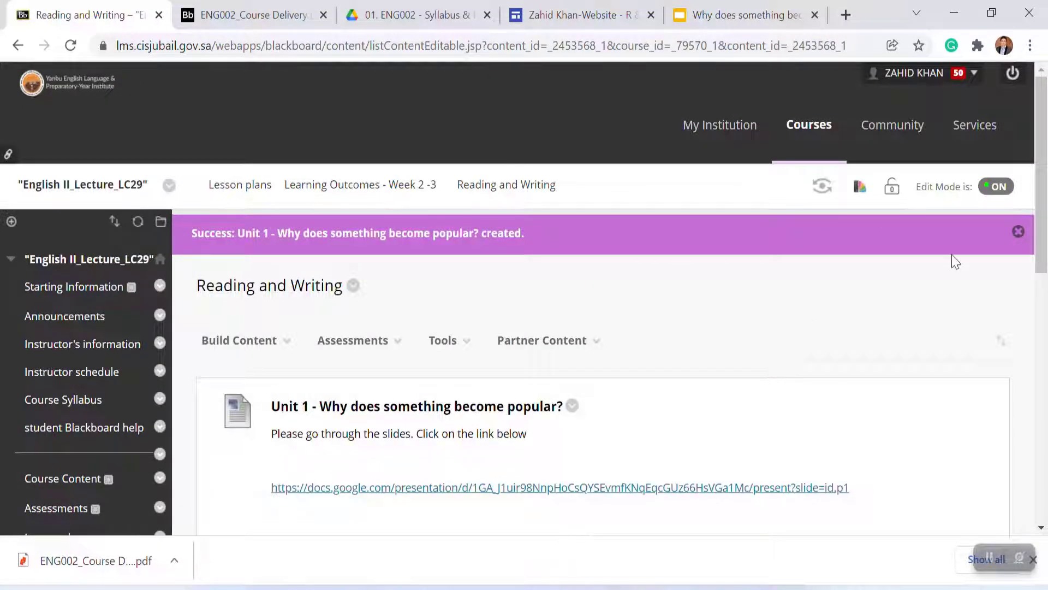
# Step: Open the new item's link and page through the presentation slides to check it
pyautogui.click(470, 493)
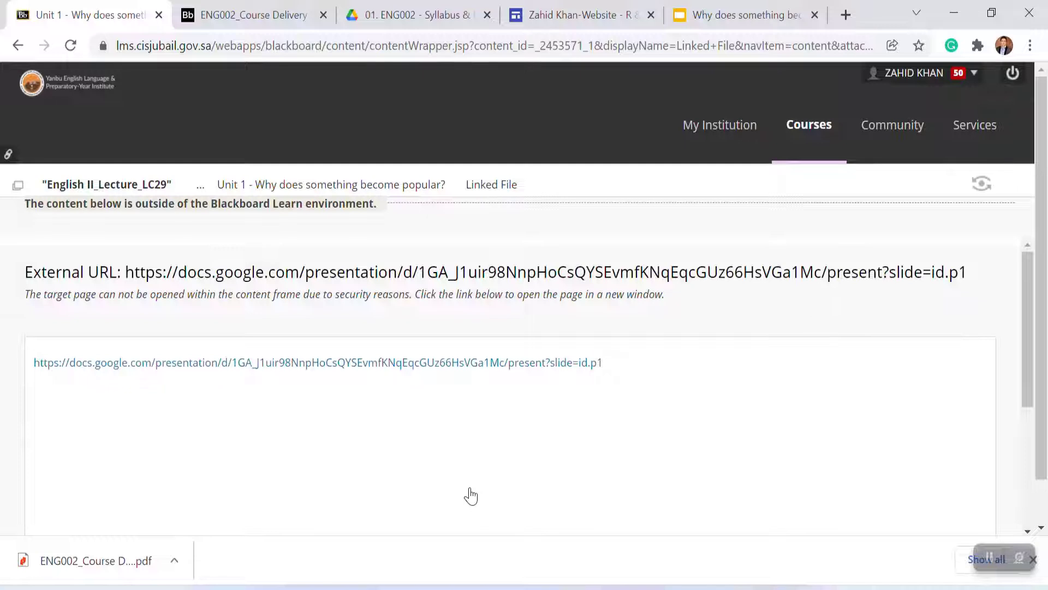
pyautogui.click(406, 363)
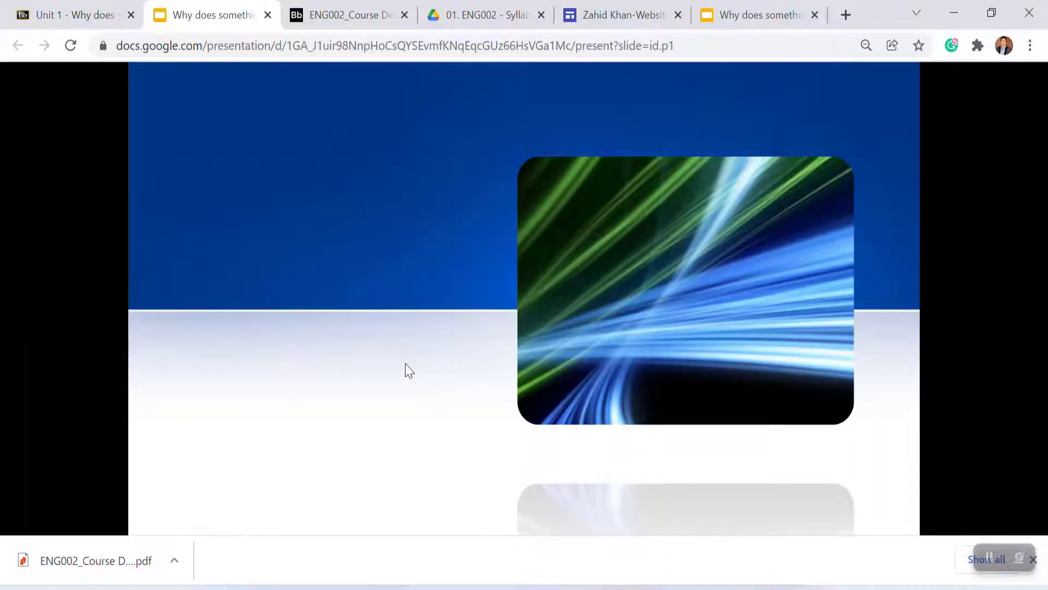
pyautogui.click(453, 363)
pyautogui.click(453, 363)
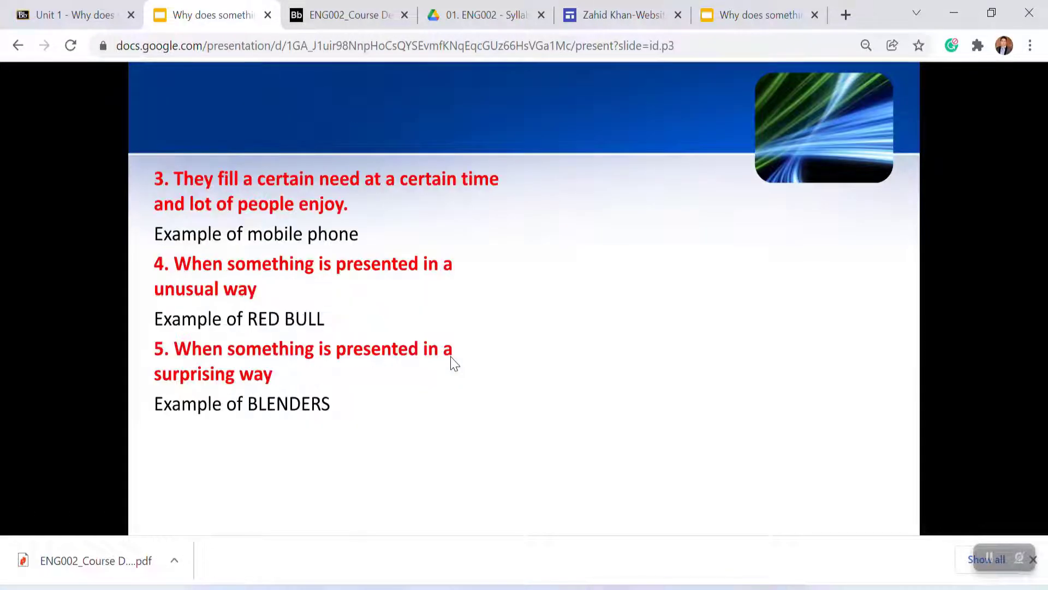
pyautogui.click(453, 363)
pyautogui.press('Left')
pyautogui.press('Left')
pyautogui.press('Left')
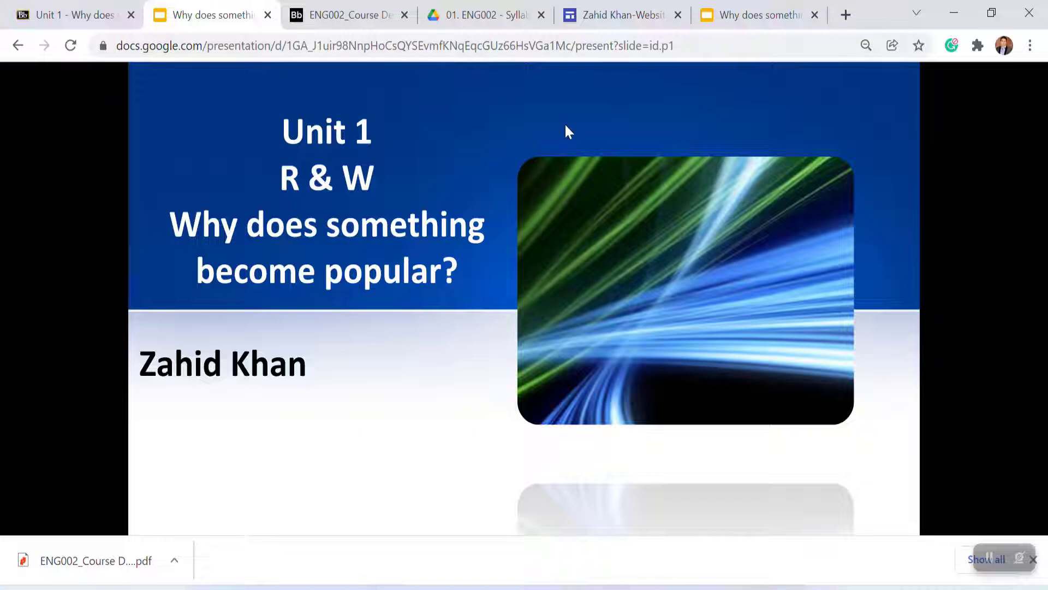
# Step: On the teacher's website, open the Unit 1 R & W Vocabulary (1) presentation in a new window and copy its URL
pyautogui.click(604, 27)
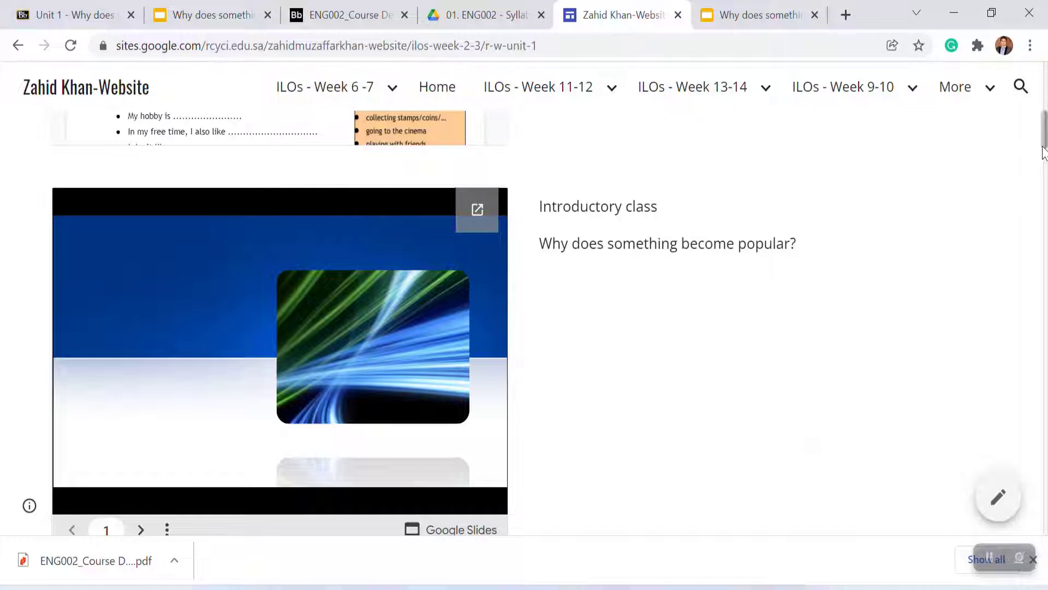
pyautogui.scroll(-8, 680, 241)
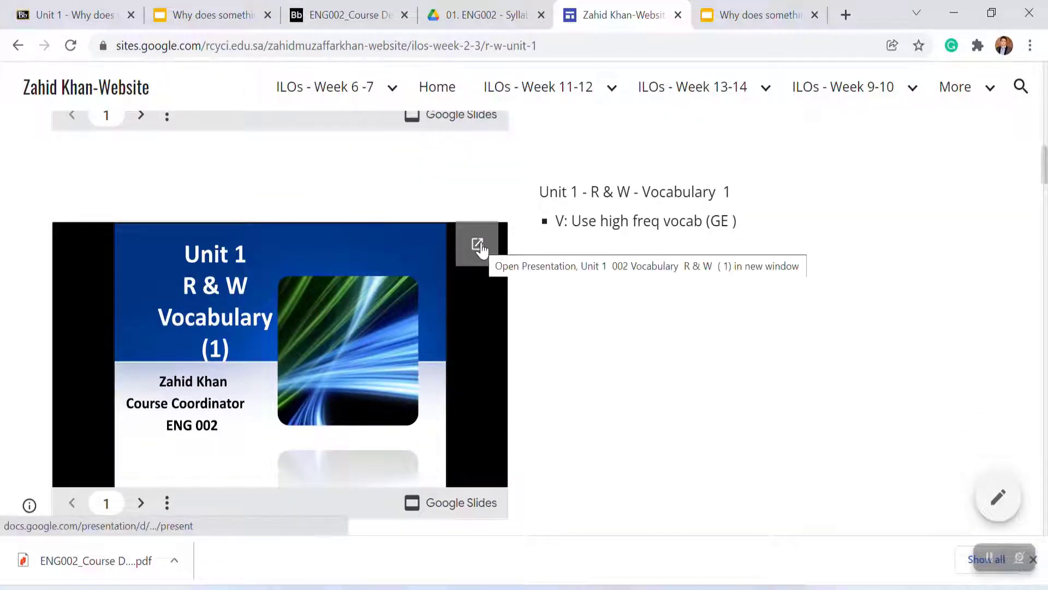
pyautogui.click(478, 245)
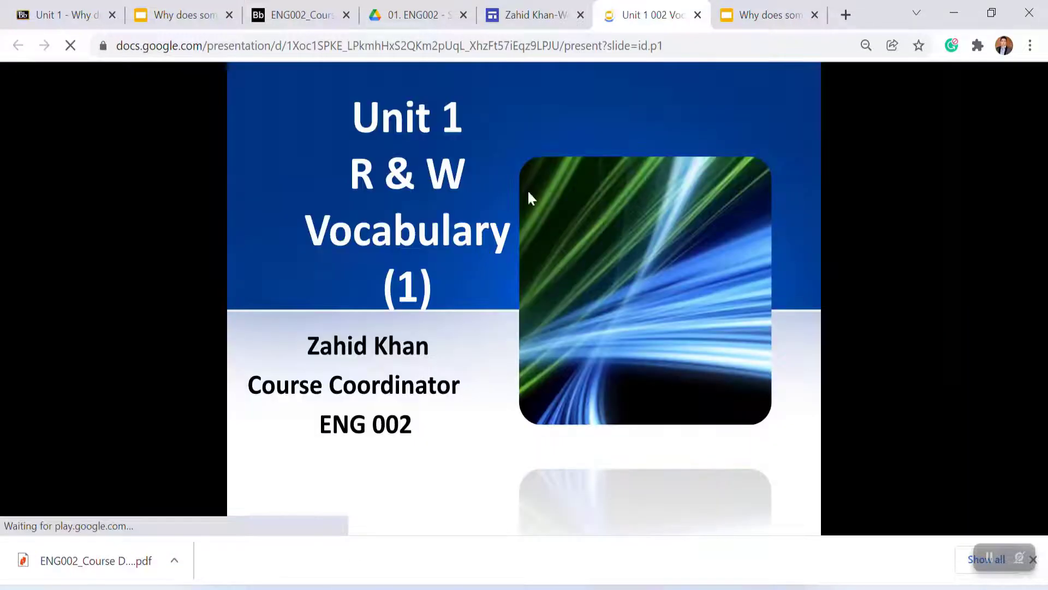
pyautogui.click(672, 47)
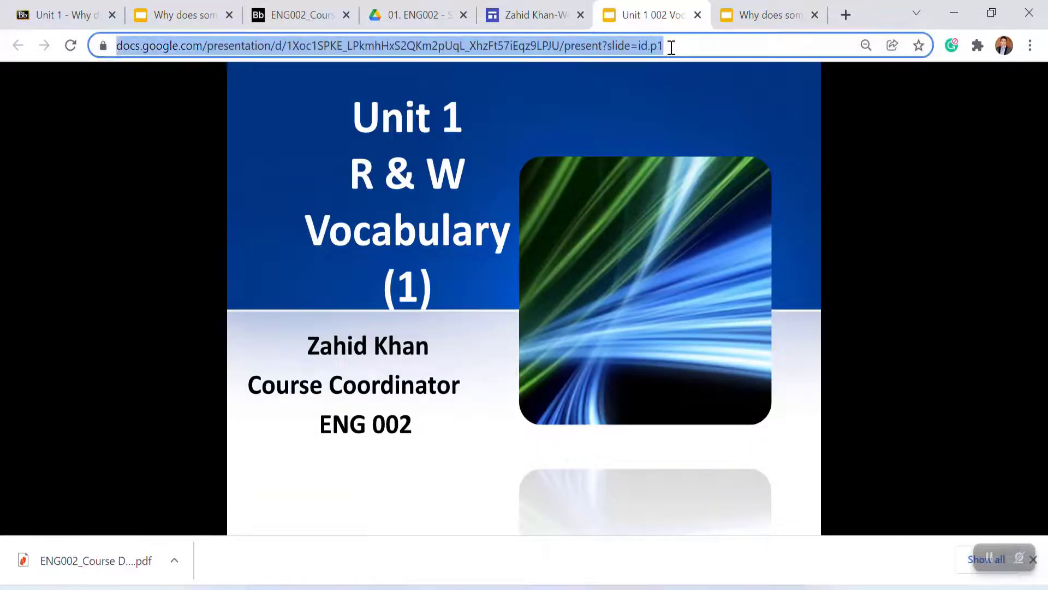
# Step: Back in the Reading and Writing folder, start a new web link and name it 'Unit 1 - R & W - Vocabulary 1'
pyautogui.click(70, 20)
pyautogui.click(18, 45)
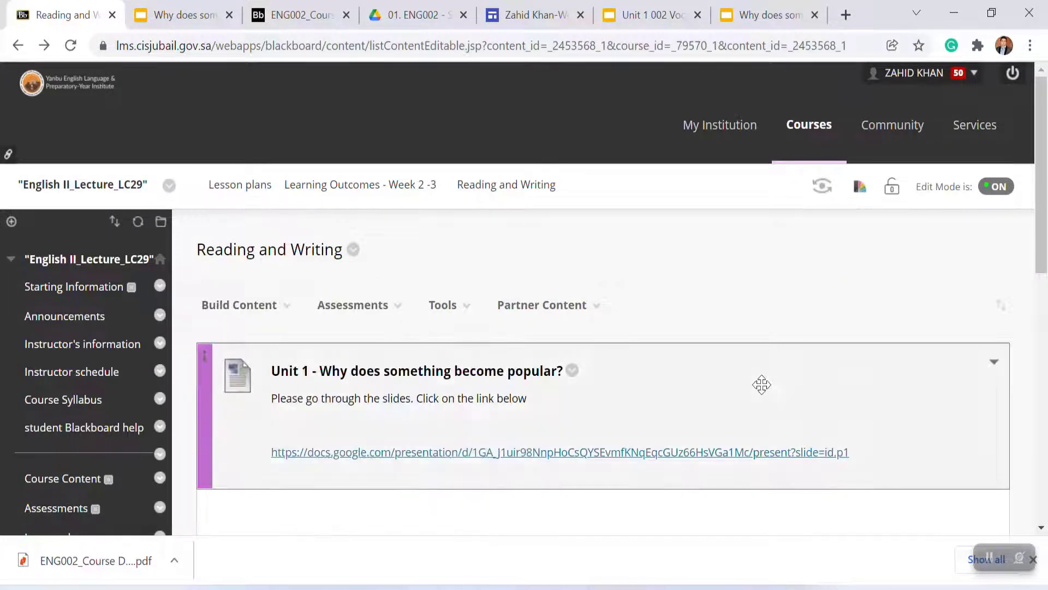
pyautogui.moveTo(271, 315)
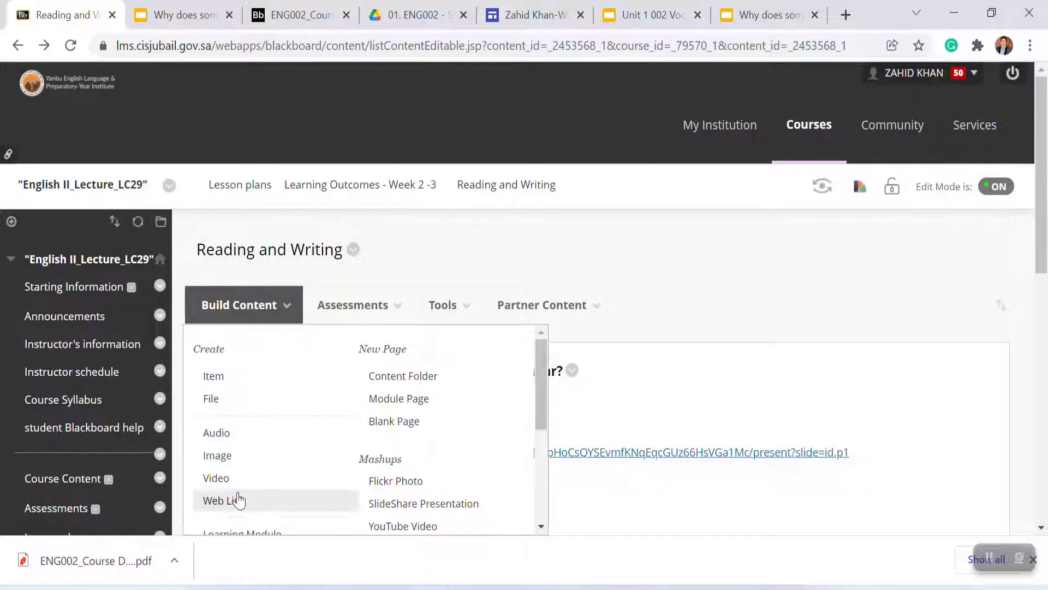
pyautogui.click(237, 513)
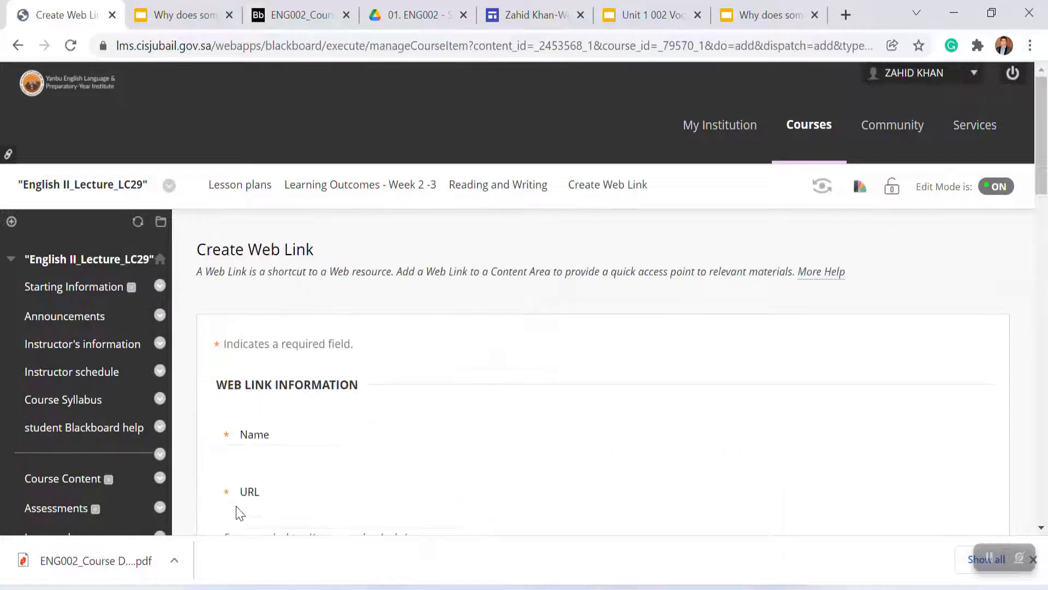
pyautogui.write('Vocabulary - Uni')
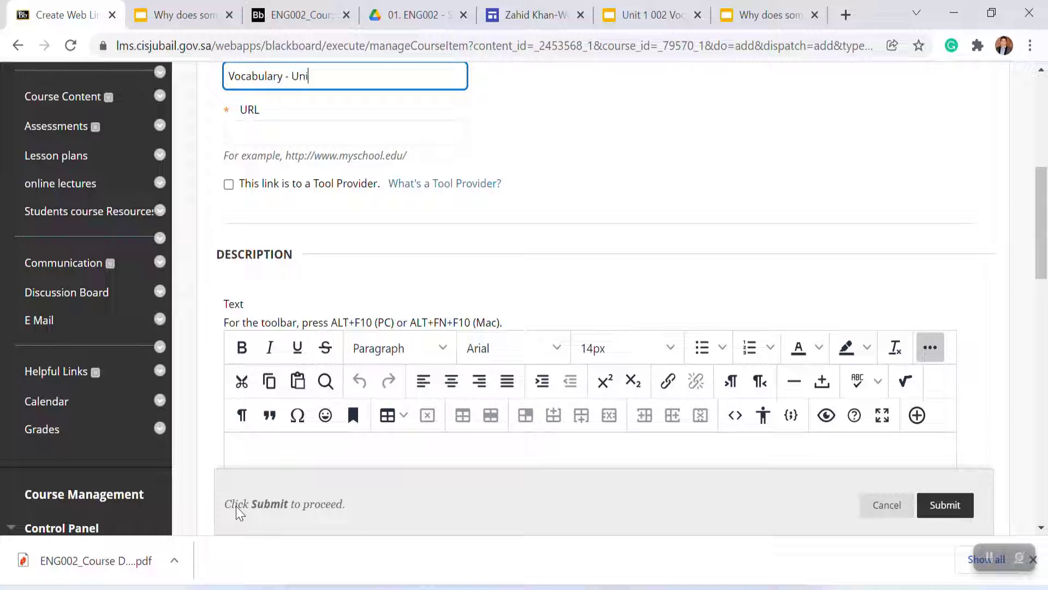
pyautogui.write('t1')
pyautogui.click(288, 113)
pyautogui.moveTo(292, 78); pyautogui.dragTo(230, 79)
pyautogui.press('BackSpace')
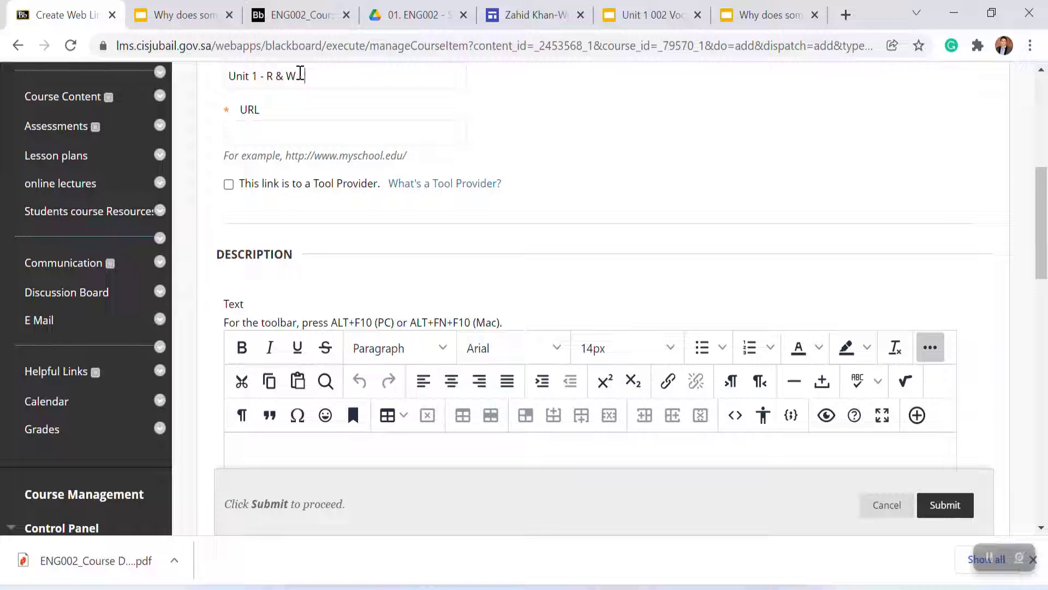
pyautogui.hotkey('ctrl', 'z')
pyautogui.click(381, 82)
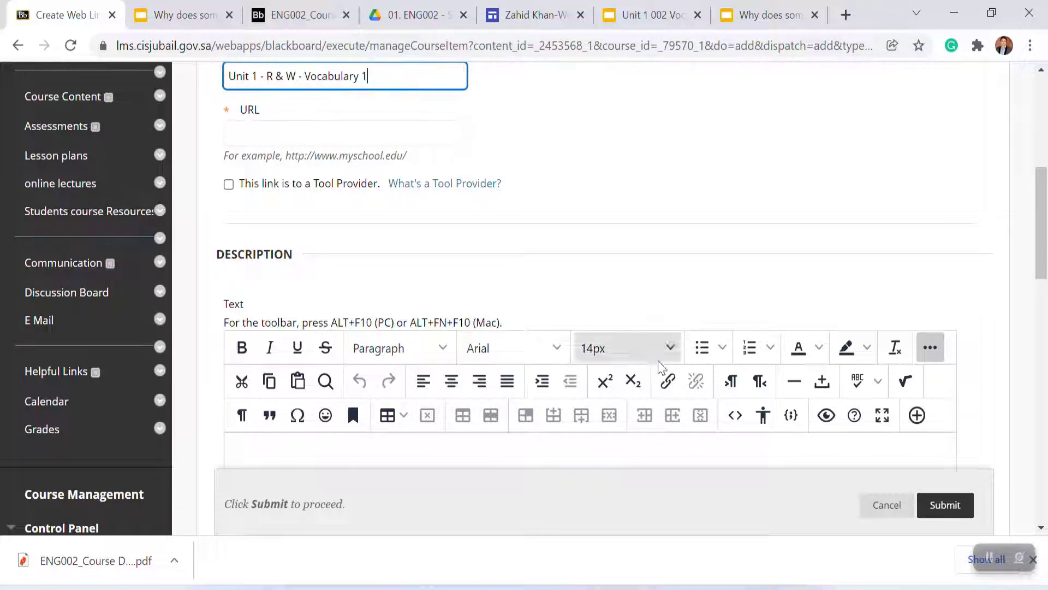
# Step: Paste the copied presentation URL into the web link's URL field and submit the link
pyautogui.moveTo(1042, 266); pyautogui.dragTo(1042, 260)
pyautogui.click(246, 162)
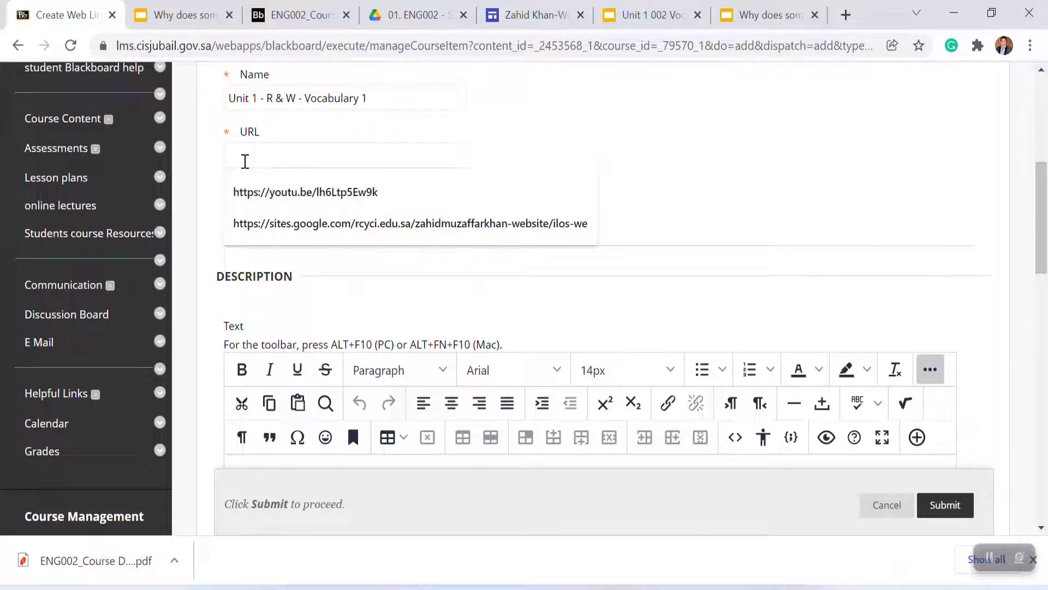
pyautogui.hotkey('ctrl', 'v')
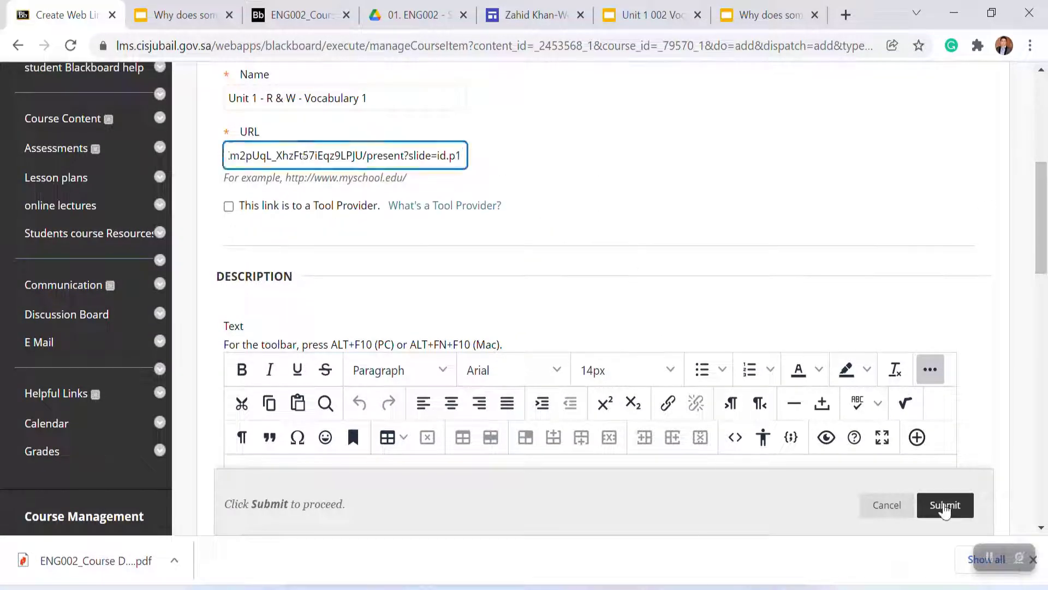
pyautogui.click(945, 507)
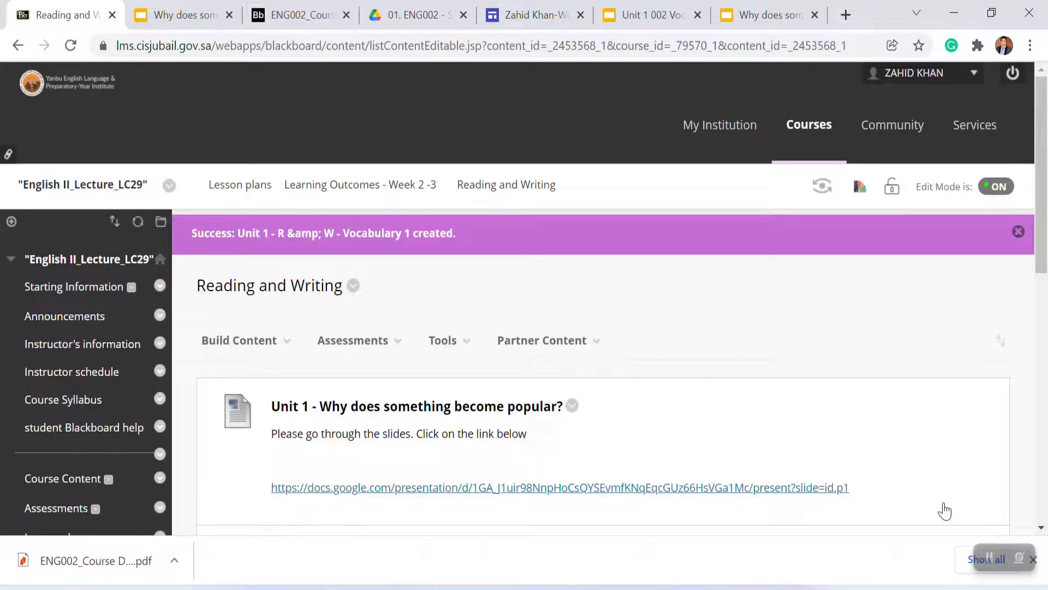
# Step: Open the new Vocabulary 1 web link and page through the presentation slides to check it
pyautogui.moveTo(1043, 258); pyautogui.dragTo(1043, 317)
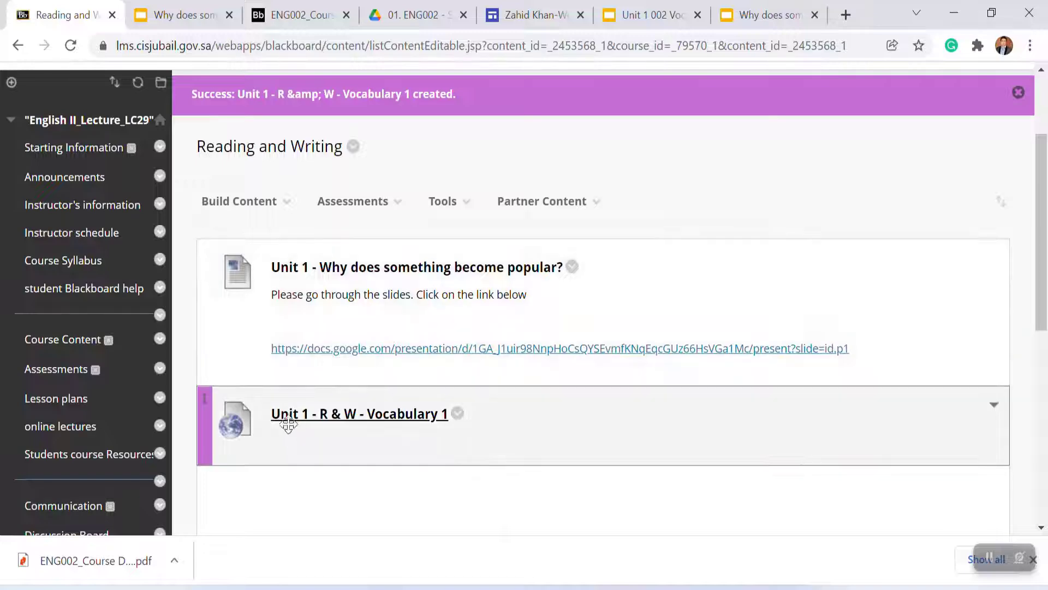
pyautogui.click(408, 421)
pyautogui.click(411, 420)
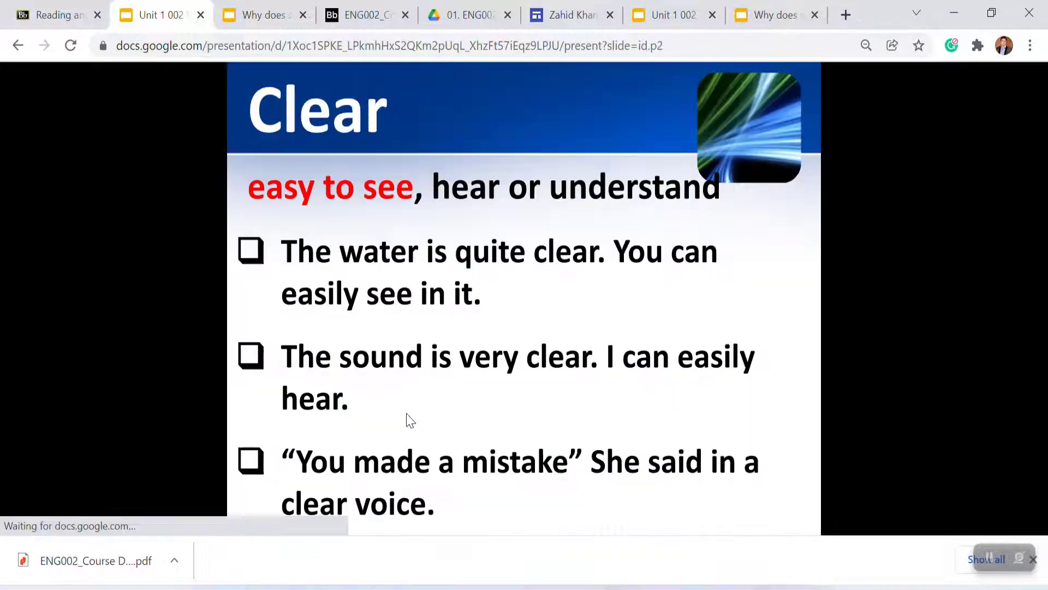
pyautogui.click(410, 420)
pyautogui.click(410, 421)
pyautogui.click(410, 421)
pyautogui.click(410, 420)
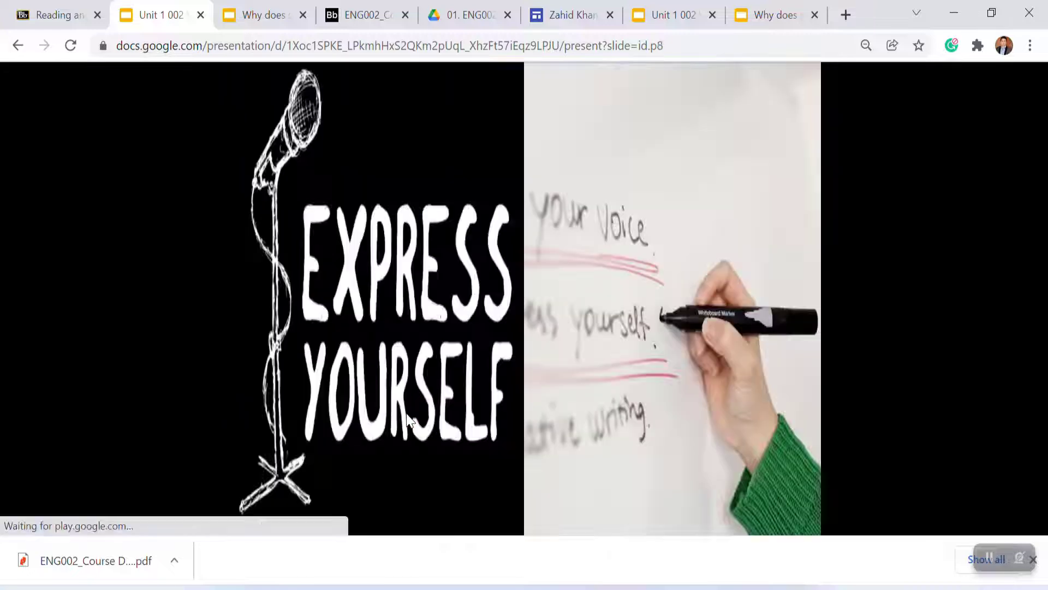
pyautogui.click(410, 421)
pyautogui.click(409, 420)
pyautogui.click(410, 420)
pyautogui.click(410, 421)
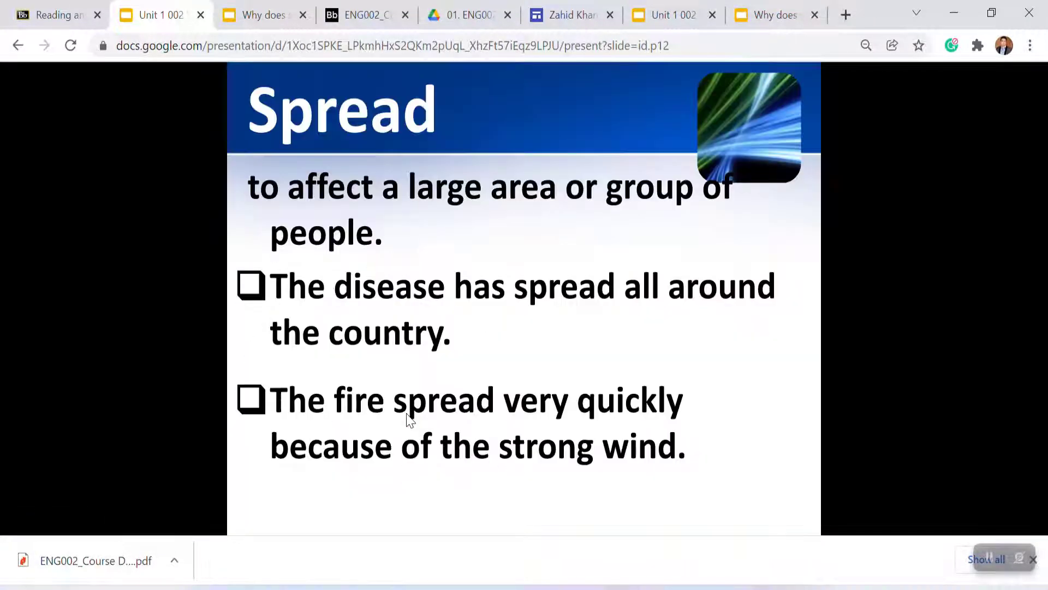
pyautogui.click(407, 415)
pyautogui.click(406, 415)
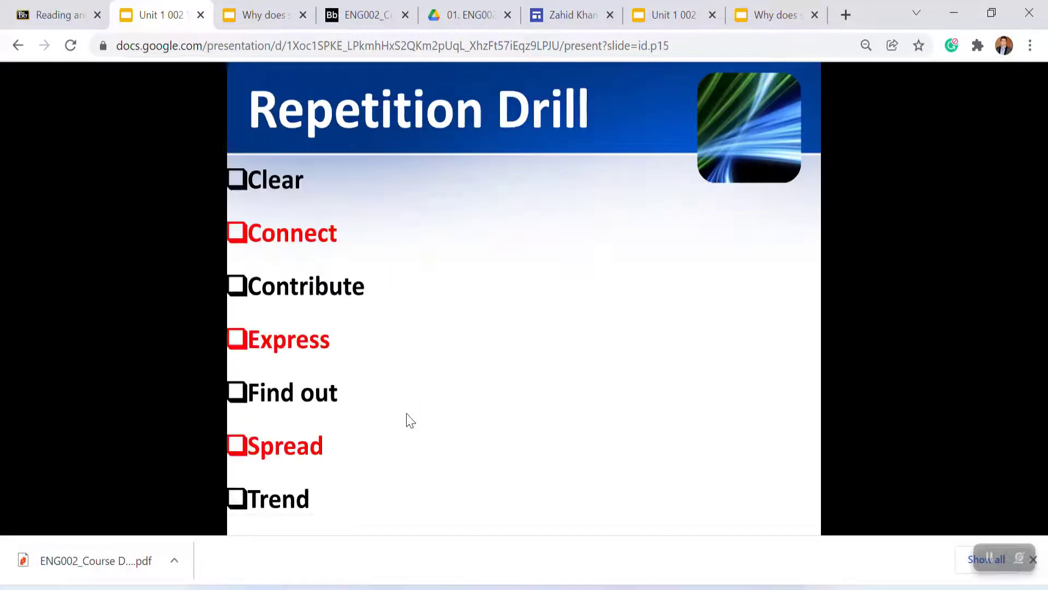
pyautogui.click(410, 421)
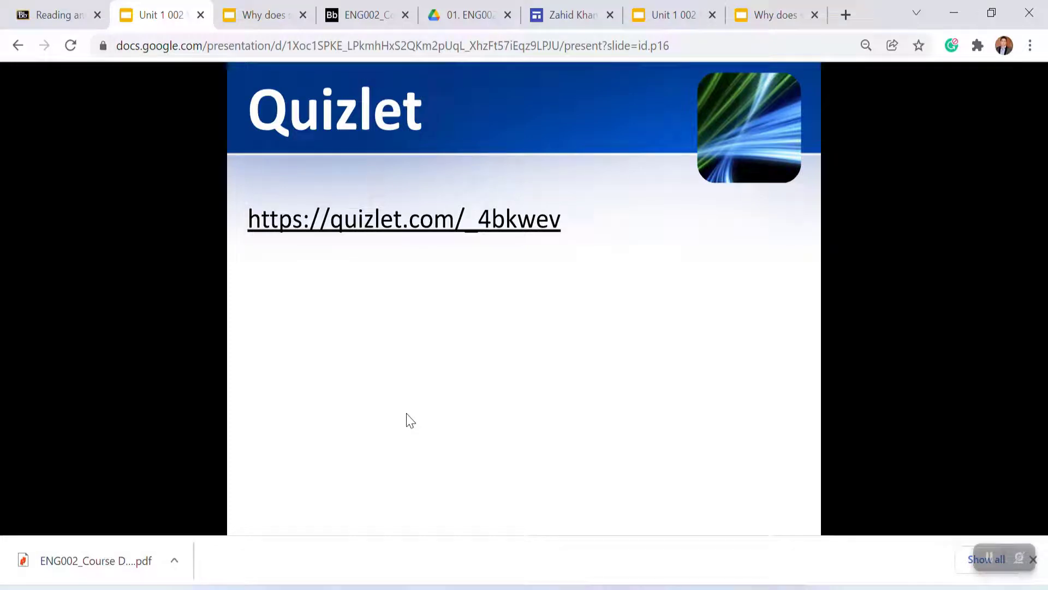
# Step: Follow the Quizlet link on the last slide and open the set's Learn mode to check it
pyautogui.click(372, 222)
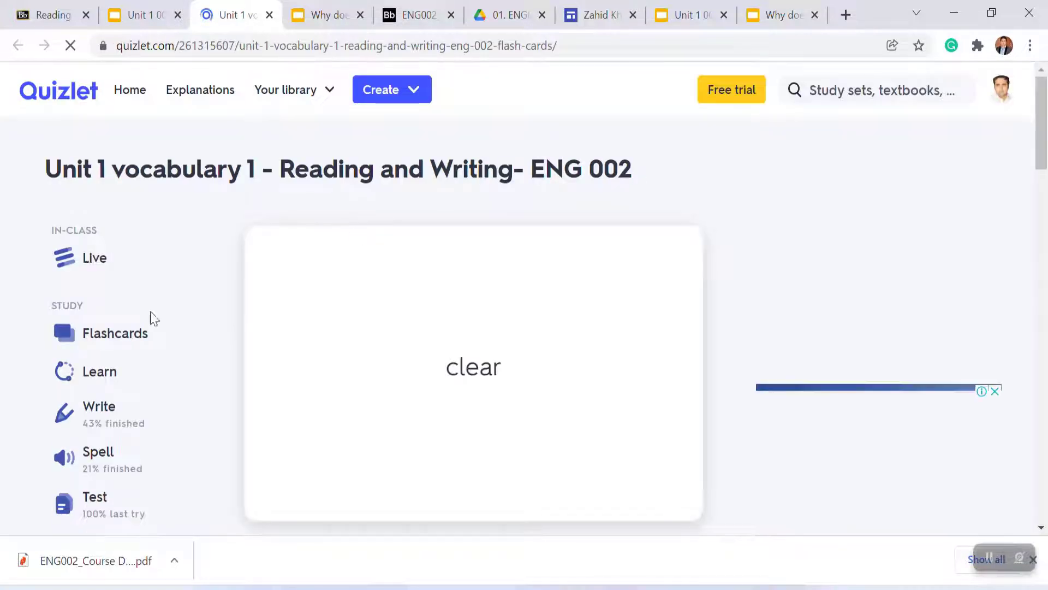
pyautogui.click(118, 376)
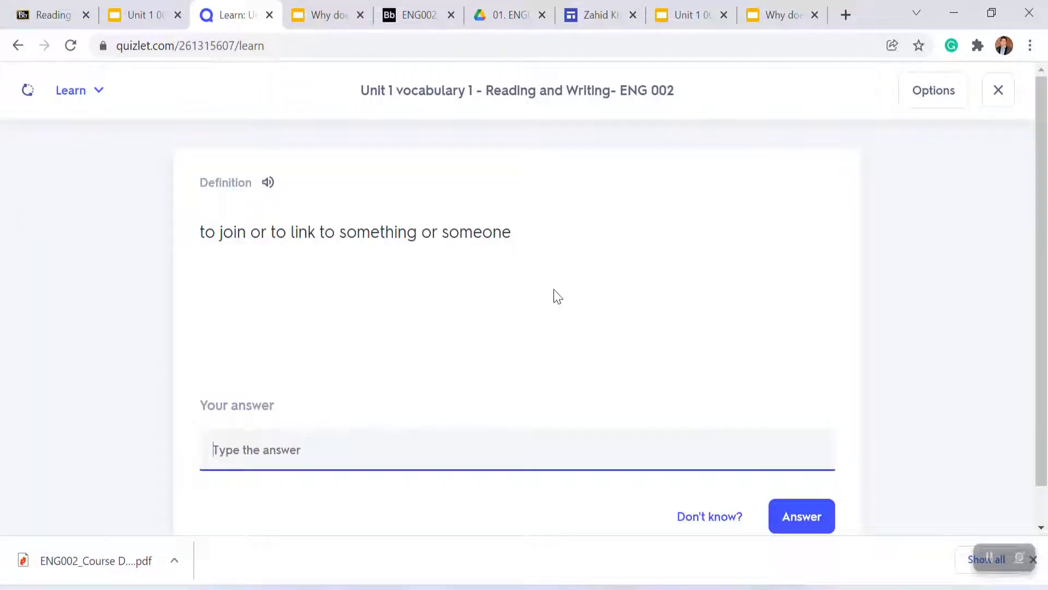
pyautogui.click(18, 46)
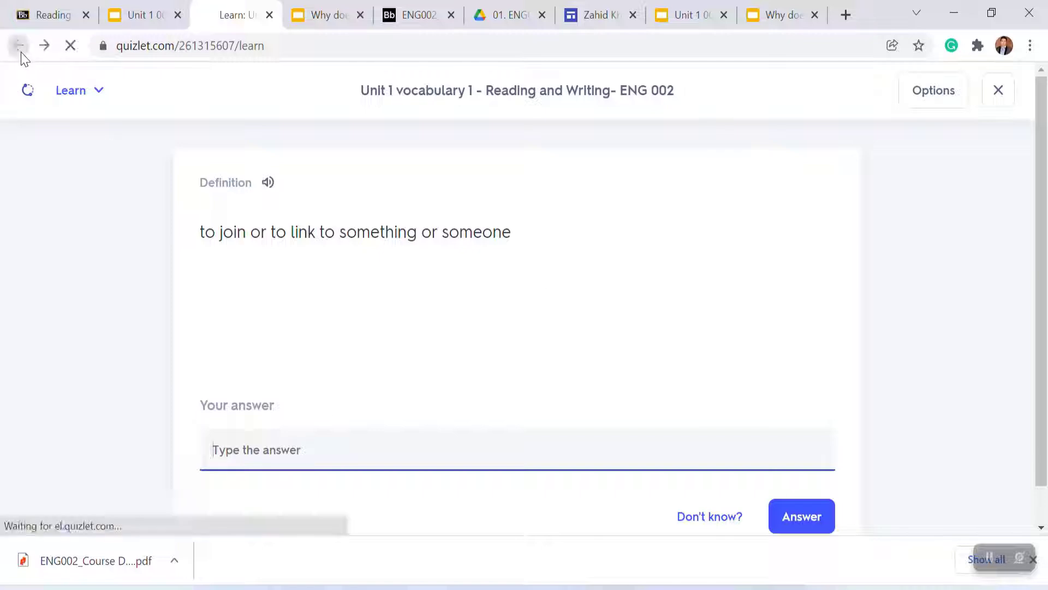
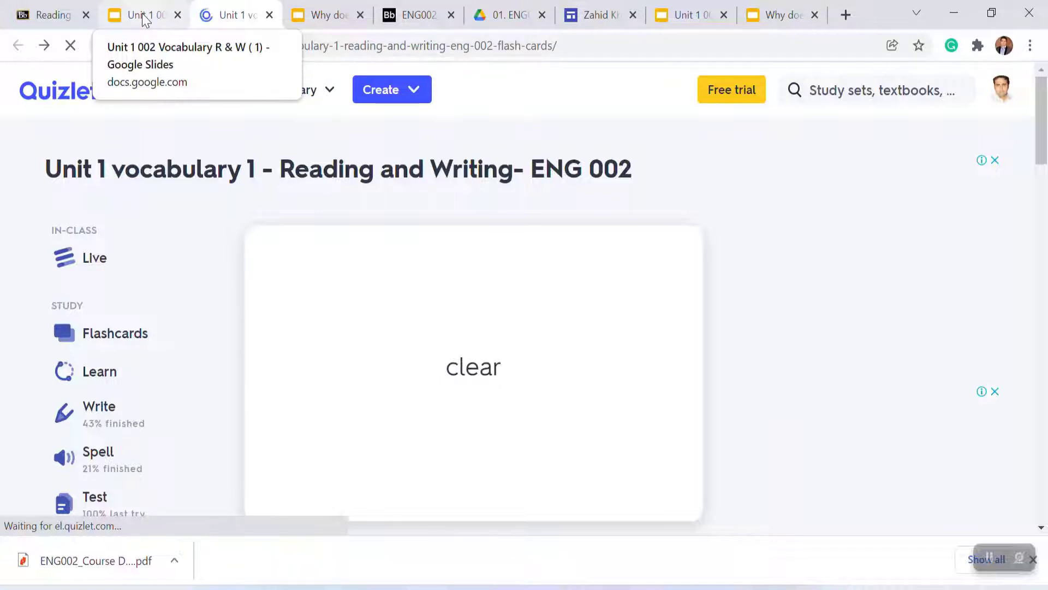
# Step: In the Reading and Writing folder, create a new item named 'Present simple and present continuous, their negative and question forms', copied from the Week 2-3 ILOs document
pyautogui.click(54, 14)
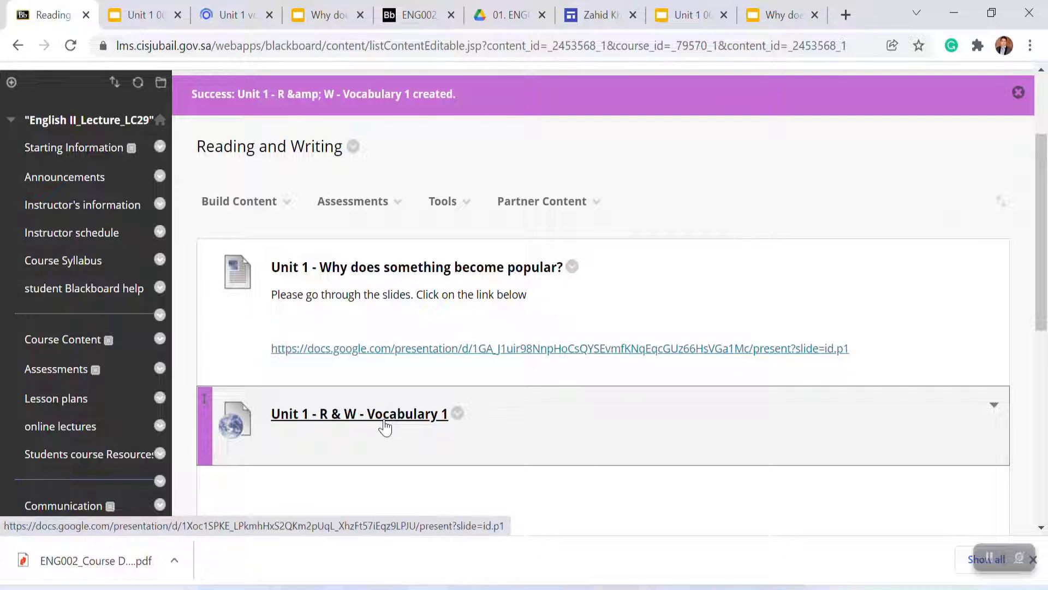
pyautogui.click(287, 212)
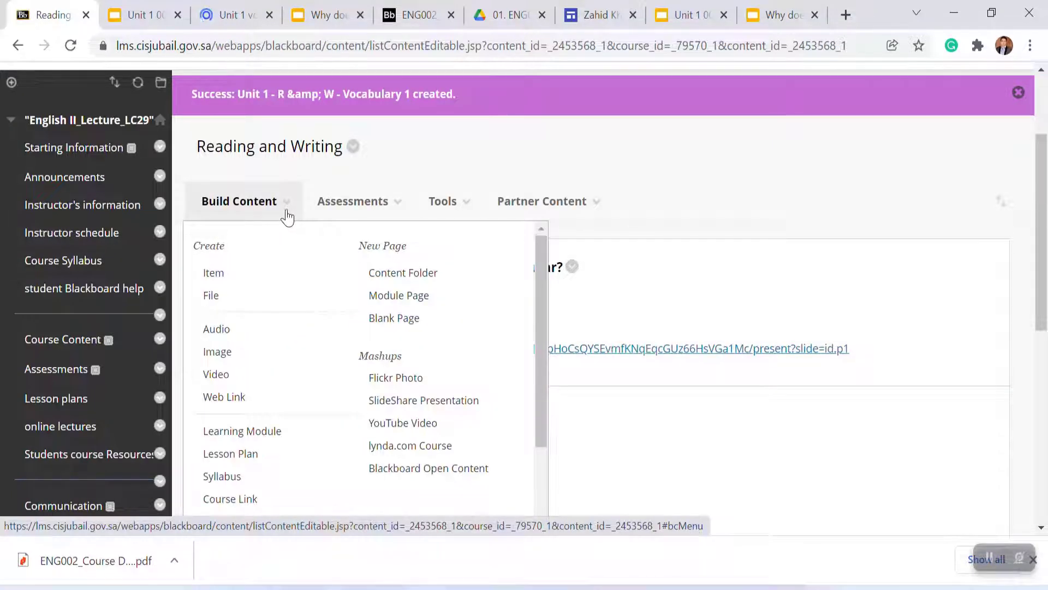
pyautogui.click(216, 272)
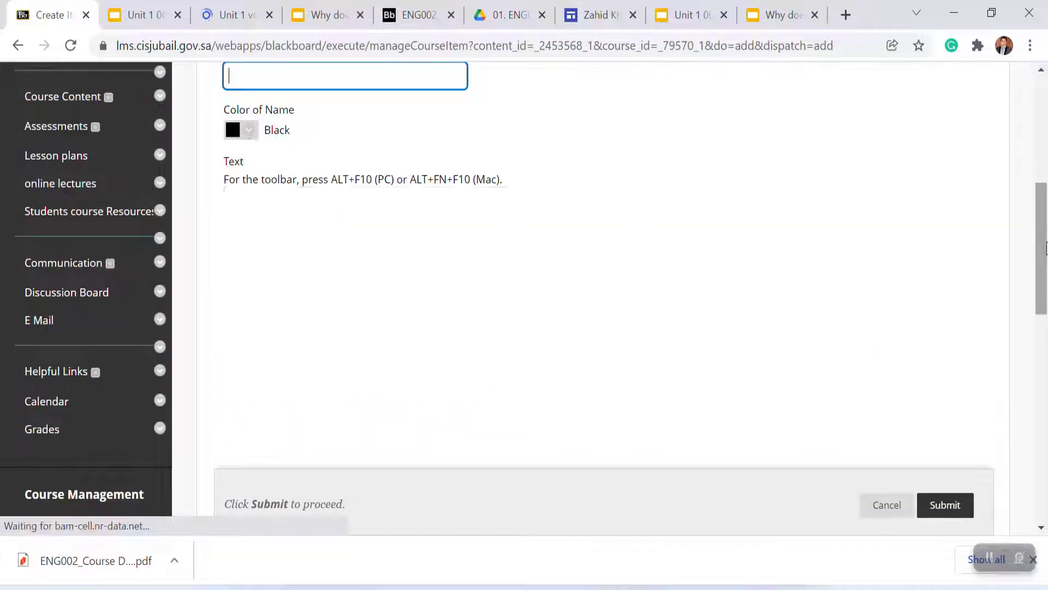
pyautogui.moveTo(1043, 251); pyautogui.dragTo(1040, 221)
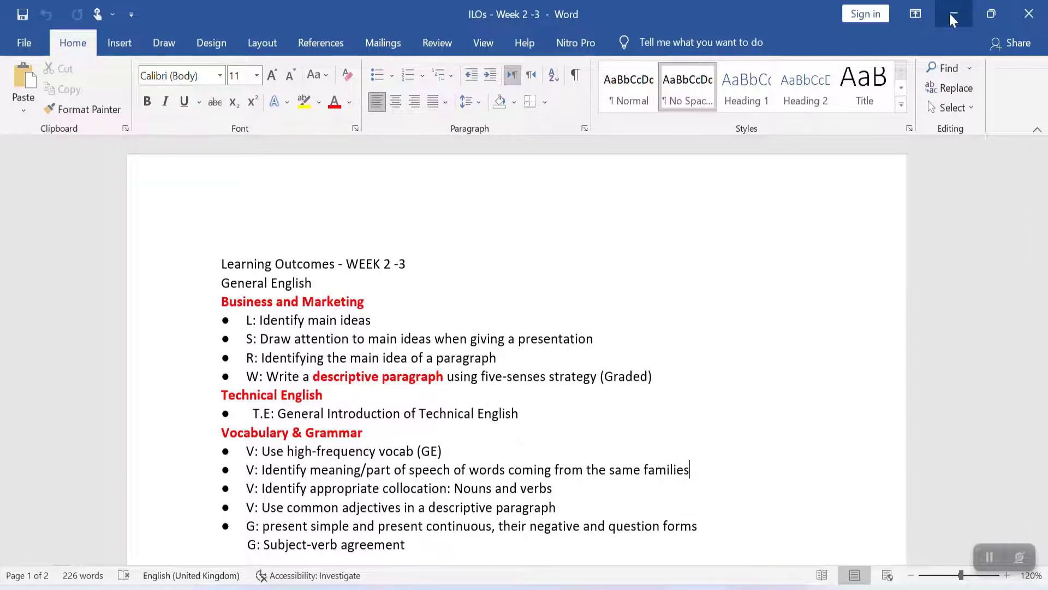
pyautogui.click(953, 14)
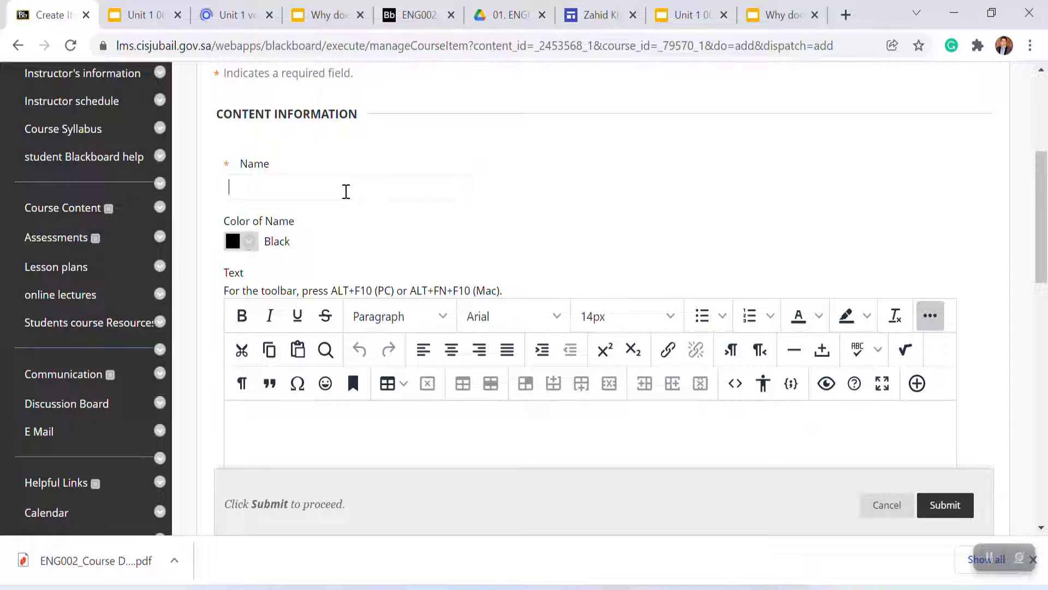
pyautogui.moveTo(741, 588)
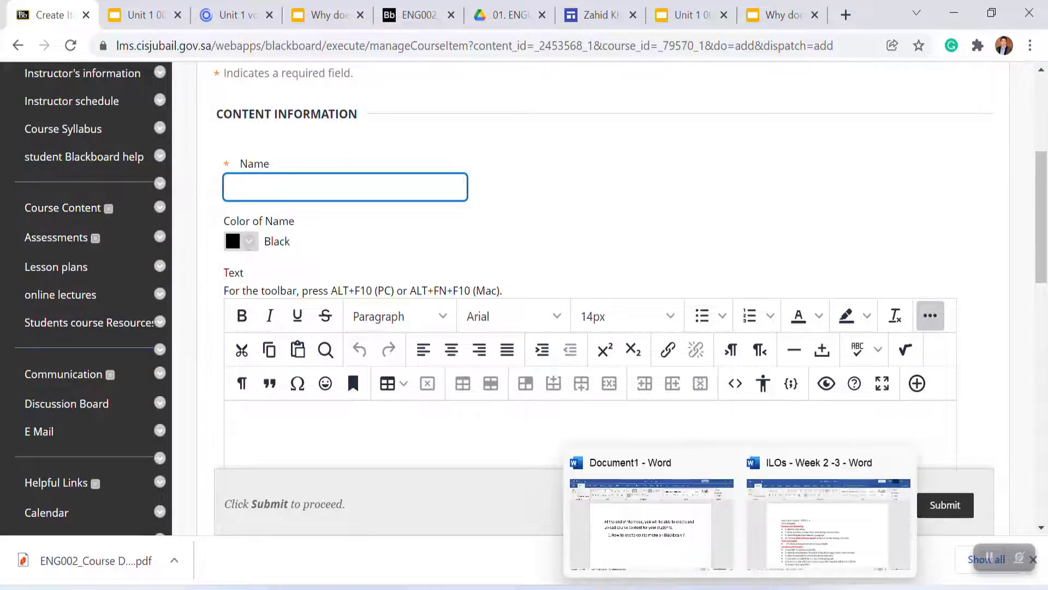
pyautogui.click(801, 551)
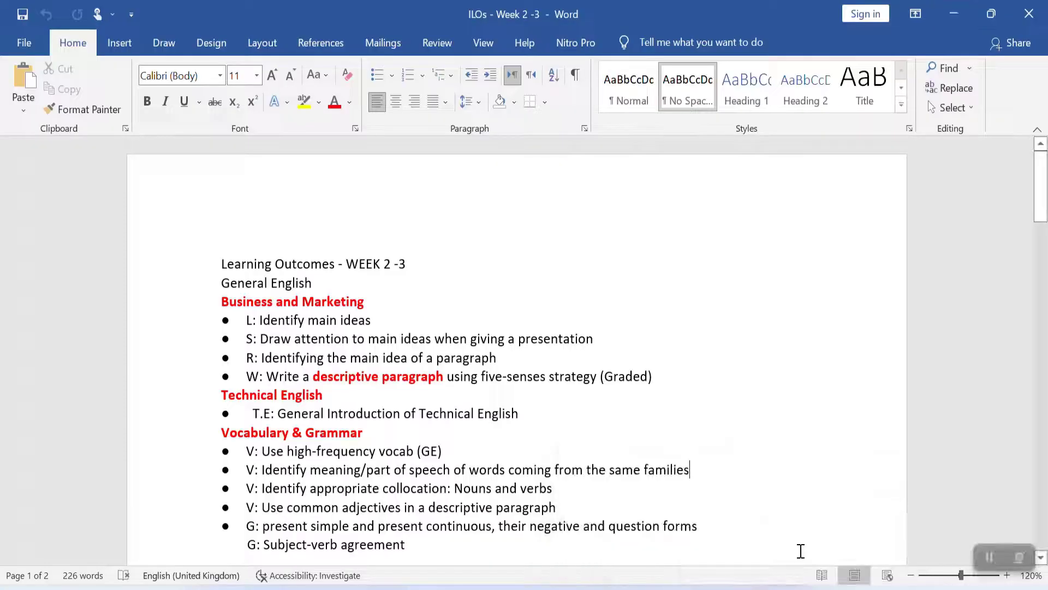
pyautogui.tripleClick(468, 520)
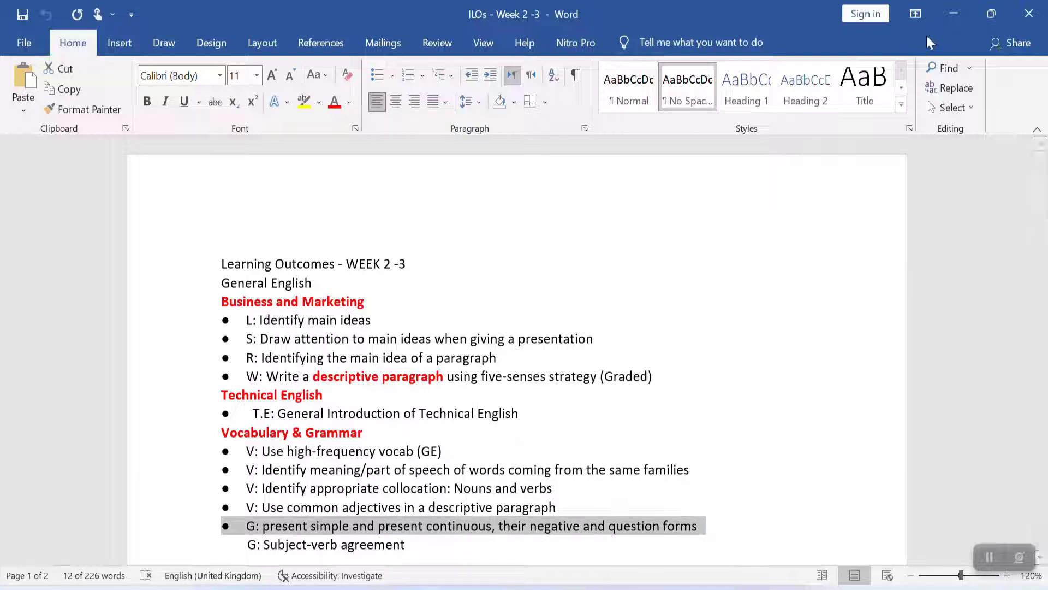
pyautogui.click(950, 15)
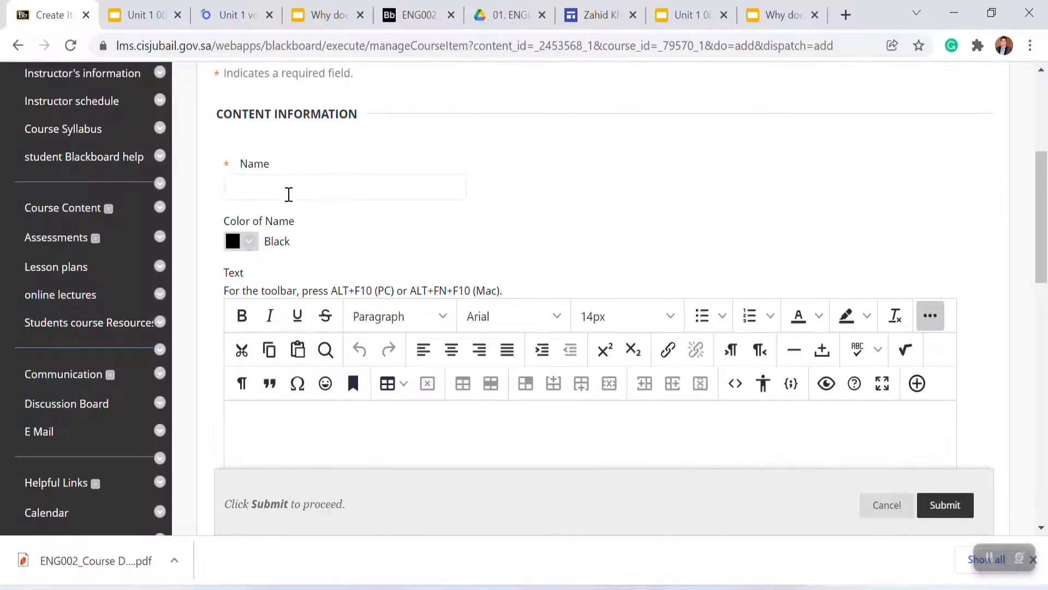
pyautogui.click(289, 191)
pyautogui.hotkey('ctrl', 'v')
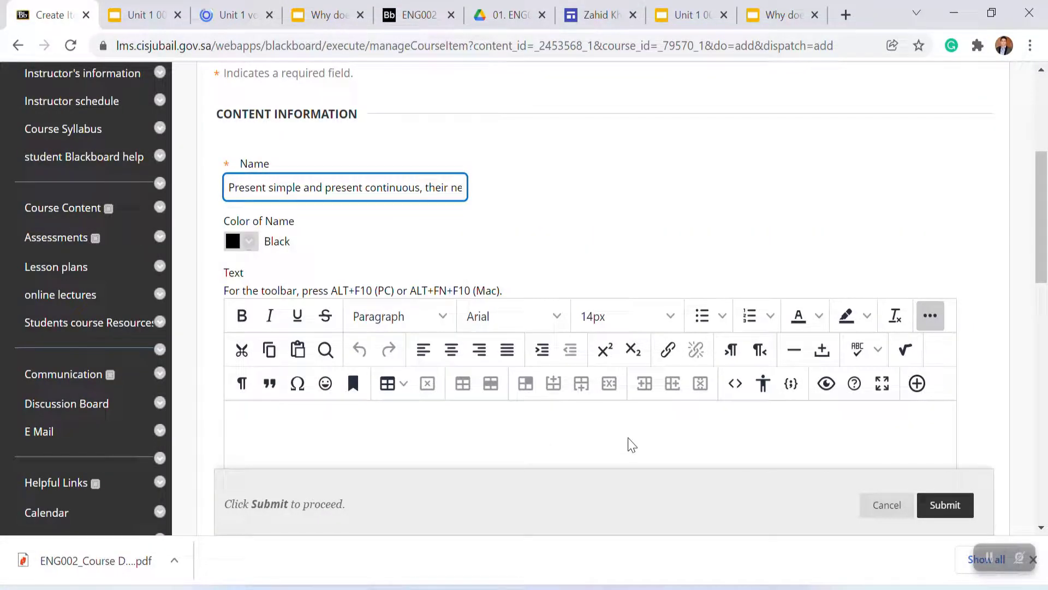
pyautogui.click(630, 444)
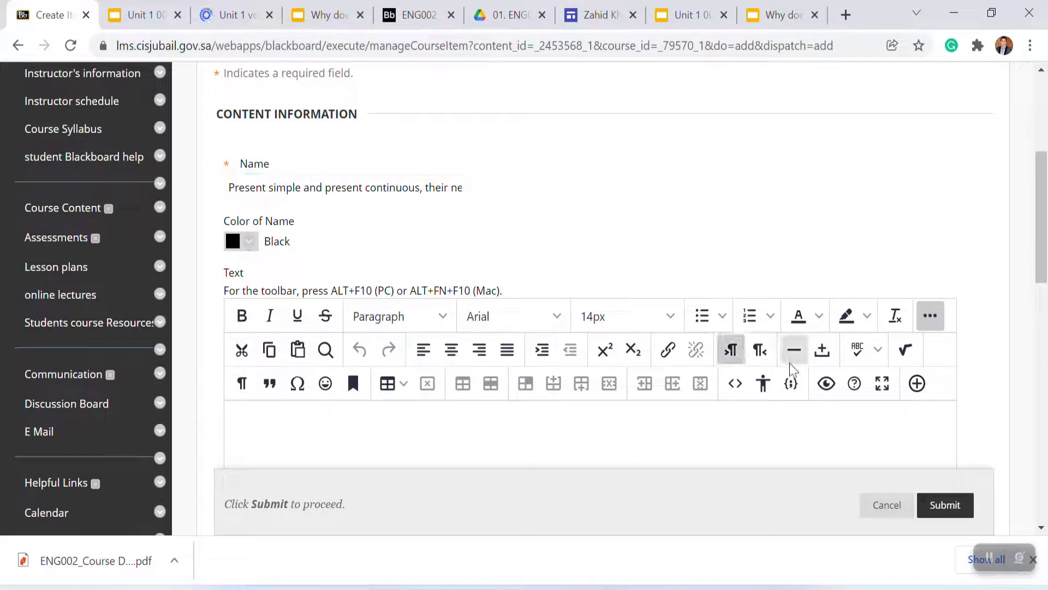
pyautogui.click(735, 384)
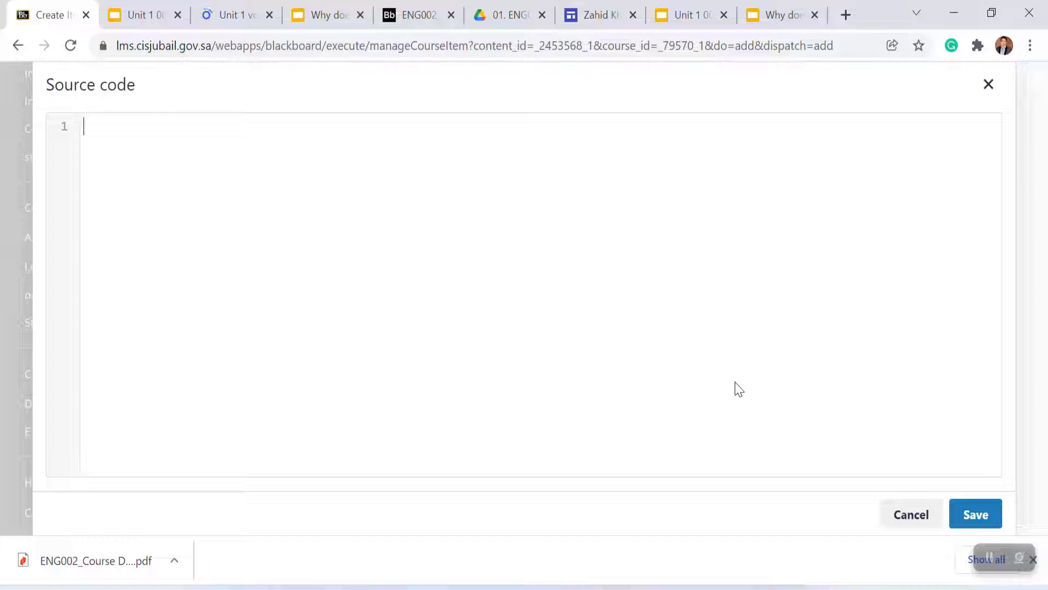
pyautogui.click(896, 519)
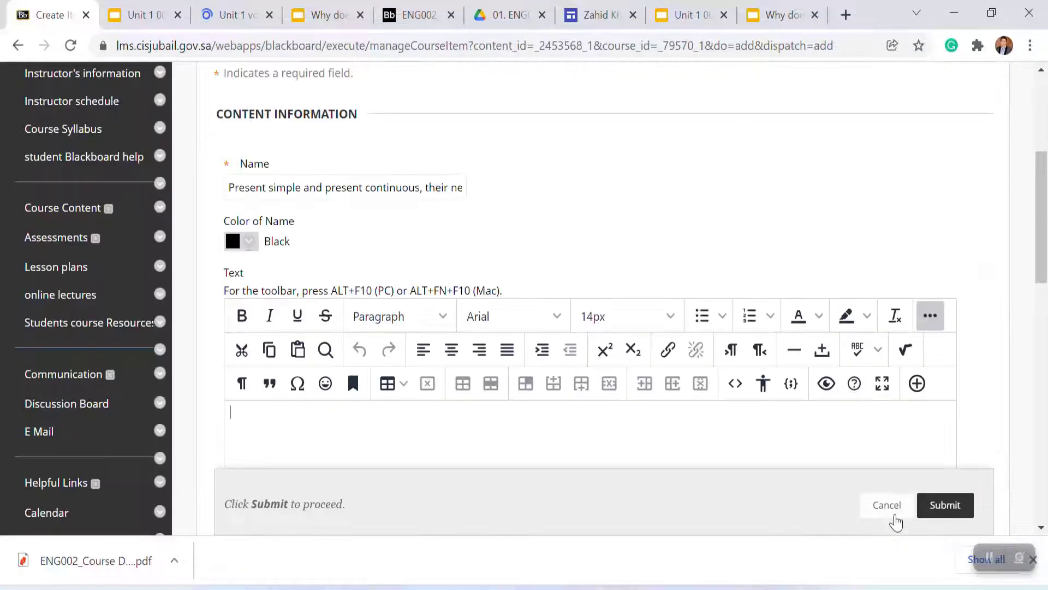
# Step: Open YouTube in a new browser tab via a Google search
pyautogui.click(848, 15)
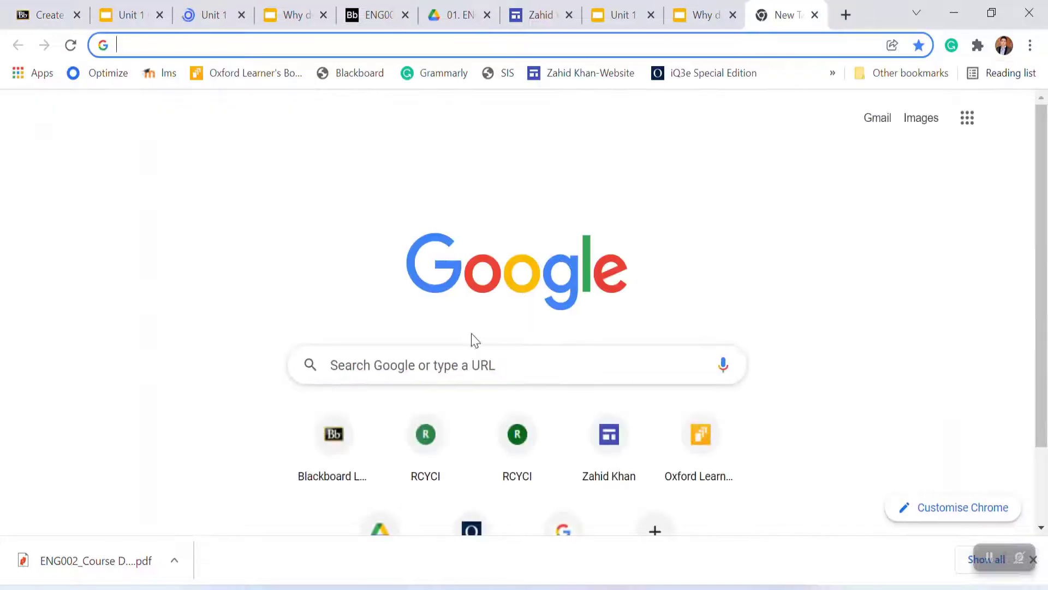
pyautogui.click(435, 370)
pyautogui.write('youtube')
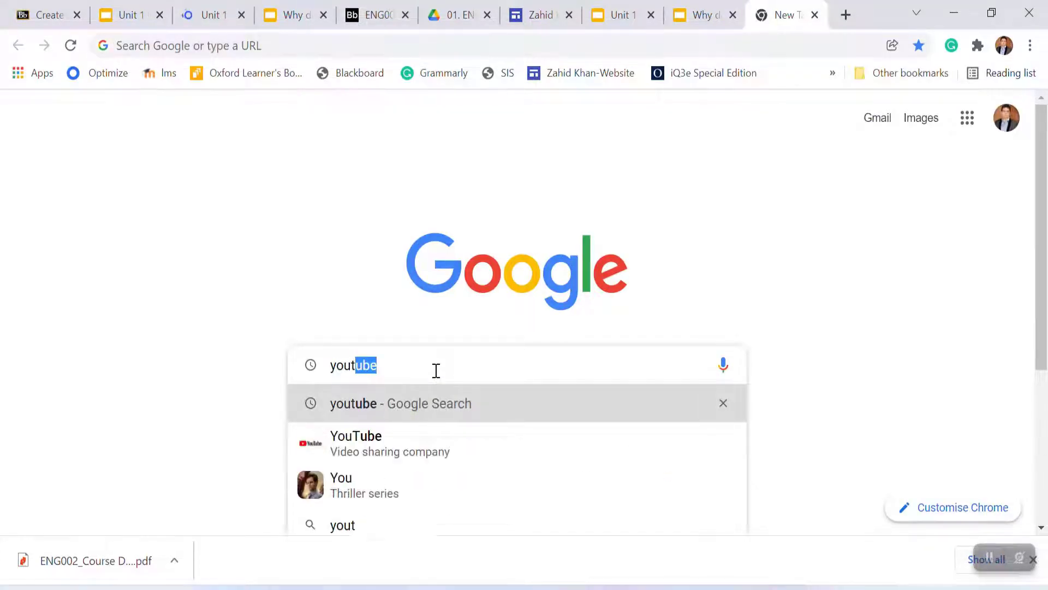
pyautogui.click(394, 407)
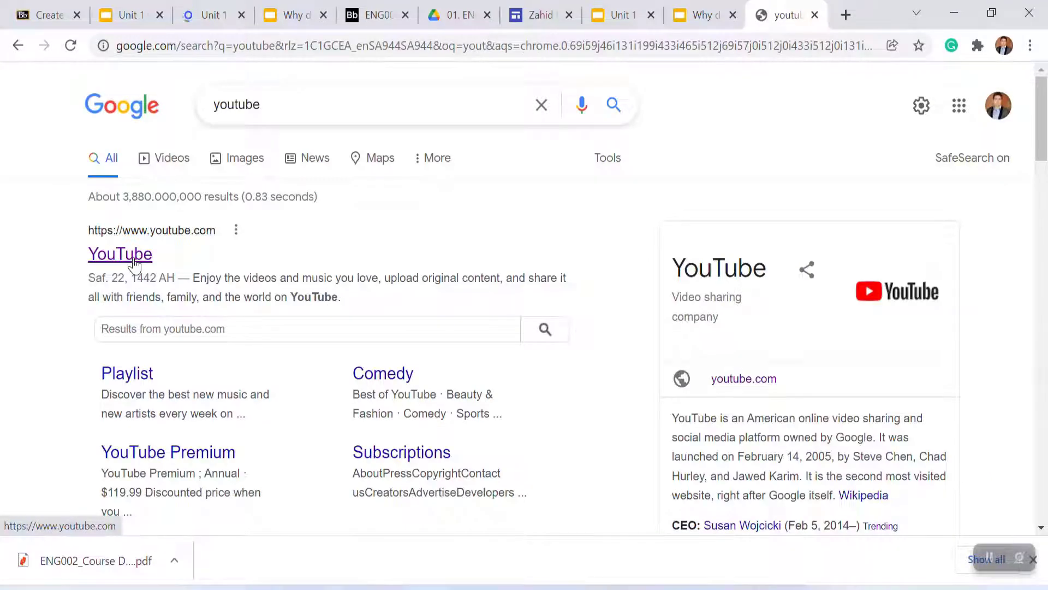
pyautogui.click(134, 265)
# Step: Search YouTube for 'simple present and present continuous شرح' and open the present continuous tense video
pyautogui.click(296, 85)
pyautogui.write('s')
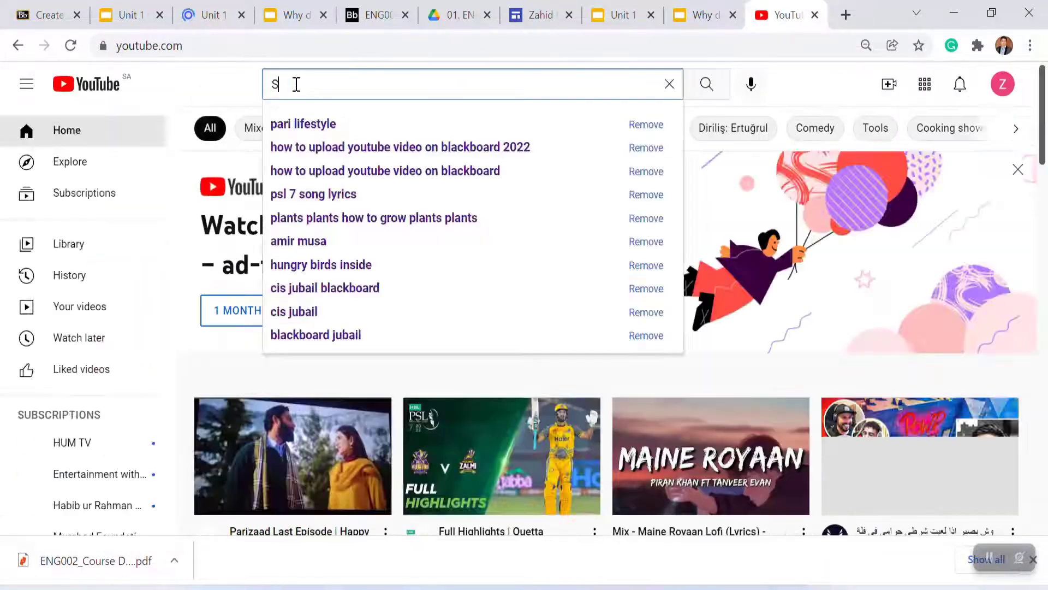
pyautogui.write('imp')
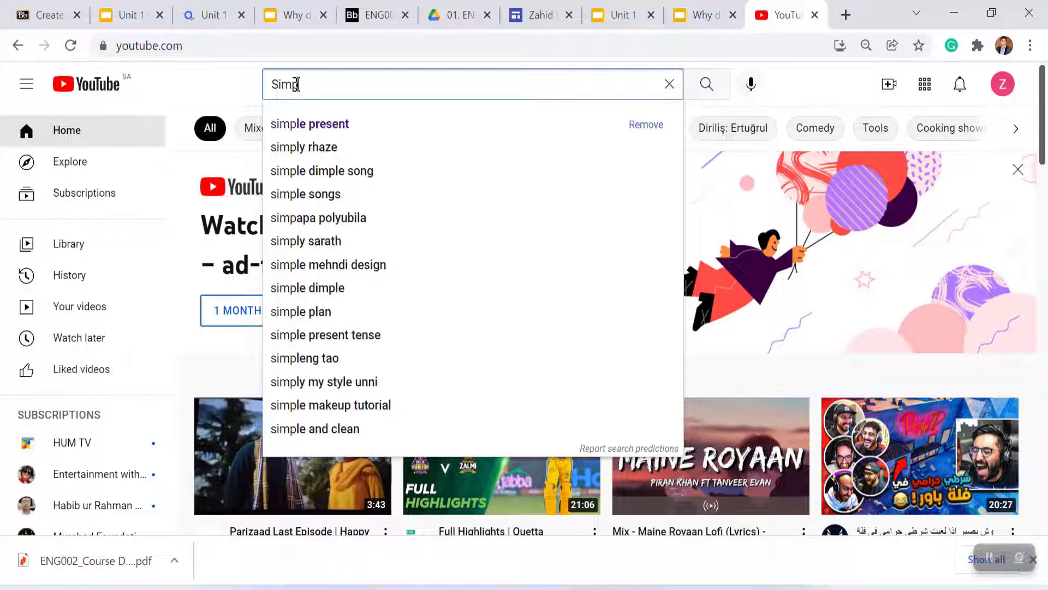
pyautogui.write('le prese')
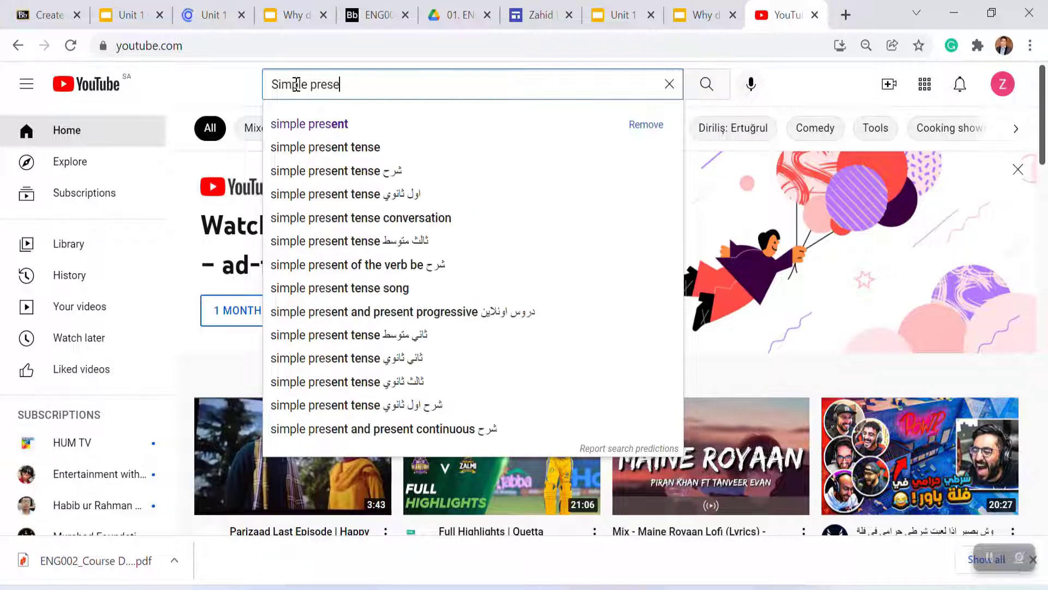
pyautogui.write('nt and')
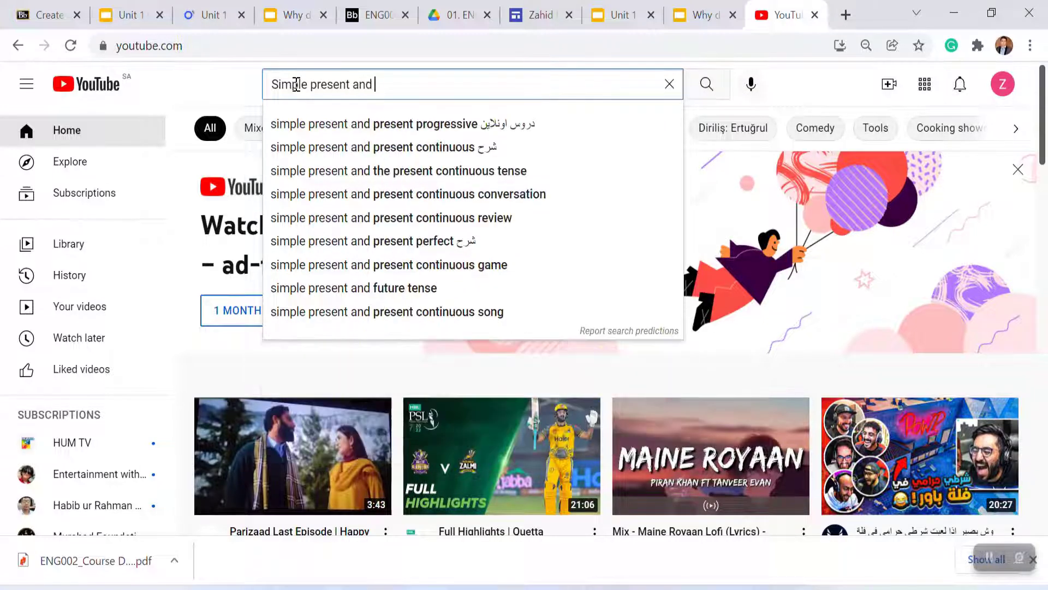
pyautogui.click(420, 151)
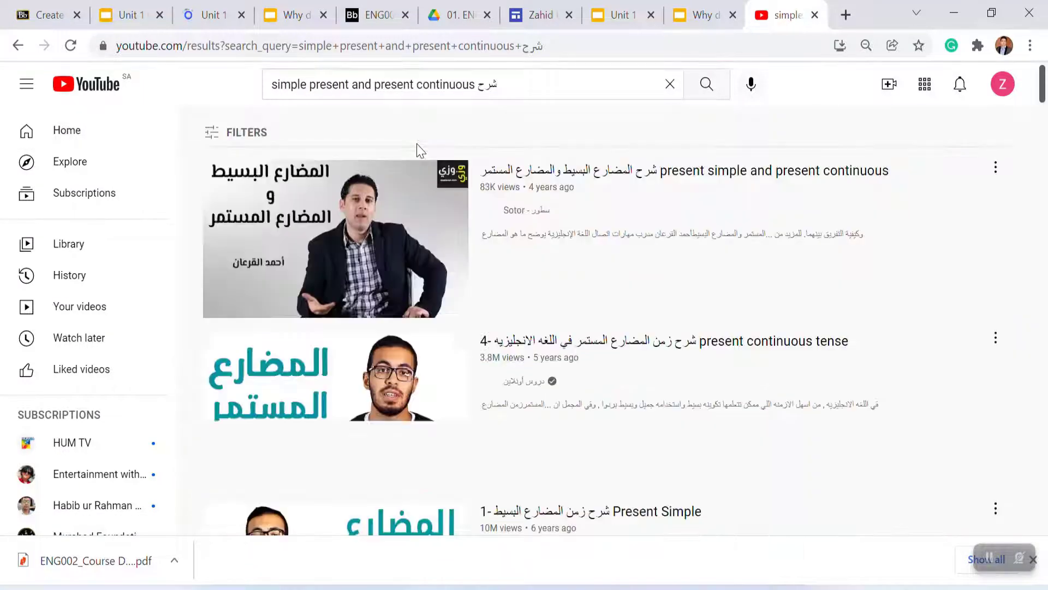
pyautogui.moveTo(720, 200)
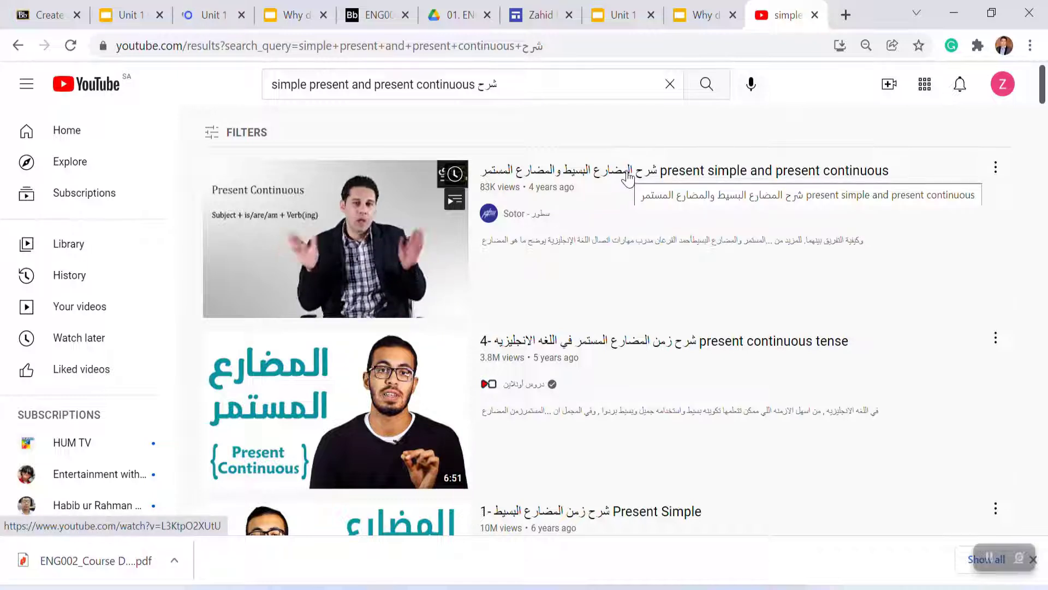
pyautogui.moveTo(677, 347)
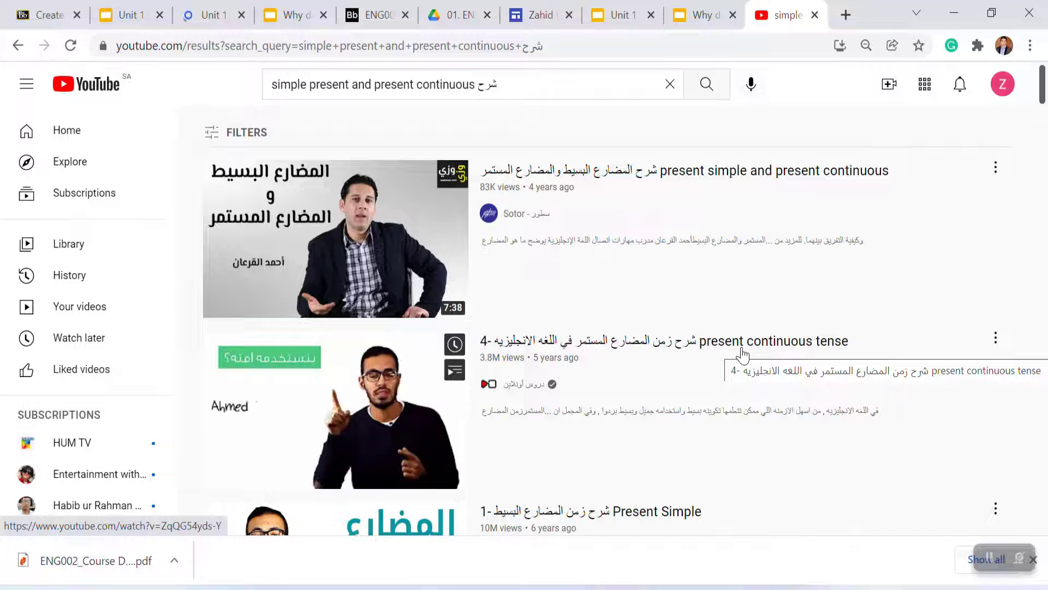
pyautogui.click(742, 352)
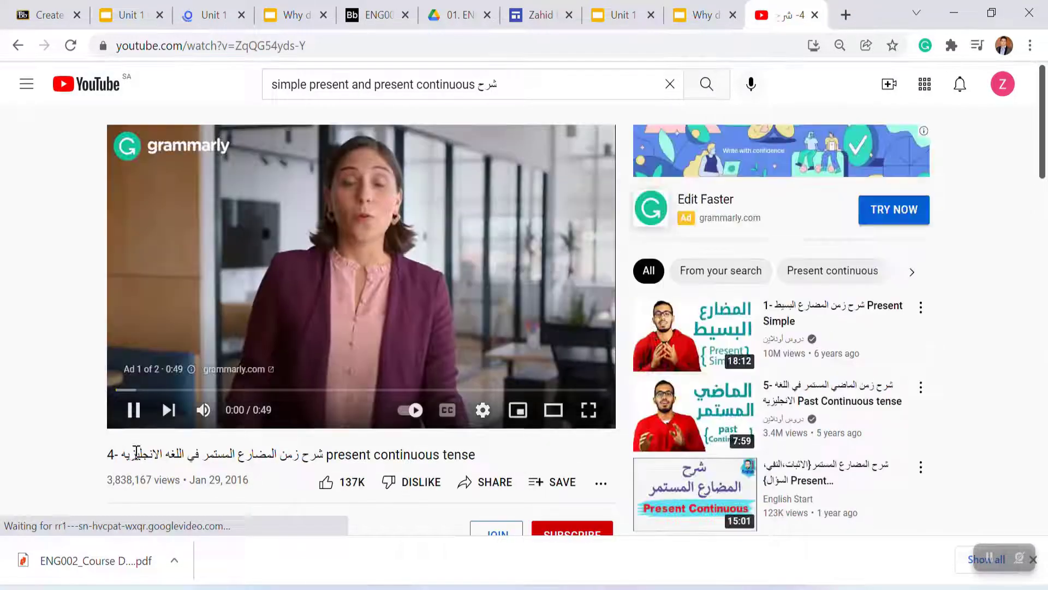
# Step: Copy the video's embed code from its share options
pyautogui.click(133, 409)
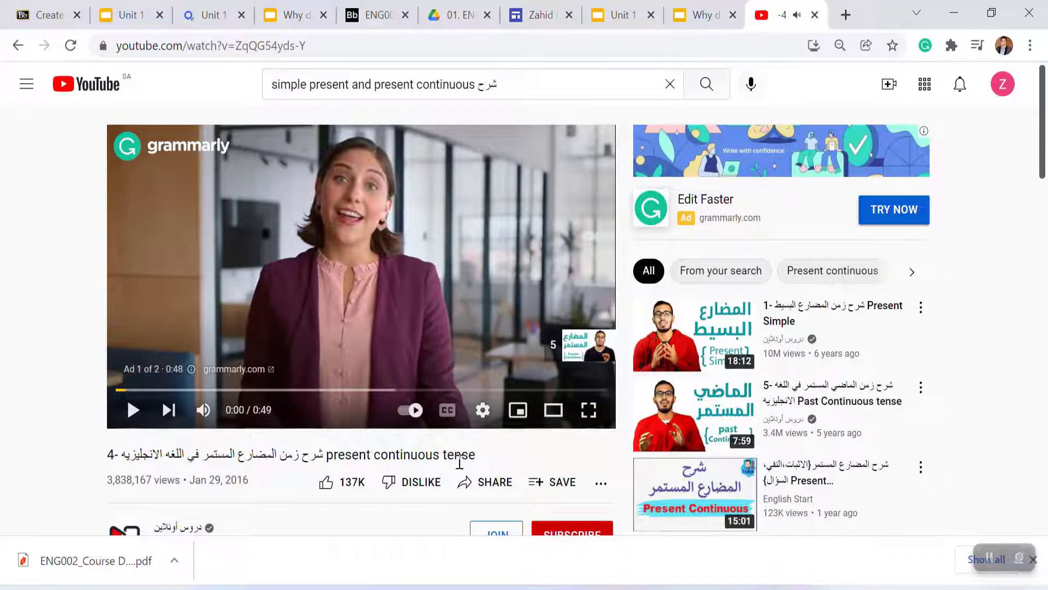
pyautogui.click(497, 482)
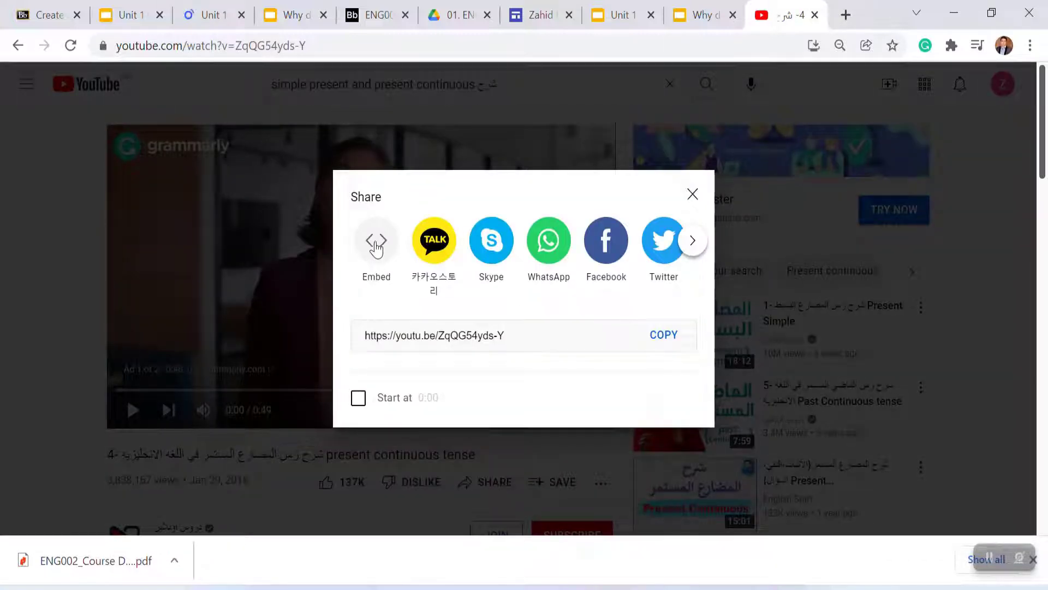
pyautogui.click(376, 246)
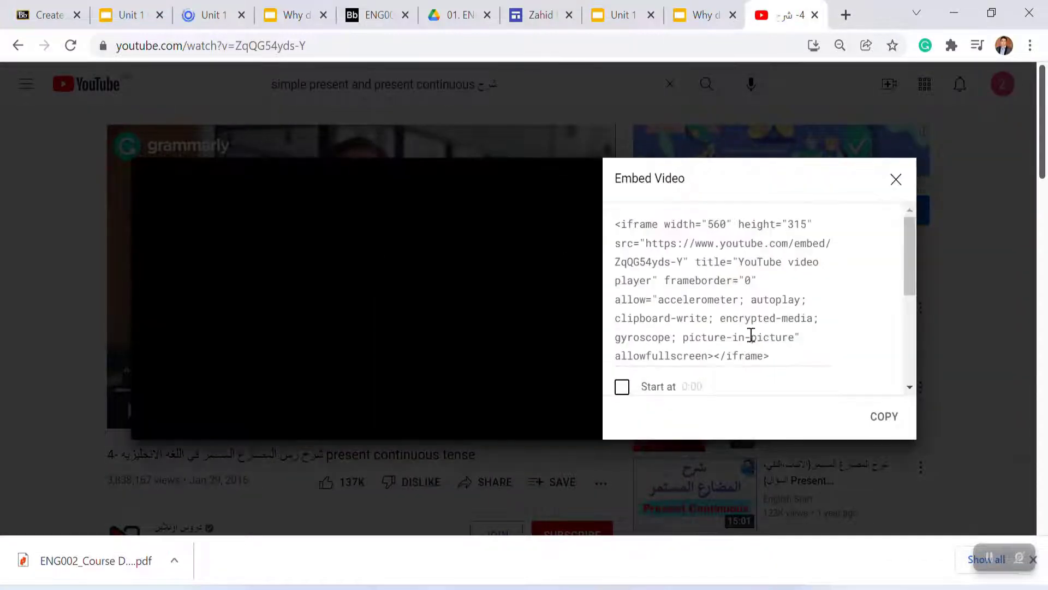
pyautogui.click(880, 420)
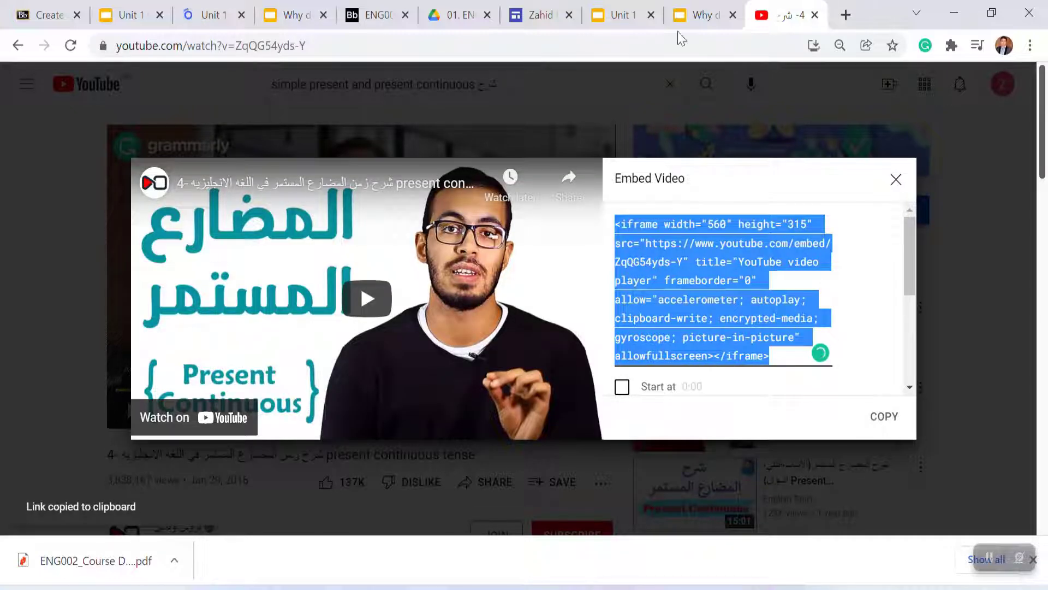
# Step: Paste the embed code into the item's text source code, save it, and submit the item
pyautogui.click(50, 16)
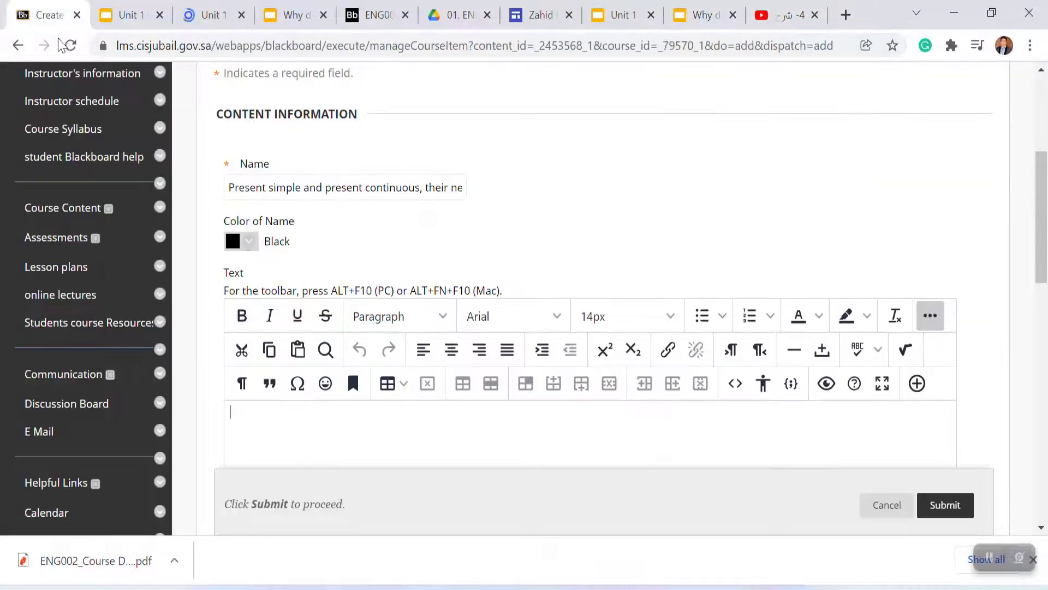
pyautogui.click(735, 382)
pyautogui.hotkey('ctrl', 'v')
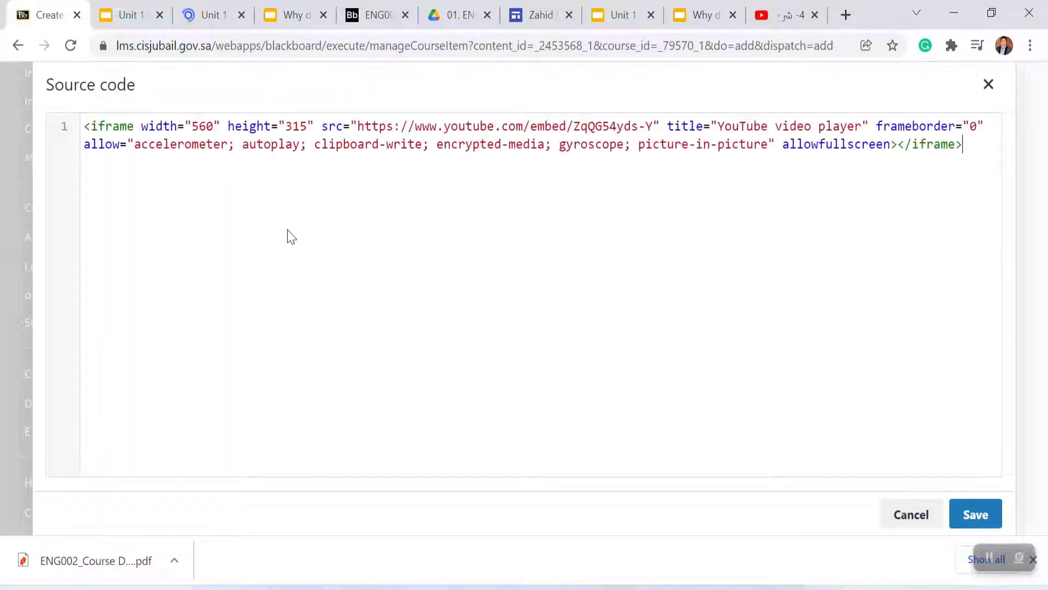
pyautogui.click(977, 519)
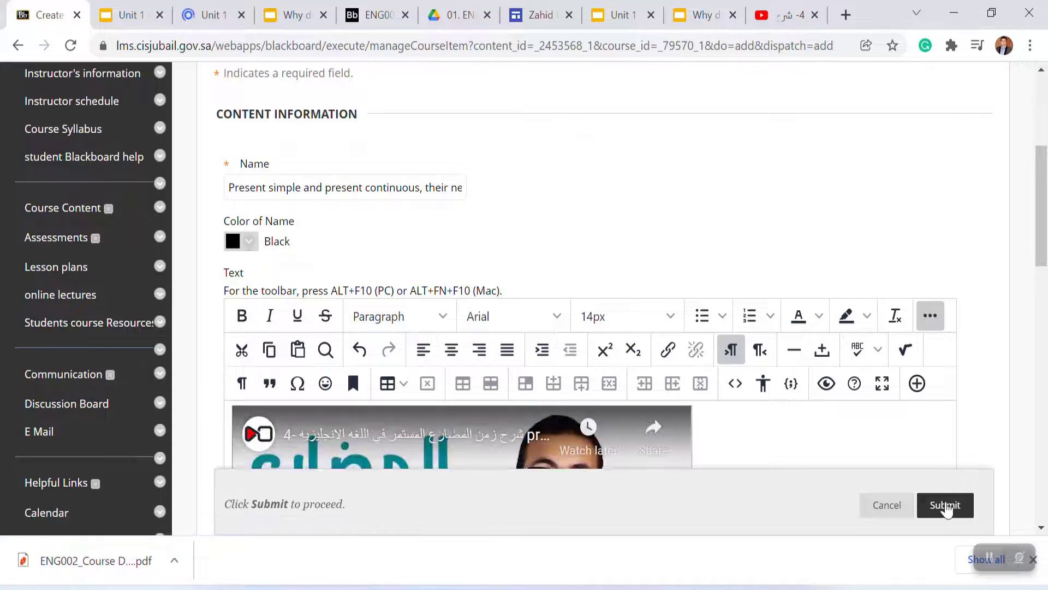
pyautogui.click(946, 507)
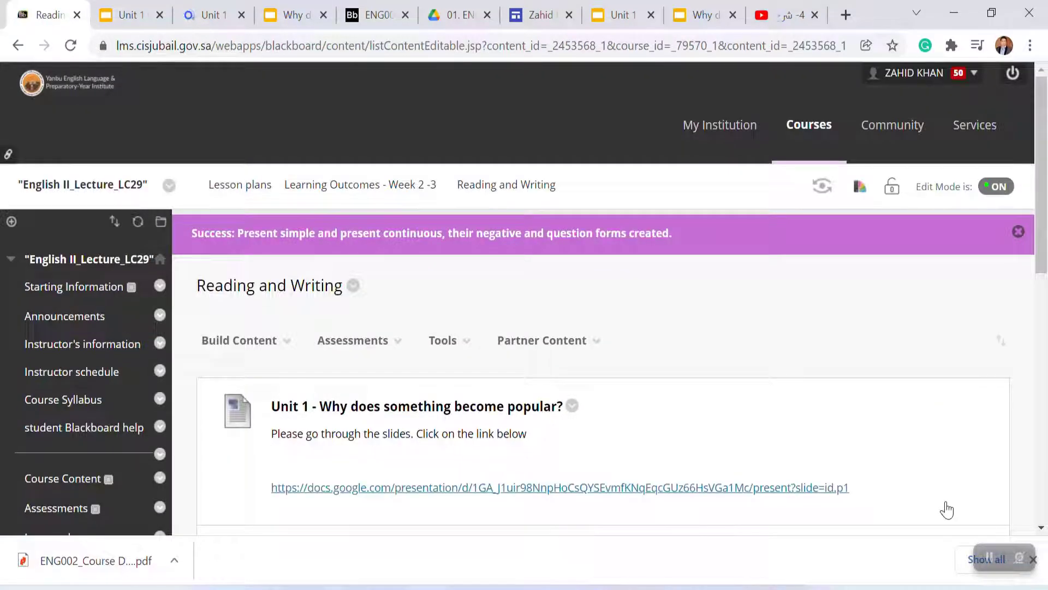
# Step: Open the embedded video's source code in the item editor and set its width to 500
pyautogui.moveTo(1041, 202); pyautogui.dragTo(1030, 393)
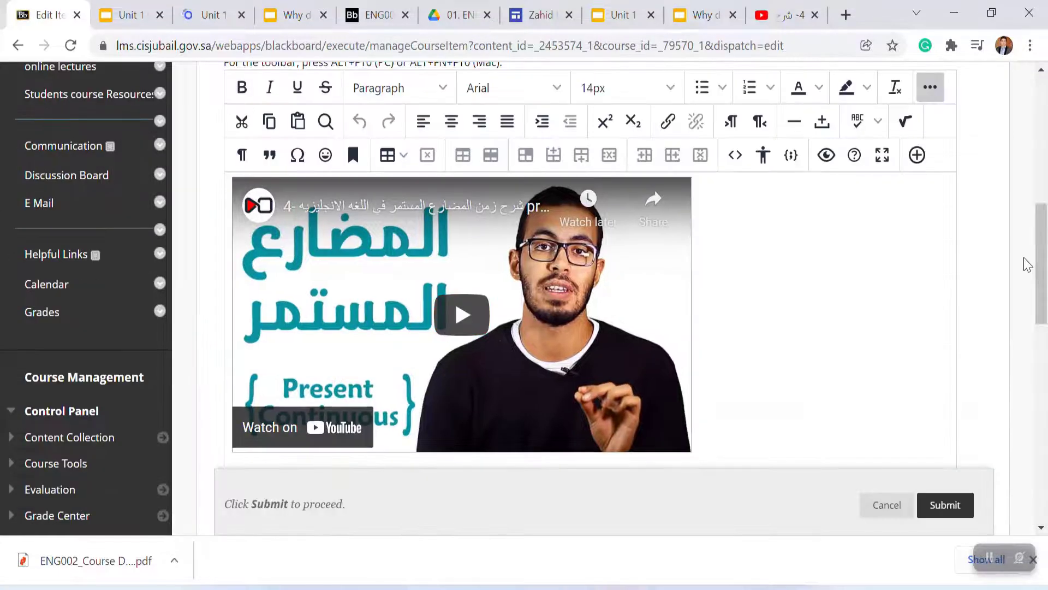
pyautogui.rightClick(568, 365)
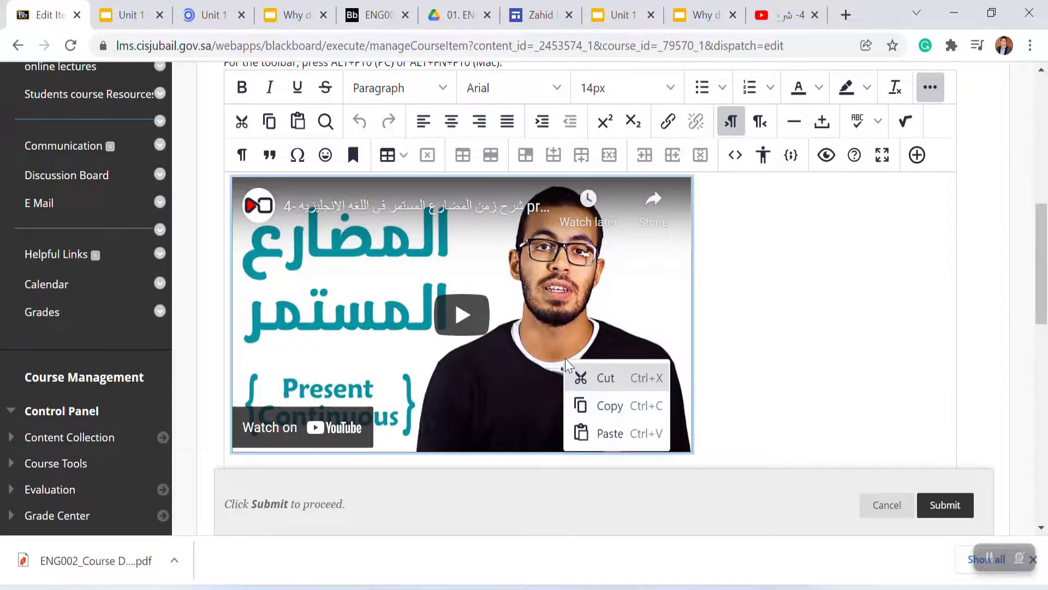
pyautogui.click(735, 156)
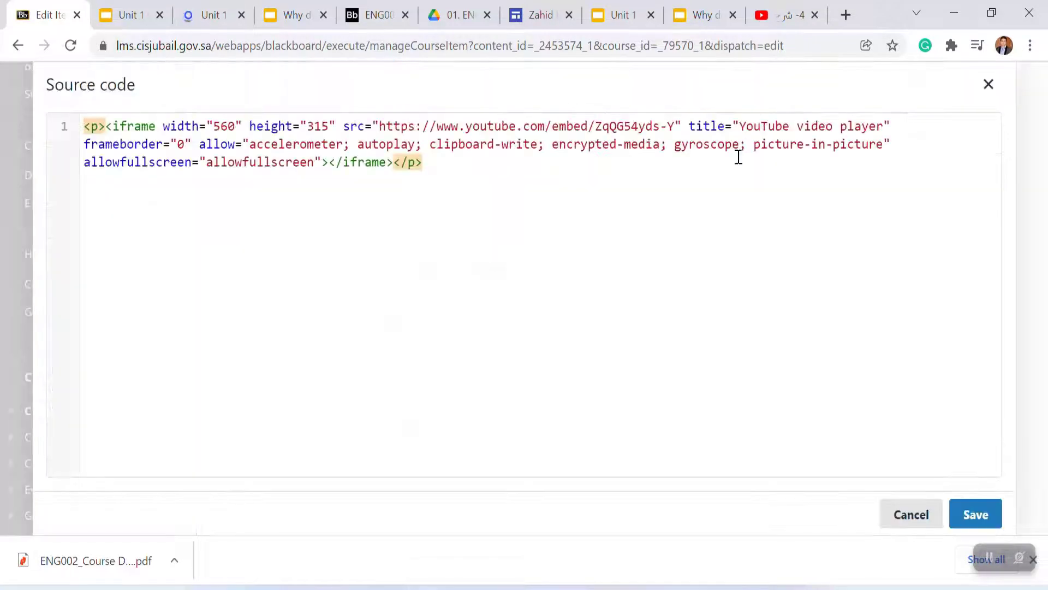
pyautogui.click(235, 127)
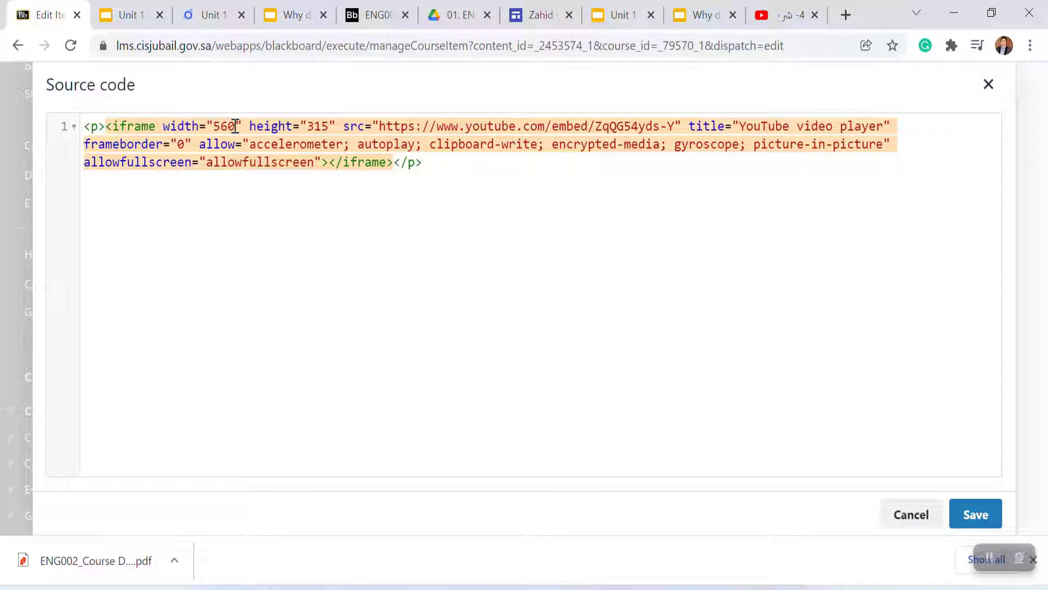
pyautogui.press('BackSpace')
pyautogui.press('BackSpace')
pyautogui.write('00')
# Step: Set the embedded video's height to 300, save the source code, and submit the item
pyautogui.click(329, 125)
pyautogui.press('BackSpace')
pyautogui.press('BackSpace')
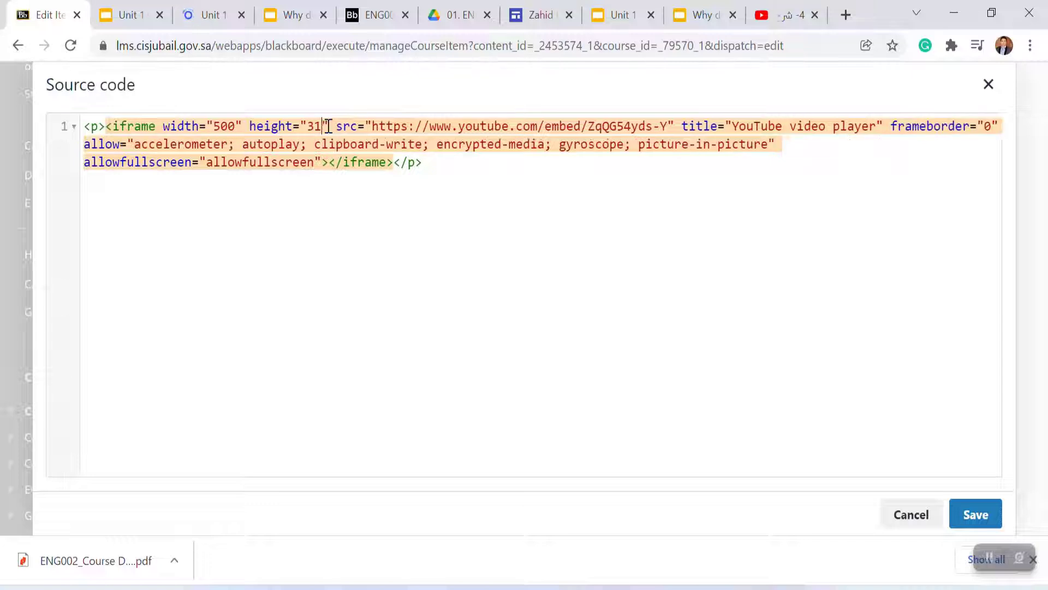
pyautogui.write('00')
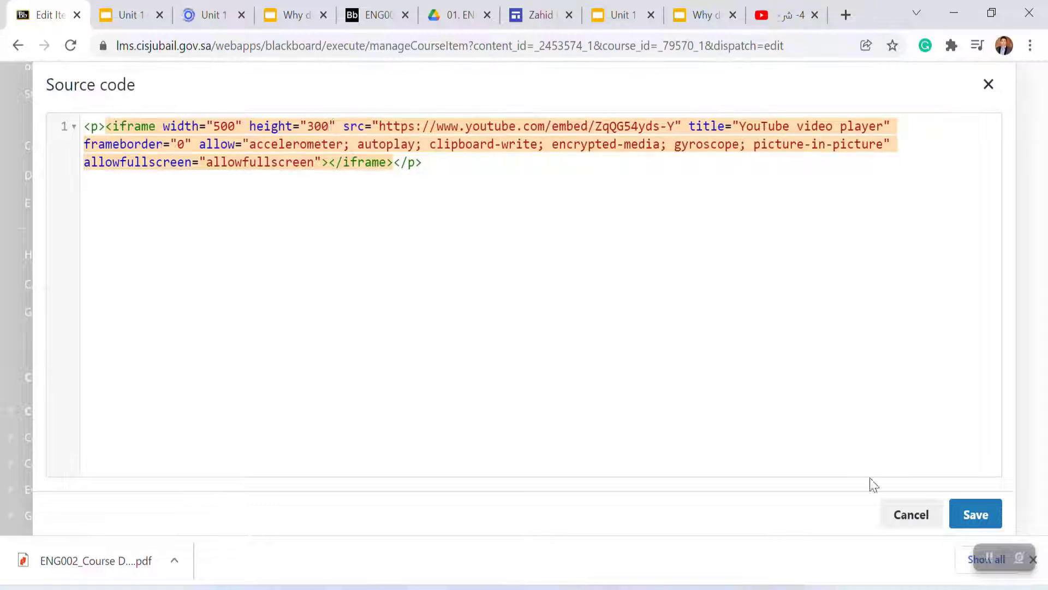
pyautogui.click(974, 514)
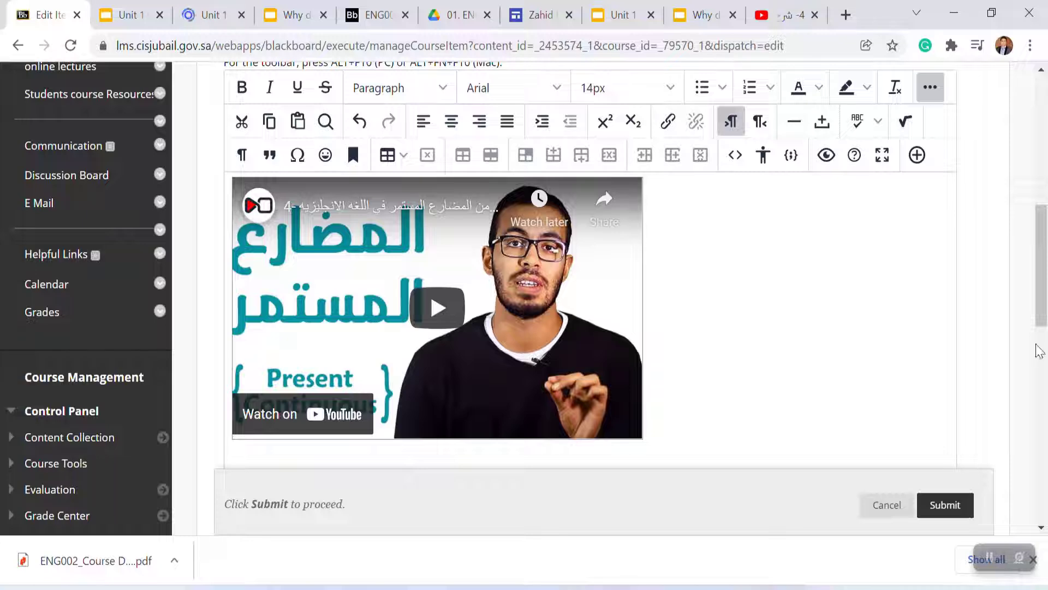
pyautogui.moveTo(1043, 312); pyautogui.dragTo(1039, 374)
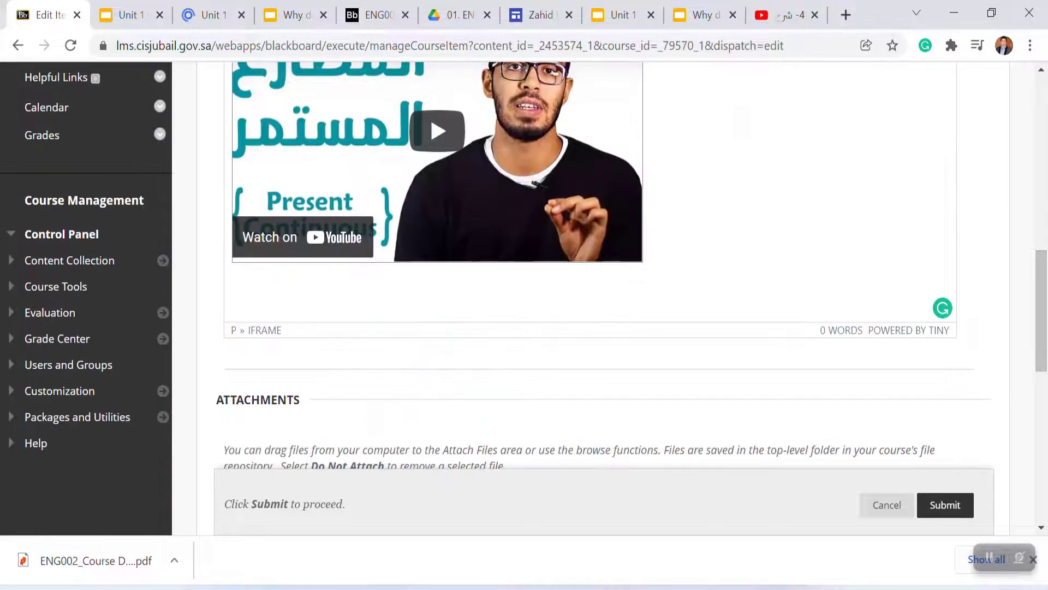
pyautogui.click(933, 505)
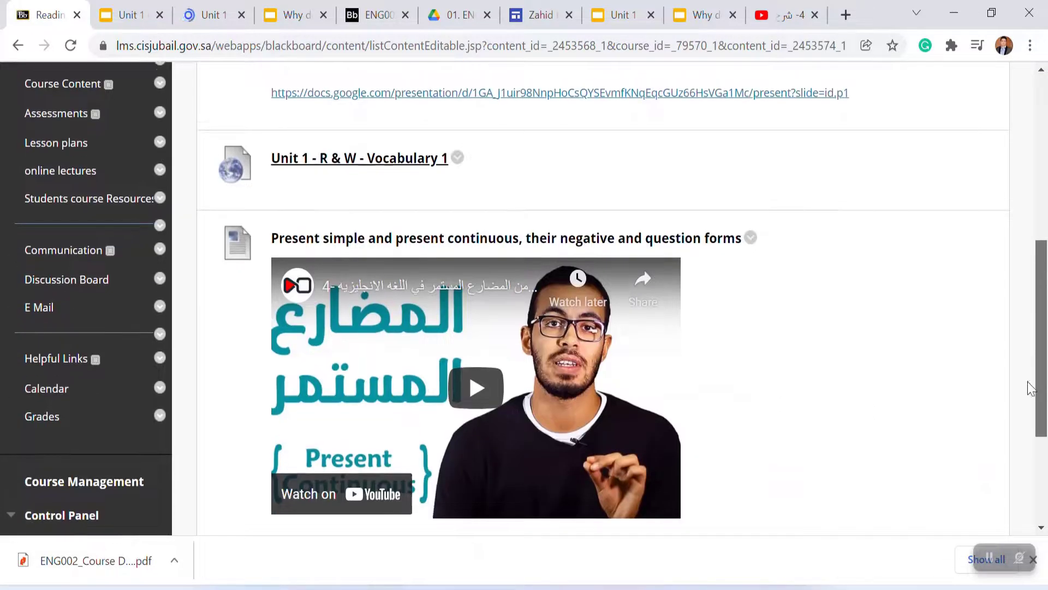
# Step: Create a new item in Reading and Writing named 'Present simple and present continuous'
pyautogui.scroll(3, 1030, 371)
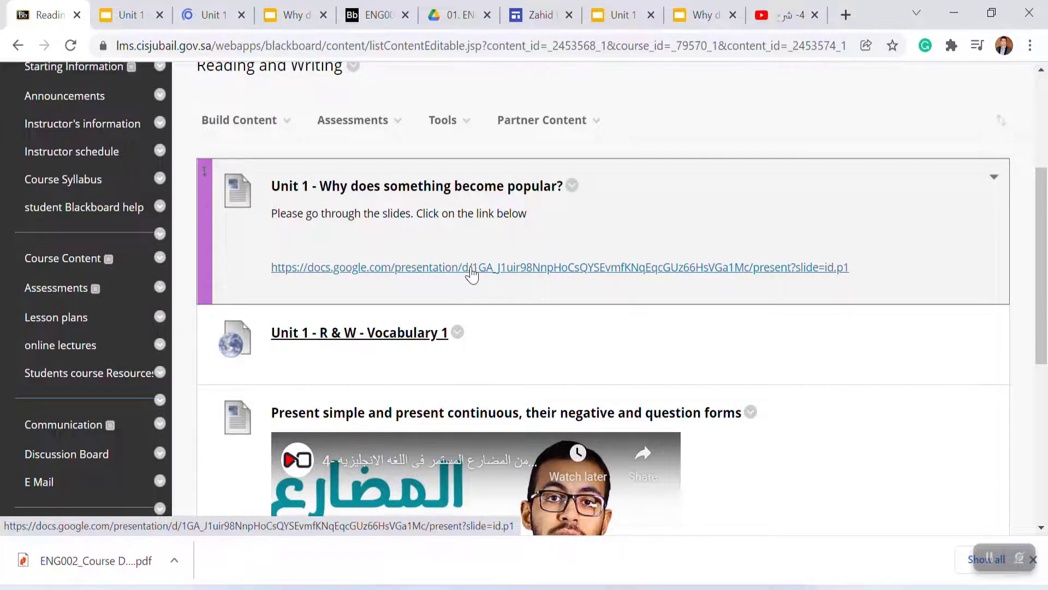
pyautogui.moveTo(1039, 308); pyautogui.dragTo(1032, 266)
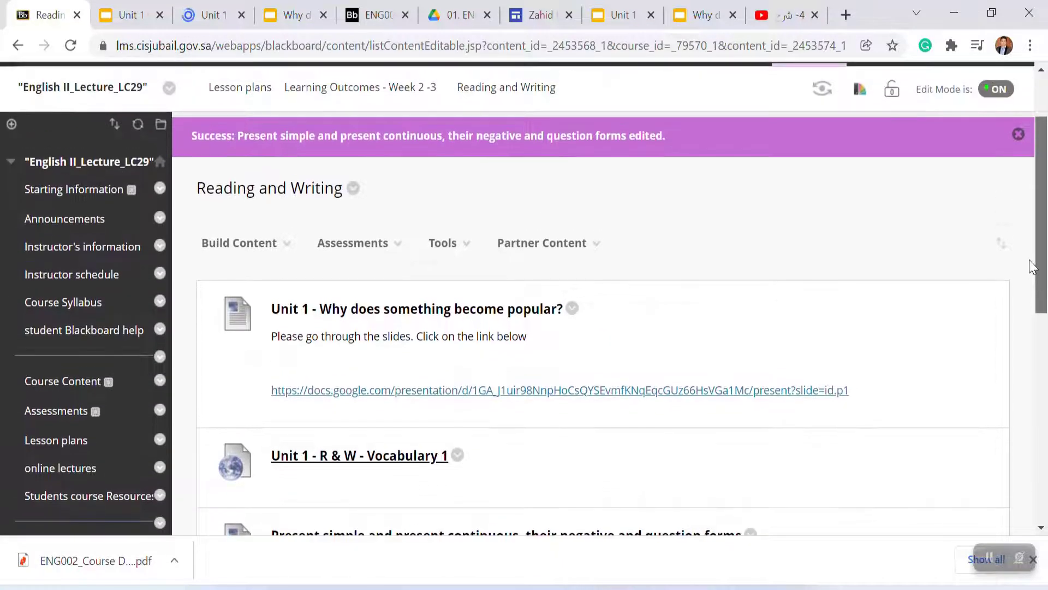
pyautogui.click(285, 254)
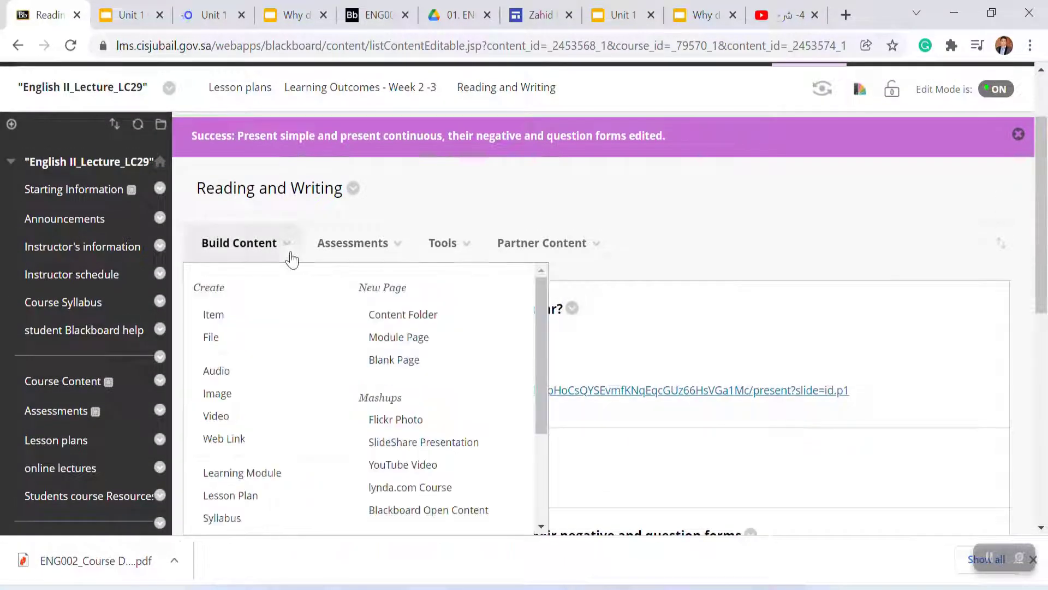
pyautogui.click(216, 314)
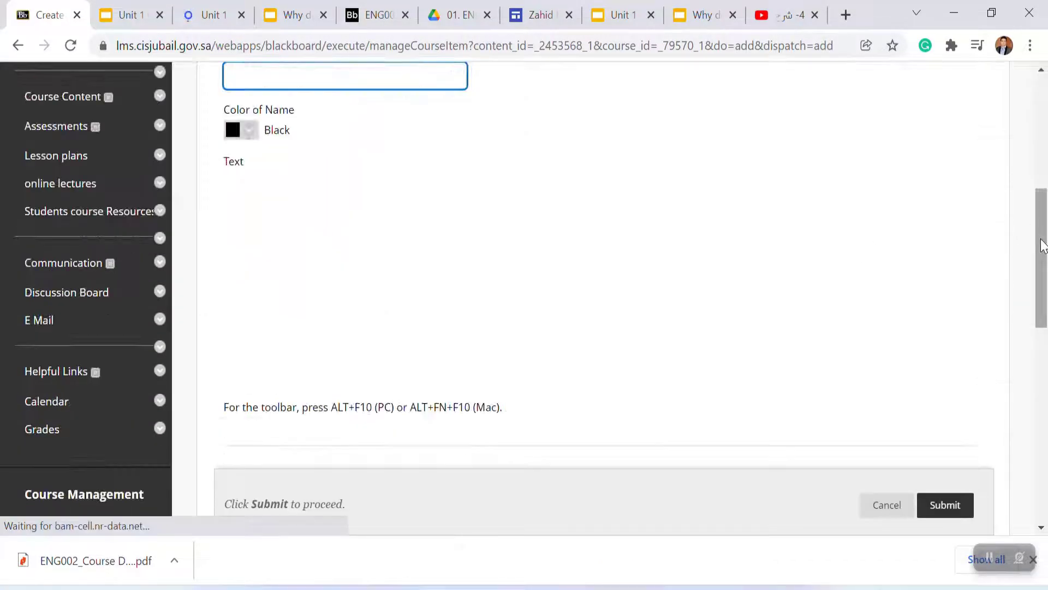
pyautogui.moveTo(1044, 237); pyautogui.dragTo(1041, 193)
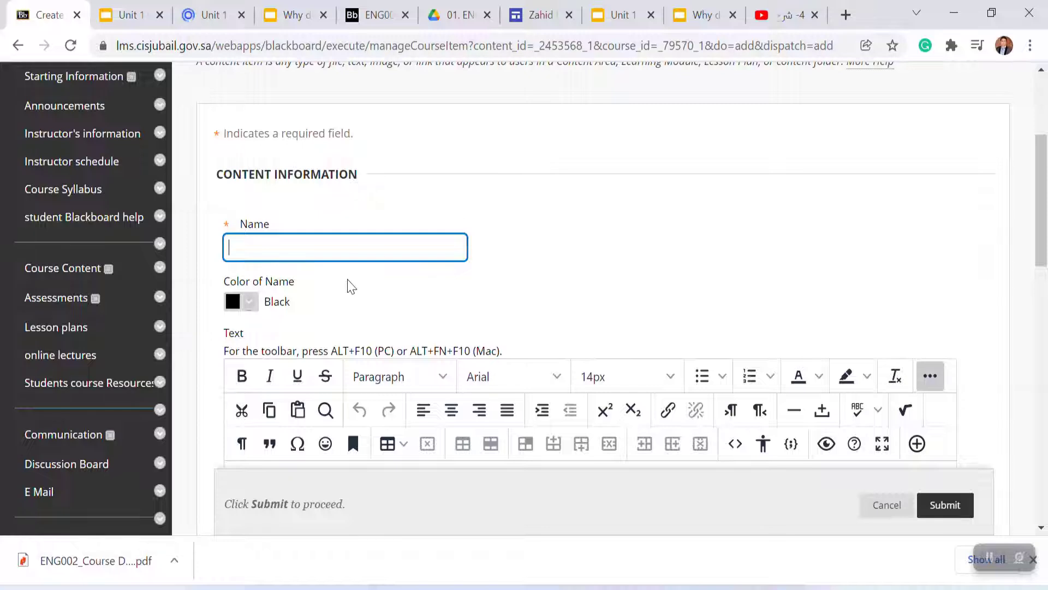
pyautogui.click(326, 259)
pyautogui.write('Present simple and present continuous, their ne')
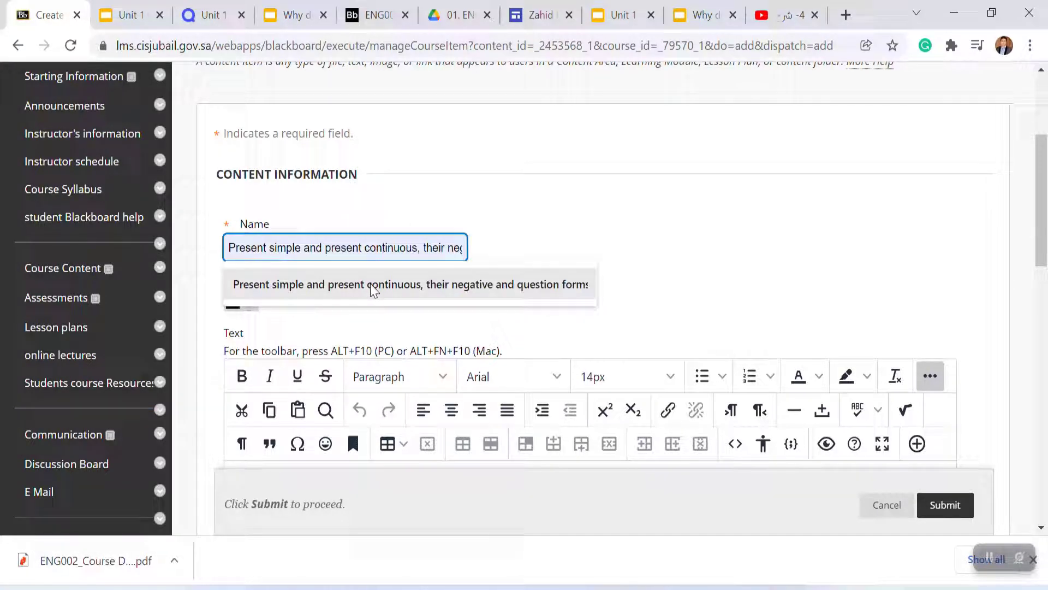
pyautogui.click(370, 291)
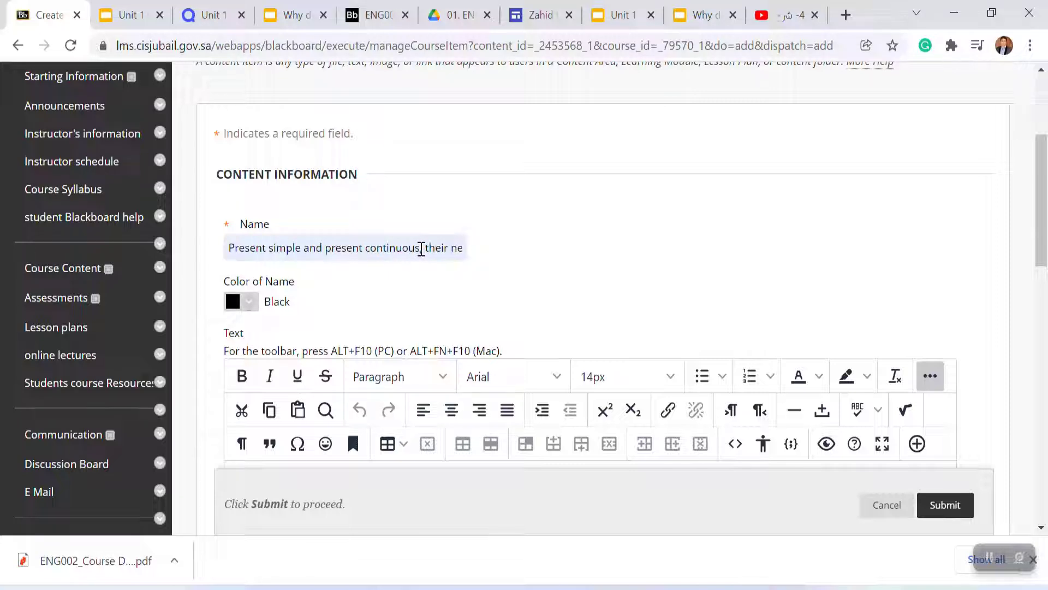
pyautogui.moveTo(422, 249); pyautogui.dragTo(501, 254)
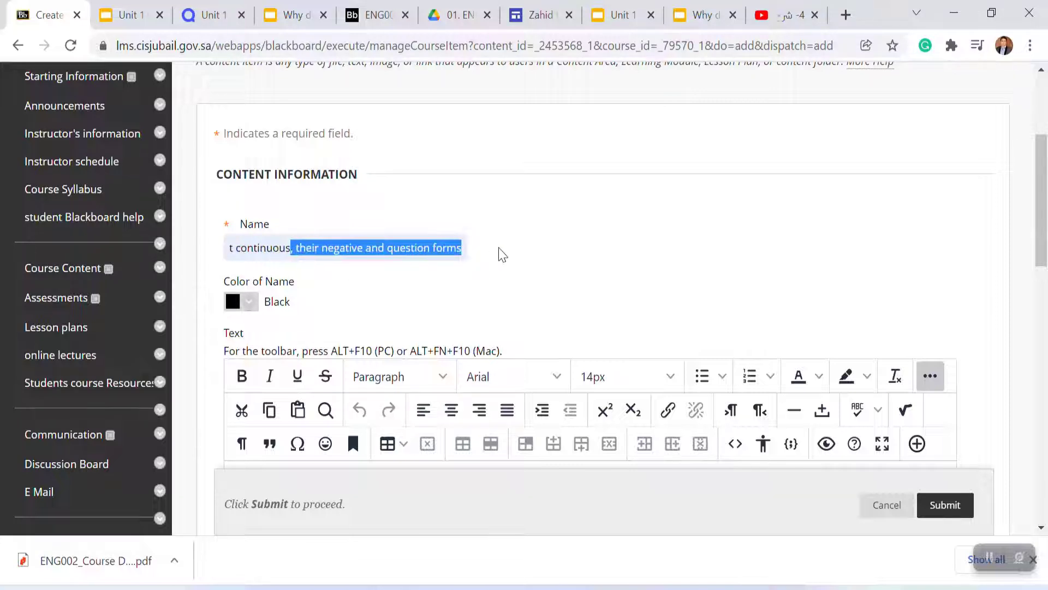
pyautogui.press('BackSpace')
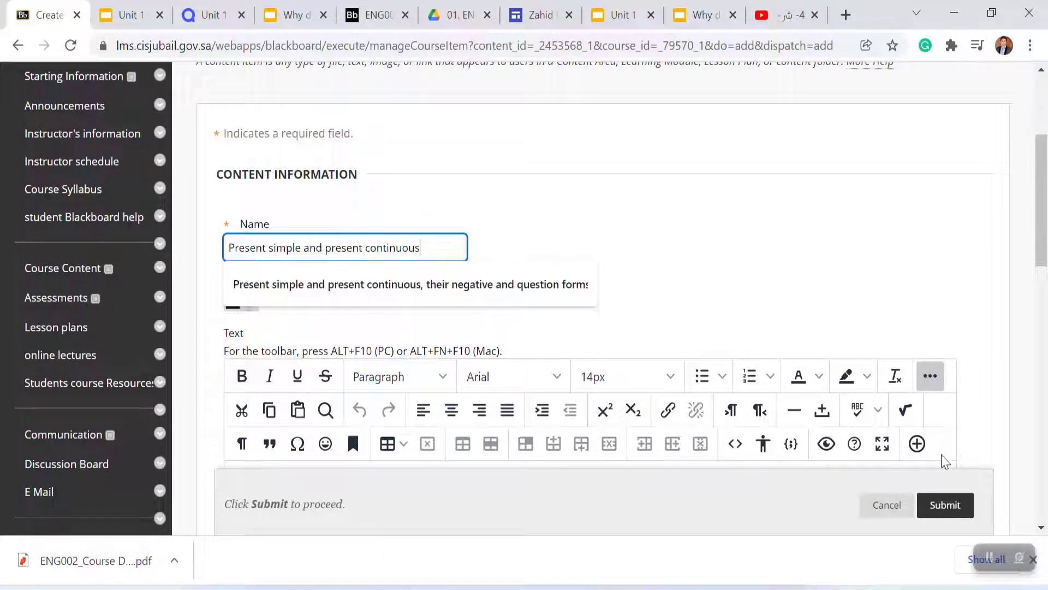
# Step: Open the YouTube Video tool from Add content and search for 'simple present and present continuous'
pyautogui.click(917, 443)
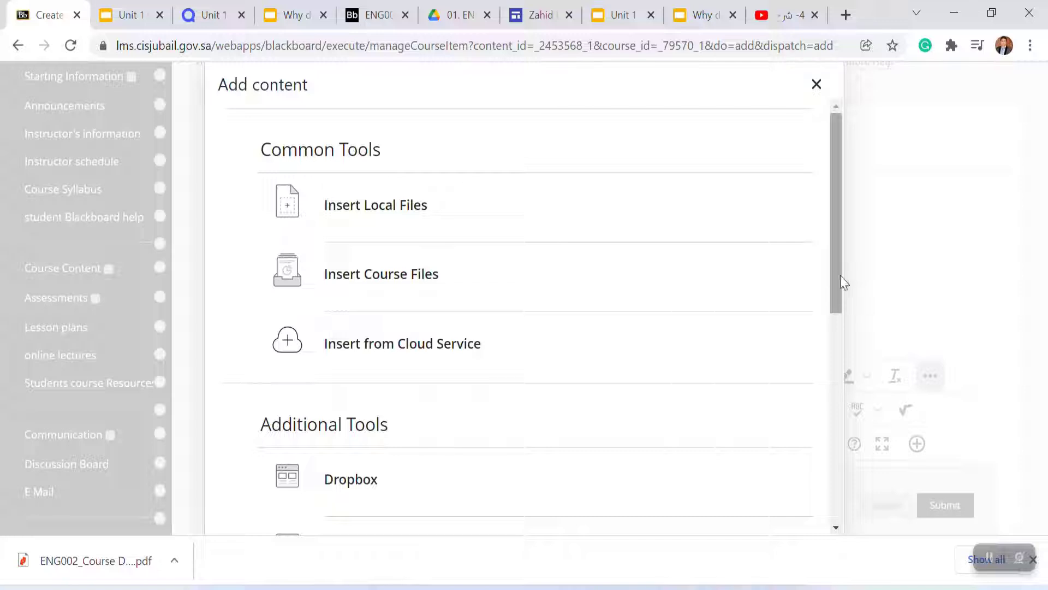
pyautogui.click(816, 83)
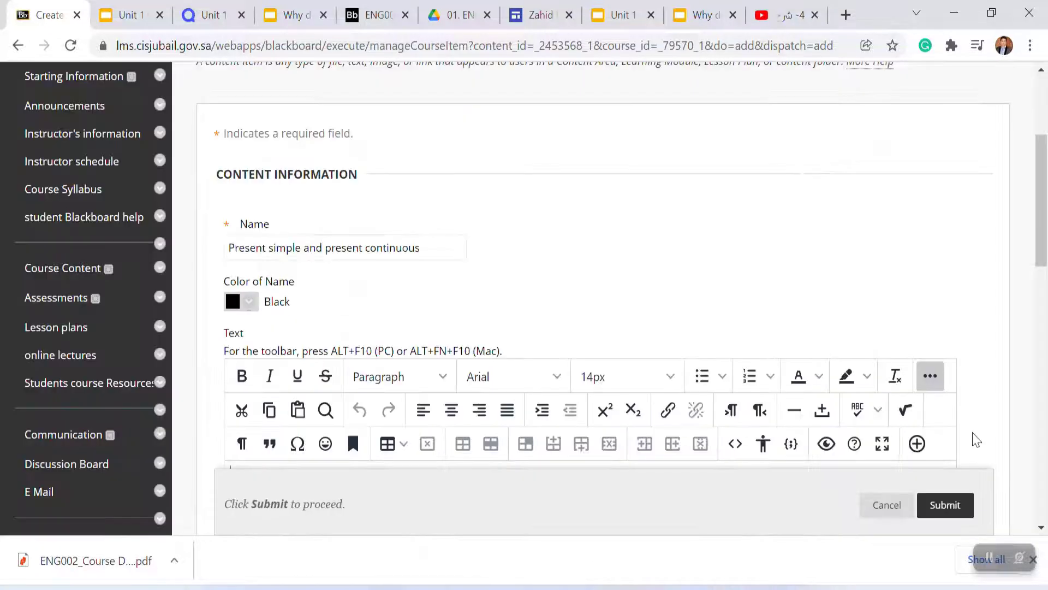
pyautogui.click(917, 444)
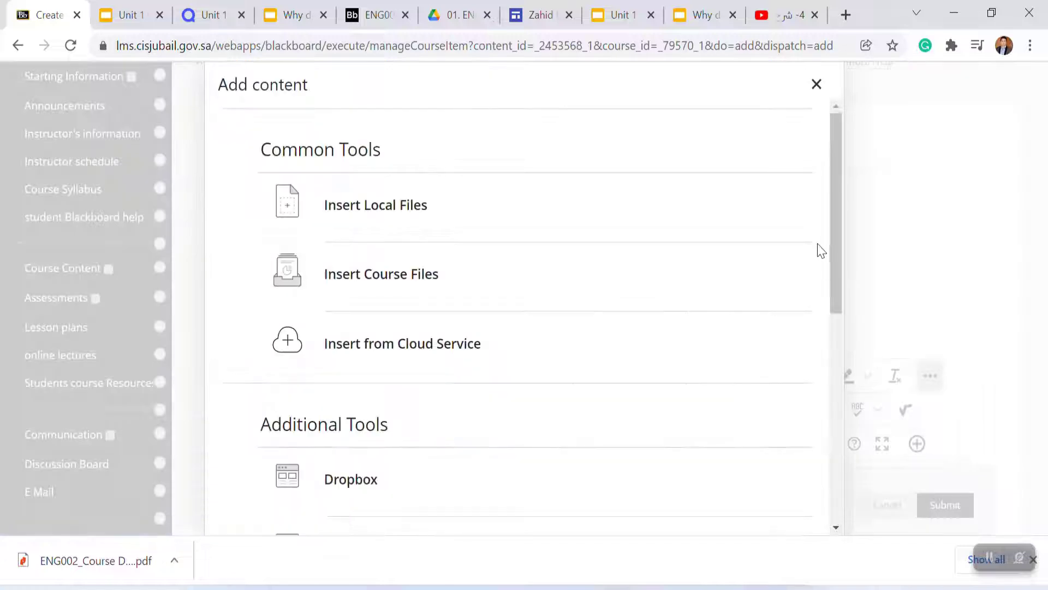
pyautogui.moveTo(840, 236); pyautogui.dragTo(812, 393)
pyautogui.click(375, 345)
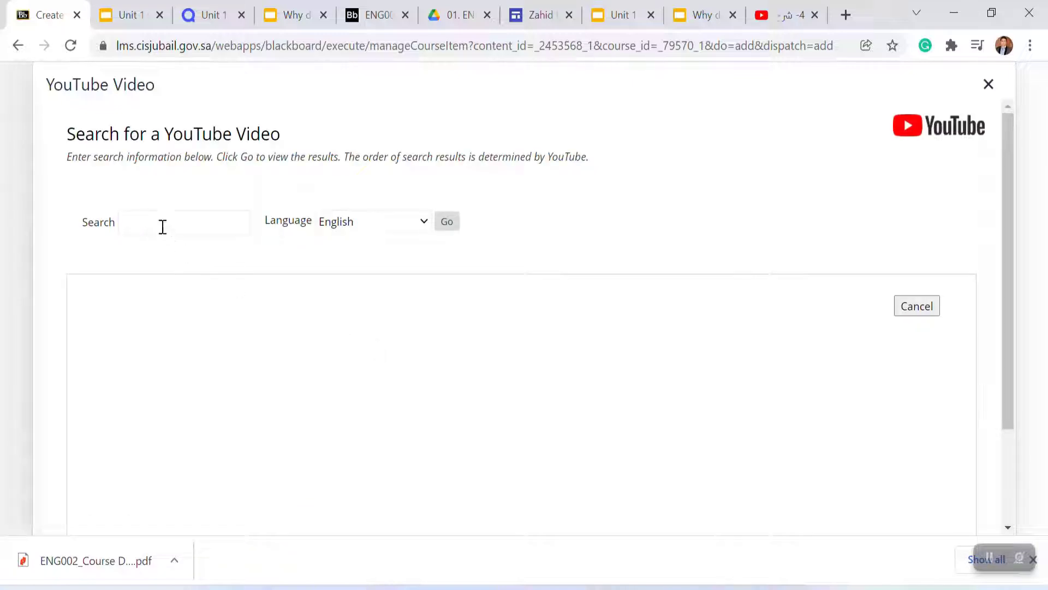
pyautogui.click(163, 227)
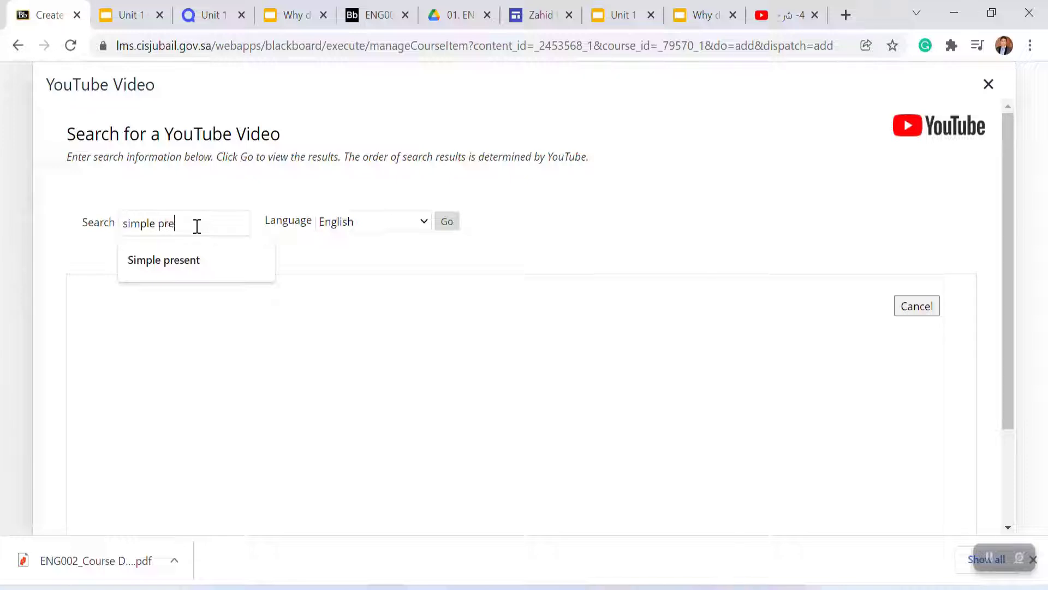
pyautogui.write('simple present na')
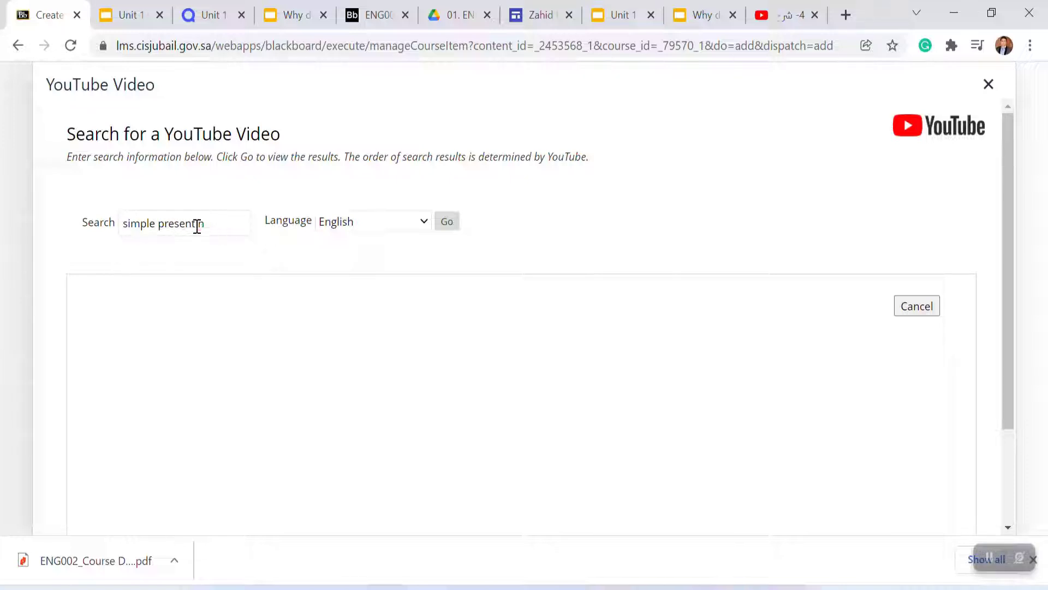
pyautogui.press('BackSpace')
pyautogui.press('BackSpace')
pyautogui.write('and present continuous')
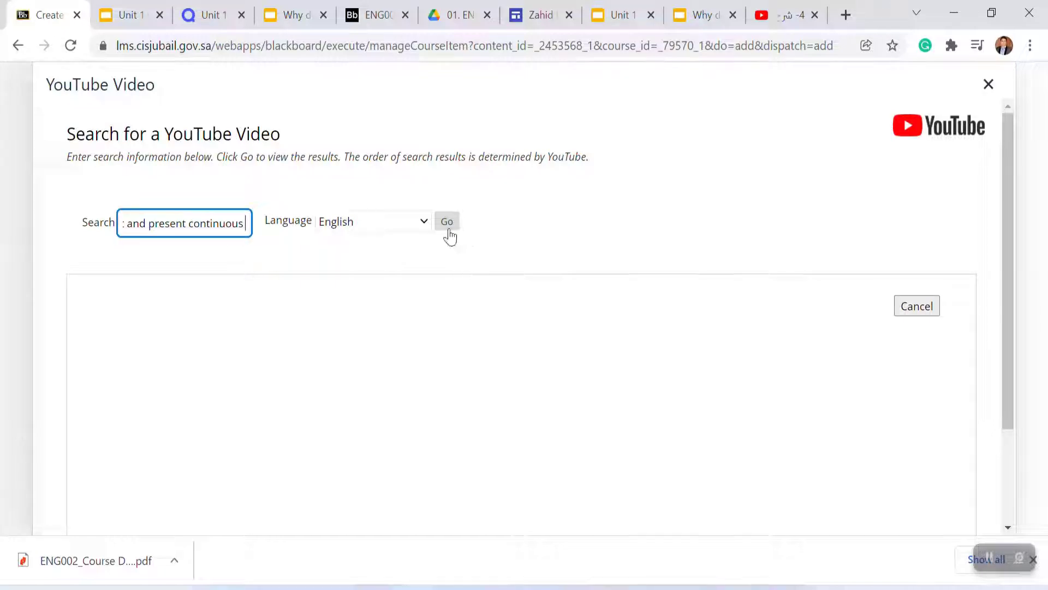
pyautogui.click(448, 223)
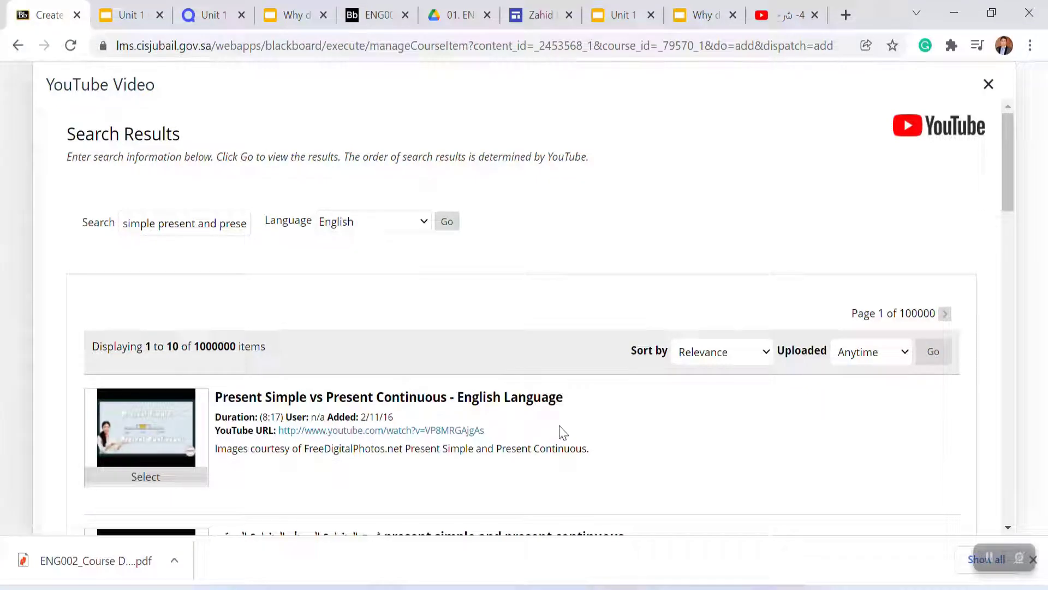
# Step: Reopen the present continuous tense video on YouTube and copy its title
pyautogui.click(780, 18)
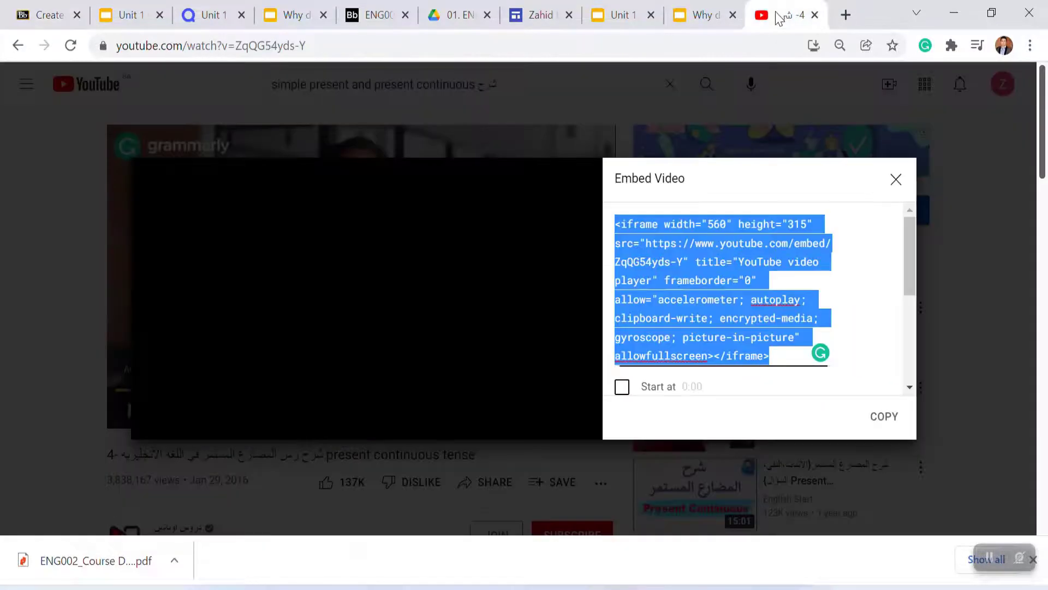
pyautogui.click(17, 45)
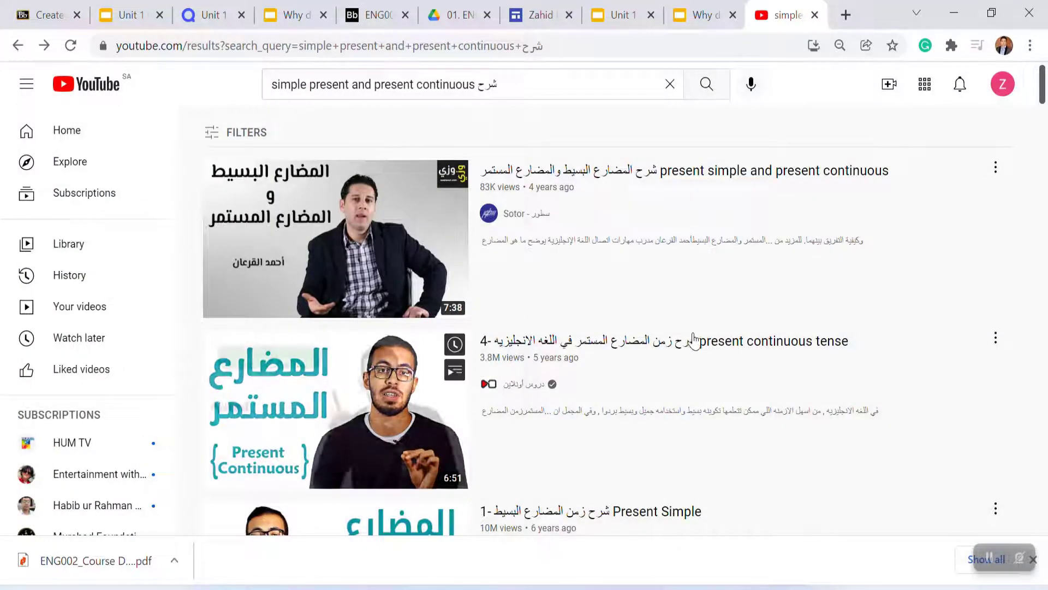
pyautogui.click(733, 344)
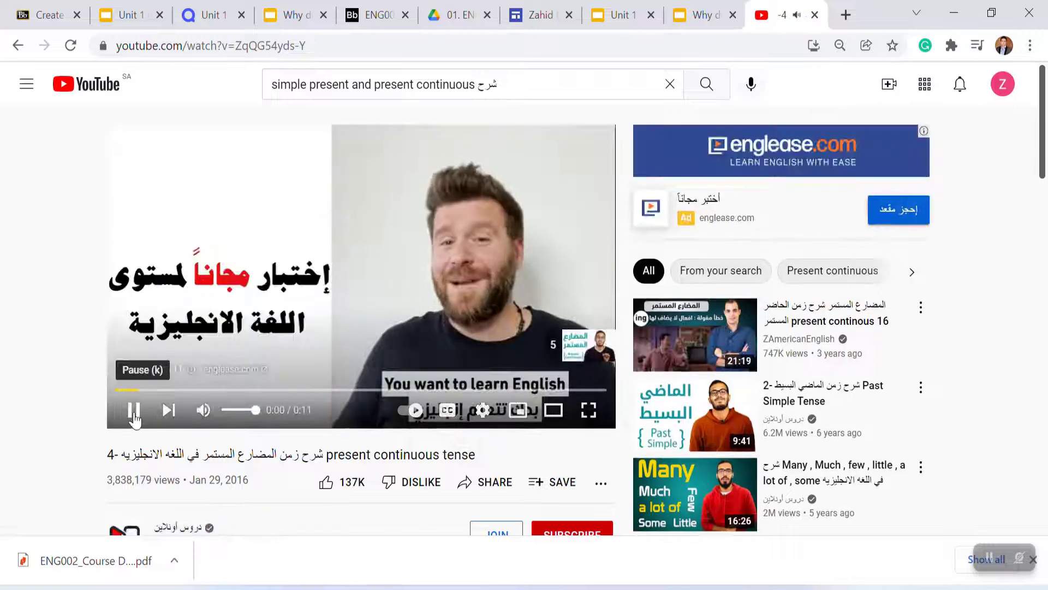
pyautogui.click(134, 413)
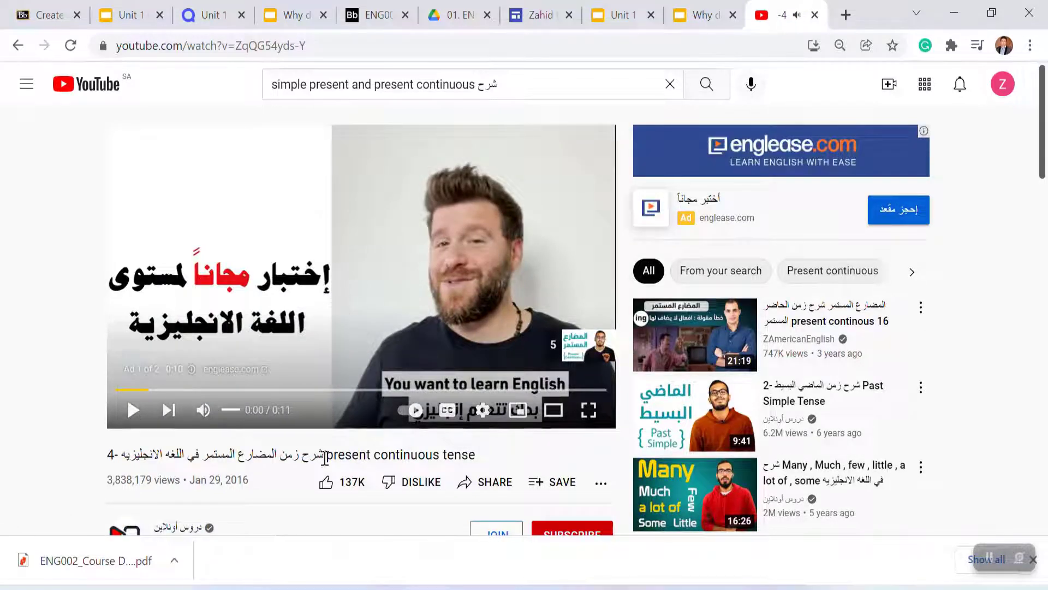
pyautogui.tripleClick(433, 458)
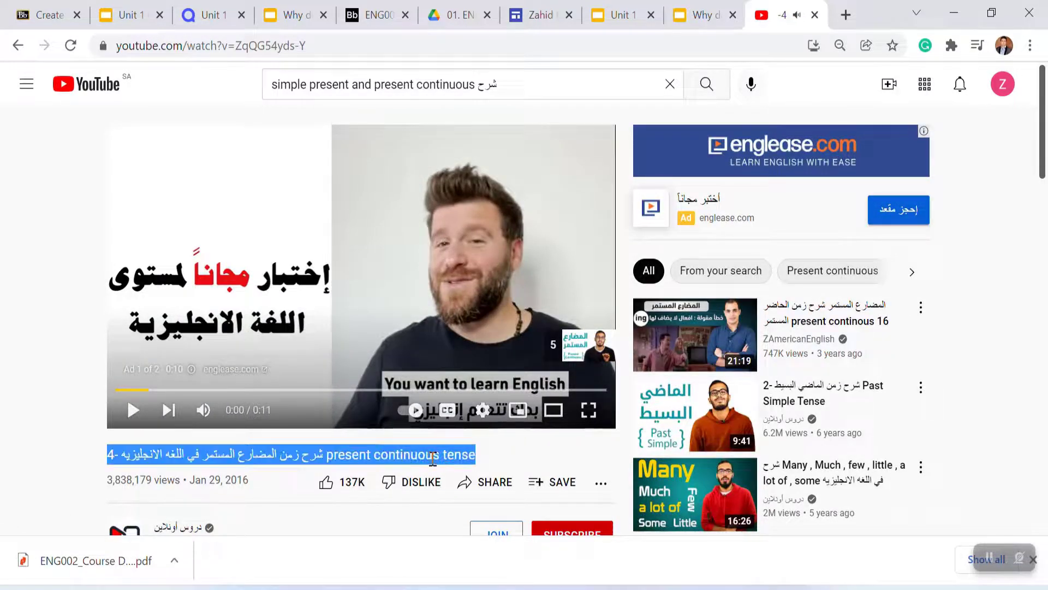
# Step: Search the YouTube Video tool with the pasted video title and select the matching present continuous tense video
pyautogui.click(36, 13)
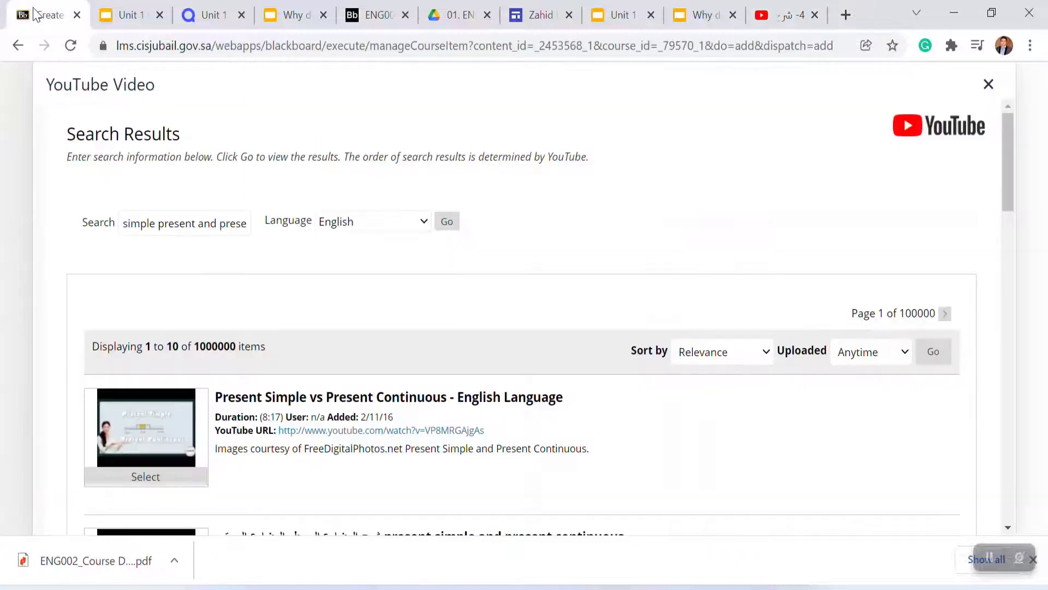
pyautogui.tripleClick(217, 224)
pyautogui.write('present continuous tense')
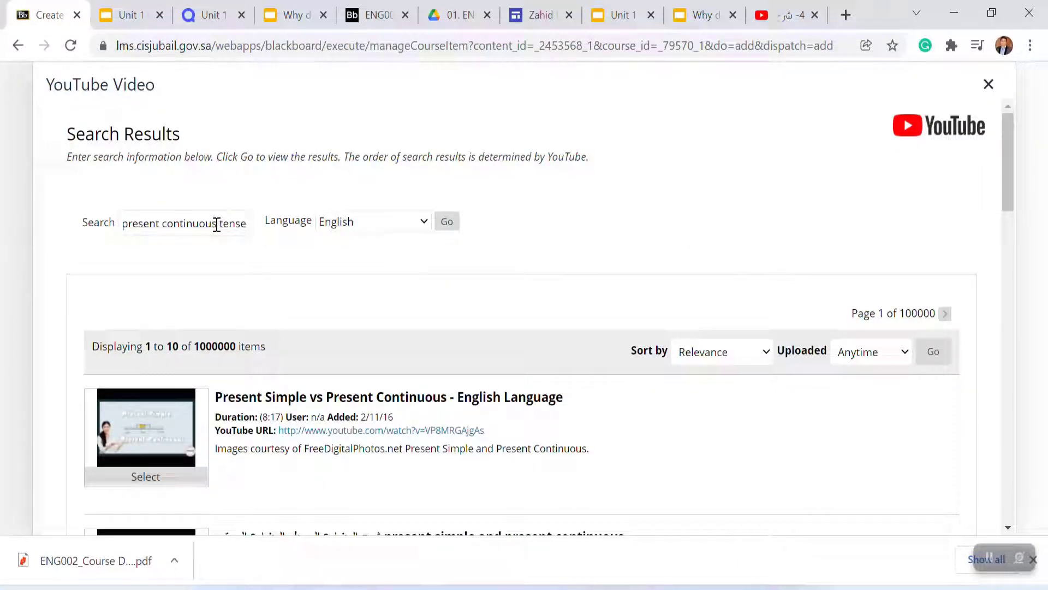
pyautogui.click(447, 223)
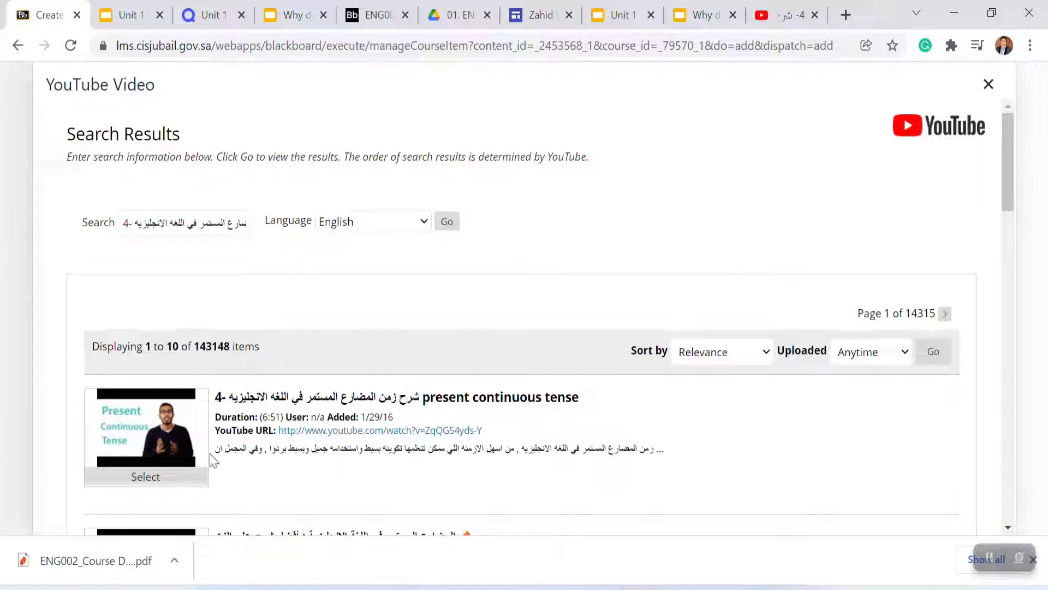
pyautogui.click(151, 482)
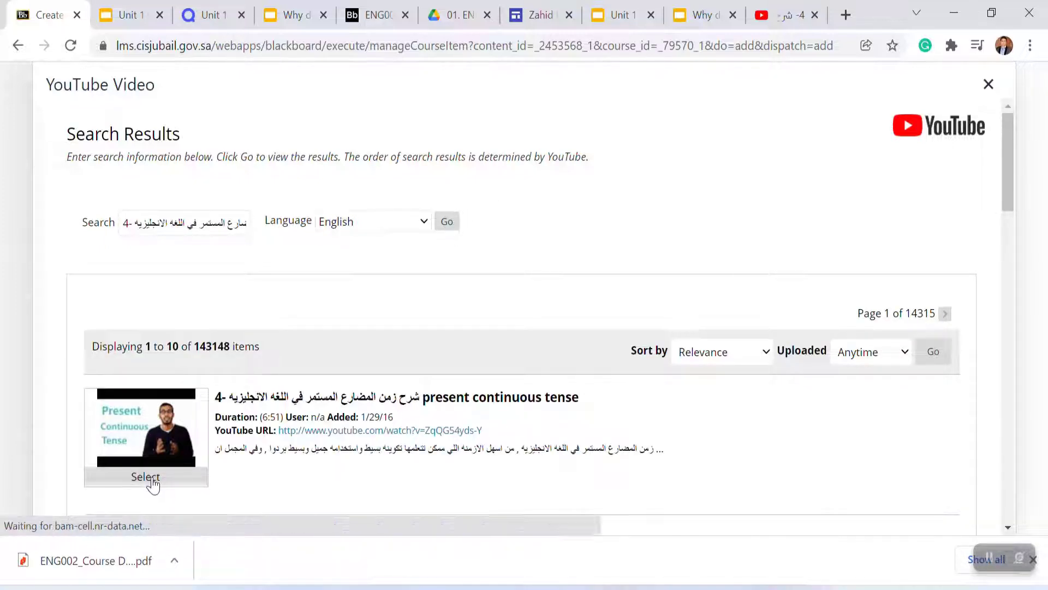
# Step: Submit the new item with the embedded present continuous tense video
pyautogui.click(948, 507)
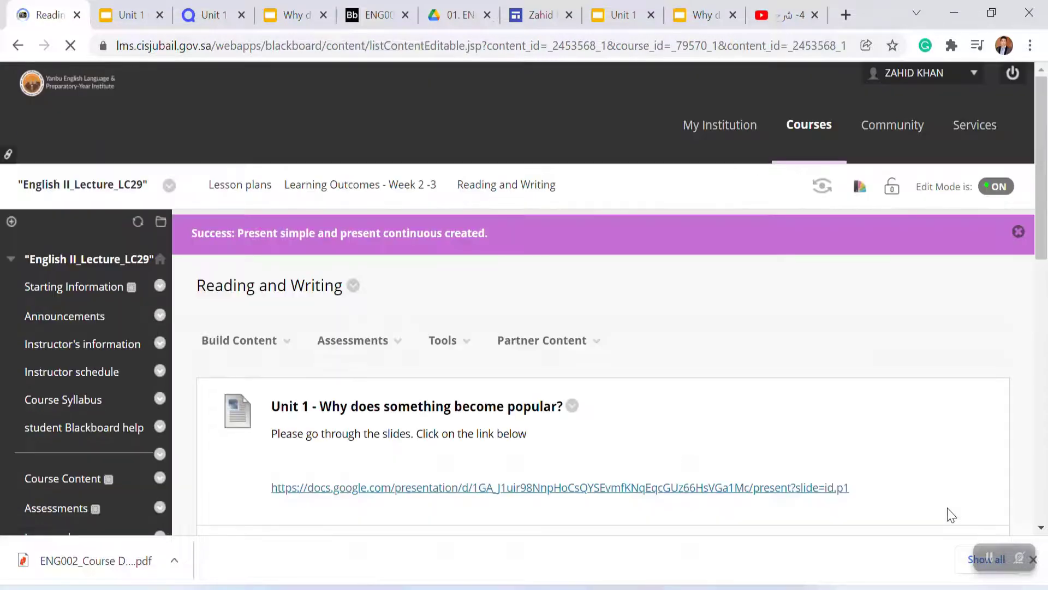
pyautogui.moveTo(1042, 237); pyautogui.dragTo(986, 273)
pyautogui.click(288, 237)
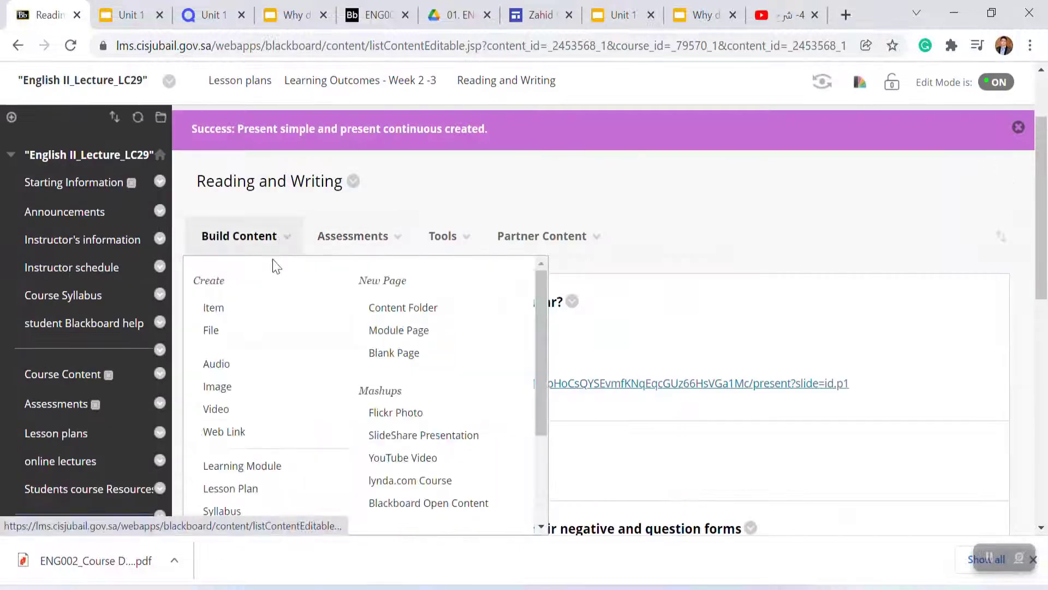
pyautogui.click(225, 307)
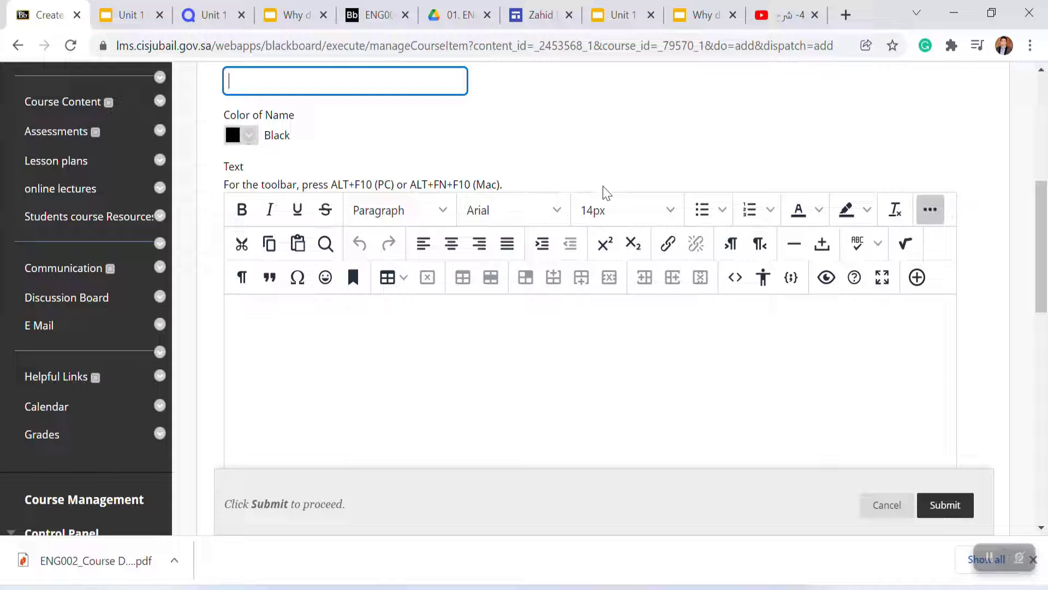
pyautogui.click(935, 208)
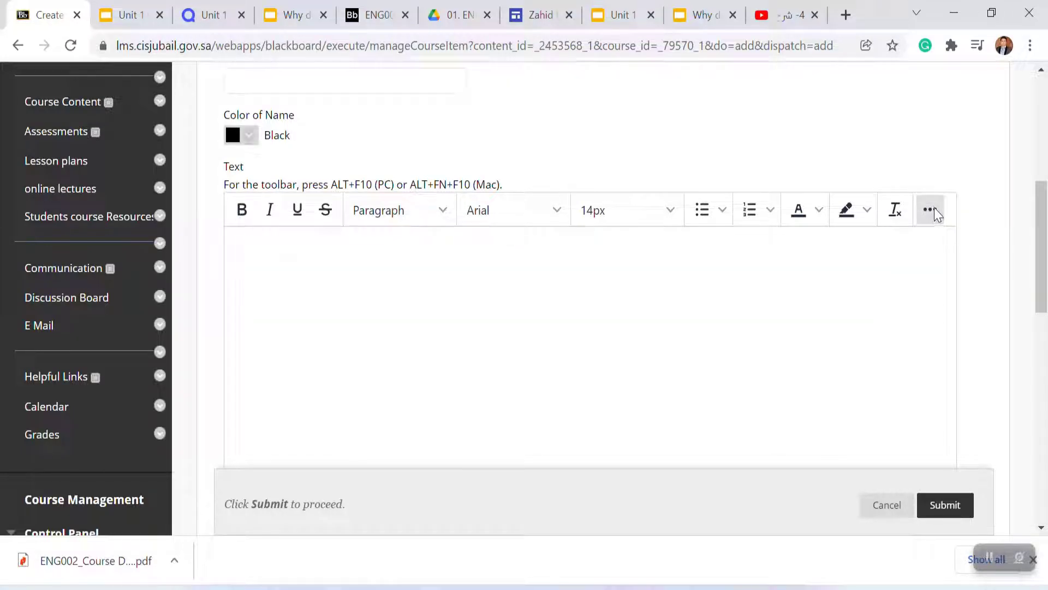
pyautogui.click(935, 210)
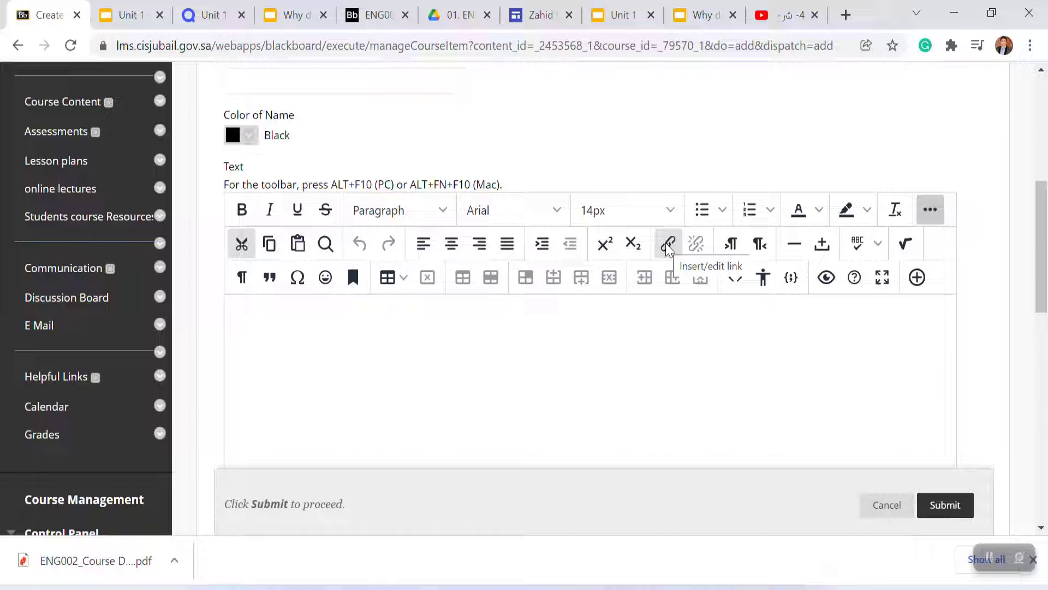
pyautogui.click(820, 214)
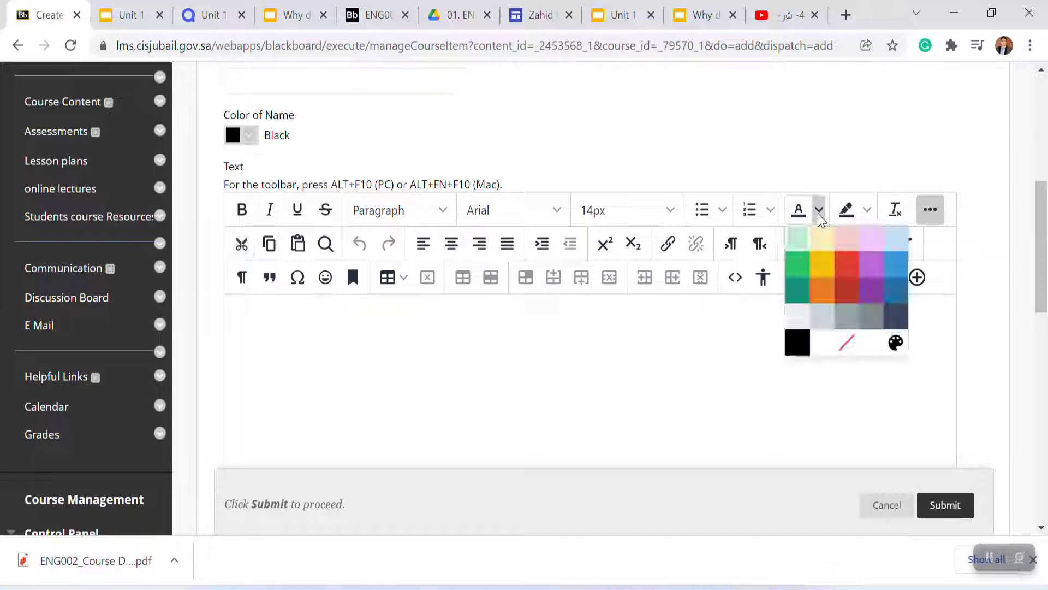
pyautogui.click(772, 216)
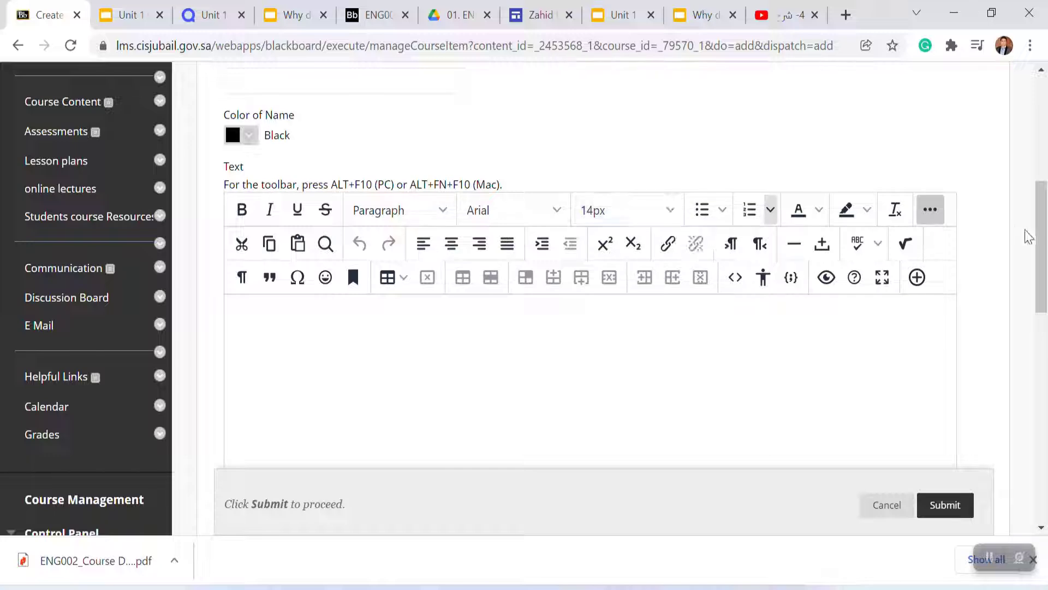
pyautogui.moveTo(1044, 238); pyautogui.dragTo(1037, 160)
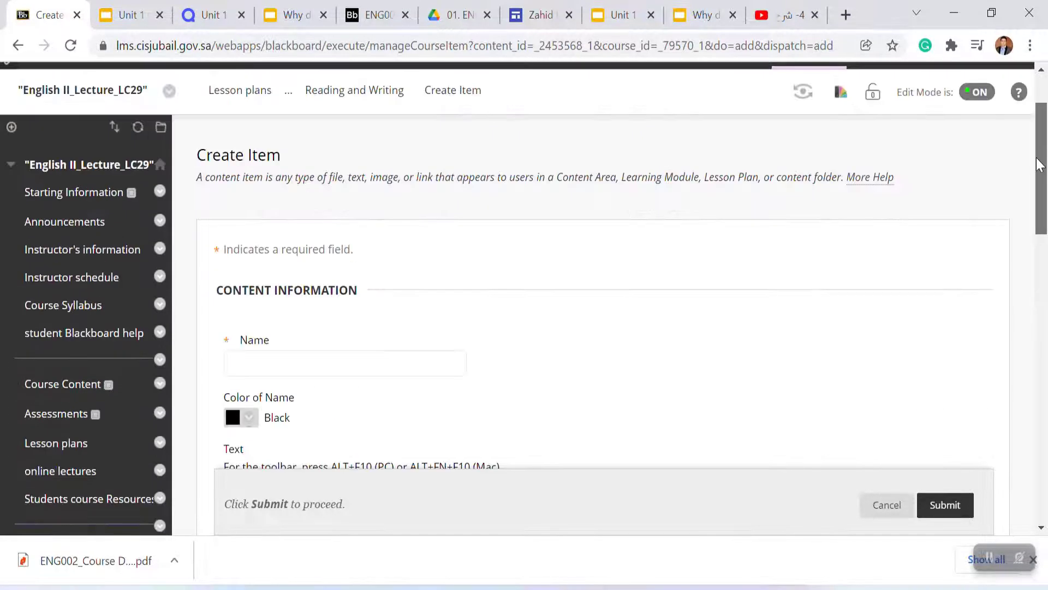
pyautogui.click(52, 446)
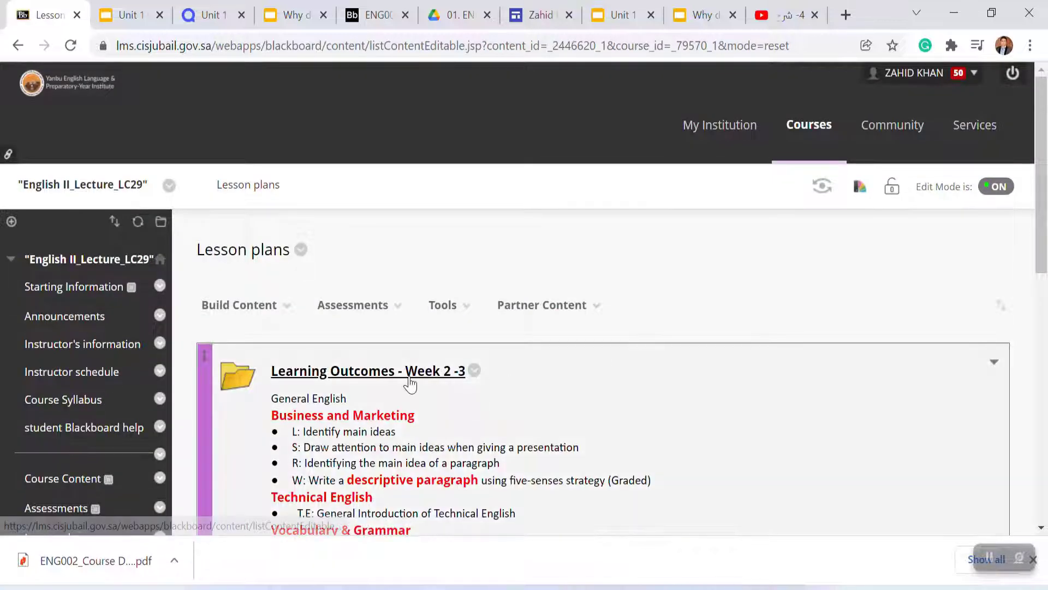
# Step: Return to Reading and Writing, start a new File, and name it 'Quiz - Simple present'
pyautogui.click(410, 376)
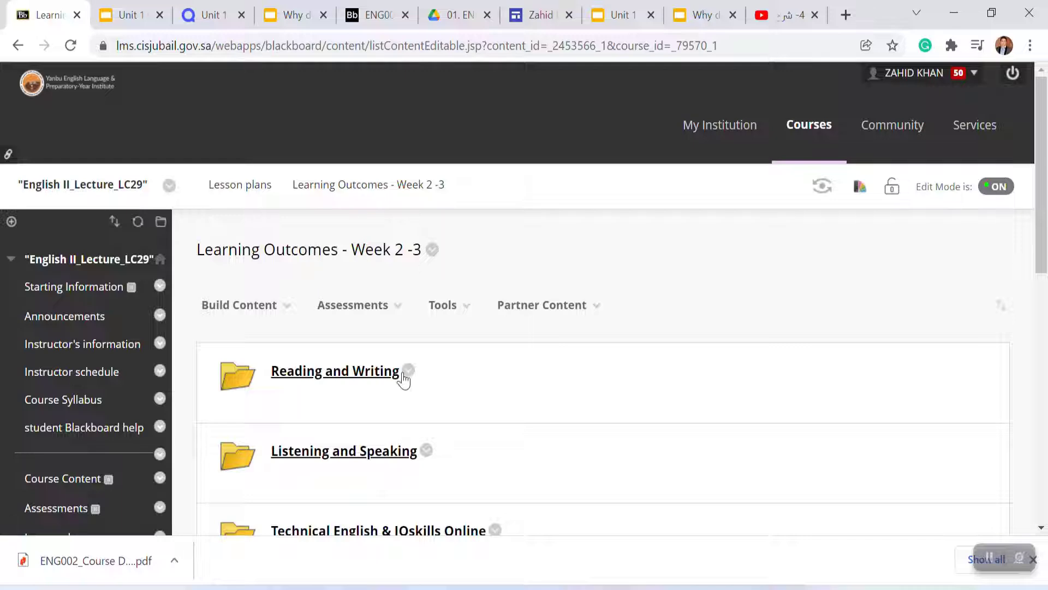
pyautogui.click(319, 371)
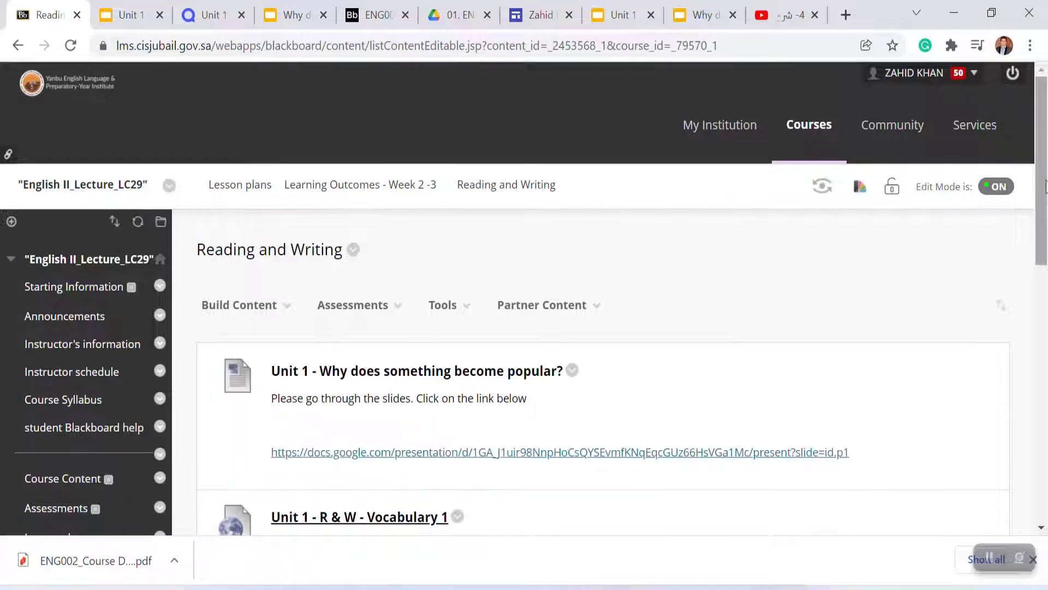
pyautogui.moveTo(1046, 186); pyautogui.dragTo(1020, 203)
pyautogui.click(443, 261)
pyautogui.click(284, 262)
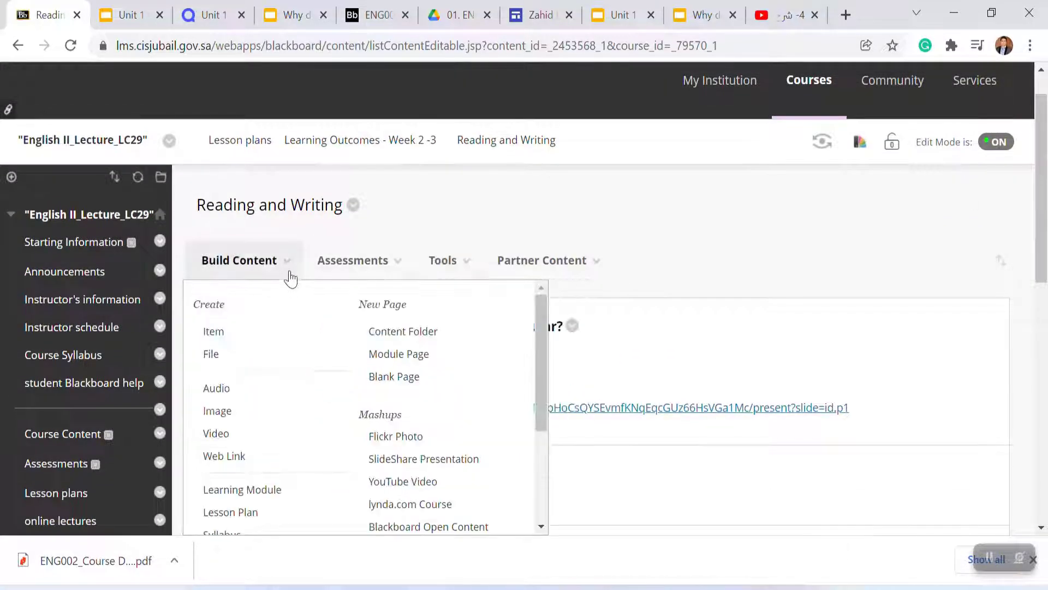
pyautogui.click(211, 354)
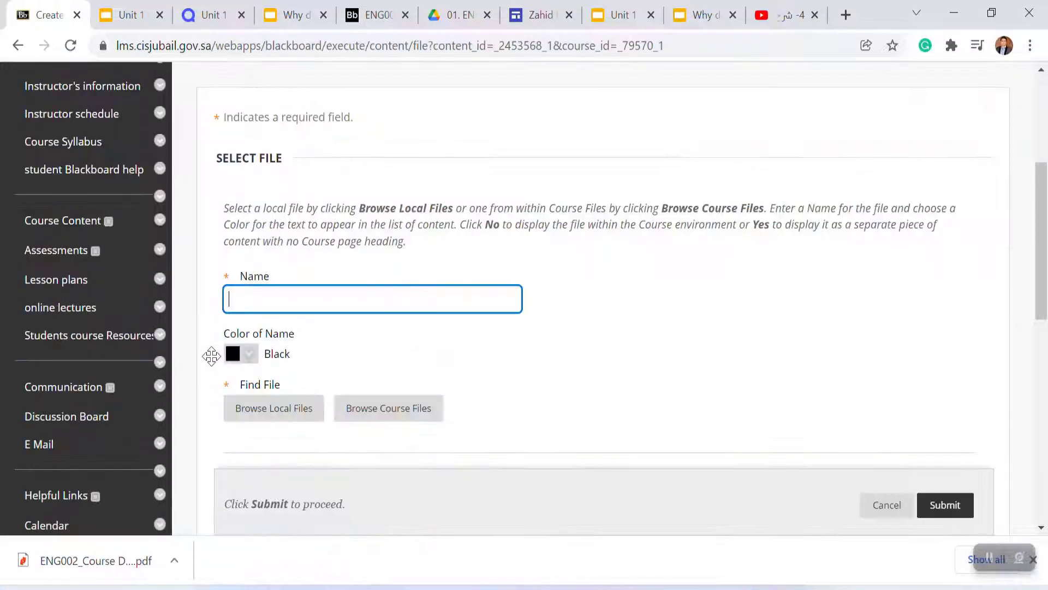
pyautogui.click(262, 305)
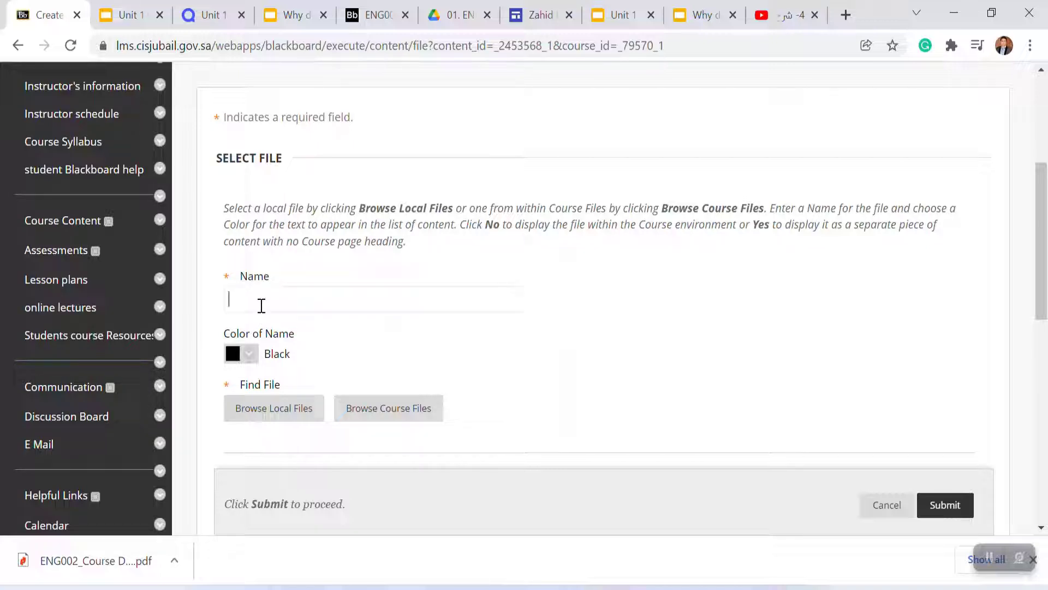
pyautogui.write('Quiz - Present simple')
pyautogui.press('BackSpace')
pyautogui.press('BackSpace')
pyautogui.press('BackSpace')
pyautogui.press('BackSpace')
pyautogui.press('BackSpace')
pyautogui.press('BackSpace')
pyautogui.press('BackSpace')
pyautogui.press('BackSpace')
pyautogui.press('BackSpace')
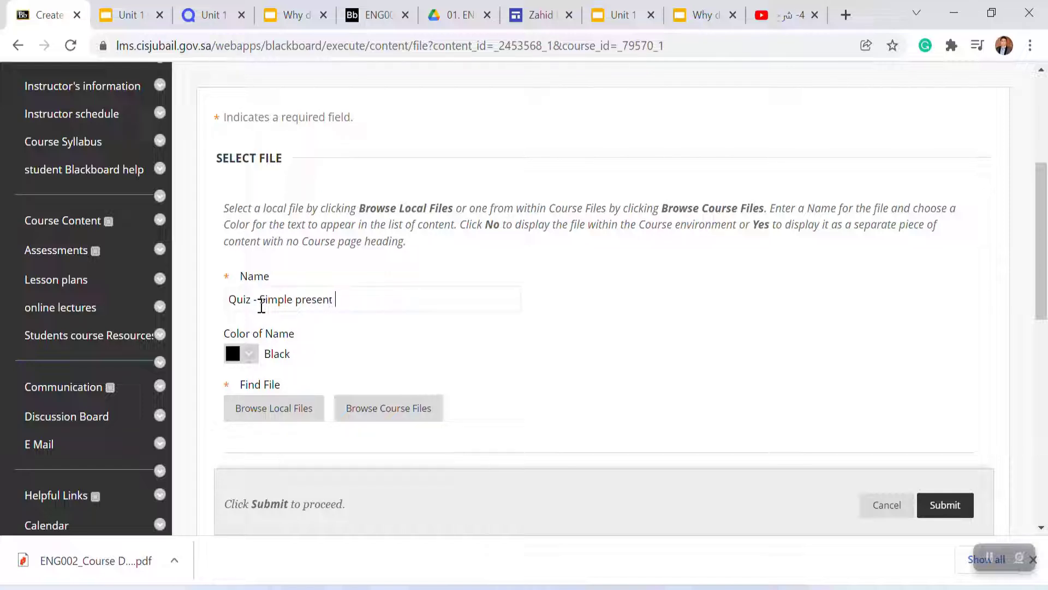
# Step: Search the web for 'Simple present Quiz' PDFs and open a present simple worksheet from agendaweb.org
pyautogui.moveTo(1037, 273); pyautogui.dragTo(1037, 318)
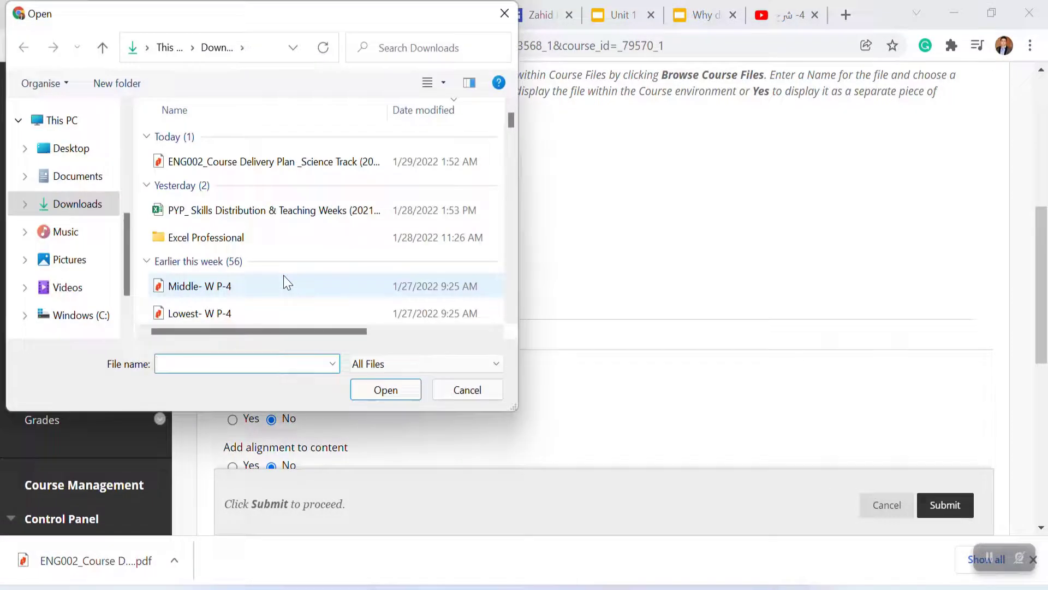
pyautogui.click(505, 13)
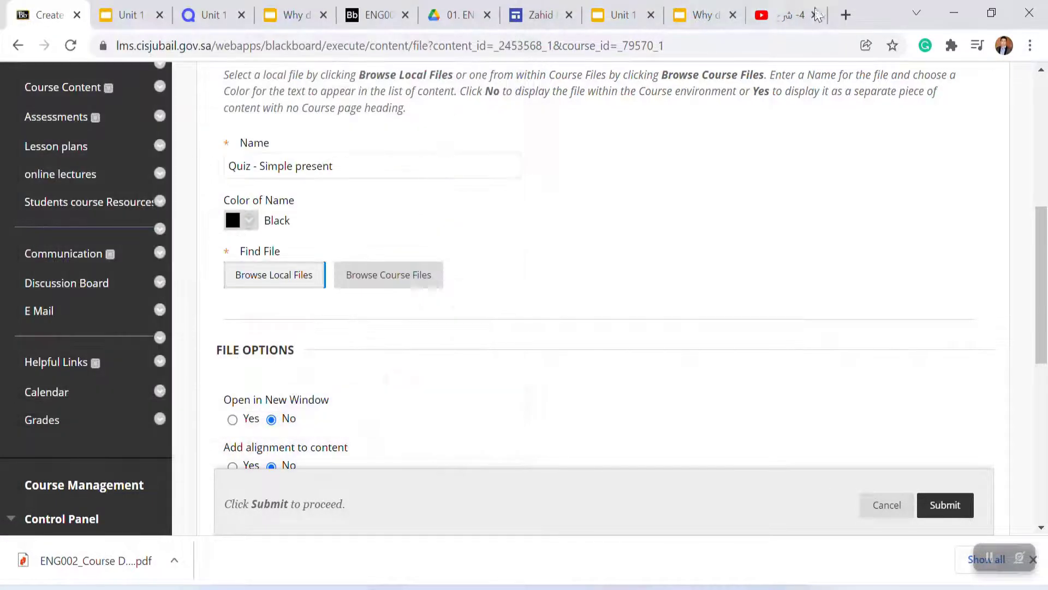
pyautogui.click(846, 15)
pyautogui.click(335, 362)
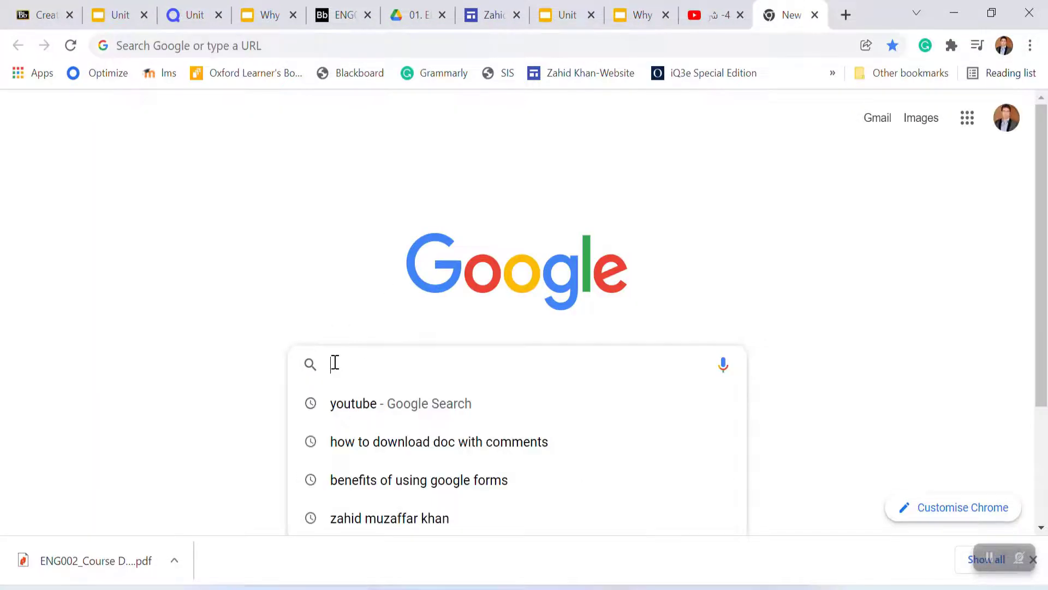
pyautogui.write('Simple present')
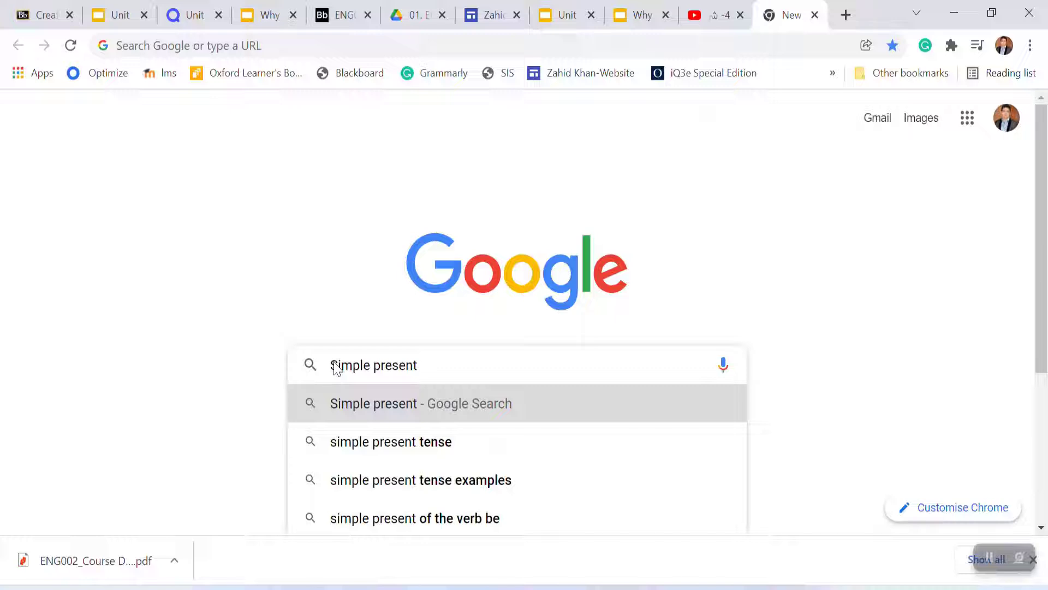
pyautogui.write(' Quiz')
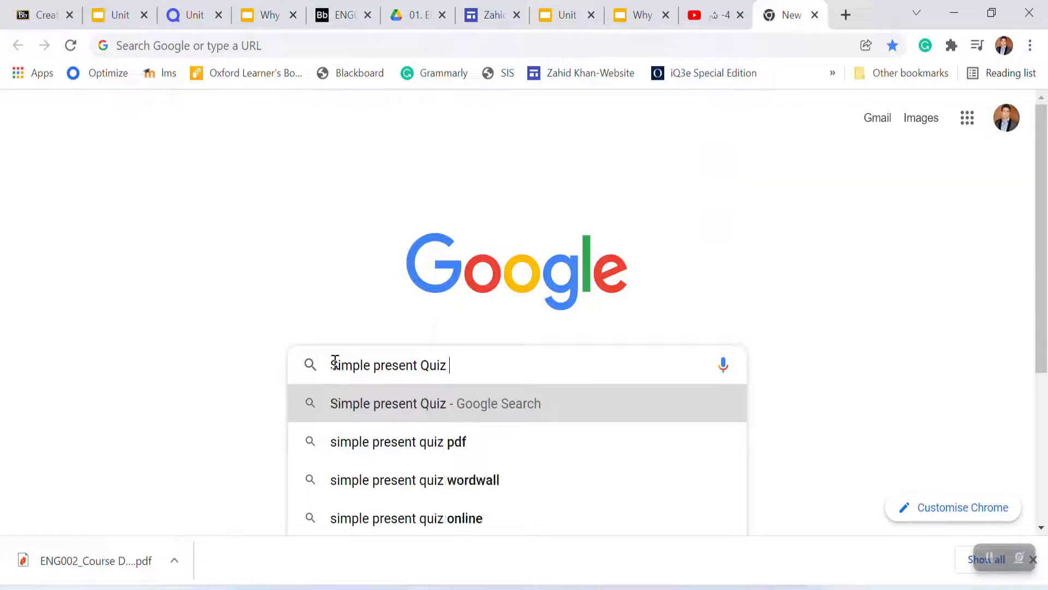
pyautogui.click(410, 441)
pyautogui.click(246, 266)
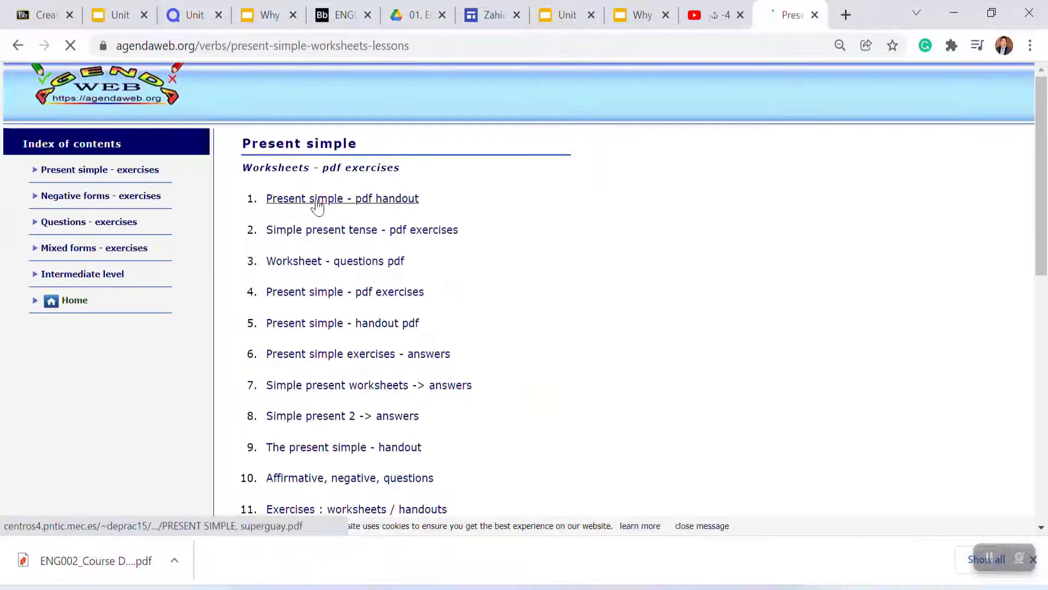
pyautogui.click(338, 263)
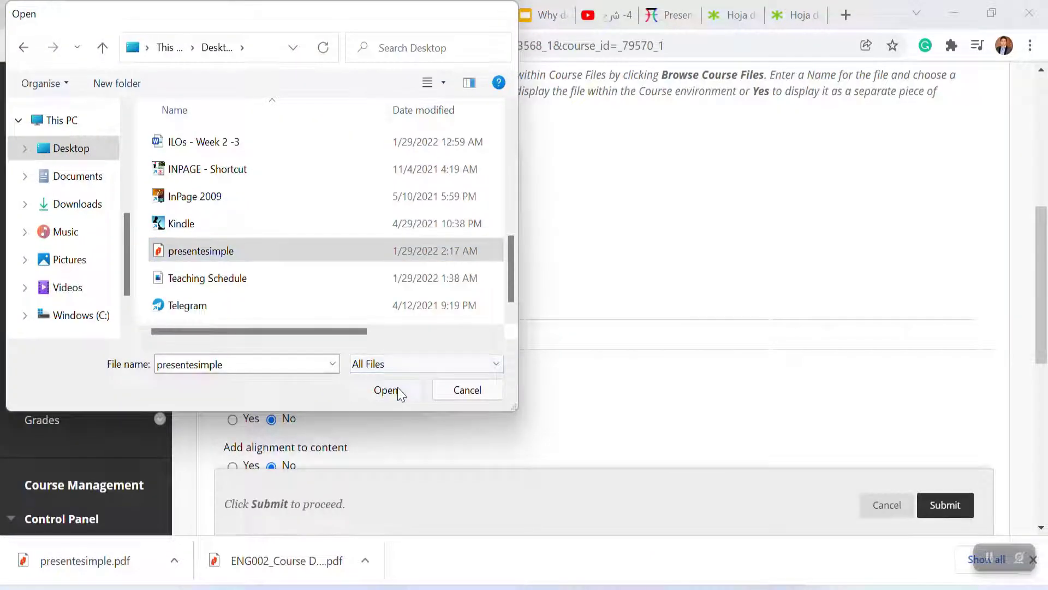
# Step: Attach presentesimple.pdf as the file, set it to open in a new window, and submit the item
pyautogui.click(398, 388)
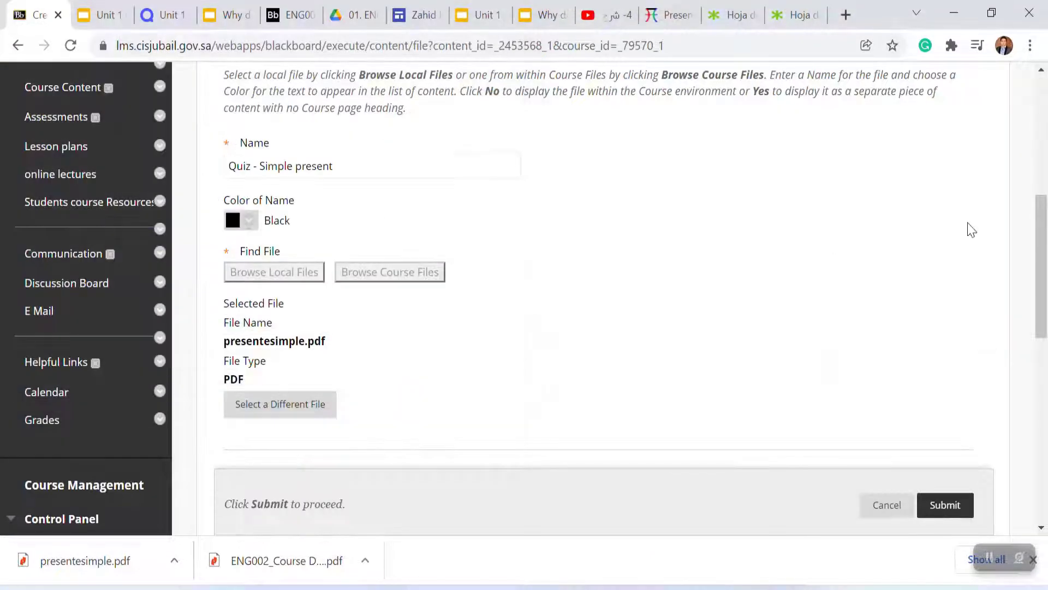
pyautogui.moveTo(1041, 236); pyautogui.dragTo(1039, 309)
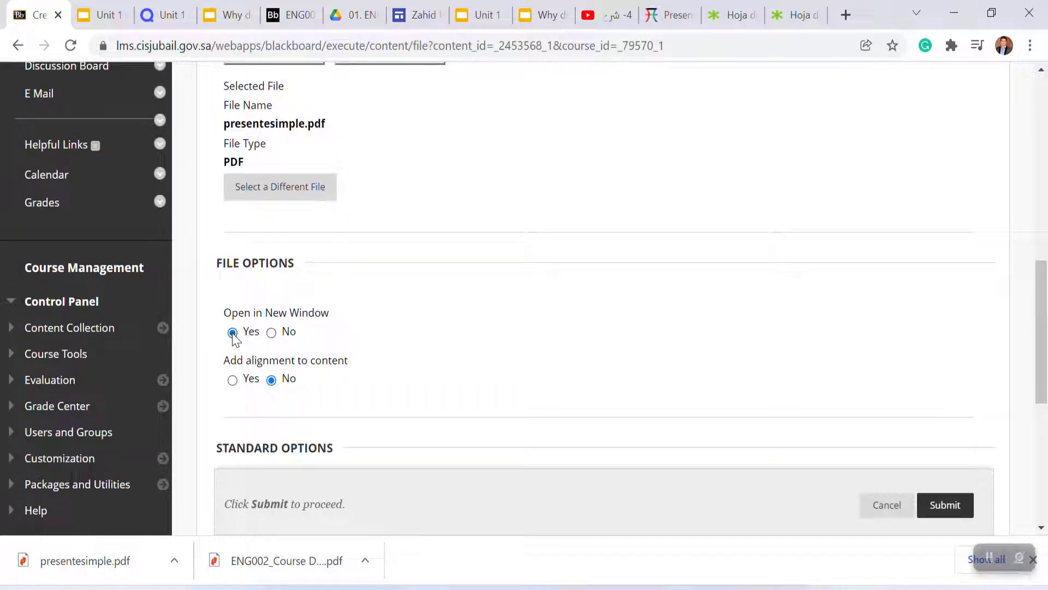
pyautogui.click(232, 332)
pyautogui.moveTo(1040, 275); pyautogui.dragTo(1043, 387)
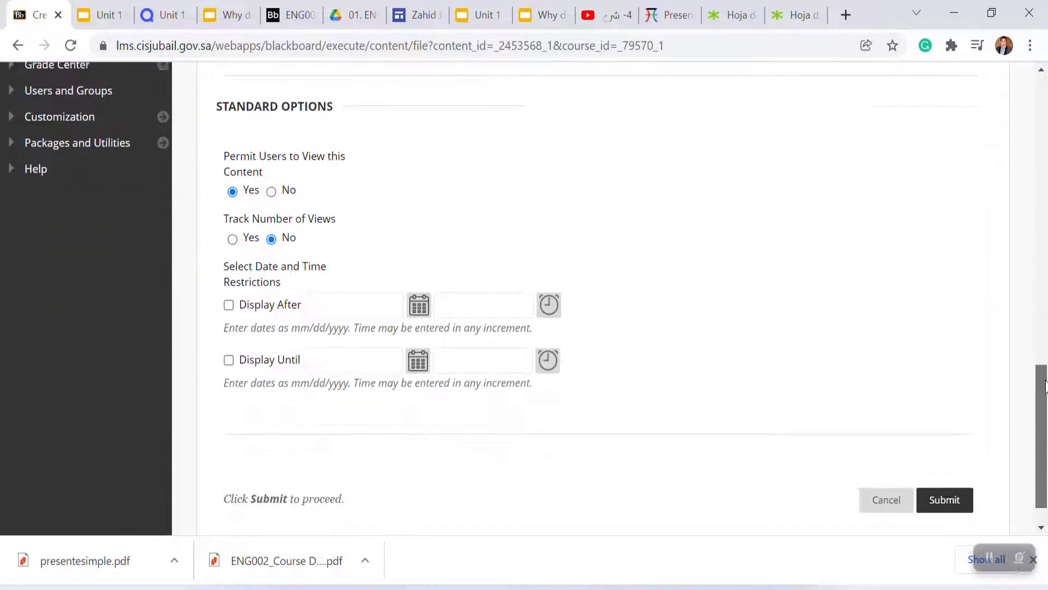
pyautogui.click(946, 496)
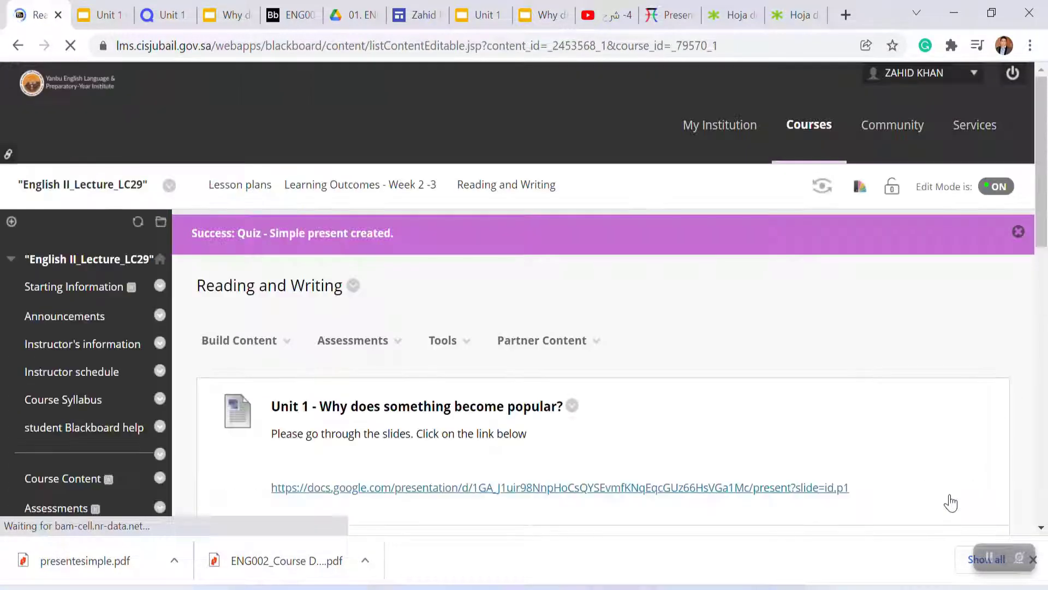
# Step: Open the 'Quiz - Simple present' file in Reading and Writing to check it
pyautogui.scroll(-10, 1034, 492)
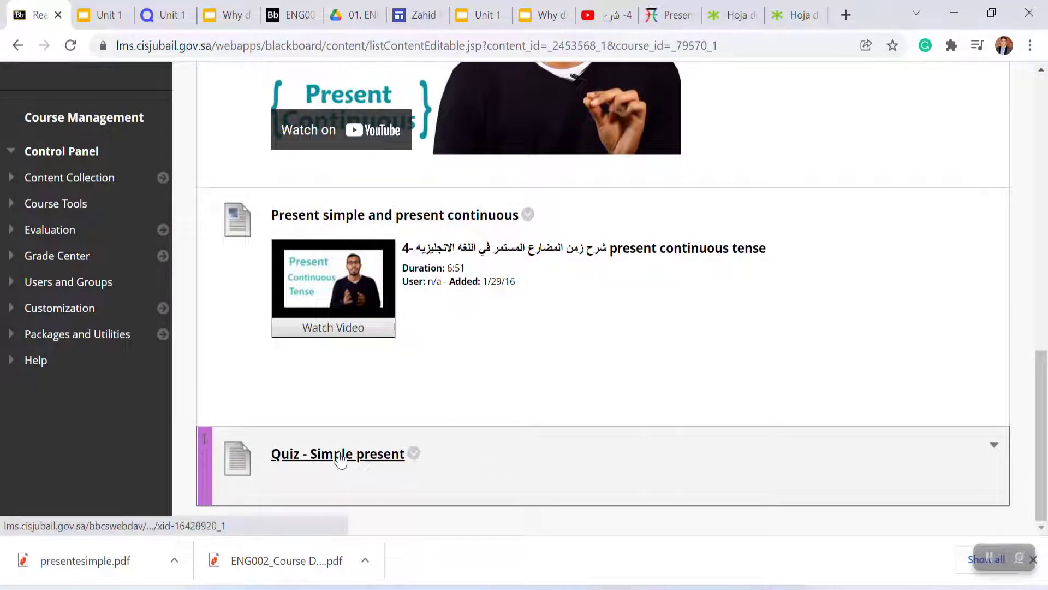
pyautogui.click(339, 457)
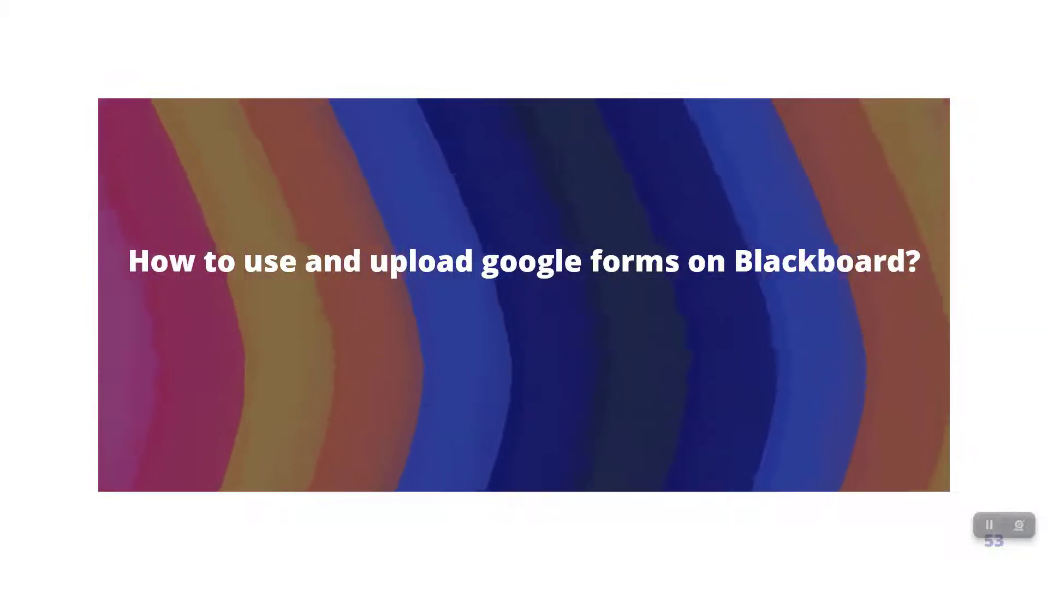
pyautogui.press('Right')
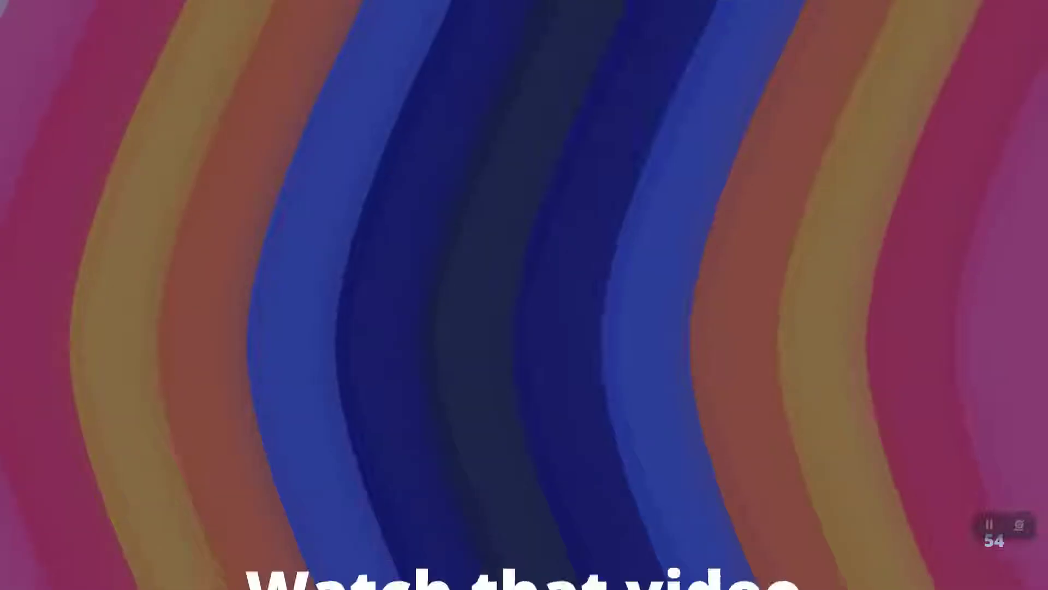
pyautogui.press('Right')
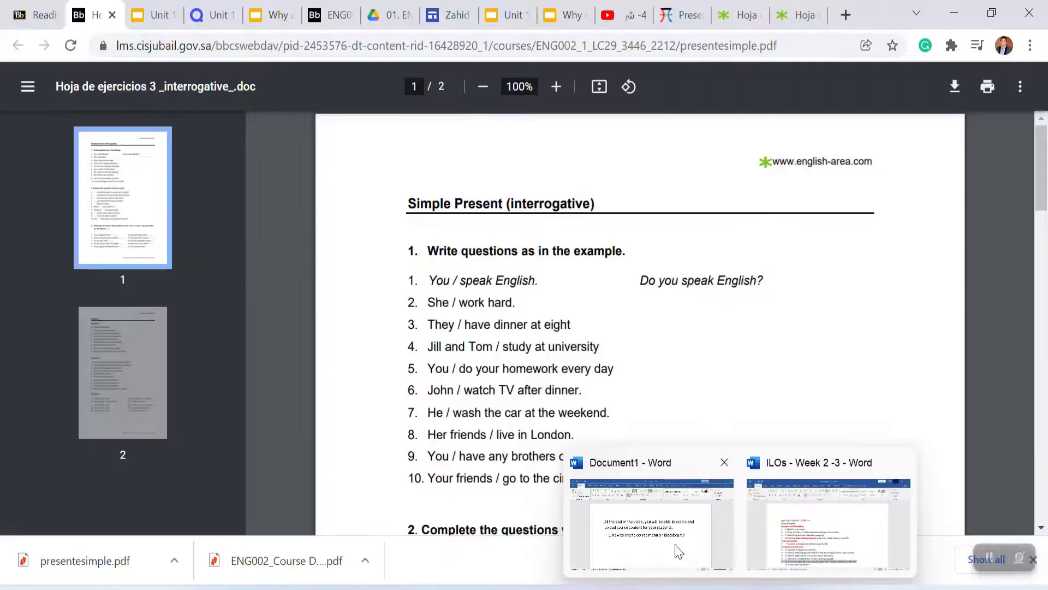
pyautogui.click(677, 551)
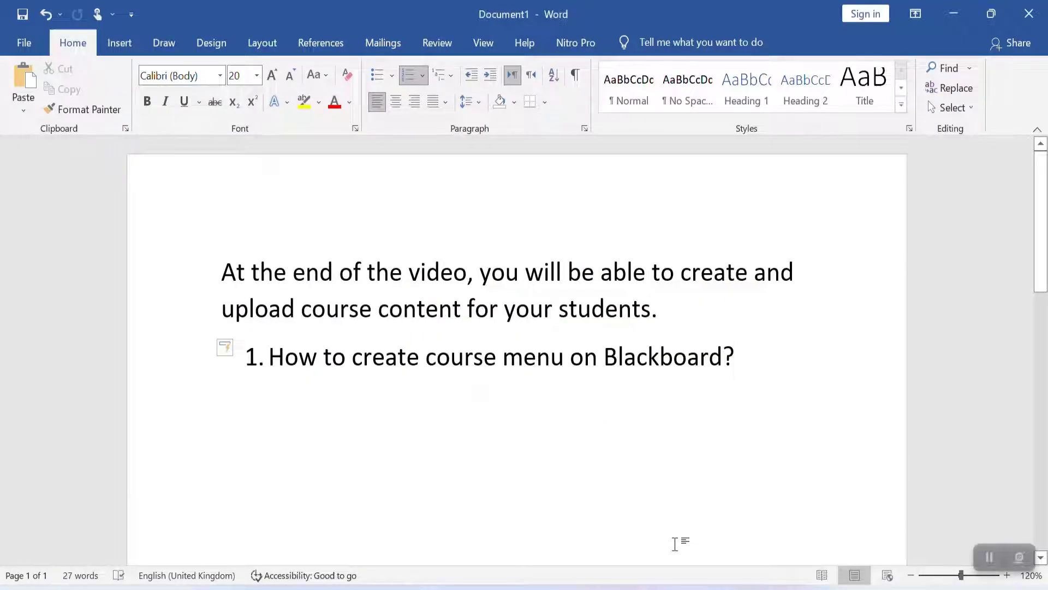